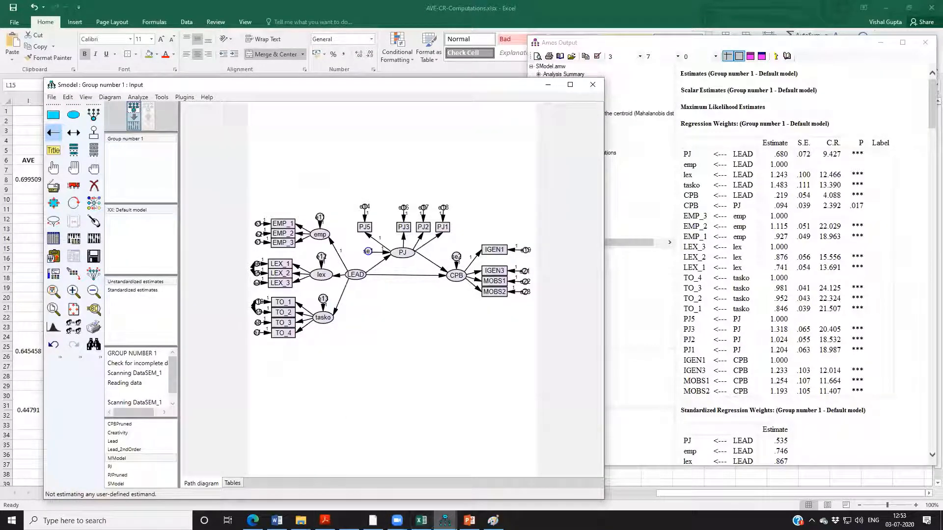
{"action": "mouse_move", "coordinate": [300, 521]}
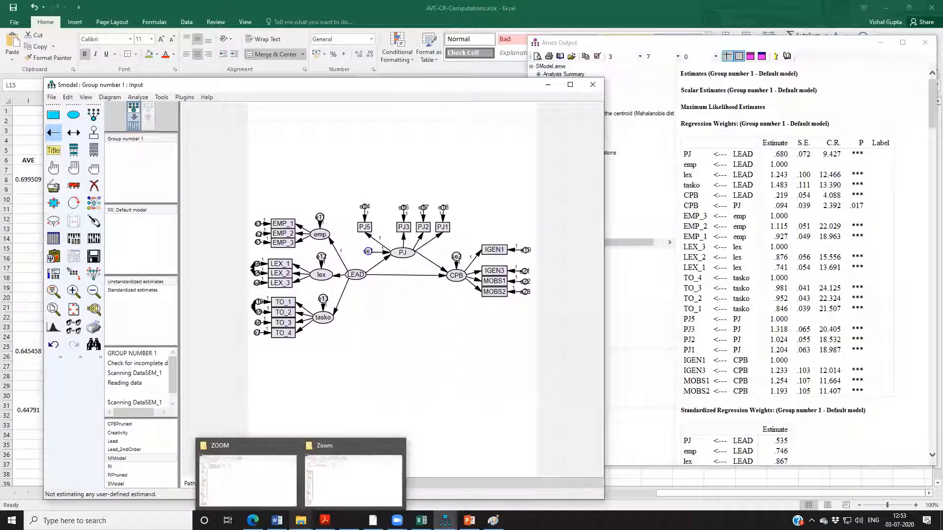
{"action": "left_click", "coordinate": [74, 521]}
{"action": "type", "text": "sp"}
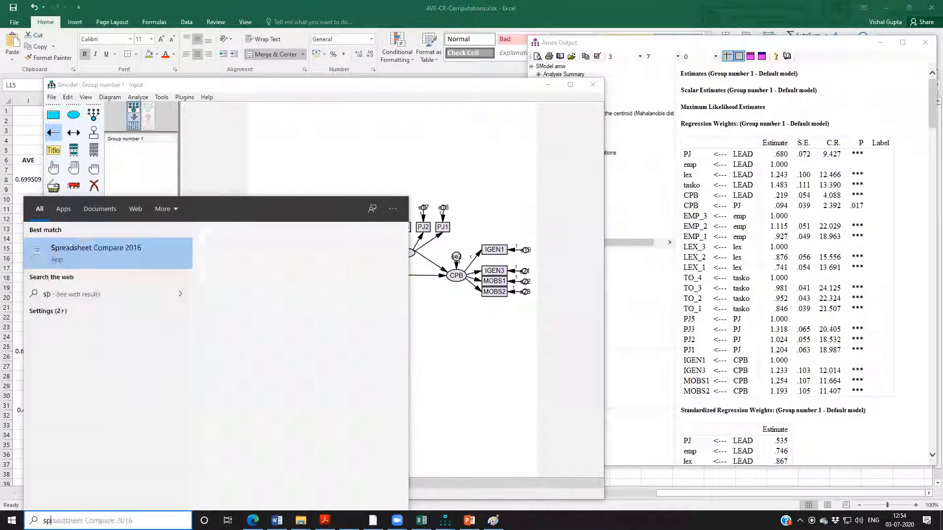
{"action": "type", "text": "ss"}
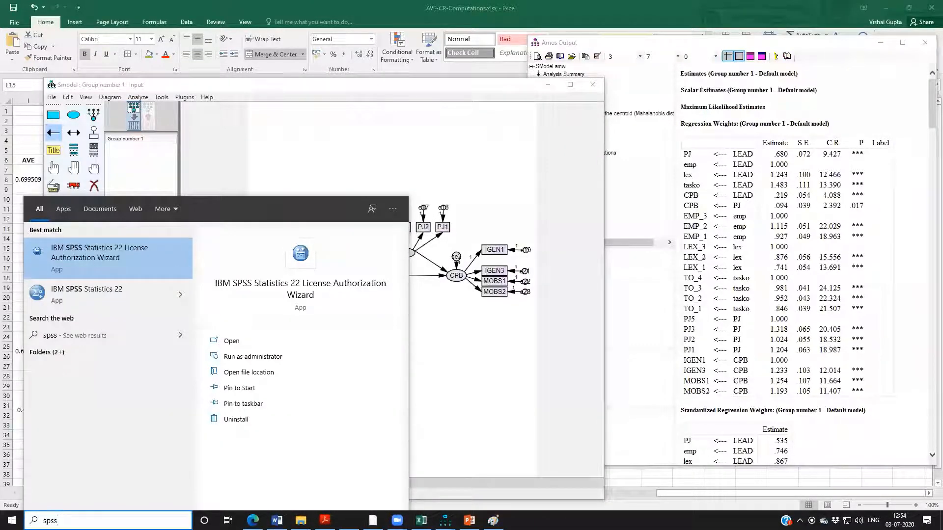
Open the data file DataSEM_1.sav from the Desktop folder Workshop 2 - Psychometrics > Material > Data.
{"action": "left_click", "coordinate": [300, 520]}
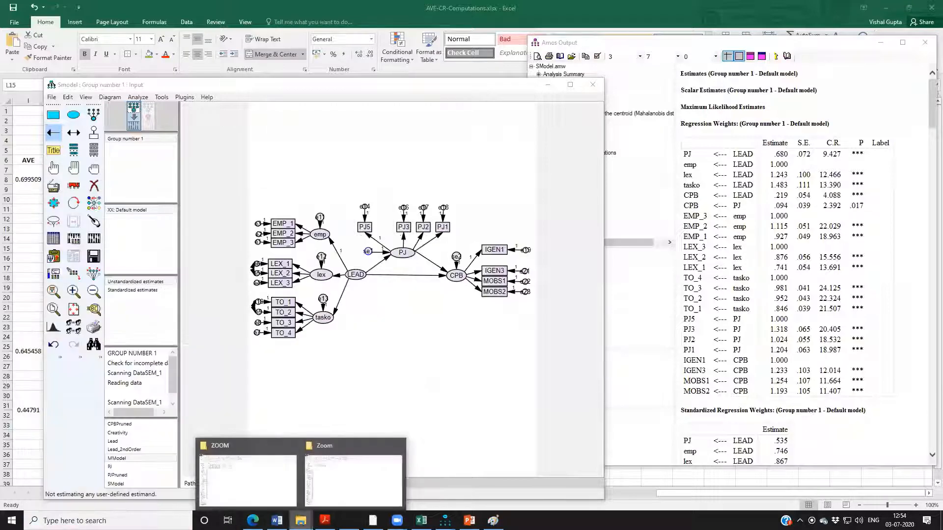
{"action": "left_click", "coordinate": [281, 467]}
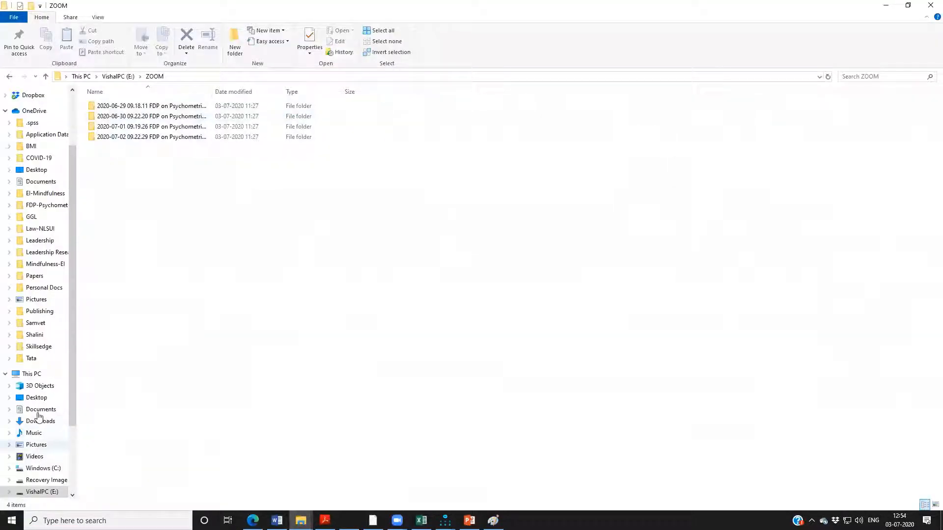
{"action": "scroll", "coordinate": [34, 187], "scroll_direction": "up", "scroll_amount": 3}
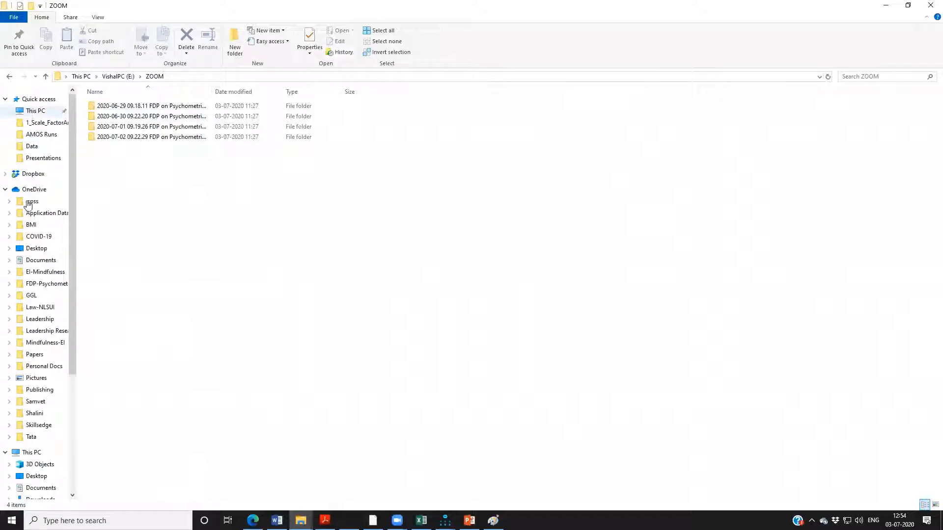
{"action": "left_click", "coordinate": [37, 247]}
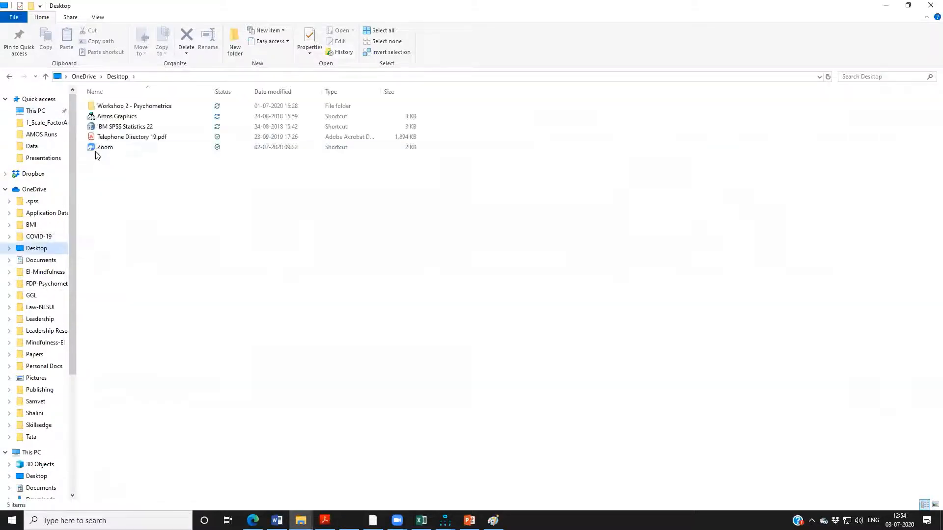
{"action": "double_click", "coordinate": [103, 106]}
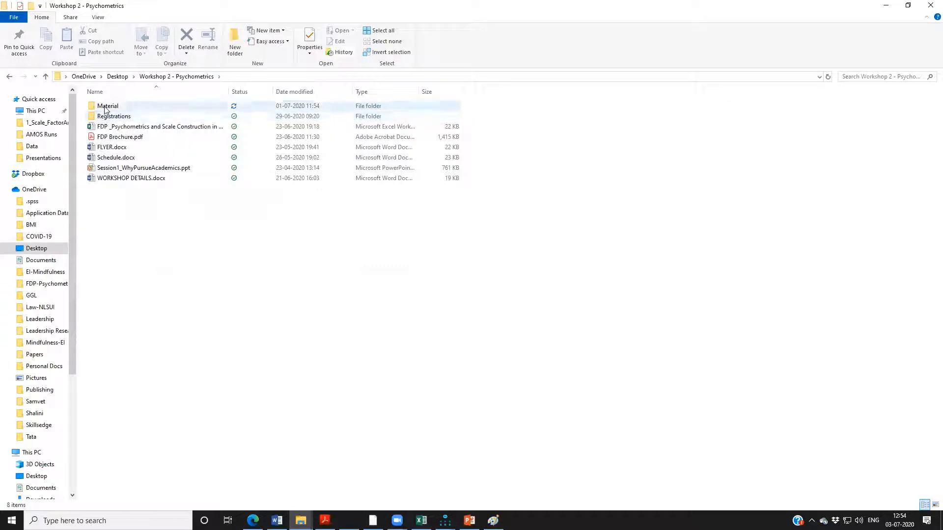
{"action": "double_click", "coordinate": [104, 107]}
{"action": "double_click", "coordinate": [103, 107]}
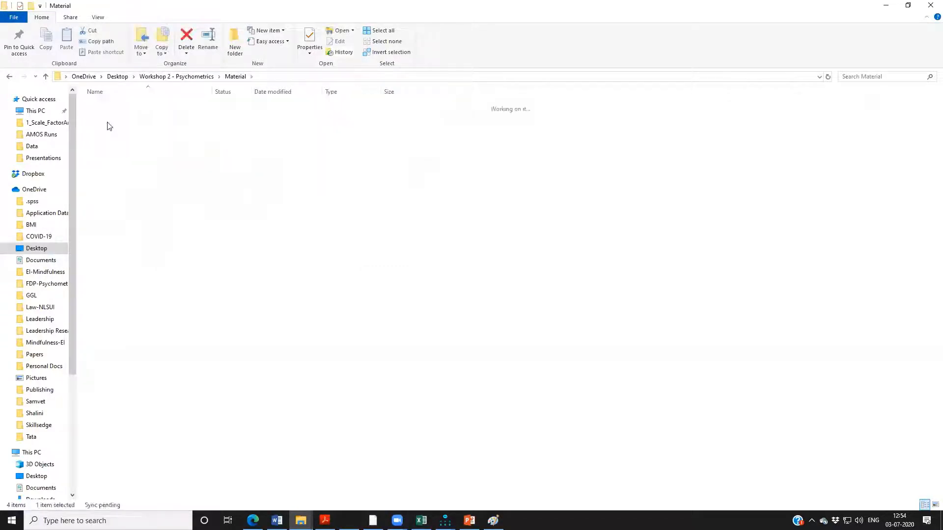
{"action": "double_click", "coordinate": [110, 209]}
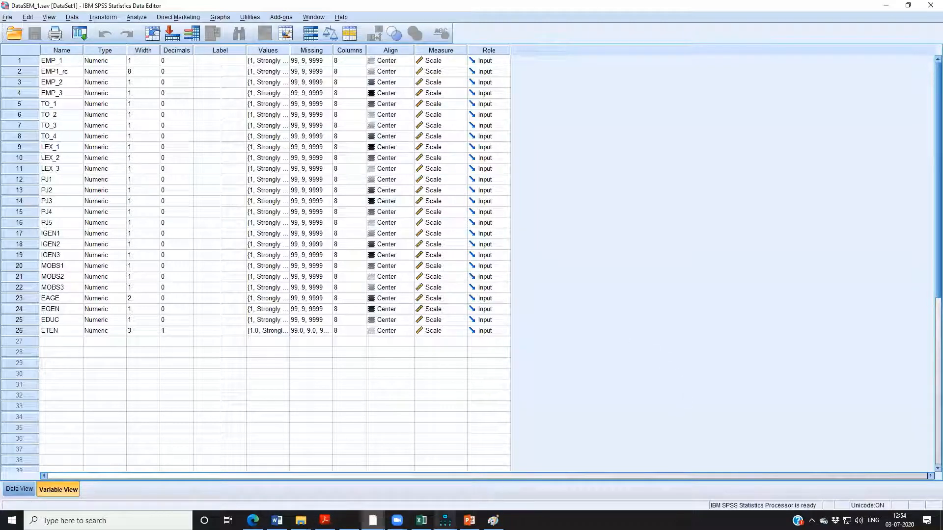
Check the emp factor's indicators in the Smodel path diagram in Amos and return to the SPSS data file.
{"action": "mouse_move", "coordinate": [445, 521]}
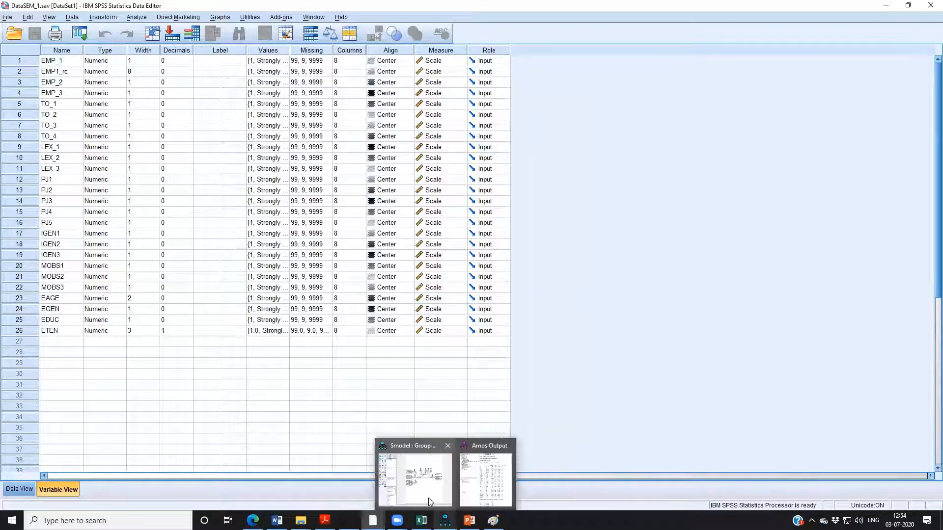
{"action": "left_click", "coordinate": [408, 475]}
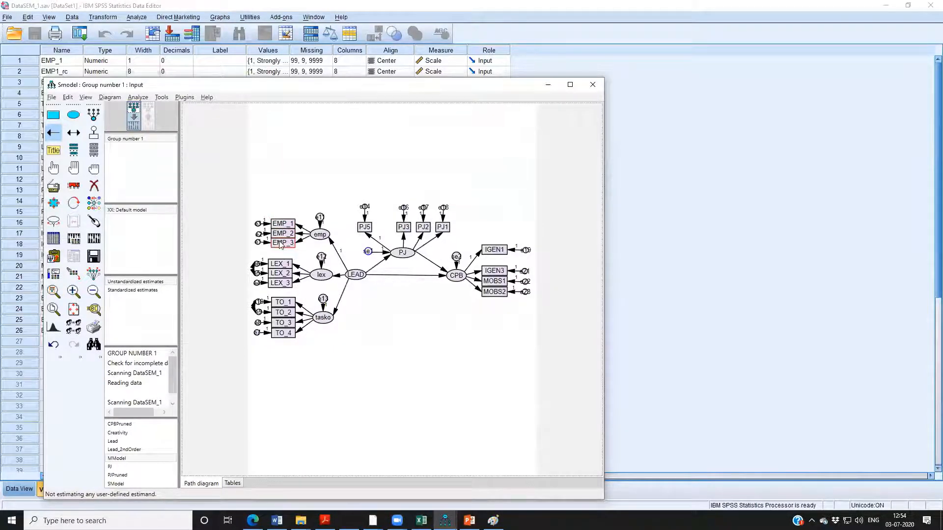
{"action": "left_click", "coordinate": [637, 157]}
Start computing a new variable with emp_p as the target variable name.
{"action": "left_click", "coordinate": [48, 17]}
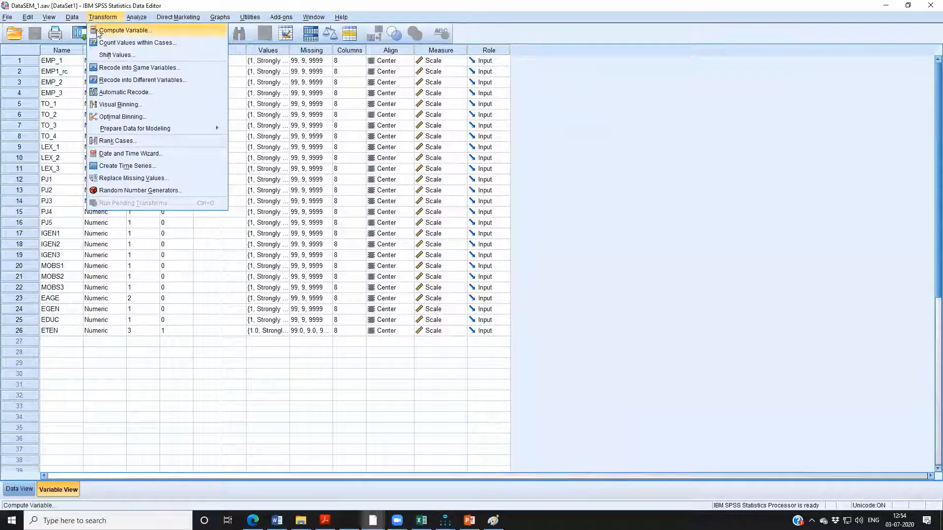
{"action": "left_click", "coordinate": [97, 30]}
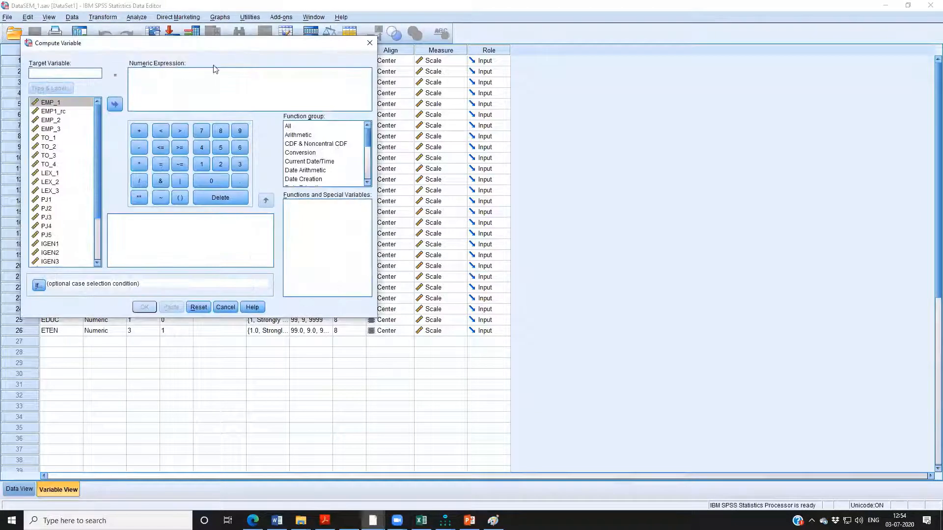
{"action": "left_click_drag", "start_coordinate": [218, 57], "coordinate": [332, 142]}
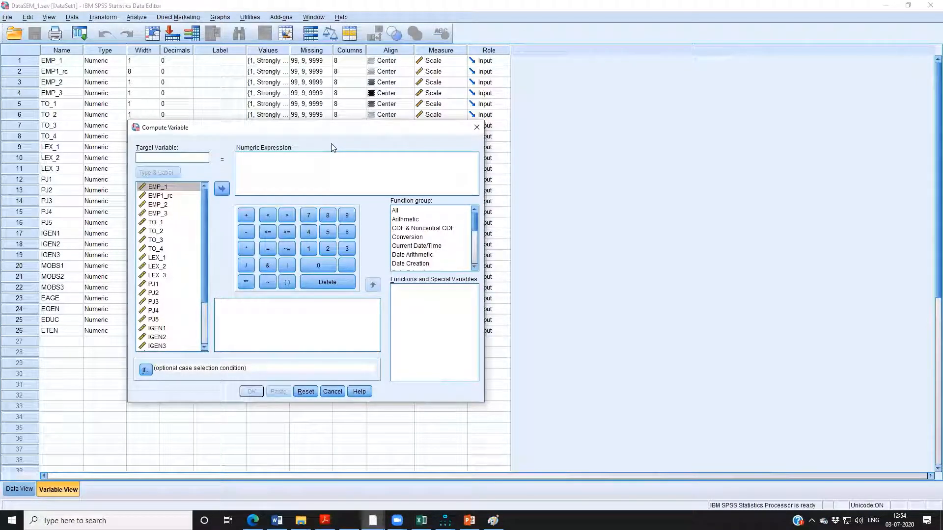
{"action": "type", "text": "emp"}
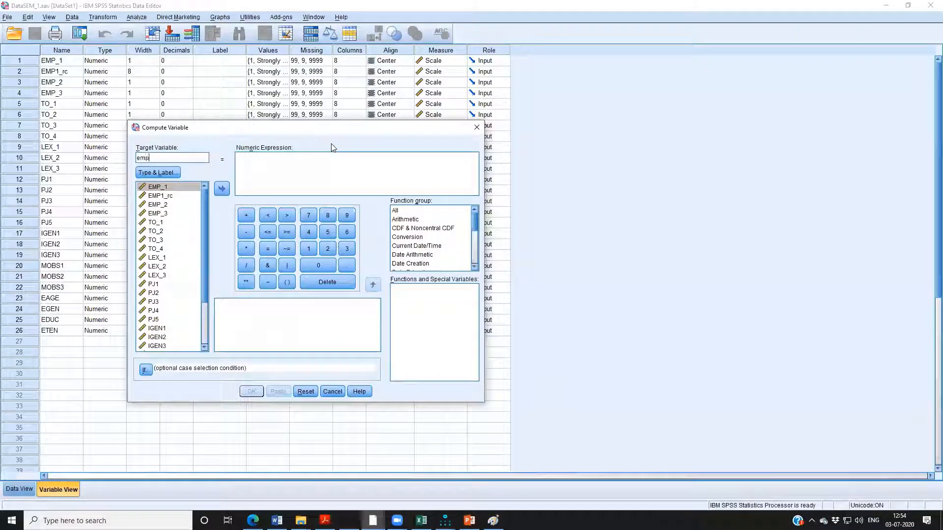
{"action": "type", "text": "_"}
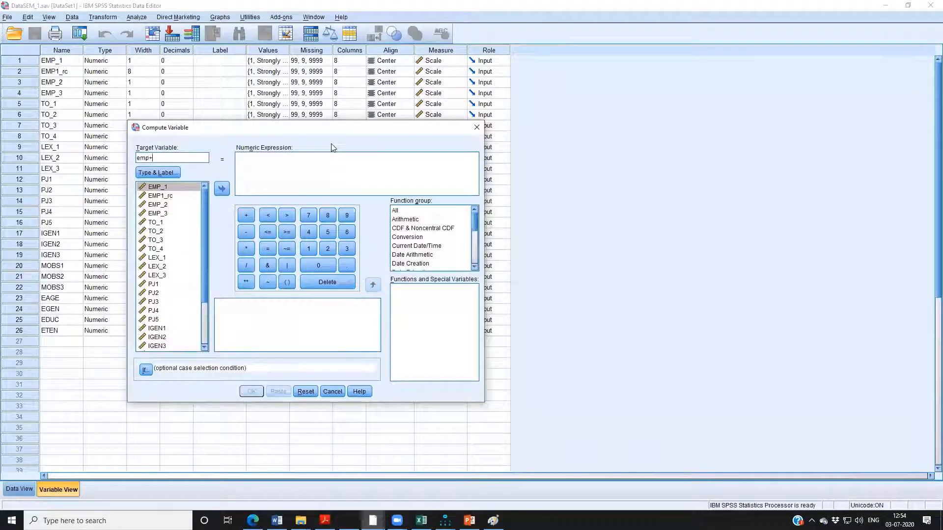
{"action": "type", "text": "o"}
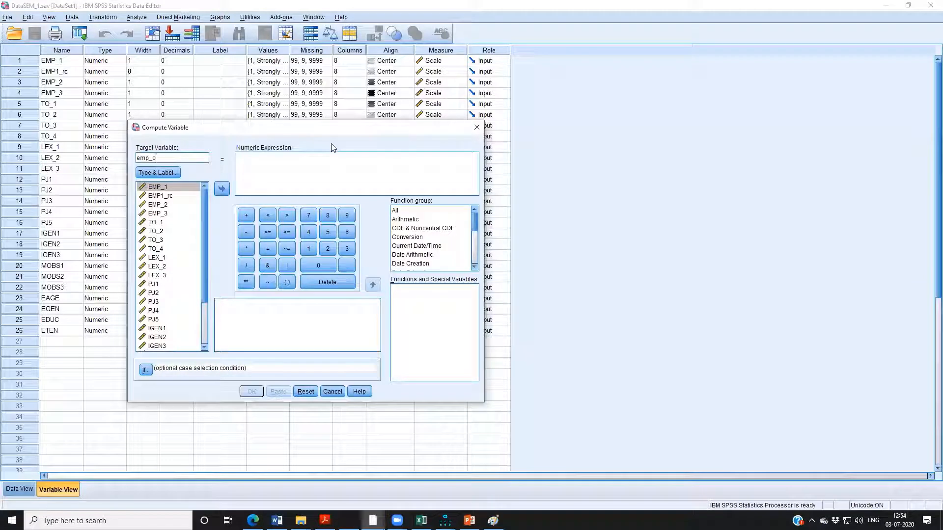
{"action": "key", "text": "BackSpace"}
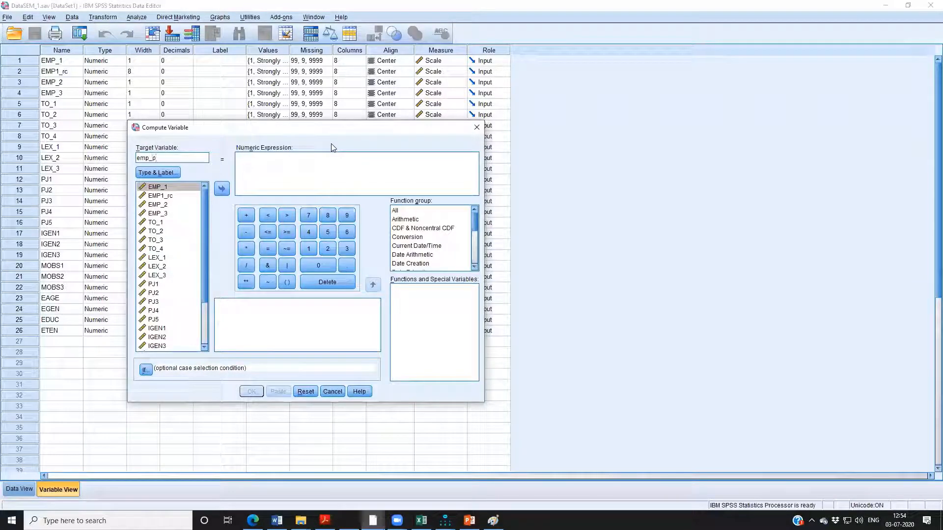
Enter the numeric expression mean(EMP_1,EMP_2,EMP_3) for emp_p.
{"action": "left_click", "coordinate": [322, 168]}
{"action": "type", "text": "mea"}
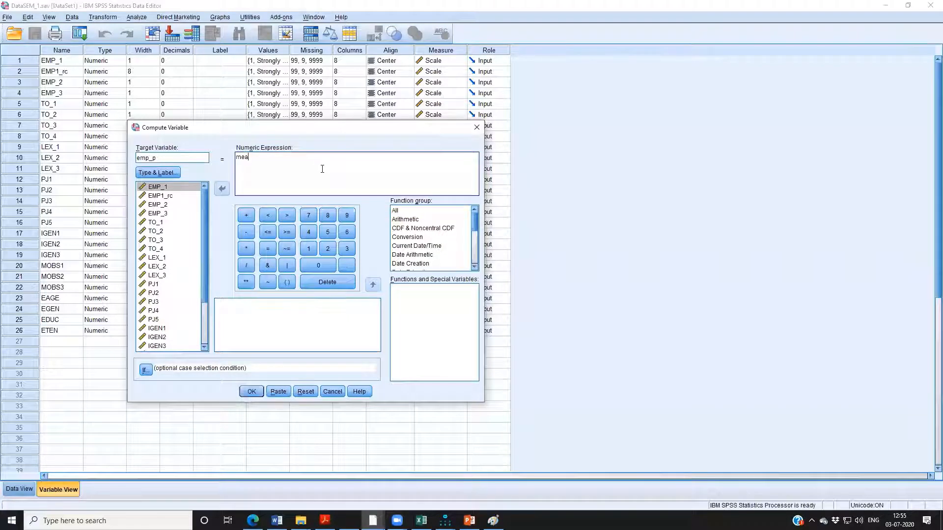
{"action": "type", "text": "n("}
{"action": "left_click", "coordinate": [159, 187]}
{"action": "left_click", "coordinate": [223, 189]}
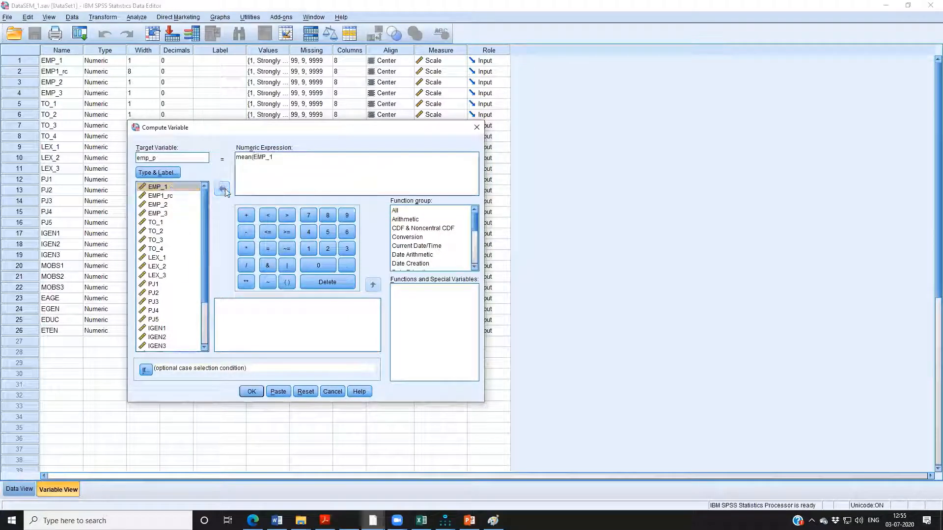
{"action": "type", "text": ","}
{"action": "left_click", "coordinate": [175, 205]}
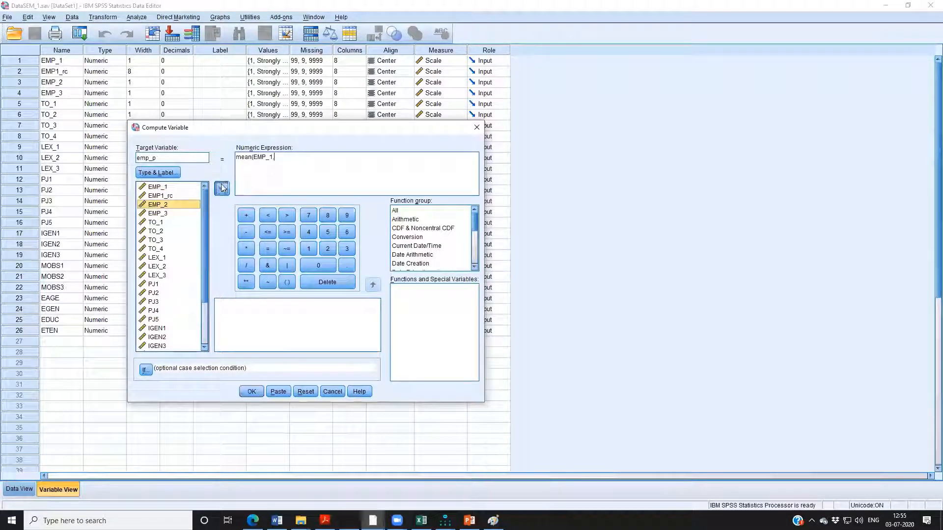
{"action": "double_click", "coordinate": [175, 206]}
{"action": "type", "text": ","}
{"action": "left_click", "coordinate": [167, 213]}
{"action": "left_click", "coordinate": [223, 189]}
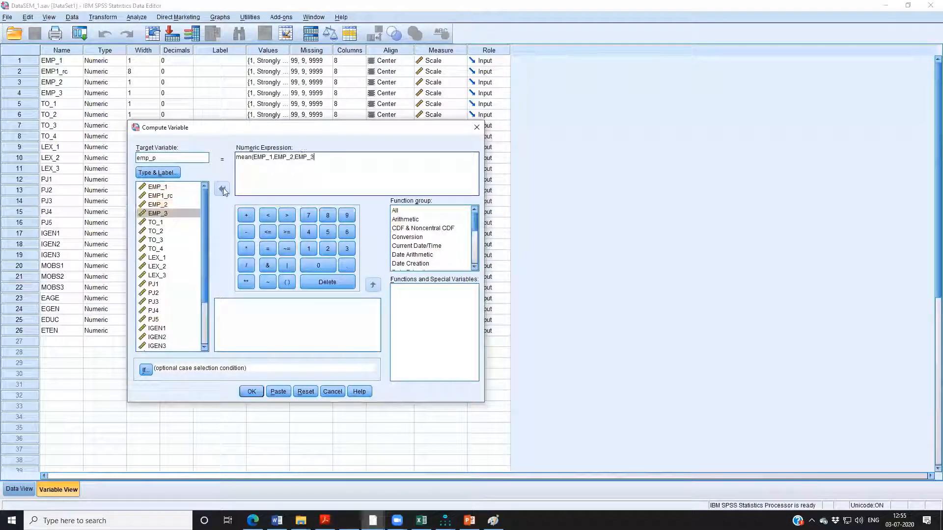
{"action": "type", "text": ")"}
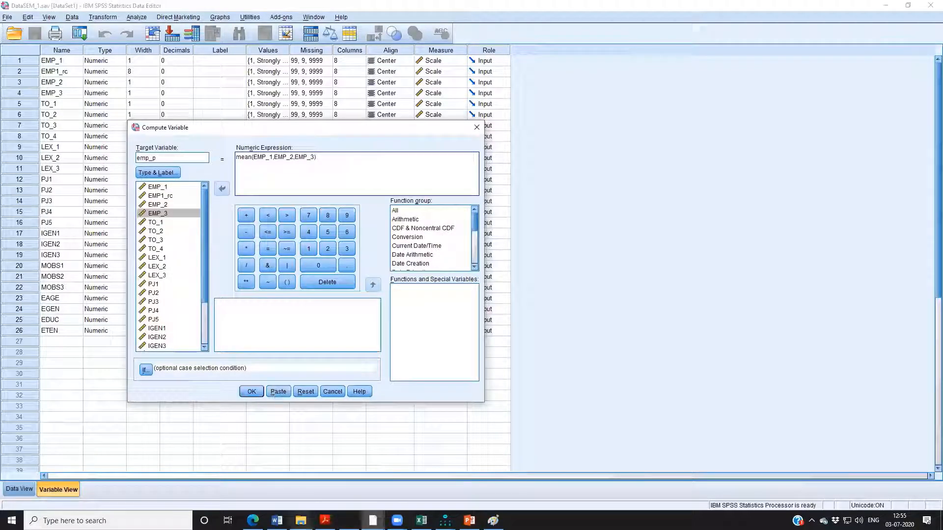
Open the syntax file FDPSyntax.sps from the Data folder.
{"action": "left_click", "coordinate": [301, 520]}
{"action": "left_click", "coordinate": [248, 479]}
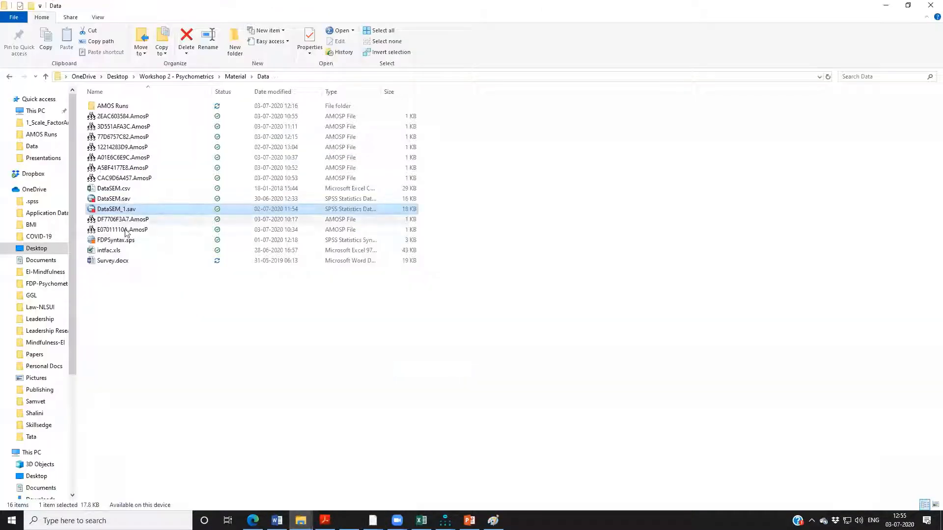
{"action": "left_click", "coordinate": [148, 242]}
{"action": "left_click", "coordinate": [183, 245]}
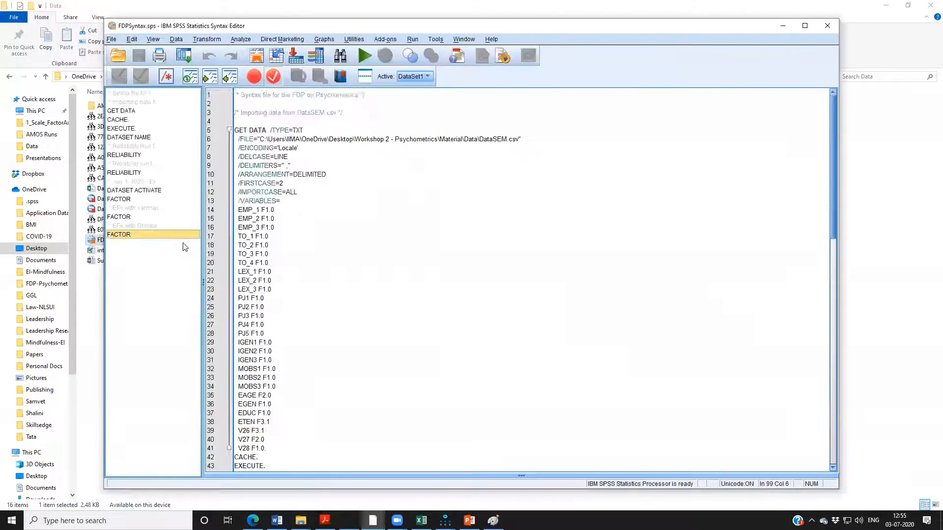
Paste the emp_p computation from the Compute Variable dialog into FDPSyntax.sps as syntax and bring up the syntax file.
{"action": "key", "text": "alt+Tab"}
{"action": "key", "text": "alt+Tab"}
{"action": "key", "text": "alt+Tab"}
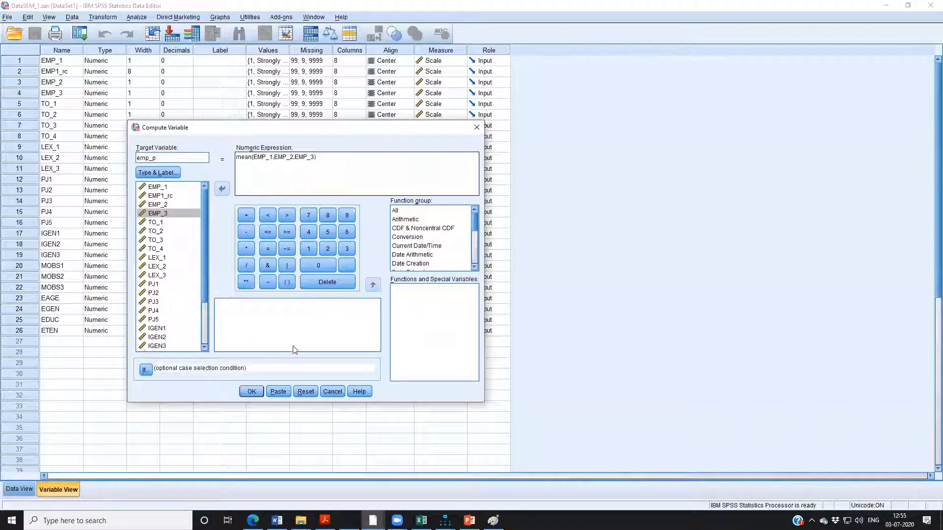
{"action": "left_click", "coordinate": [274, 392]}
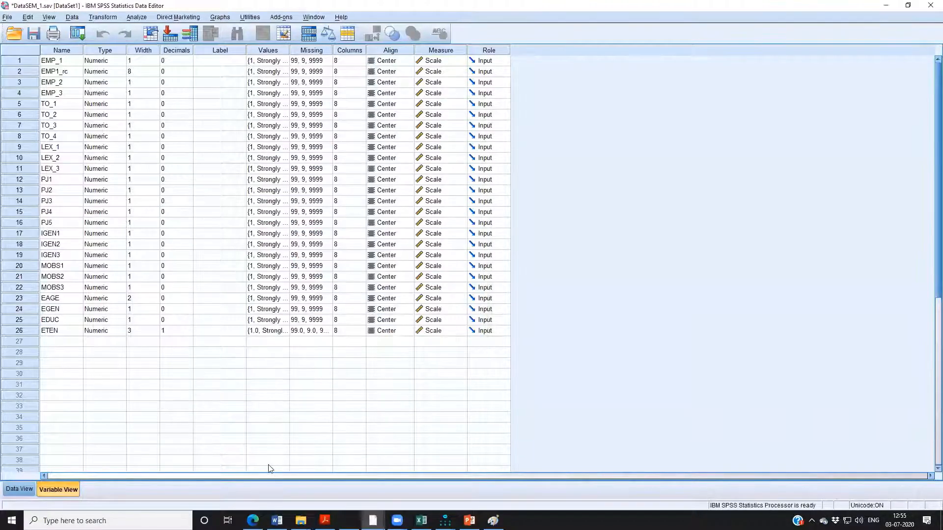
{"action": "scroll", "coordinate": [268, 457], "scroll_direction": "down", "scroll_amount": 8}
{"action": "key", "text": "alt+Tab"}
{"action": "key", "text": "alt+Tab"}
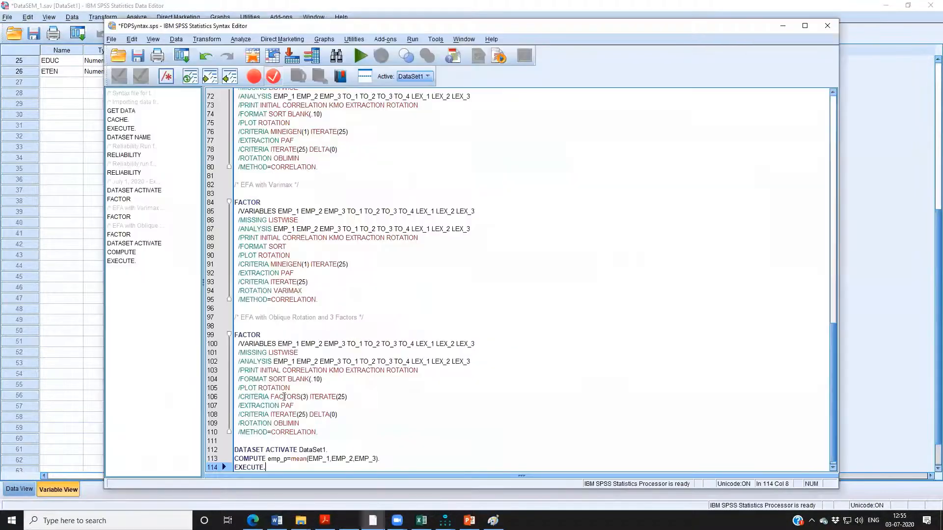
Insert the comment "/* Parcels for emp, lex, to - July 3, 2020 */" above the DATASET ACTIVATE line, separated by blank lines.
{"action": "left_click", "coordinate": [269, 433]}
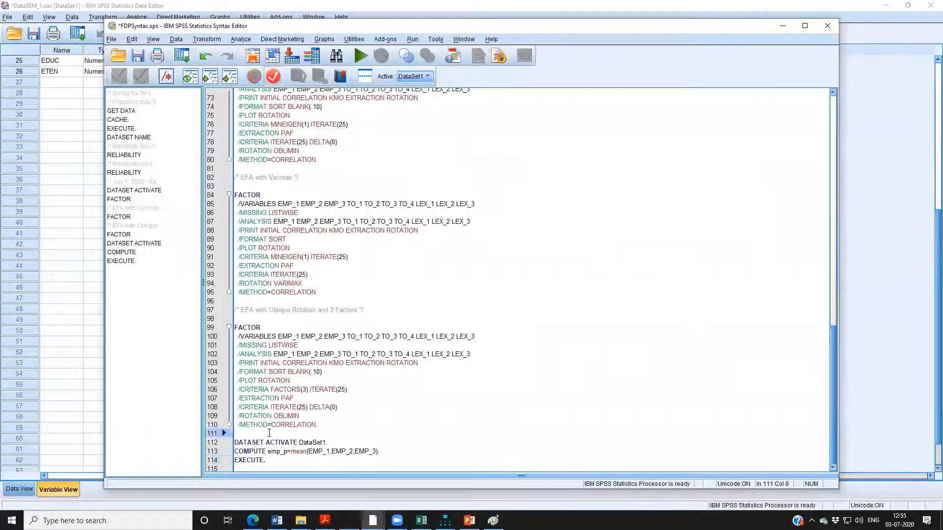
{"action": "key", "text": "Return"}
{"action": "key", "text": "Return"}
{"action": "key", "text": "Up"}
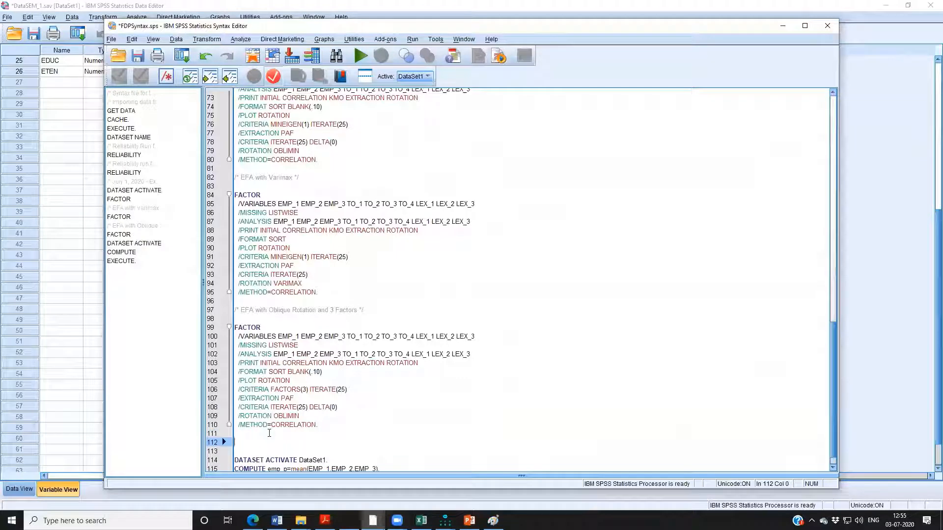
{"action": "type", "text": "/* Parcel"}
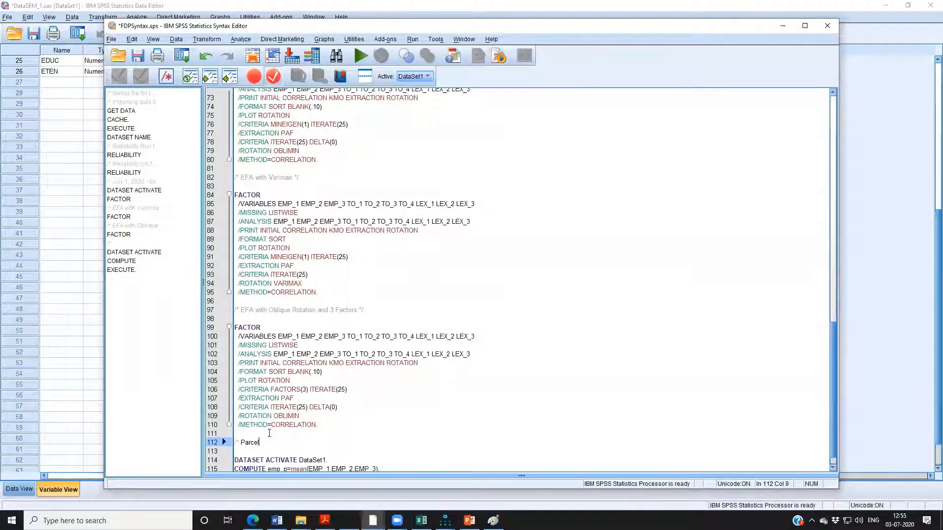
{"action": "type", "text": "s for "}
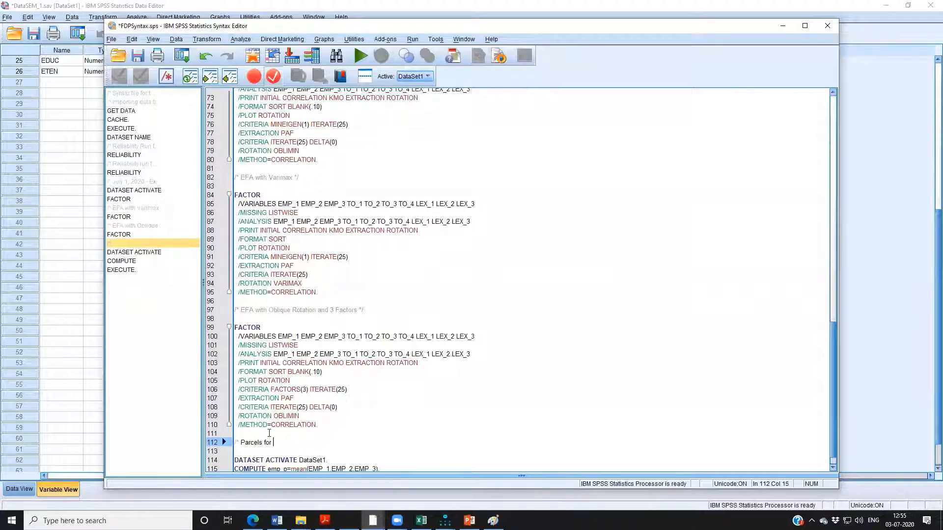
{"action": "type", "text": "emp, l"}
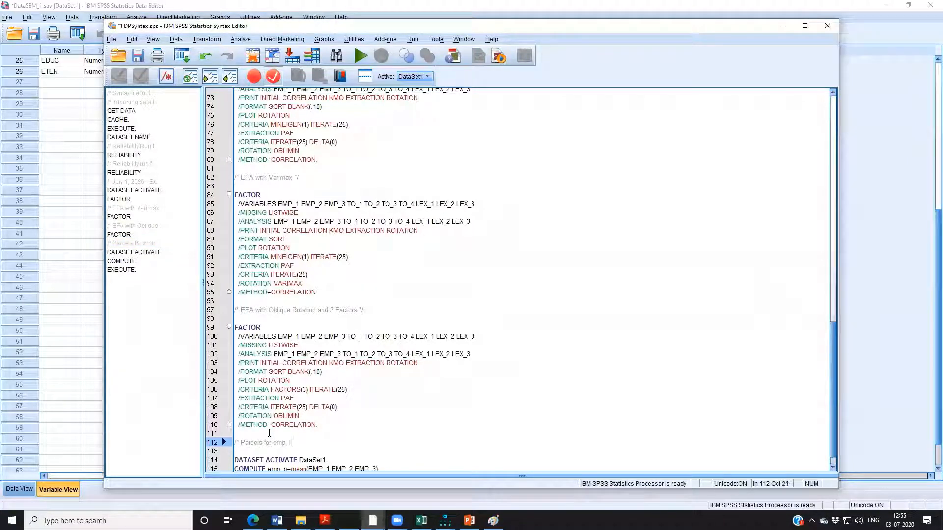
{"action": "type", "text": "ex, to"}
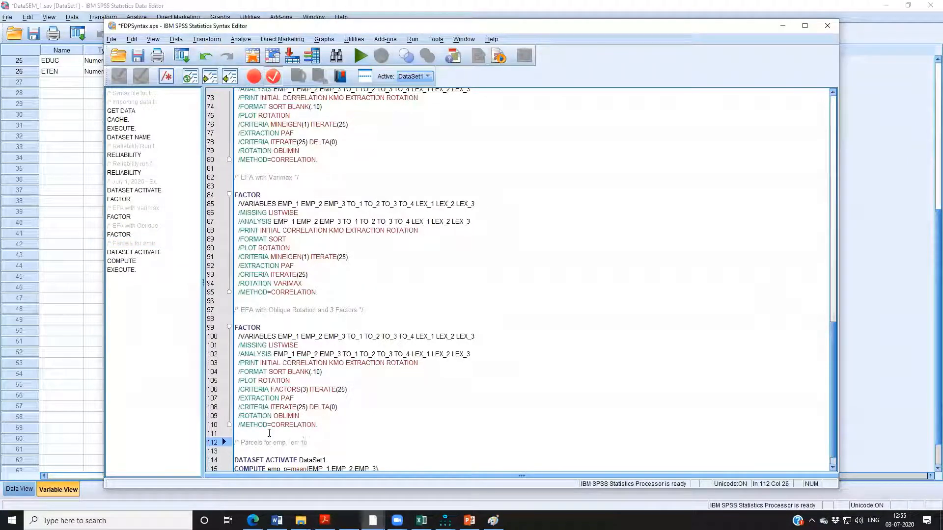
{"action": "type", "text": " - July"}
{"action": "key", "text": "BackSpace"}
{"action": "key", "text": "BackSpace"}
{"action": "key", "text": "BackSpace"}
{"action": "type", "text": "2020"}
{"action": "key", "text": "Return"}
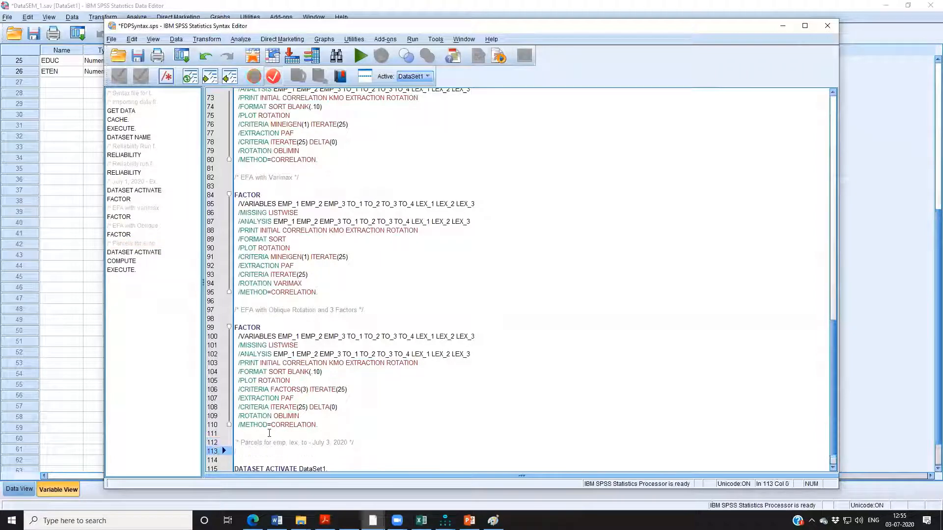
{"action": "key", "text": "Delete"}
Run only the COMPUTE emp_p line and its EXECUTE line from the syntax file.
{"action": "scroll", "coordinate": [274, 436], "scroll_direction": "down", "scroll_amount": 1}
{"action": "left_click_drag", "start_coordinate": [267, 460], "coordinate": [235, 451]}
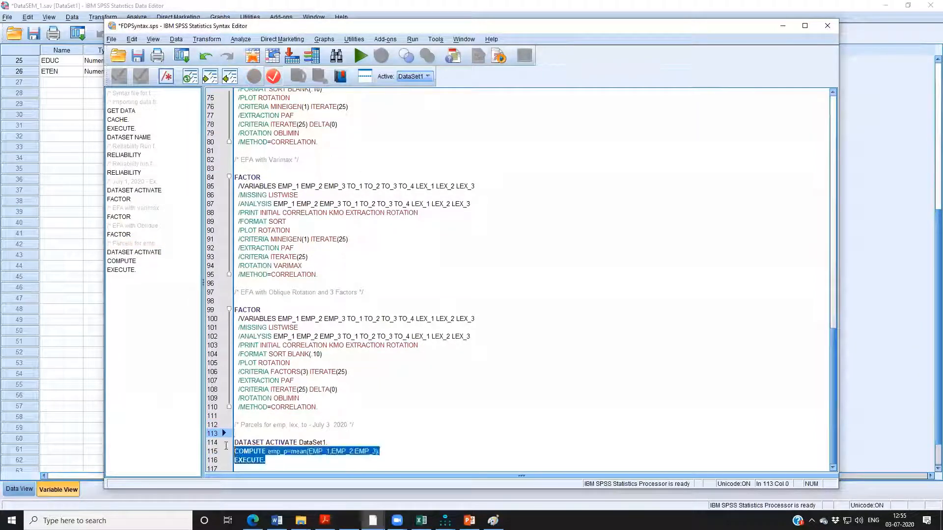
{"action": "key", "text": "ctrl+r"}
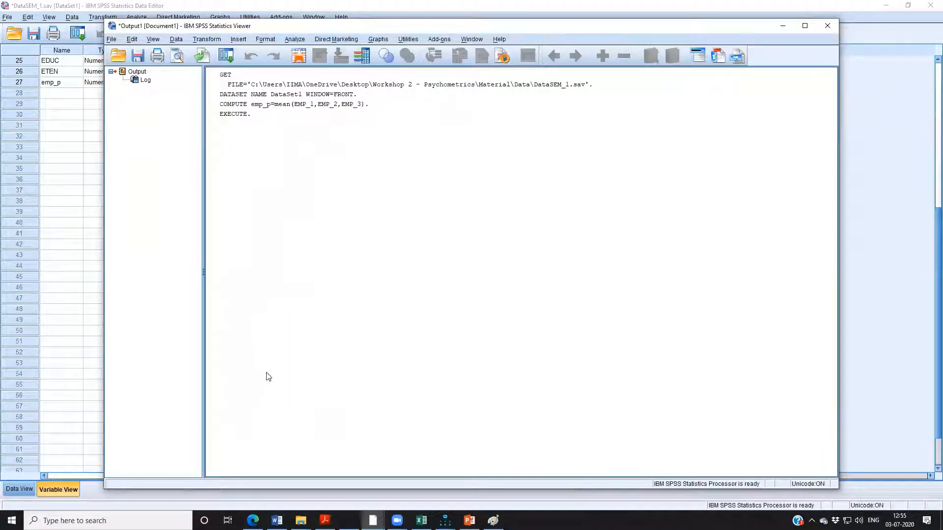
Return to the syntax file and add a blank line below the final EXECUTE command.
{"action": "key", "text": "alt+Tab"}
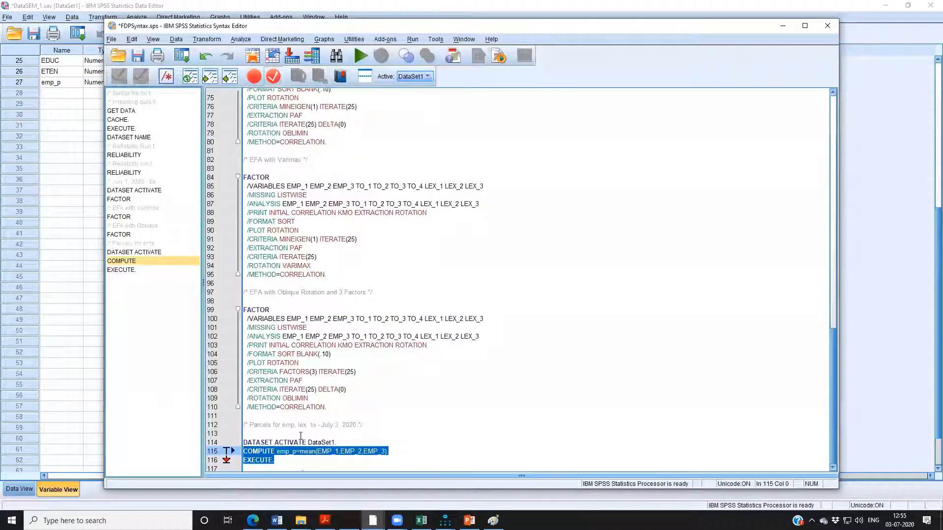
{"action": "left_click", "coordinate": [296, 462]}
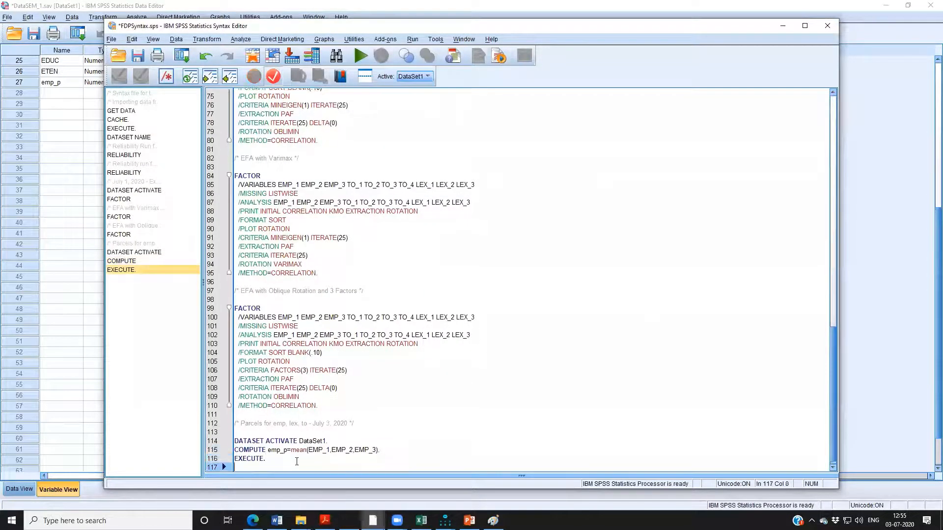
{"action": "key", "text": "Return"}
{"action": "key", "text": "Up"}
{"action": "key", "text": "Up"}
Bring up the data editor and open Compute Variable with lex_p as the target variable name.
{"action": "key", "text": "alt+Tab"}
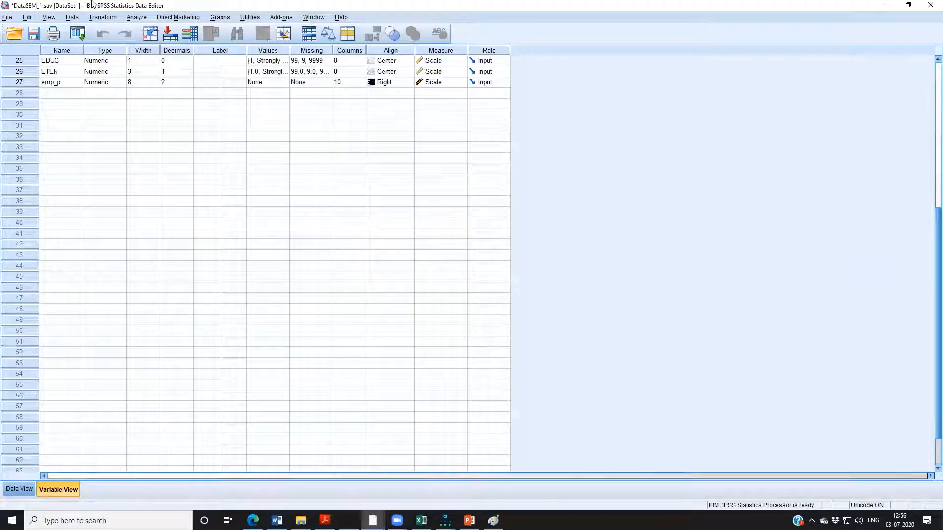
{"action": "left_click", "coordinate": [103, 17]}
{"action": "left_click", "coordinate": [148, 28]}
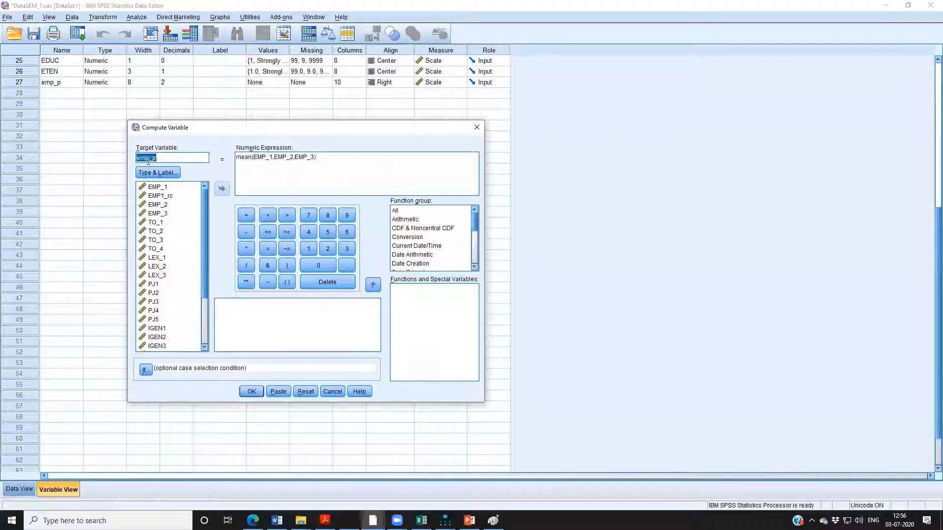
{"action": "left_click_drag", "start_coordinate": [148, 159], "coordinate": [116, 152]}
{"action": "type", "text": "lex"}
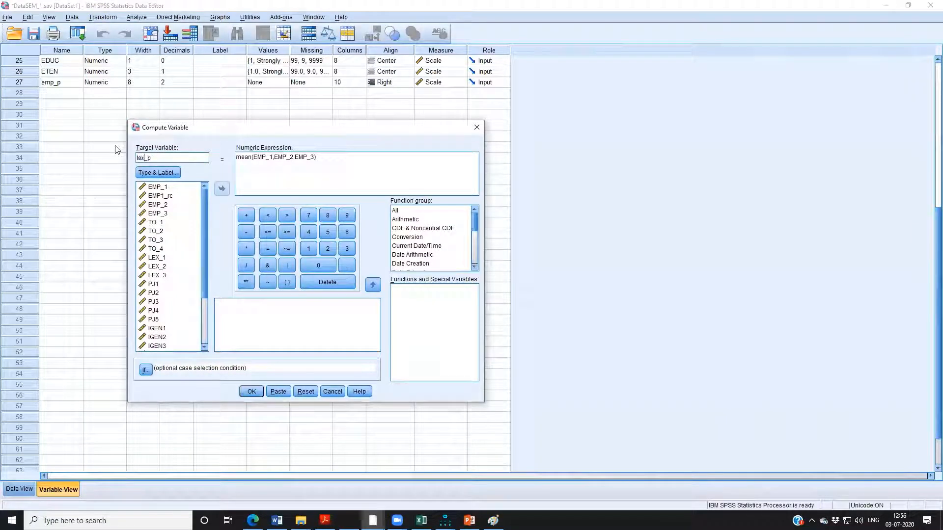
Change the numeric expression to mean(LEX_1,LEX_2,LEX_3) and run the lex_p computation.
{"action": "left_click", "coordinate": [317, 156]}
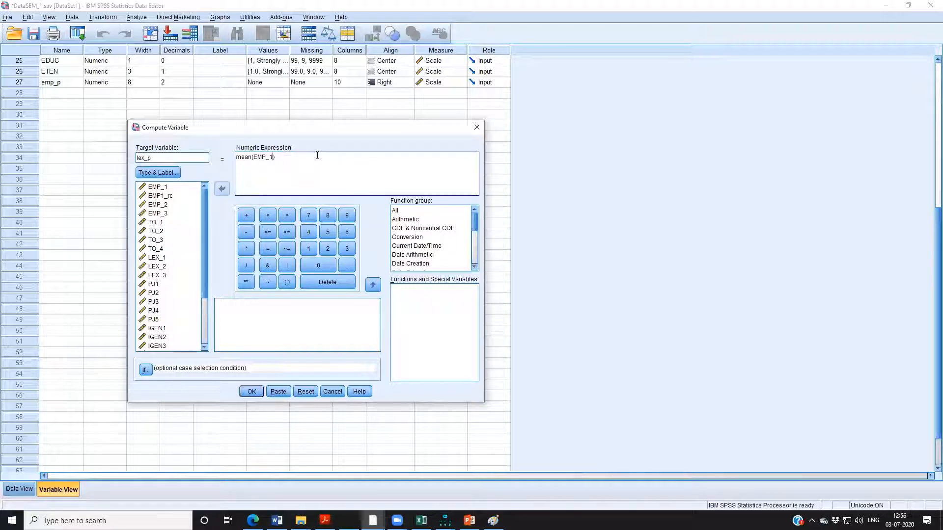
{"action": "key", "text": "BackSpace"}
{"action": "key", "text": "BackSpace"}
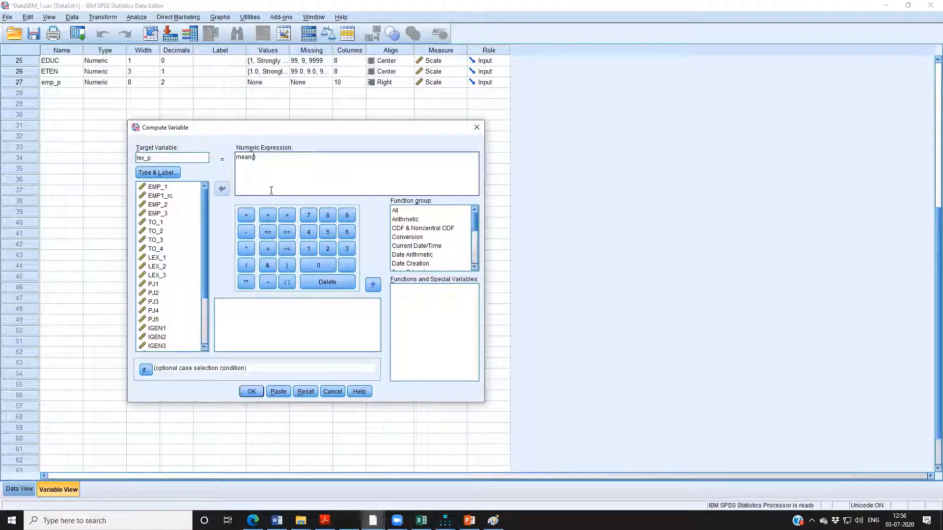
{"action": "left_click", "coordinate": [180, 258]}
{"action": "left_click", "coordinate": [227, 192]}
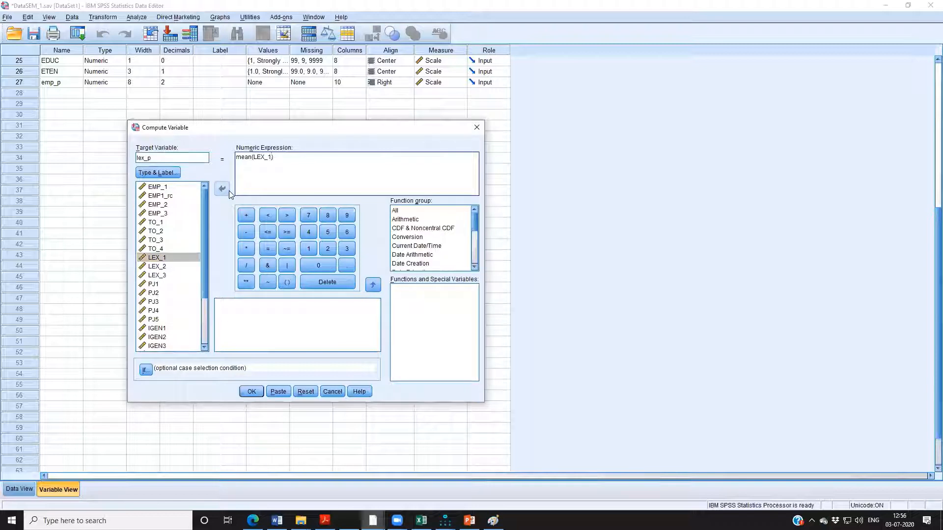
{"action": "type", "text": ","}
{"action": "left_click", "coordinate": [157, 267]}
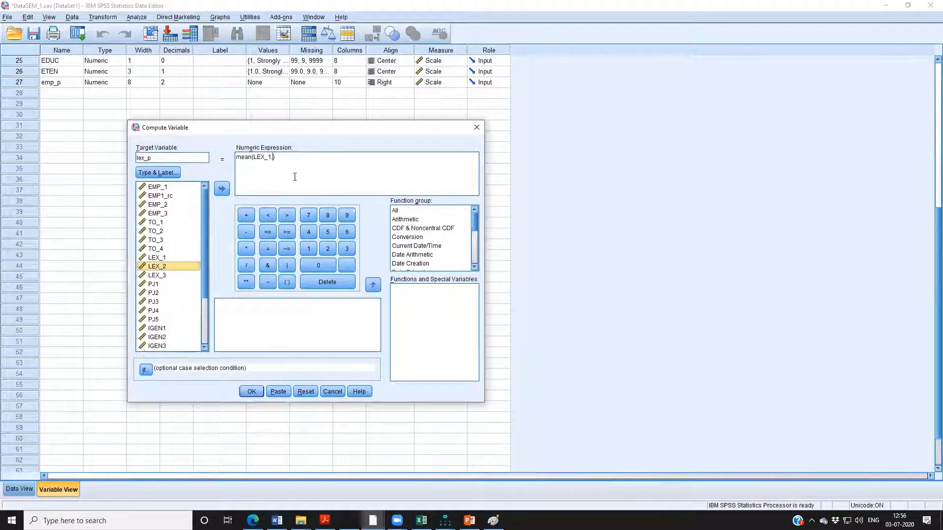
{"action": "left_click", "coordinate": [225, 189]}
{"action": "type", "text": ","}
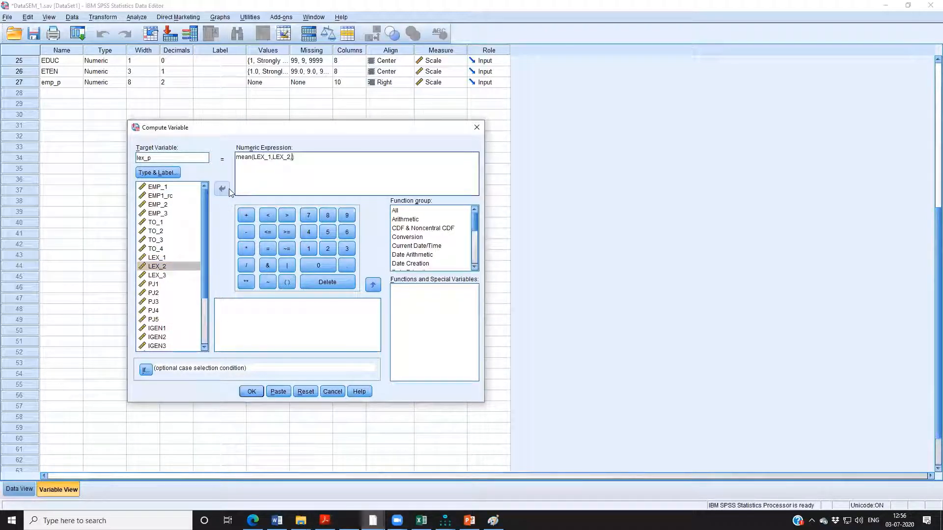
{"action": "left_click", "coordinate": [157, 275]}
{"action": "left_click", "coordinate": [222, 189]}
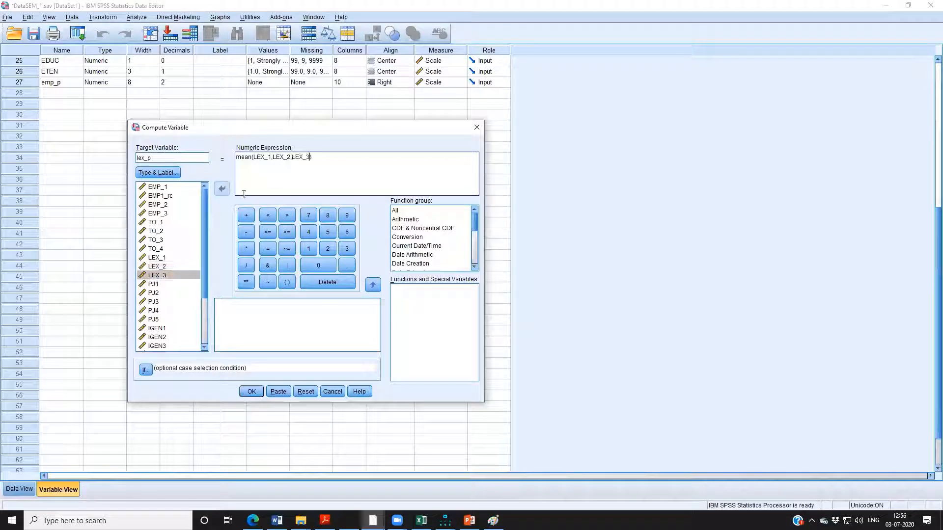
{"action": "left_click", "coordinate": [253, 391]}
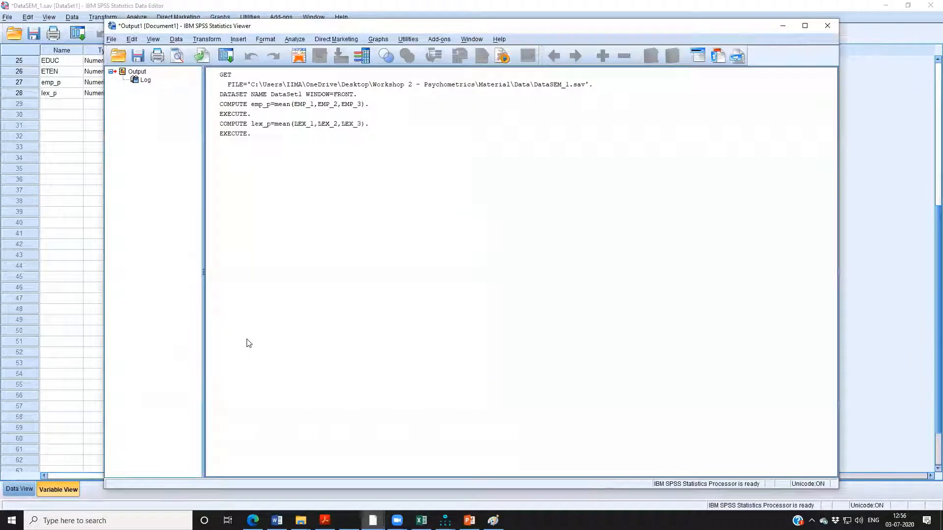
Reopen Compute Variable and change the target variable name to to_p.
{"action": "left_click", "coordinate": [207, 39]}
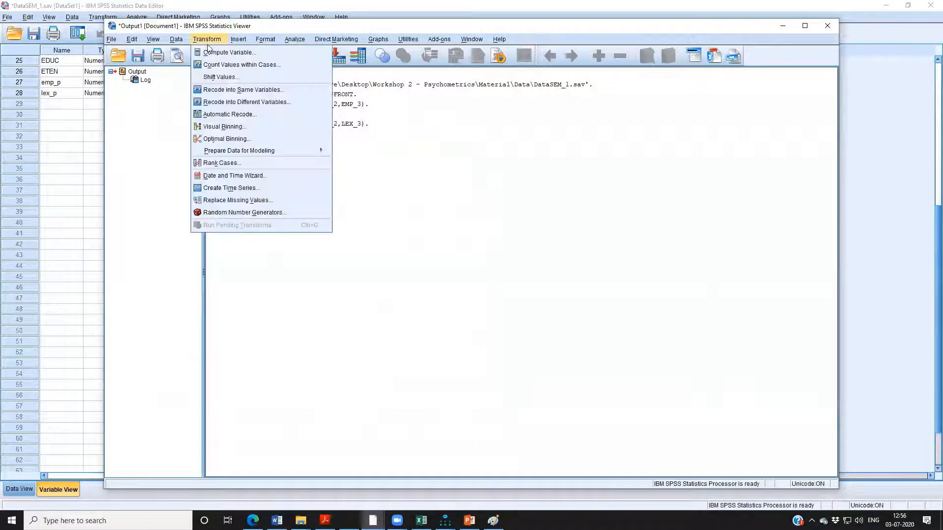
{"action": "left_click", "coordinate": [209, 53]}
{"action": "left_click", "coordinate": [155, 158]}
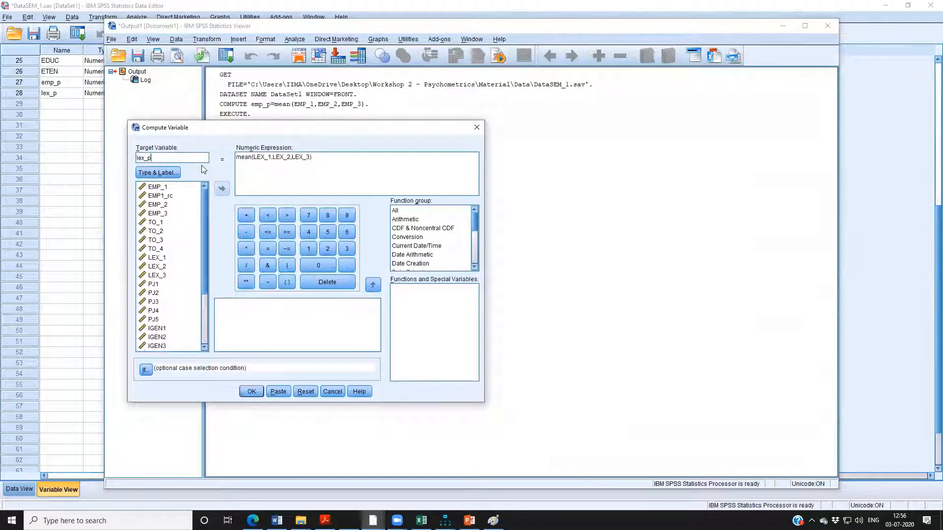
{"action": "key", "text": "Home"}
{"action": "key", "text": "Delete"}
{"action": "key", "text": "Delete"}
{"action": "key", "text": "Delete"}
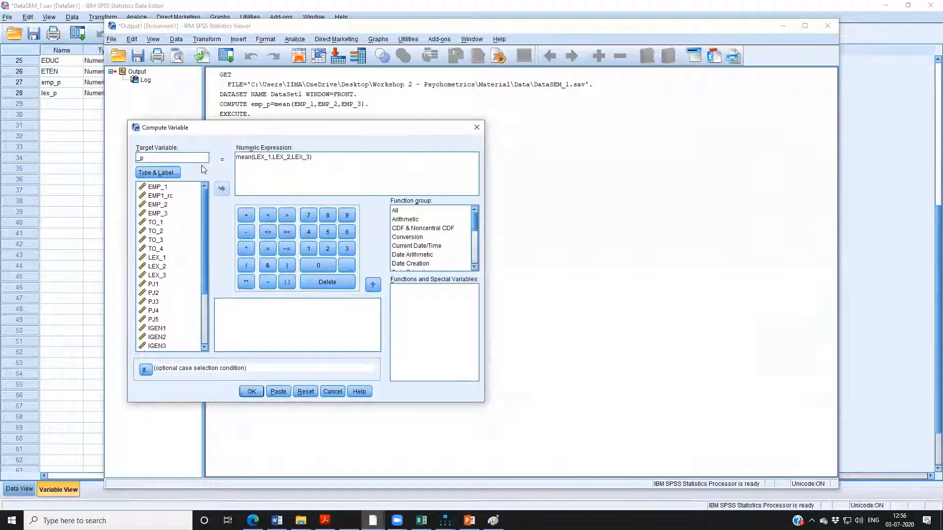
{"action": "type", "text": "to"}
Clear the three LEX items from inside the parentheses of the mean function.
{"action": "left_click", "coordinate": [253, 158]}
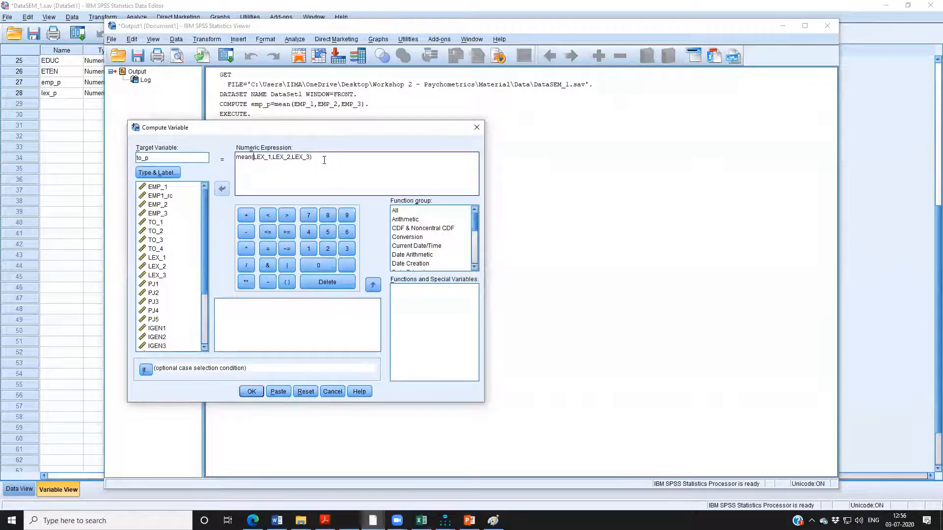
{"action": "key", "text": "shift+Right"}
{"action": "key", "text": "shift+Right"}
{"action": "key", "text": "shift+Right"}
{"action": "key", "text": "shift+Right"}
{"action": "key", "text": "shift+Right"}
{"action": "key", "text": "shift+Right"}
{"action": "key", "text": "shift+Right"}
{"action": "key", "text": "shift+Right"}
{"action": "key", "text": "shift+Right"}
{"action": "key", "text": "shift+Right"}
{"action": "key", "text": "shift+Right"}
{"action": "key", "text": "shift+Right"}
{"action": "key", "text": "shift+Right"}
{"action": "key", "text": "shift+Right"}
{"action": "key", "text": "shift+Right"}
{"action": "key", "text": "shift+Right"}
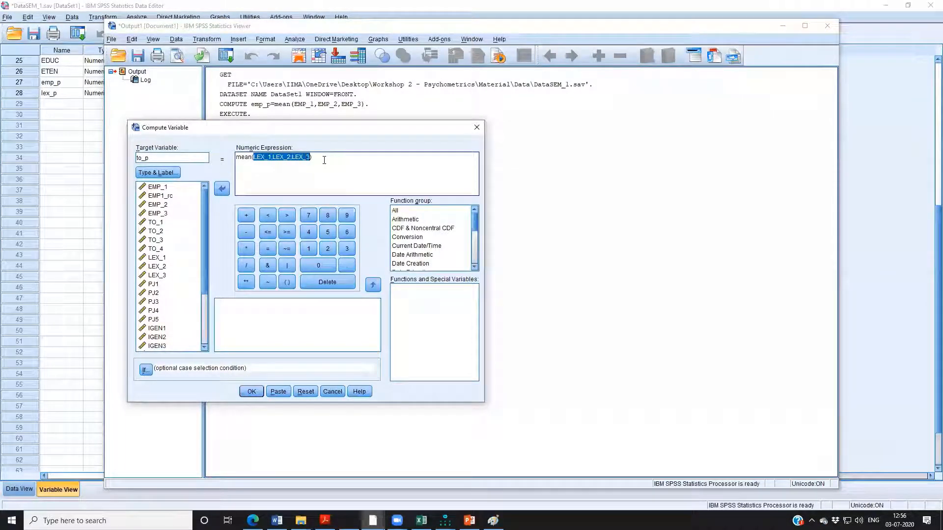
{"action": "key", "text": "Delete"}
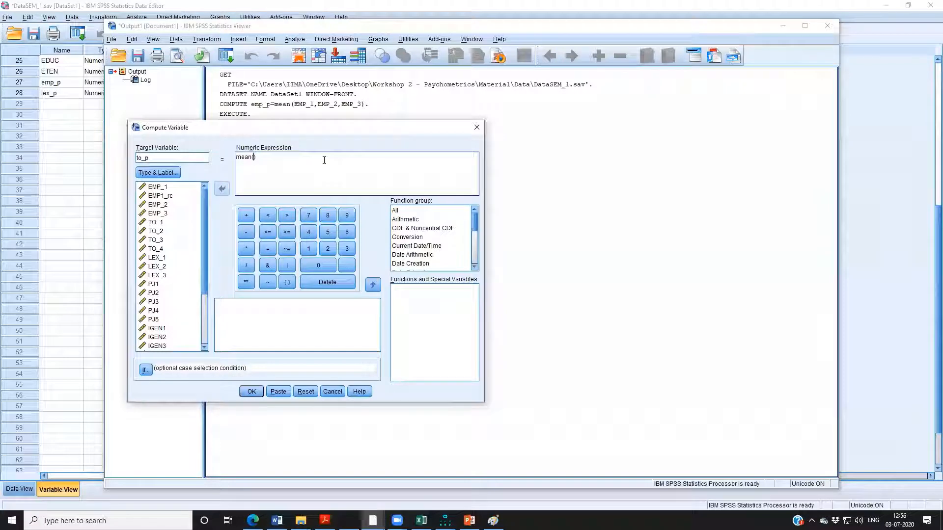
Complete the numeric expression as mean(TO_1,TO_2,TO_3,TO_4) and run the to_p computation.
{"action": "left_click", "coordinate": [155, 222]}
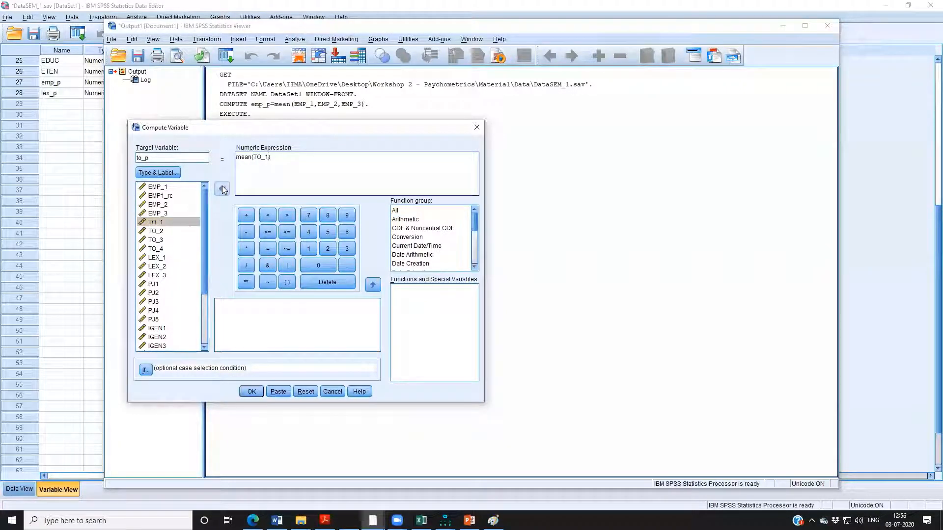
{"action": "type", "text": ","}
{"action": "left_click", "coordinate": [180, 231]}
{"action": "left_click", "coordinate": [222, 189]}
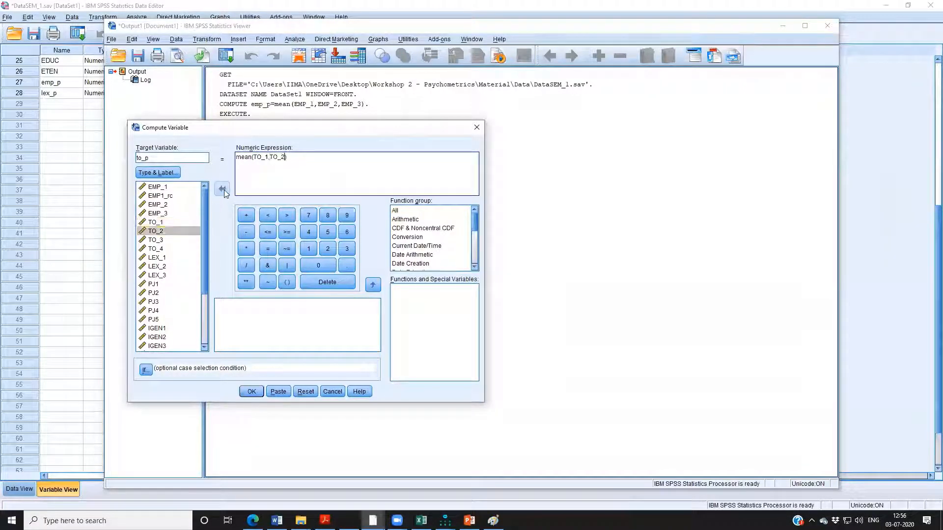
{"action": "type", "text": ","}
{"action": "left_click", "coordinate": [178, 240]}
{"action": "left_click", "coordinate": [221, 189]}
{"action": "type", "text": ",TO_3,"}
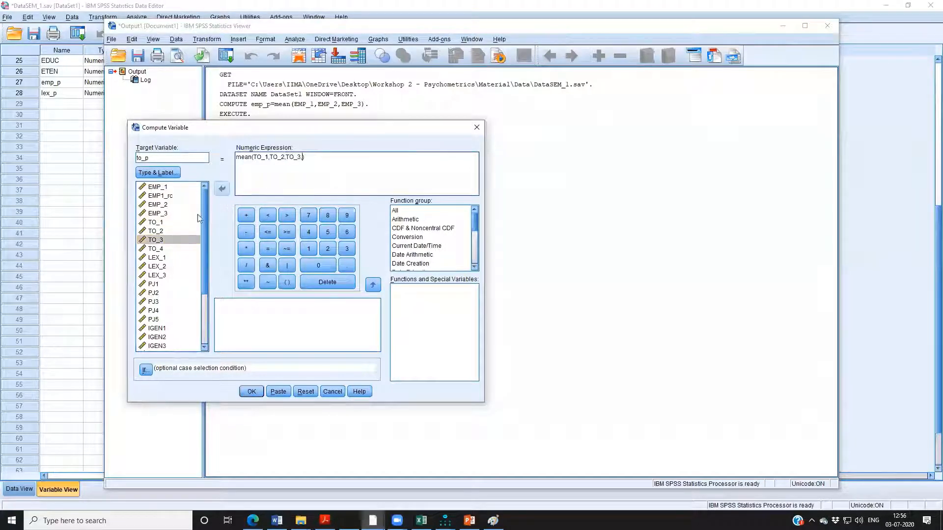
{"action": "left_click", "coordinate": [153, 249]}
{"action": "left_click", "coordinate": [222, 191]}
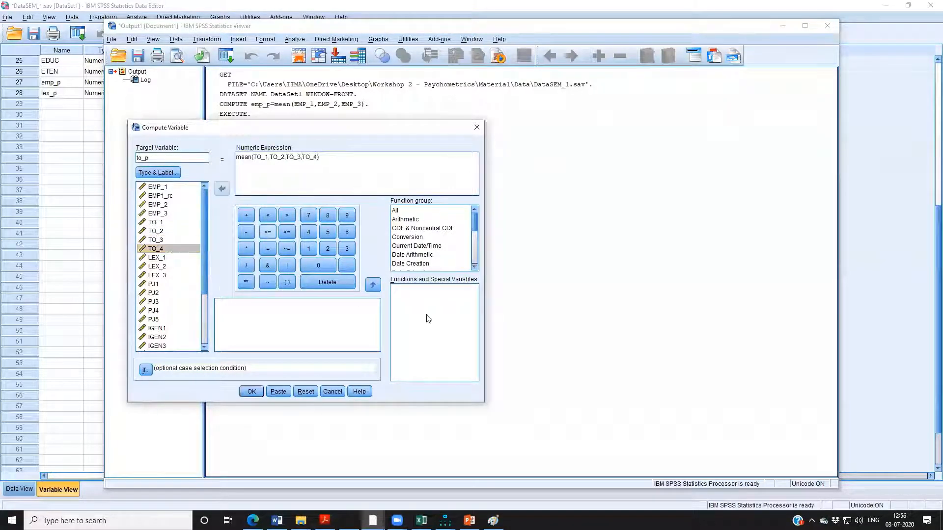
{"action": "left_click", "coordinate": [248, 391]}
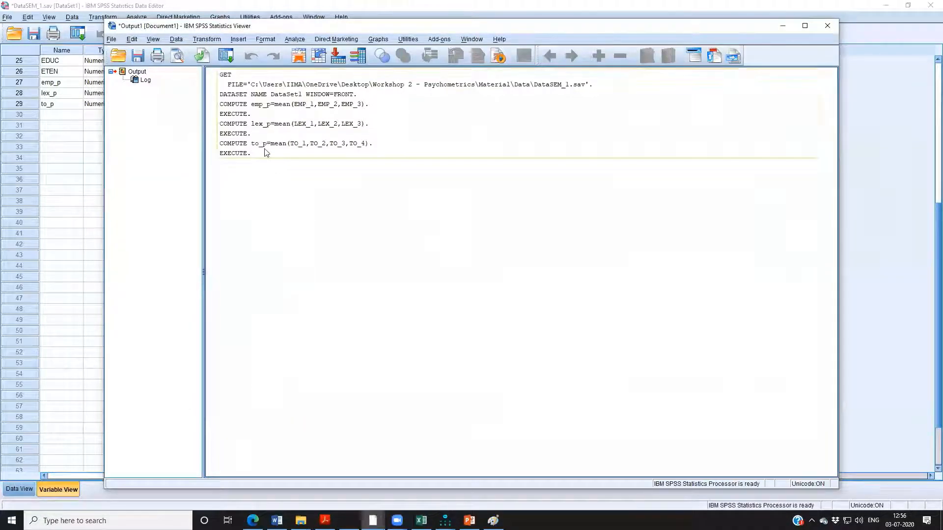
Copy the lex_p and to_p COMPUTE and EXECUTE lines from the output log to the end of FDPSyntax.sps.
{"action": "double_click", "coordinate": [260, 153]}
{"action": "left_click_drag", "start_coordinate": [256, 136], "coordinate": [220, 110]}
{"action": "key", "text": "ctrl+c"}
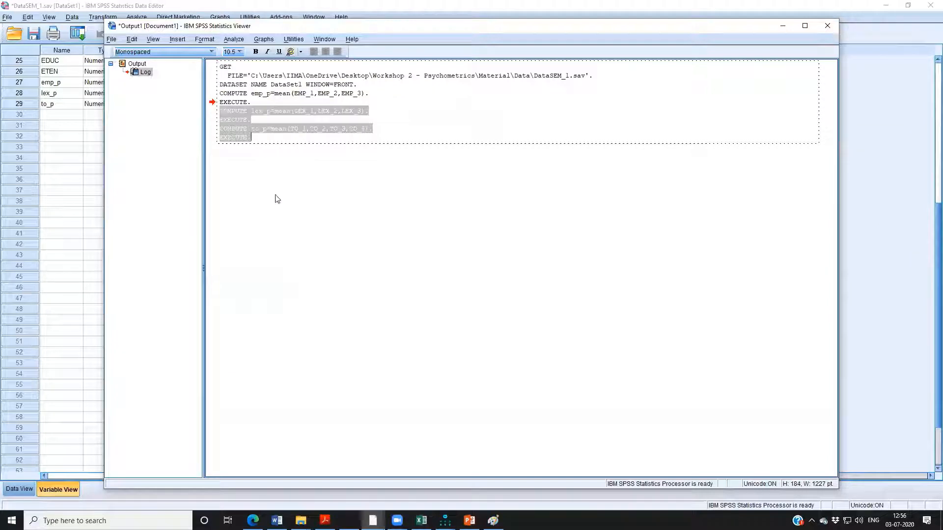
{"action": "key", "text": "alt+Tab"}
{"action": "left_click", "coordinate": [279, 459]}
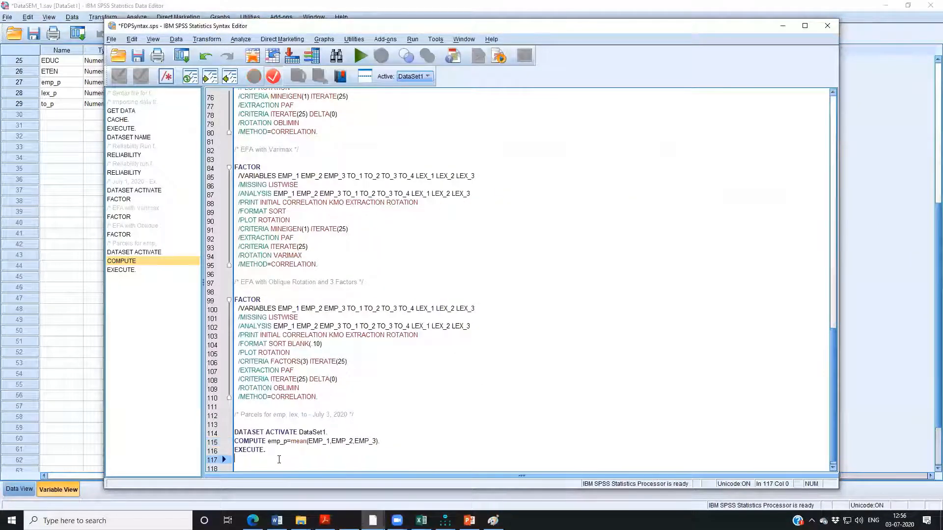
{"action": "key", "text": "ctrl+v"}
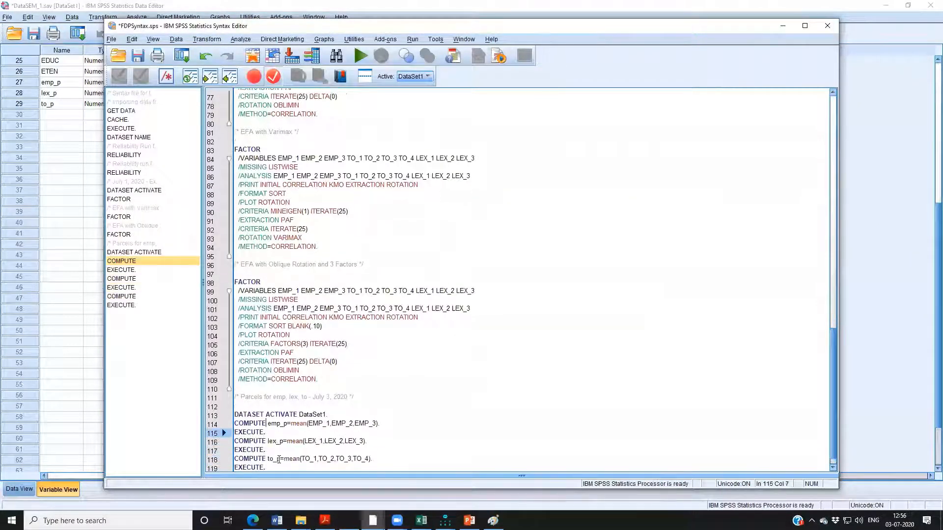
Delete the DATASET ACTIVATE line under the parcels comment and save FDPSyntax.sps.
{"action": "key", "text": "shift+Up"}
{"action": "key", "text": "Delete"}
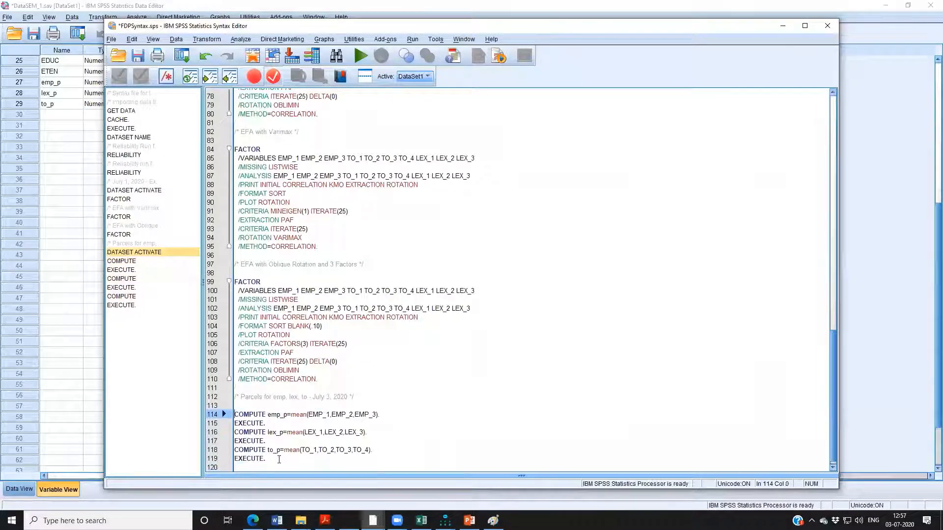
{"action": "scroll", "coordinate": [373, 436], "scroll_direction": "down", "scroll_amount": 1}
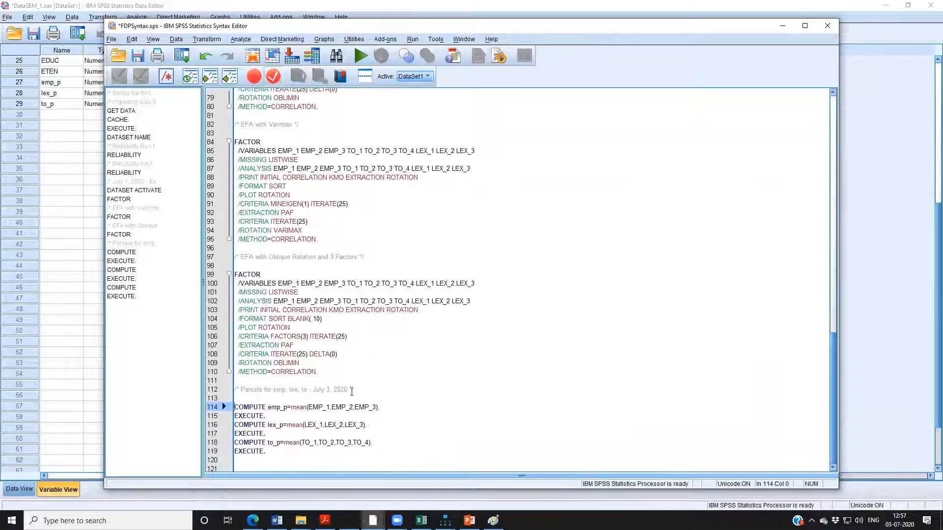
{"action": "key", "text": "ctrl+s"}
In the DataSEM_1.sav variable list, move emp_p directly below EMP_3, to_p below TO_4 and lex_p below LEX_3.
{"action": "left_click", "coordinate": [68, 362]}
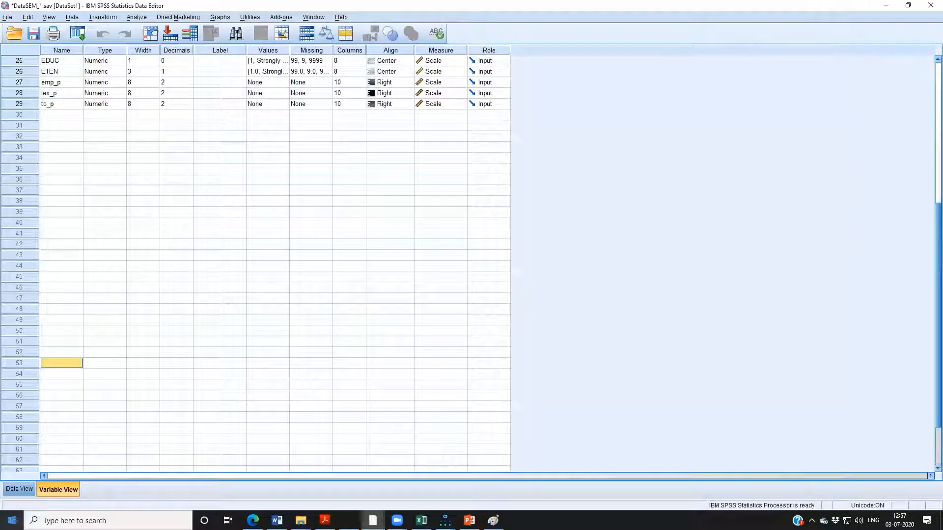
{"action": "left_click", "coordinate": [19, 489]}
{"action": "left_click", "coordinate": [493, 475]}
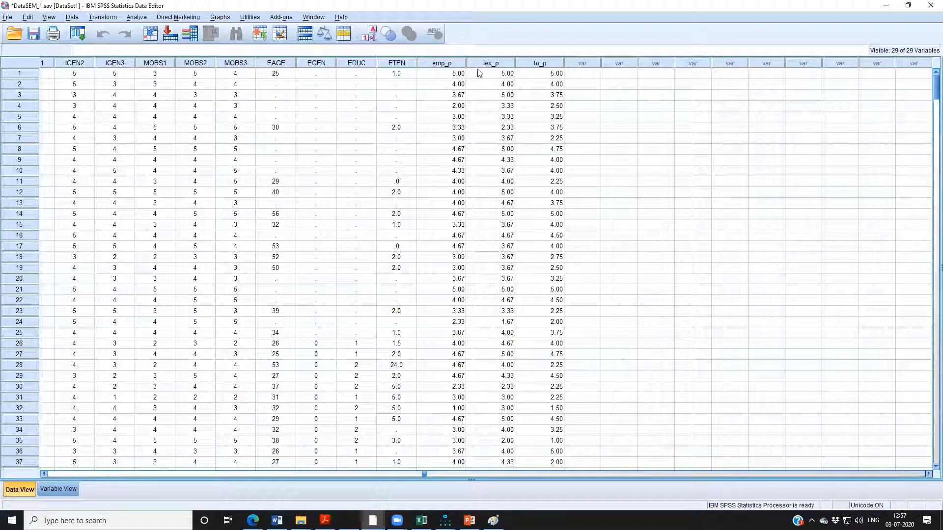
{"action": "left_click", "coordinate": [57, 489]}
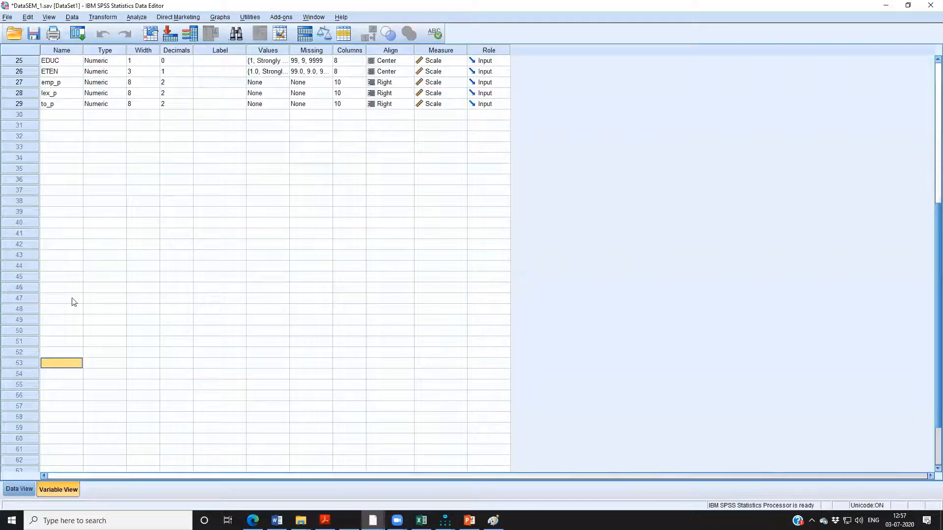
{"action": "scroll", "coordinate": [63, 255], "scroll_direction": "up", "scroll_amount": 1}
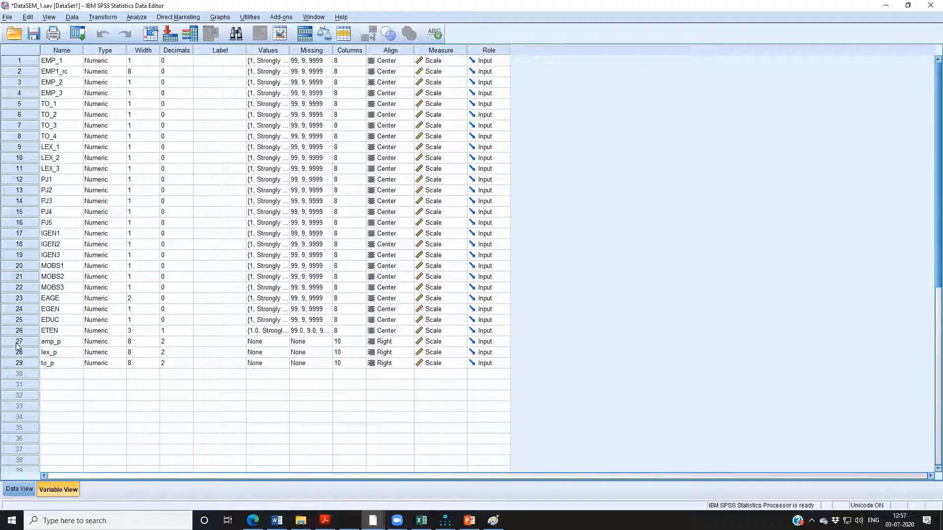
{"action": "left_click_drag", "start_coordinate": [17, 343], "coordinate": [18, 178]}
{"action": "left_click", "coordinate": [80, 377]}
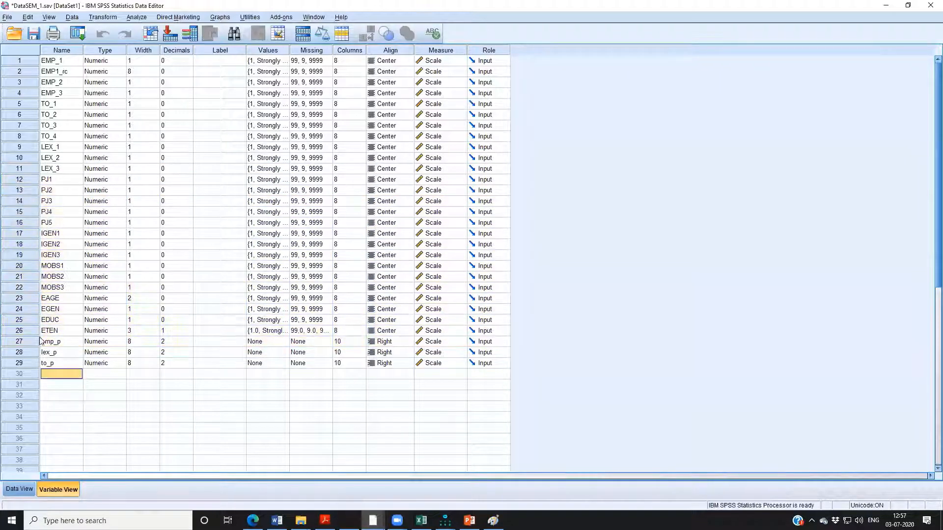
{"action": "left_click", "coordinate": [30, 343]}
{"action": "left_click_drag", "start_coordinate": [29, 343], "coordinate": [19, 110]}
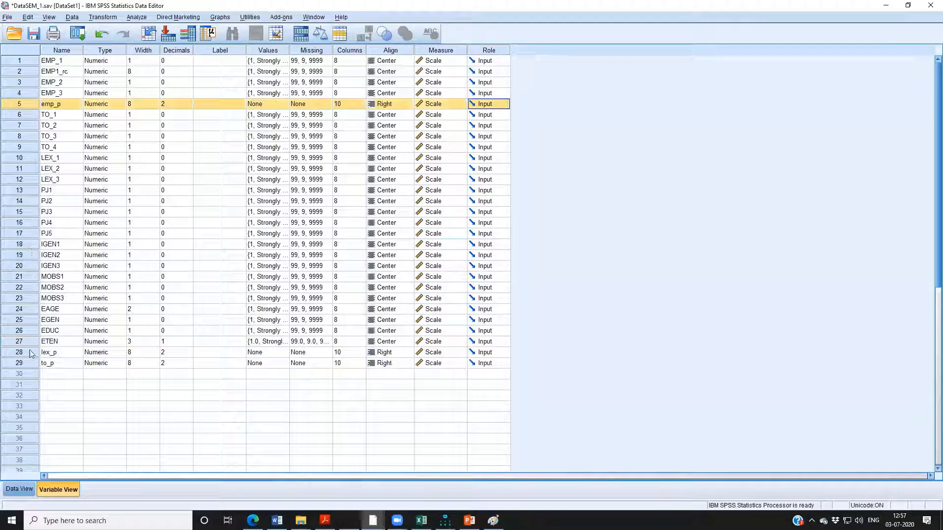
{"action": "left_click_drag", "start_coordinate": [29, 364], "coordinate": [30, 163]}
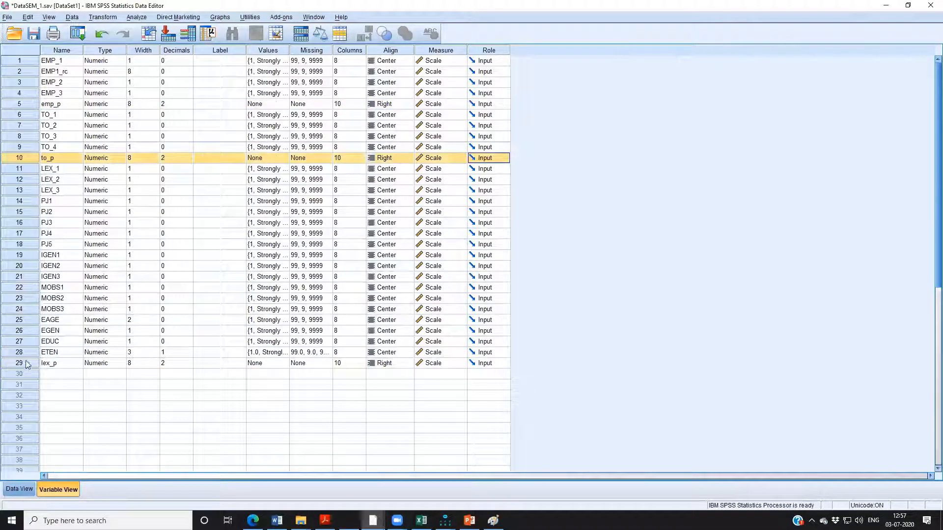
{"action": "left_click_drag", "start_coordinate": [26, 364], "coordinate": [31, 199]}
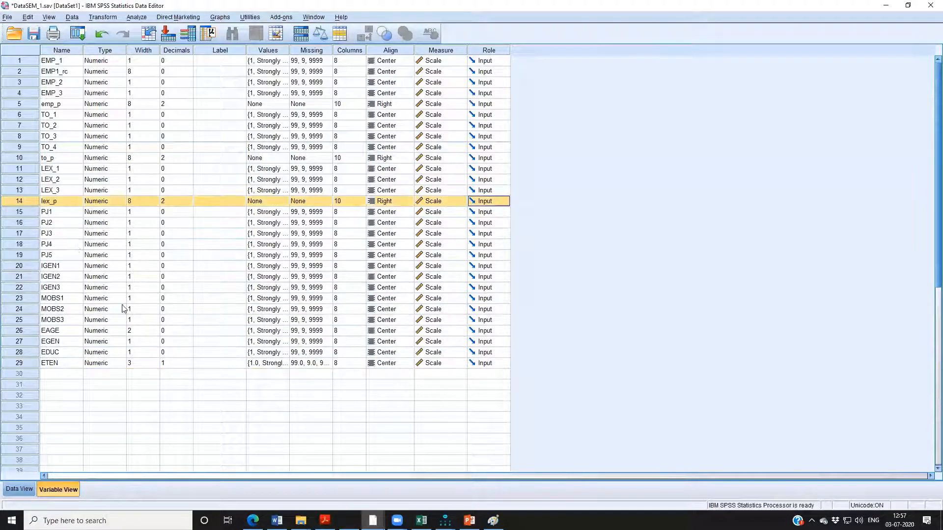
In the data grid, compare the EMP_1, EMP_2 and EMP_3 scores of case 1 with its emp_p value.
{"action": "left_click", "coordinate": [19, 489]}
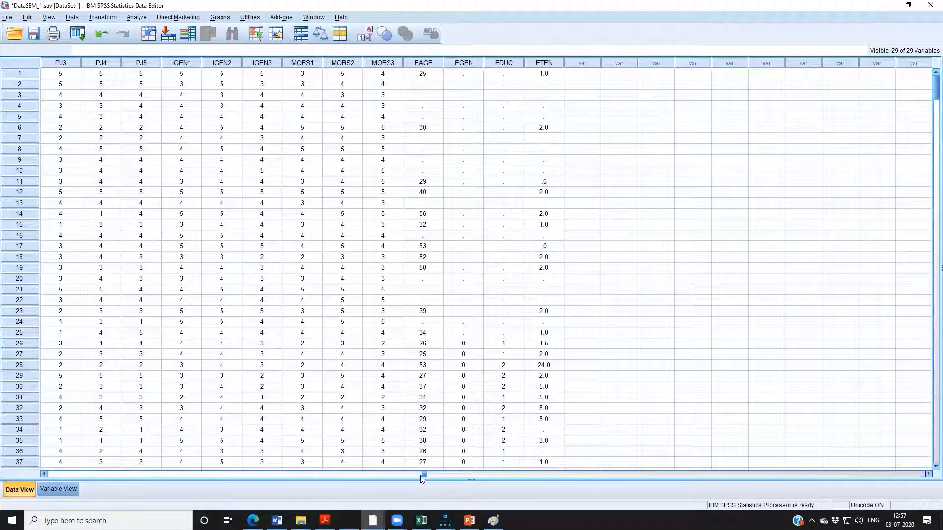
{"action": "left_click_drag", "start_coordinate": [423, 475], "coordinate": [35, 470]}
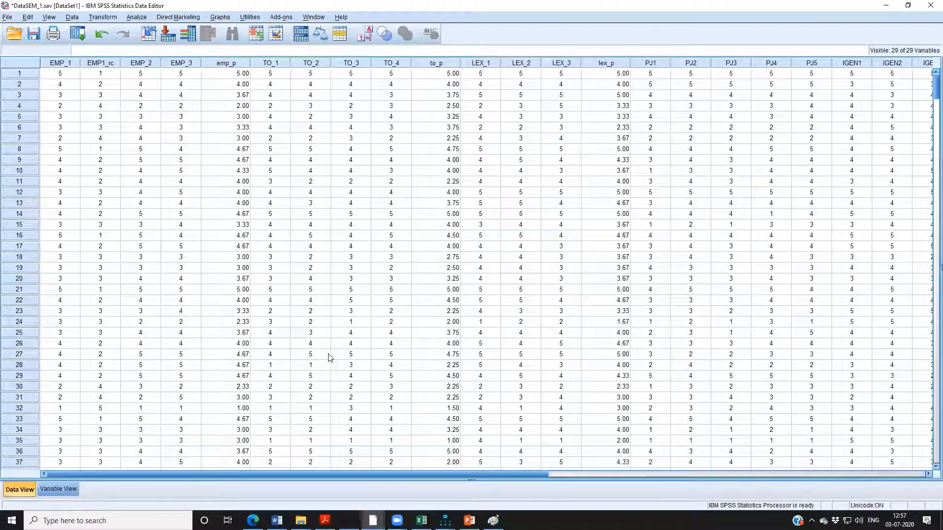
{"action": "left_click", "coordinate": [68, 75]}
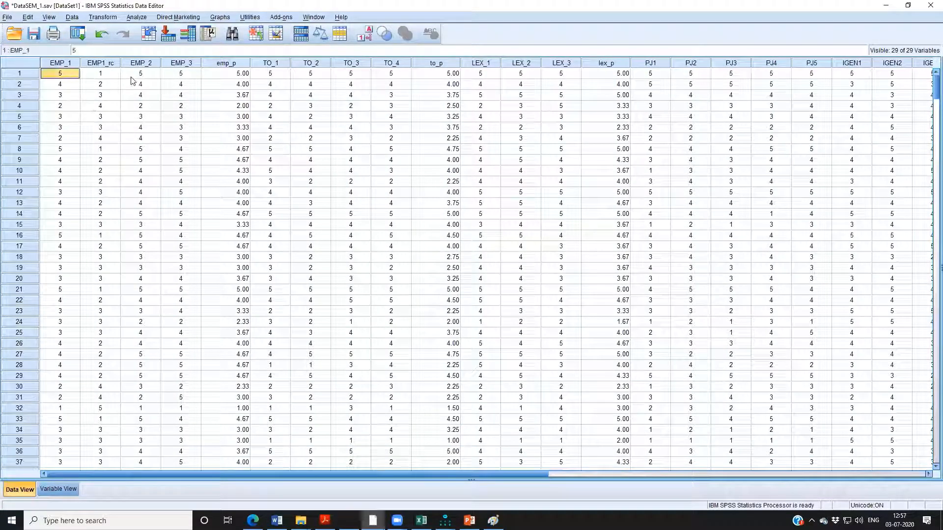
{"action": "left_click", "coordinate": [133, 75]}
{"action": "left_click", "coordinate": [169, 75]}
{"action": "left_click", "coordinate": [136, 74]}
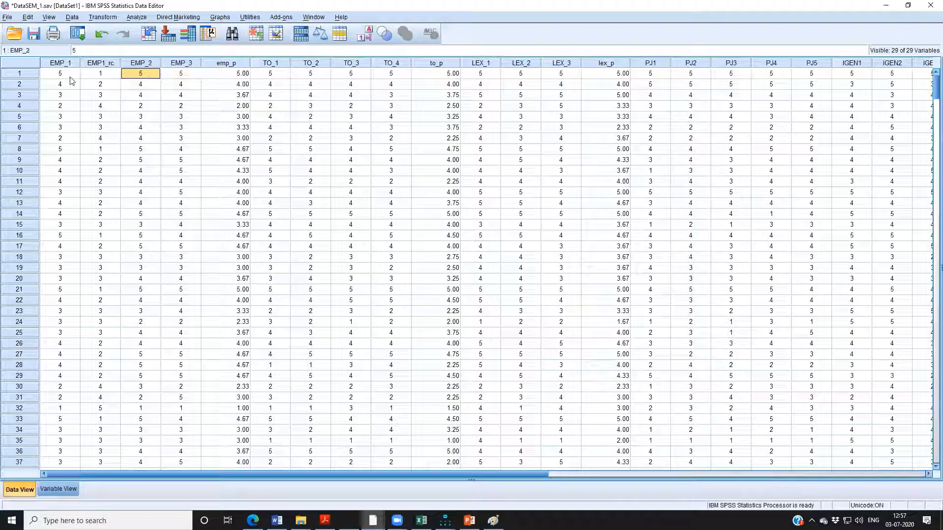
{"action": "left_click", "coordinate": [70, 76]}
{"action": "left_click", "coordinate": [133, 75]}
{"action": "left_click", "coordinate": [174, 75]}
{"action": "left_click", "coordinate": [238, 76]}
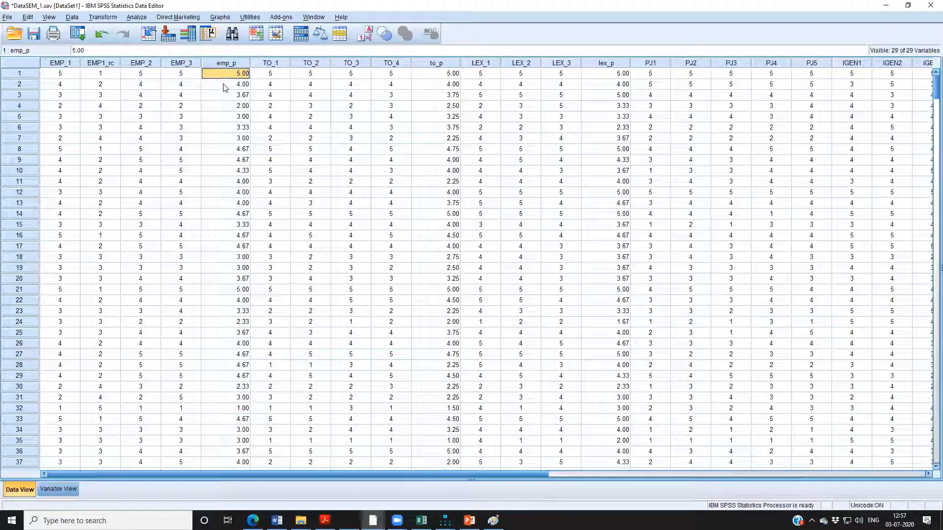
Check the emp_p values of cases 2 and 3 against their EMP_1, EMP_2 and EMP_3 scores.
{"action": "left_click", "coordinate": [69, 88]}
{"action": "left_click", "coordinate": [141, 89]}
{"action": "left_click", "coordinate": [180, 86]}
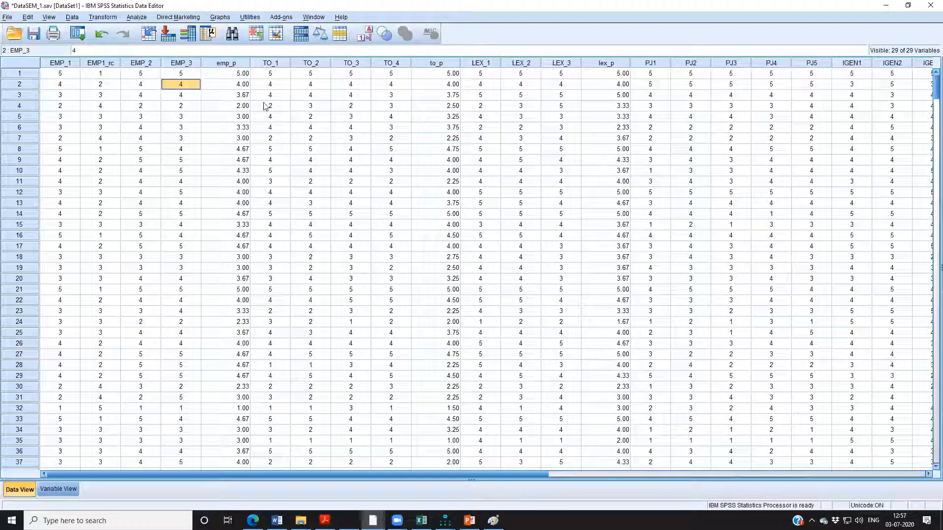
{"action": "left_click", "coordinate": [238, 86]}
{"action": "left_click", "coordinate": [62, 95]}
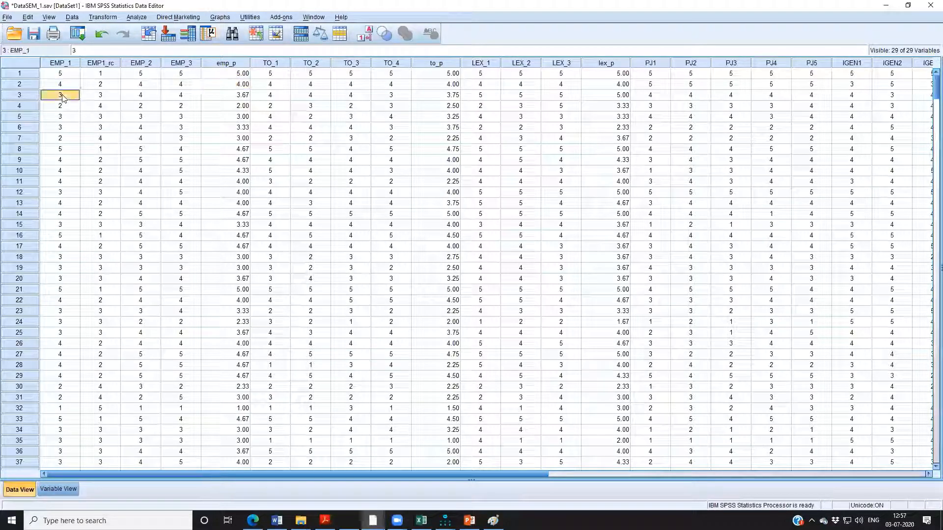
{"action": "left_click", "coordinate": [138, 96]}
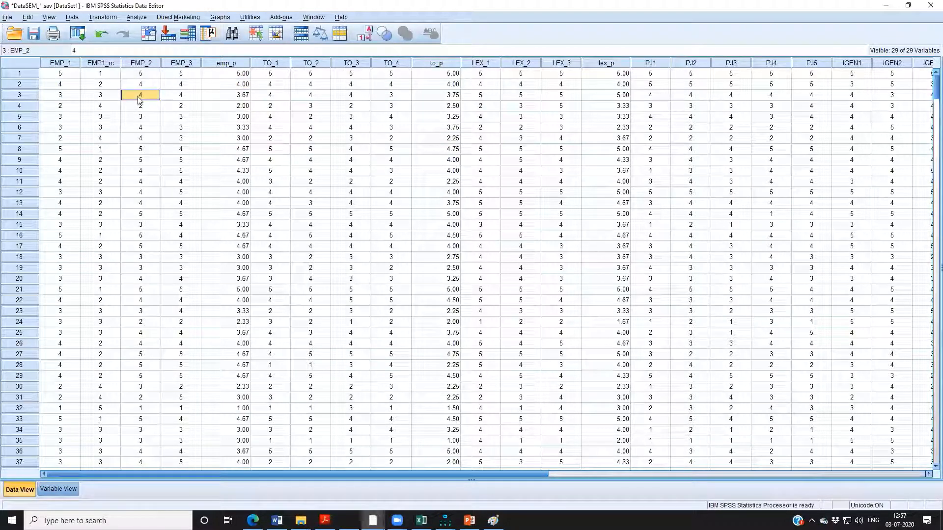
{"action": "left_click", "coordinate": [188, 96]}
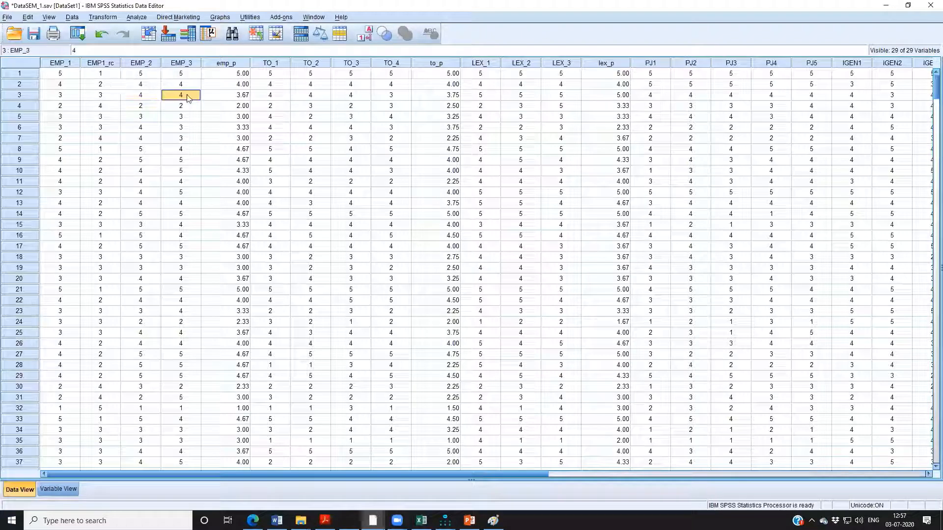
{"action": "left_click", "coordinate": [242, 99]}
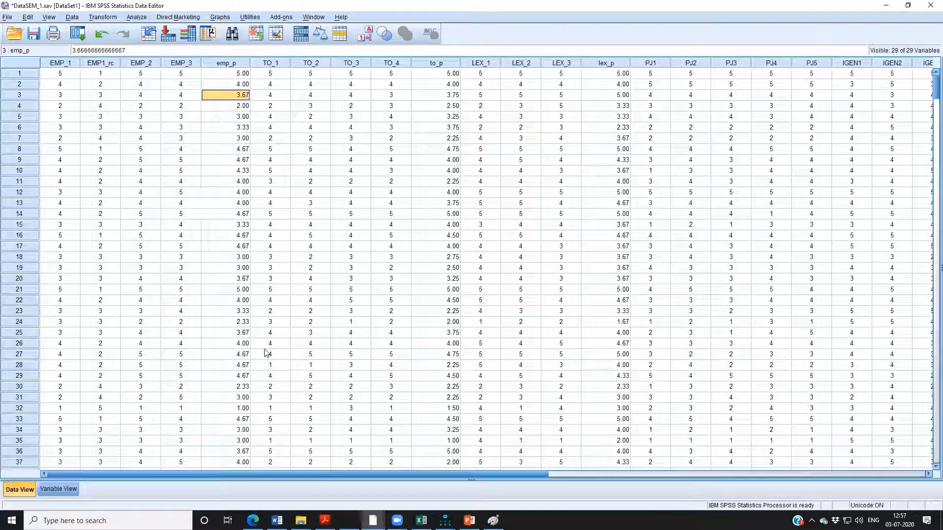
Review the complete emp_p, to_p and lex_p parcel columns one after another.
{"action": "left_click", "coordinate": [235, 63]}
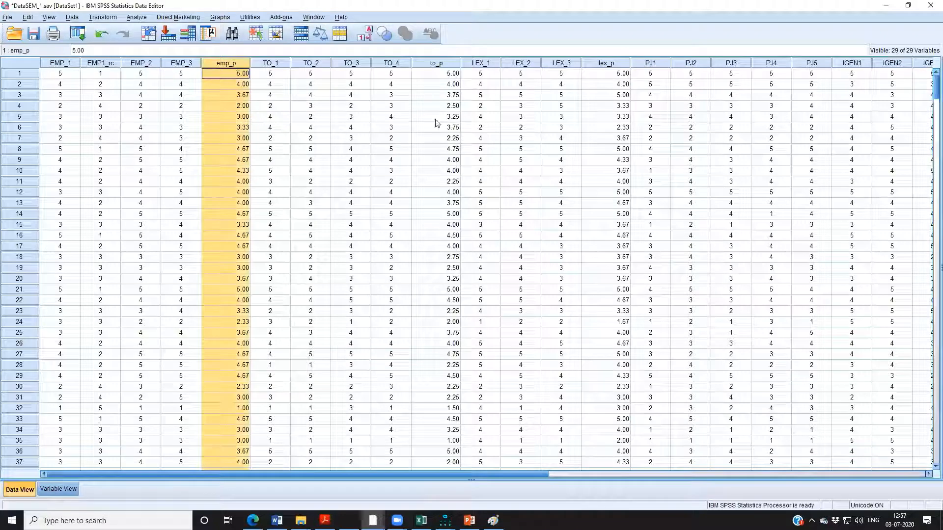
{"action": "left_click", "coordinate": [451, 68]}
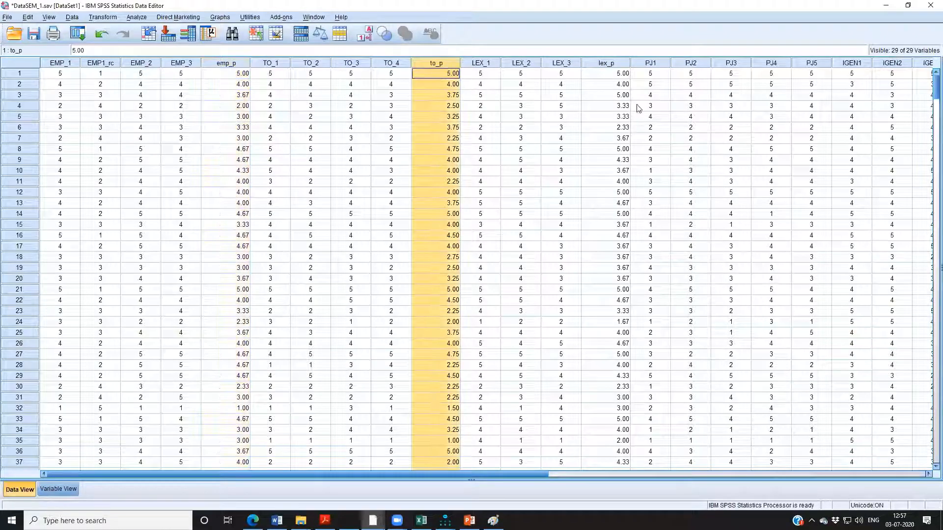
{"action": "left_click", "coordinate": [613, 65]}
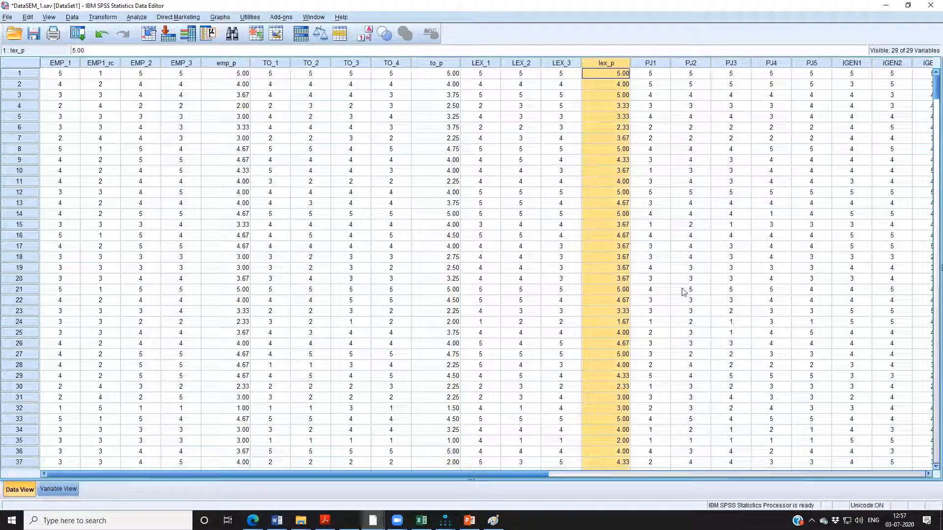
{"action": "left_click", "coordinate": [227, 66]}
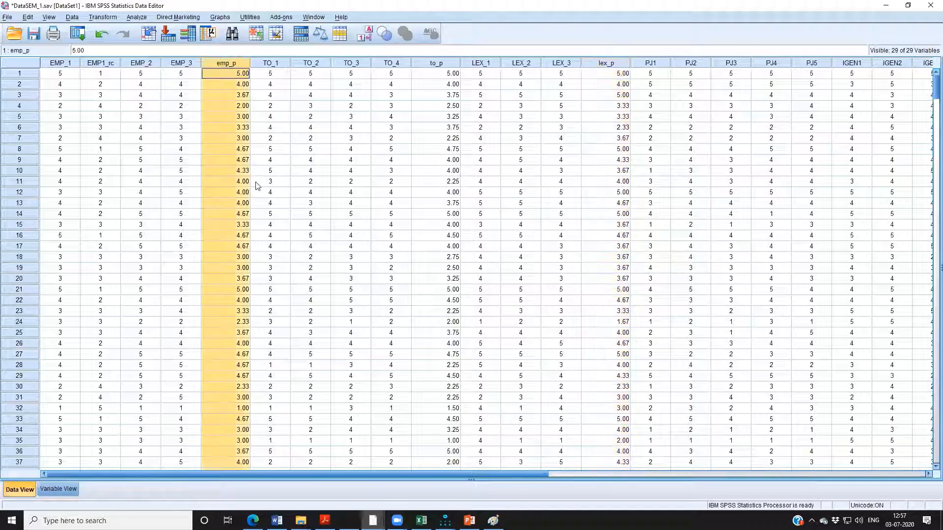
{"action": "left_click", "coordinate": [438, 64]}
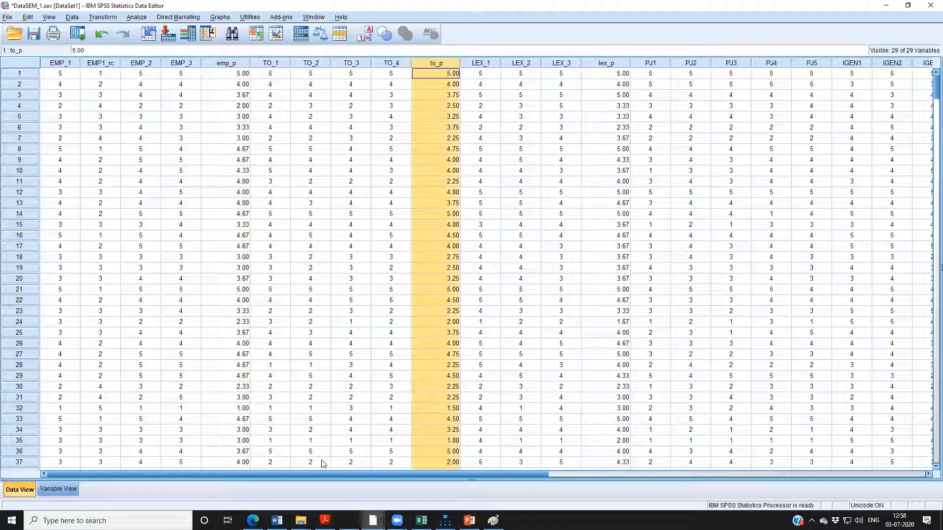
{"action": "left_click", "coordinate": [608, 66]}
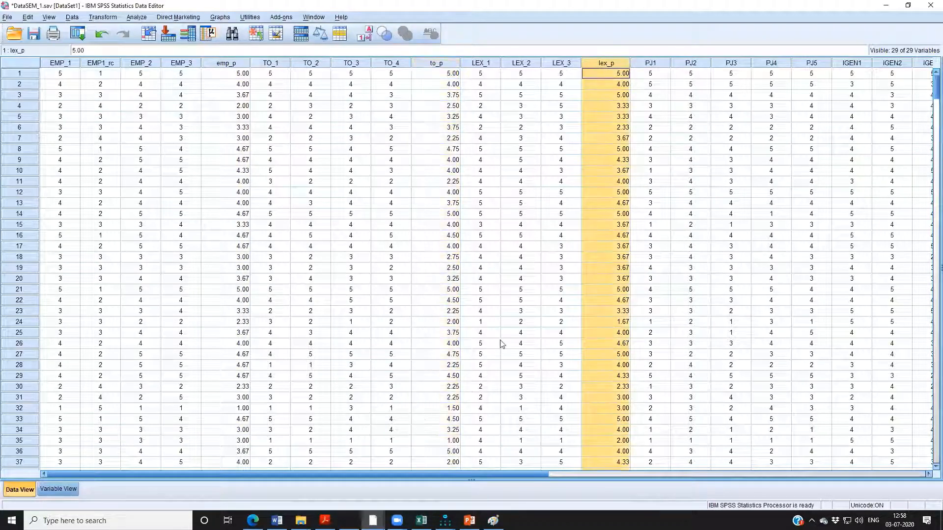
Switch to Amos Graphics in a maximized window, save the changes to SModel and open the Lead path diagram.
{"action": "key", "text": "alt+Tab"}
{"action": "key", "text": "alt+Tab"}
{"action": "key", "text": "alt+Tab"}
{"action": "key", "text": "alt+Tab"}
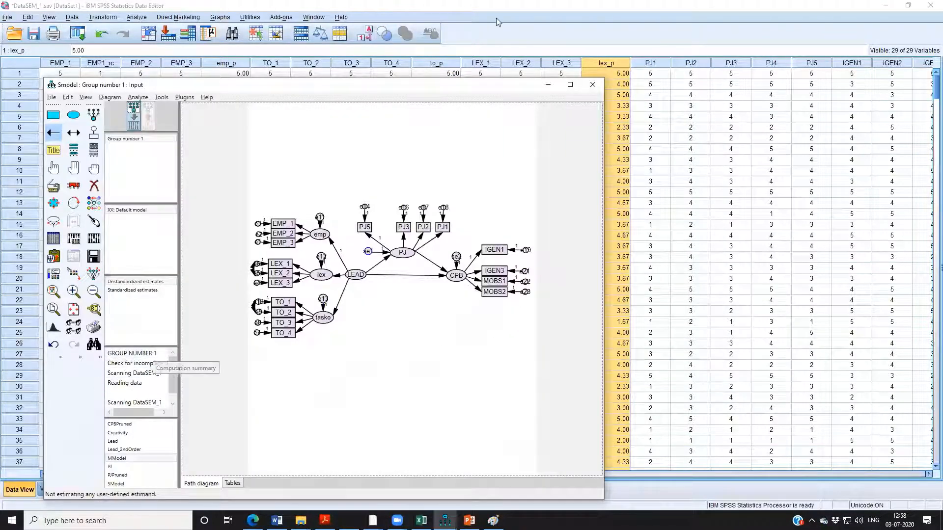
{"action": "left_click", "coordinate": [570, 85]}
{"action": "left_click", "coordinate": [83, 434]}
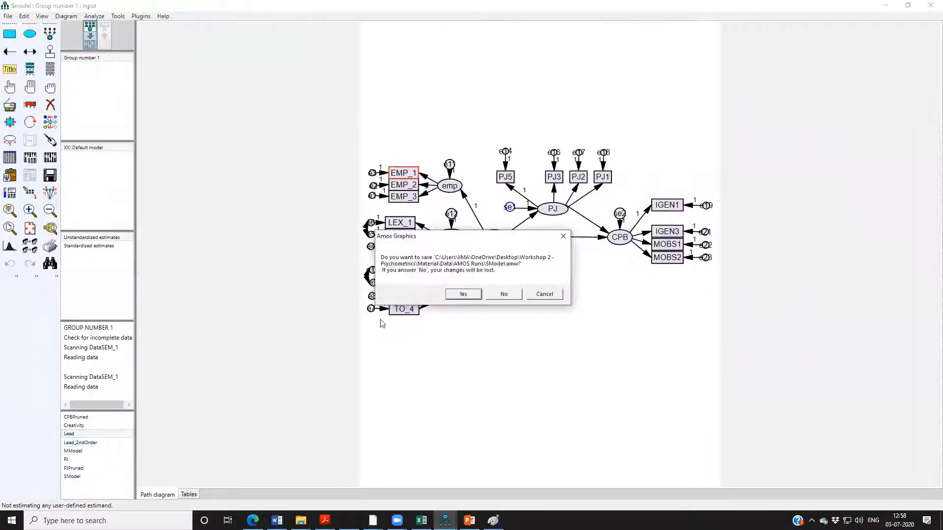
{"action": "left_click", "coordinate": [470, 297]}
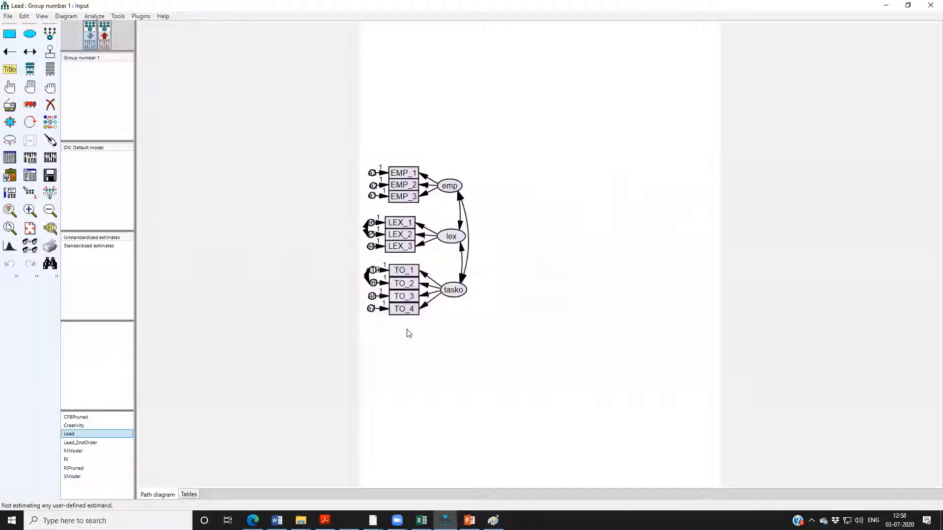
{"action": "left_click", "coordinate": [89, 452]}
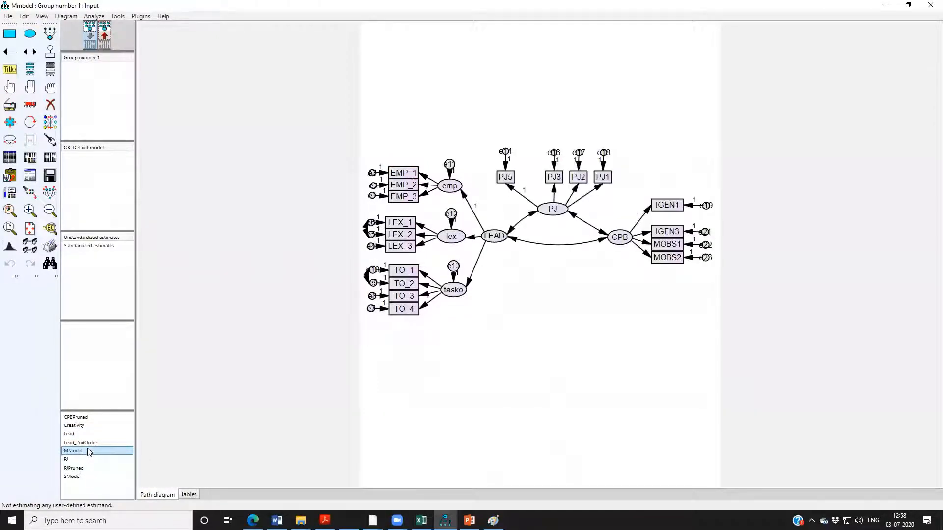
{"action": "left_click", "coordinate": [84, 434]}
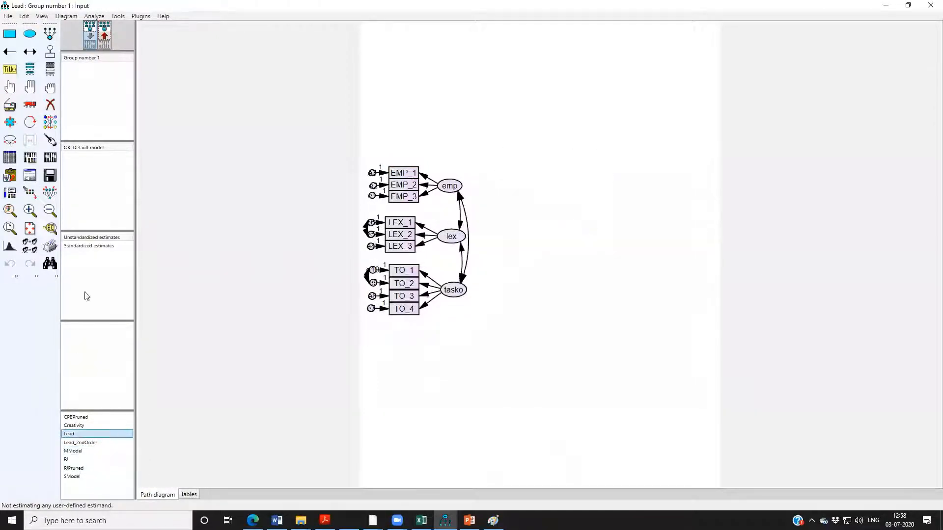
Create a new blank path diagram and save it as Lead_Parcels in the AMOS Runs folder.
{"action": "left_click", "coordinate": [9, 17]}
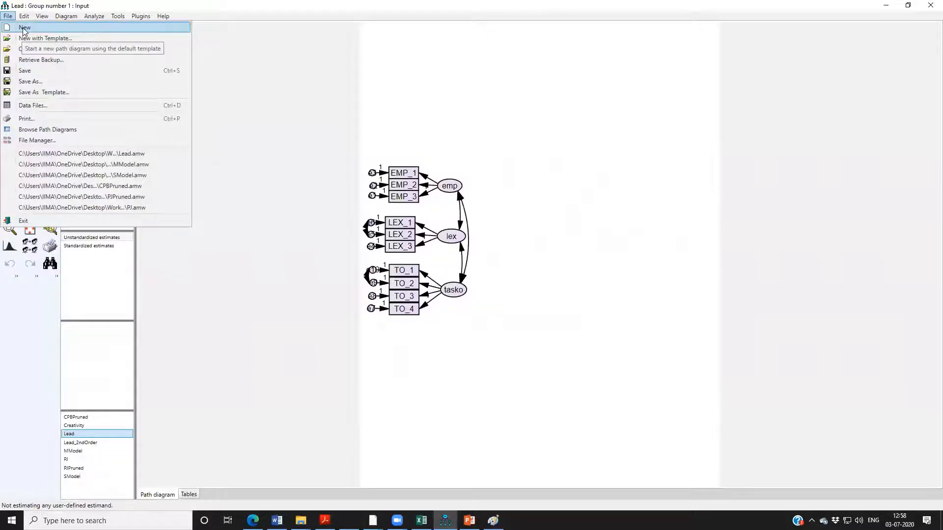
{"action": "left_click", "coordinate": [23, 28]}
{"action": "left_click", "coordinate": [7, 17]}
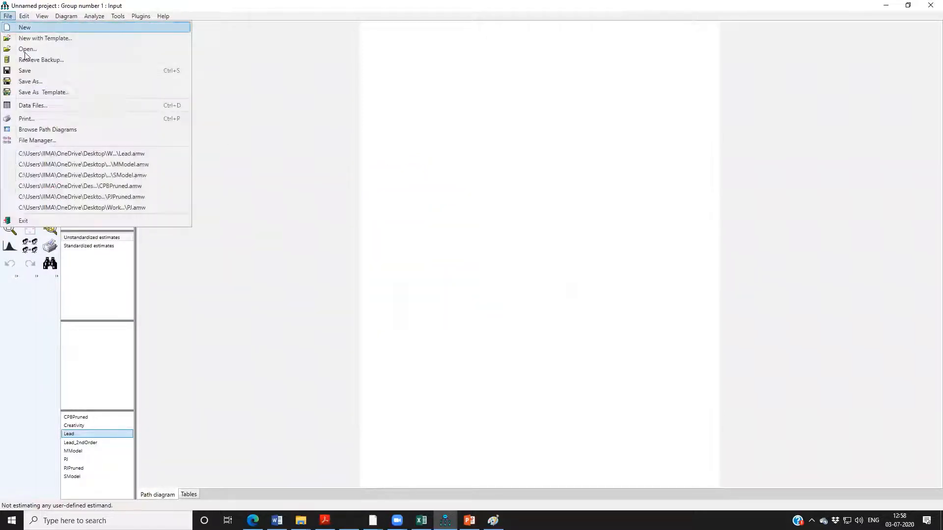
{"action": "left_click", "coordinate": [33, 79]}
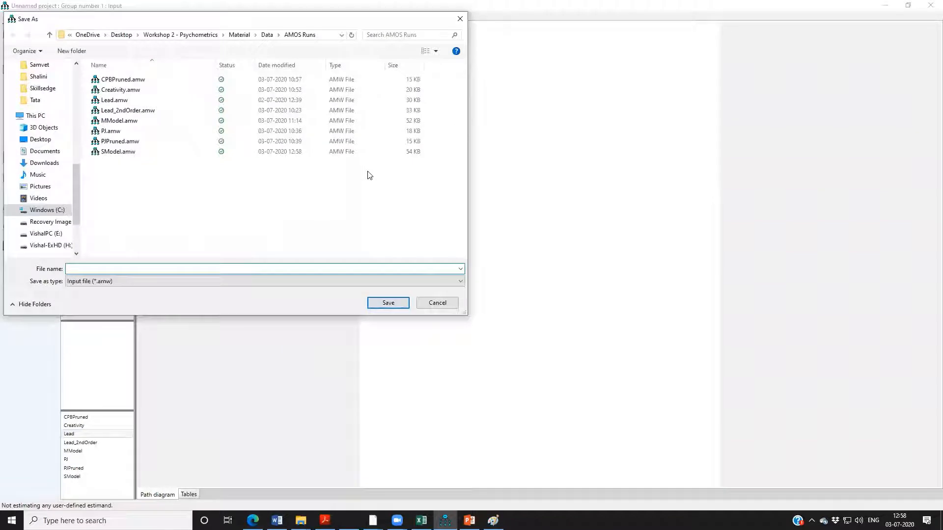
{"action": "type", "text": "Lead_Parcels"}
{"action": "key", "text": "Return"}
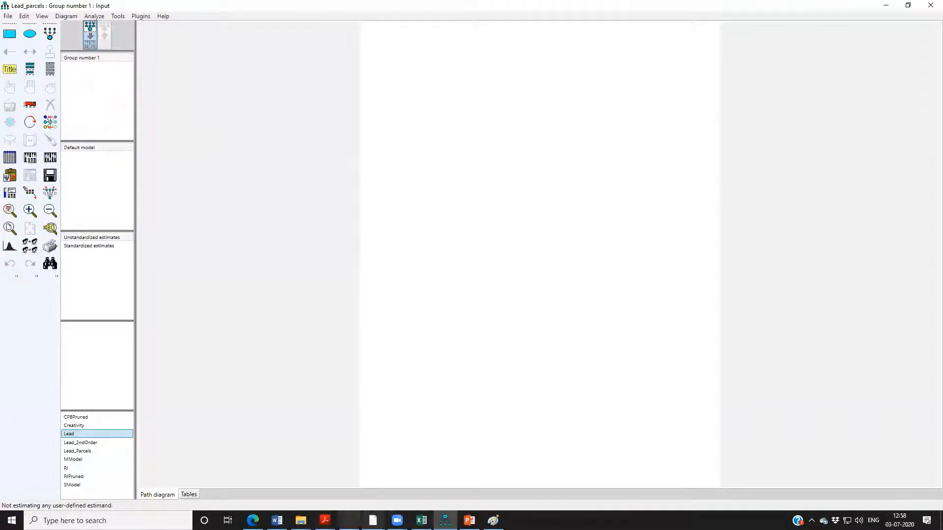
Save the DataSEM_1.sav data file in SPSS and return to the Lead_Parcels diagram in Amos.
{"action": "key", "text": "alt+Tab"}
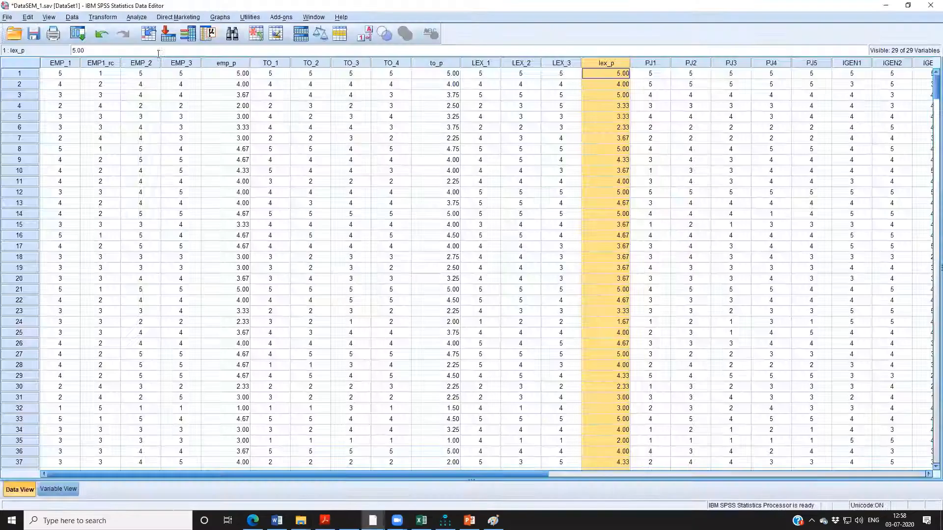
{"action": "left_click", "coordinate": [31, 35]}
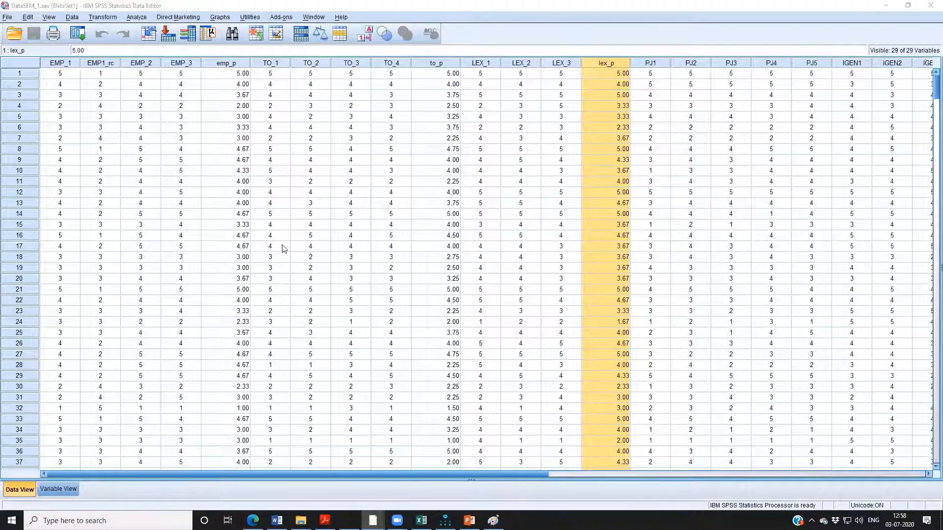
{"action": "key", "text": "alt+Tab"}
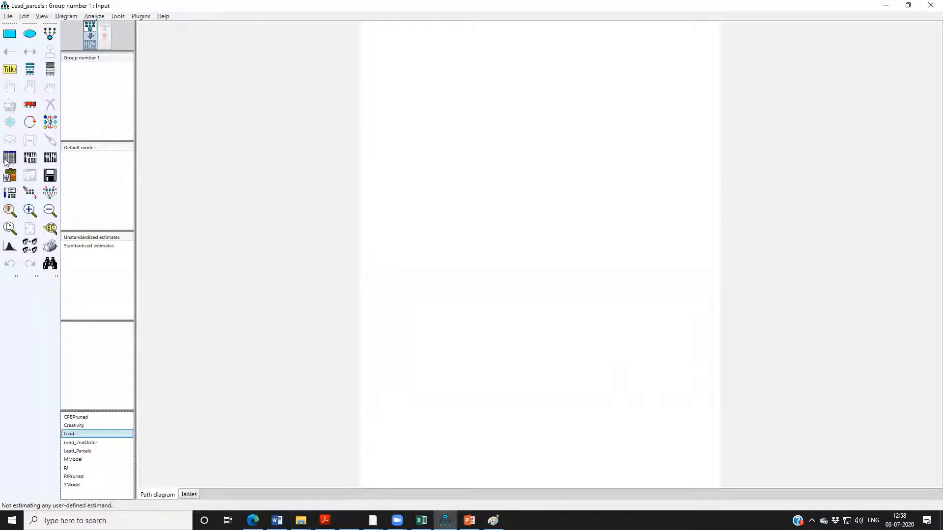
Draw a latent variable with three indicators and their error terms near the upper left of the blank page.
{"action": "left_click", "coordinate": [49, 39]}
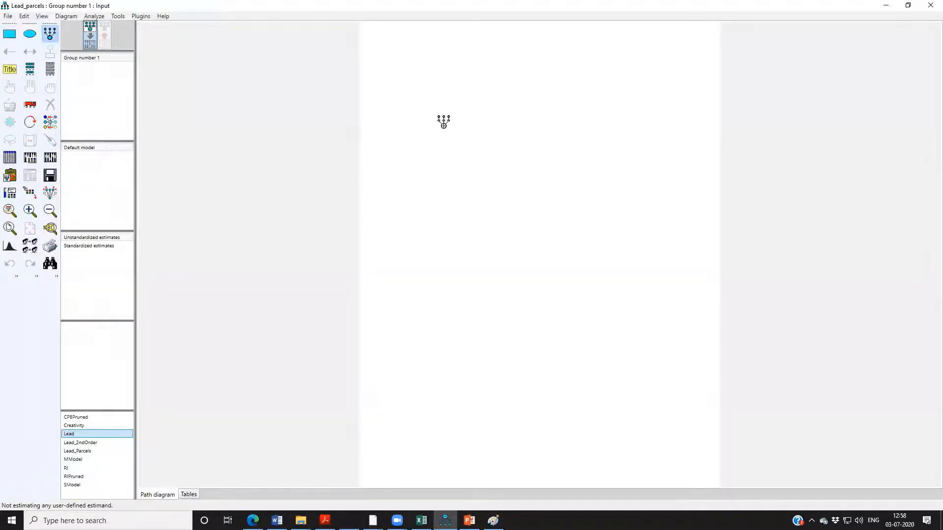
{"action": "left_click_drag", "start_coordinate": [417, 103], "coordinate": [440, 116]}
{"action": "left_click", "coordinate": [430, 108]}
{"action": "left_click", "coordinate": [430, 106]}
{"action": "left_click", "coordinate": [430, 106]}
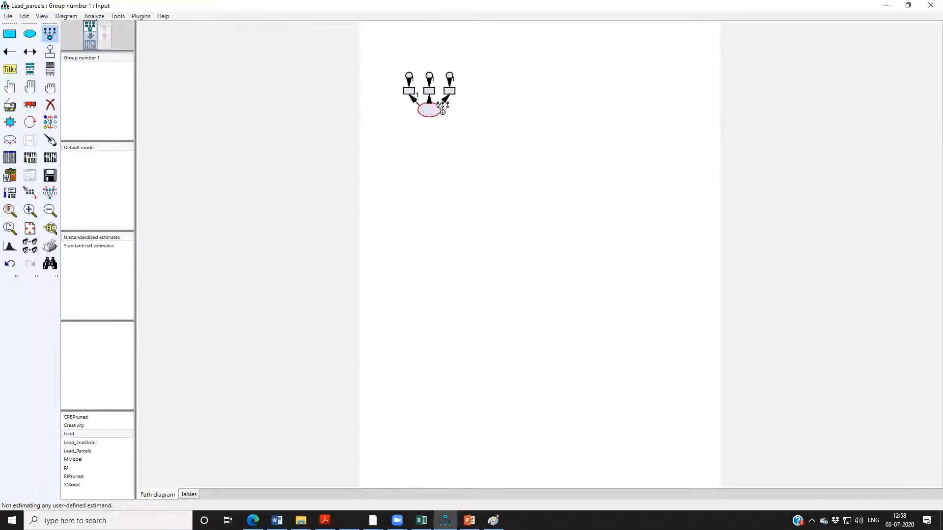
Rotate the latent variable's indicators until they sit on the left side of the ellipse.
{"action": "left_click", "coordinate": [30, 122]}
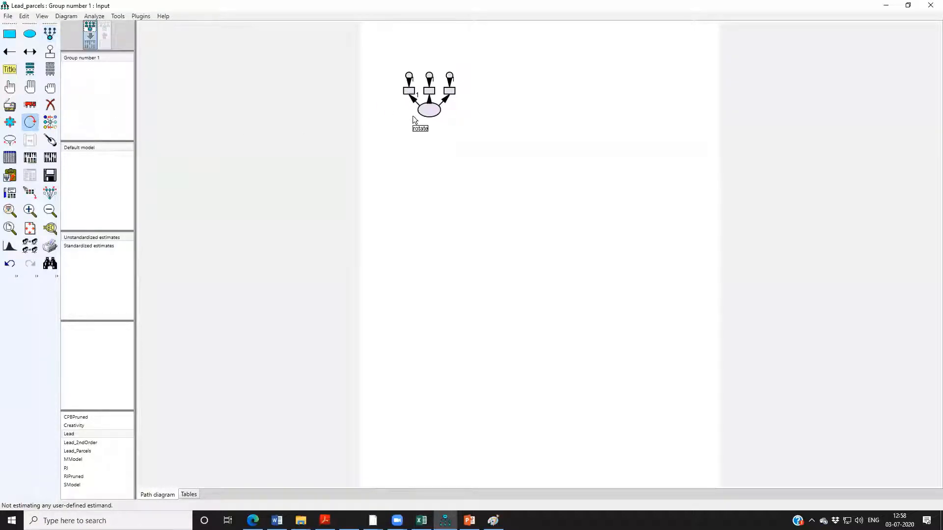
{"action": "left_click", "coordinate": [428, 111]}
{"action": "left_click", "coordinate": [430, 113]}
{"action": "left_click", "coordinate": [430, 113]}
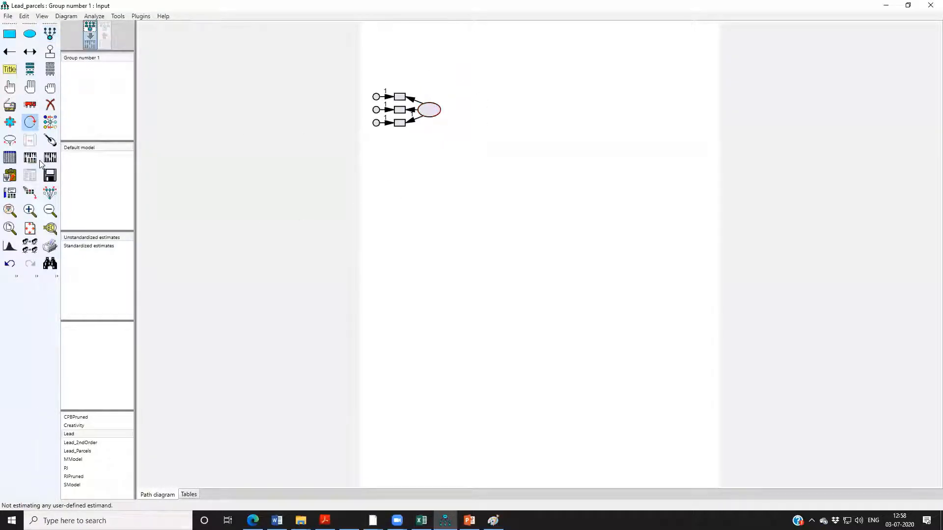
{"action": "left_click", "coordinate": [432, 114]}
{"action": "left_click", "coordinate": [433, 115]}
{"action": "left_click", "coordinate": [433, 115]}
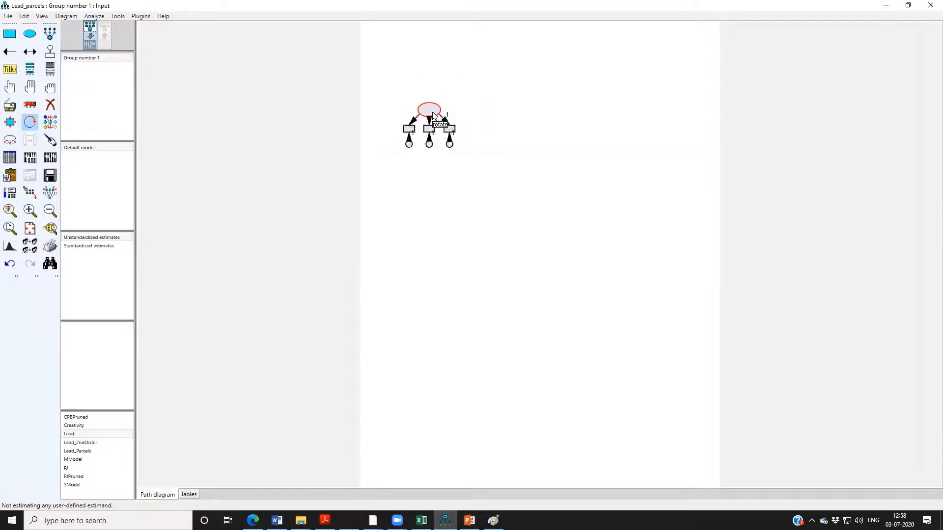
{"action": "left_click", "coordinate": [433, 115]}
Name the latent variable LEAD in its object properties.
{"action": "left_click", "coordinate": [10, 87]}
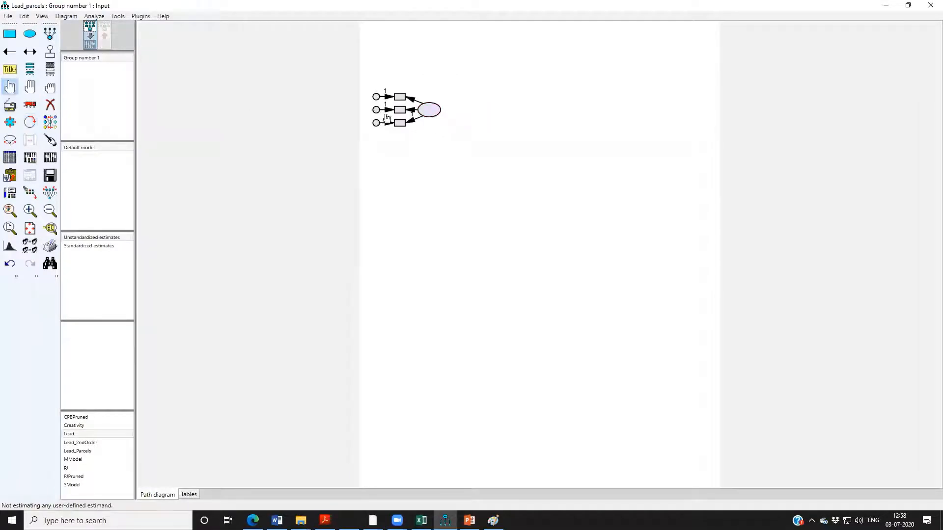
{"action": "double_click", "coordinate": [424, 117]}
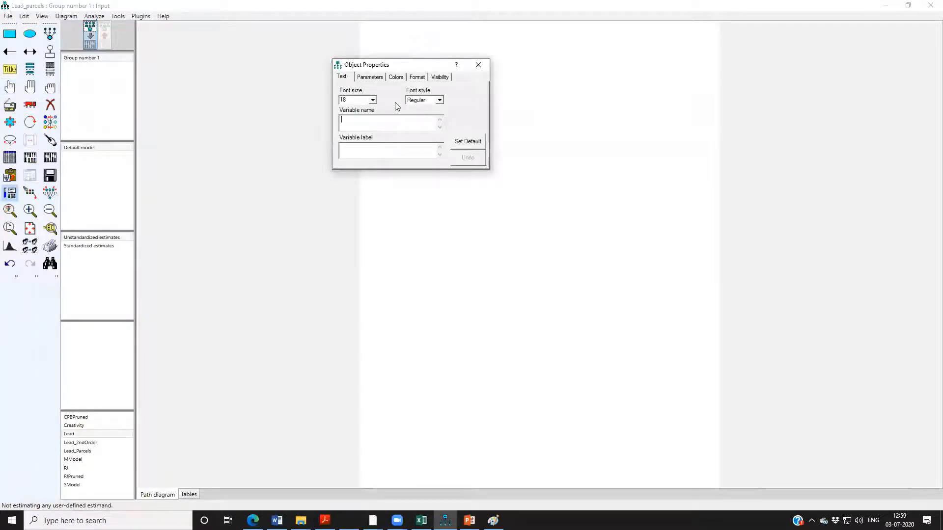
{"action": "type", "text": "LEAD"}
{"action": "left_click", "coordinate": [483, 66]}
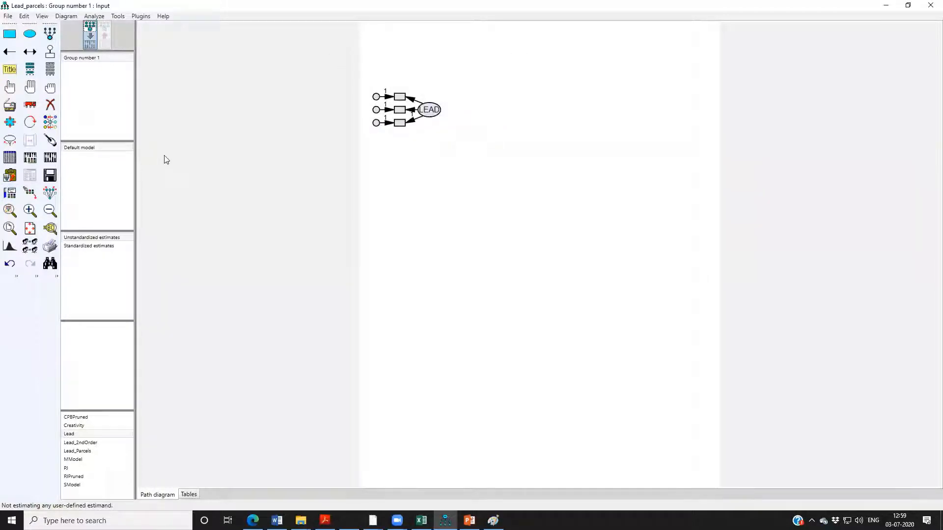
Attach DataSEM_1.sav from the Data folder as the model's data file.
{"action": "left_click", "coordinate": [10, 158]}
{"action": "left_click", "coordinate": [385, 264]}
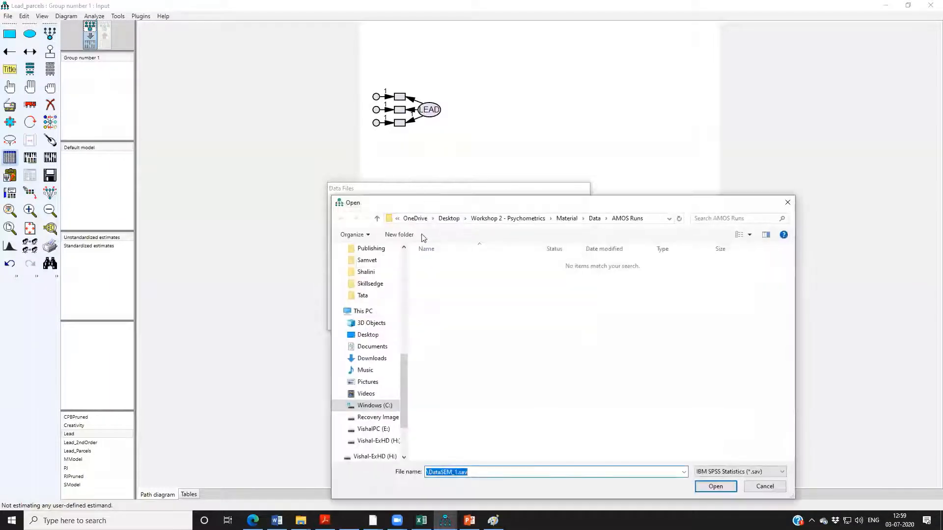
{"action": "left_click", "coordinate": [594, 218]}
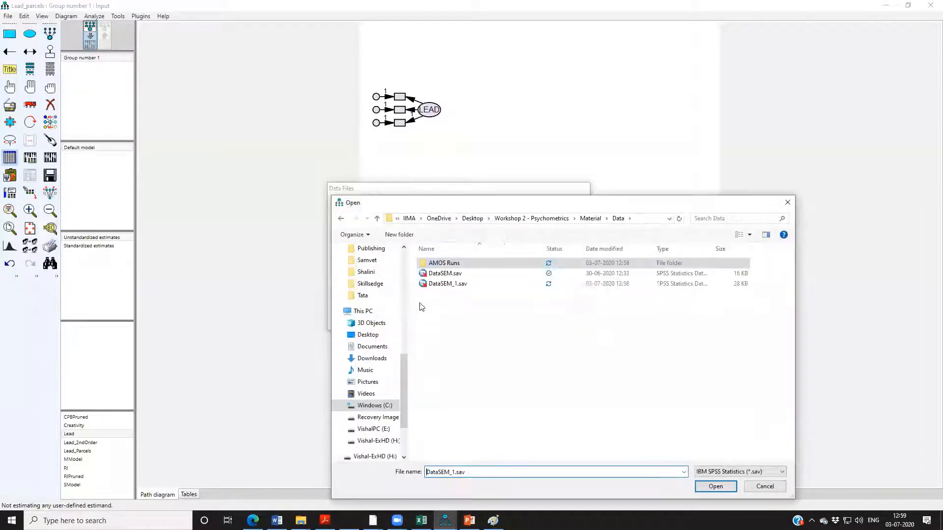
{"action": "double_click", "coordinate": [437, 283]}
{"action": "left_click", "coordinate": [399, 299]}
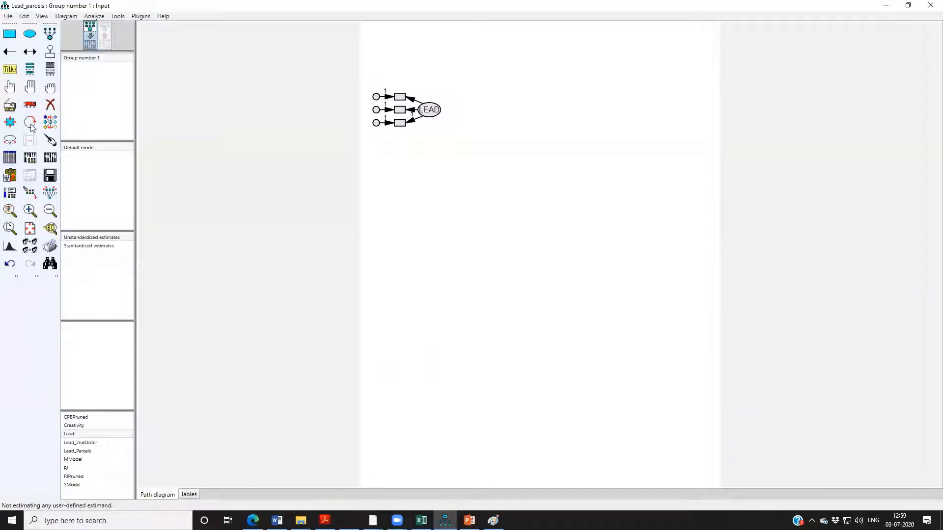
Assign the dataset variables emp_p, to_p and lex_p to LEAD's three indicators from top to bottom.
{"action": "left_click", "coordinate": [50, 71]}
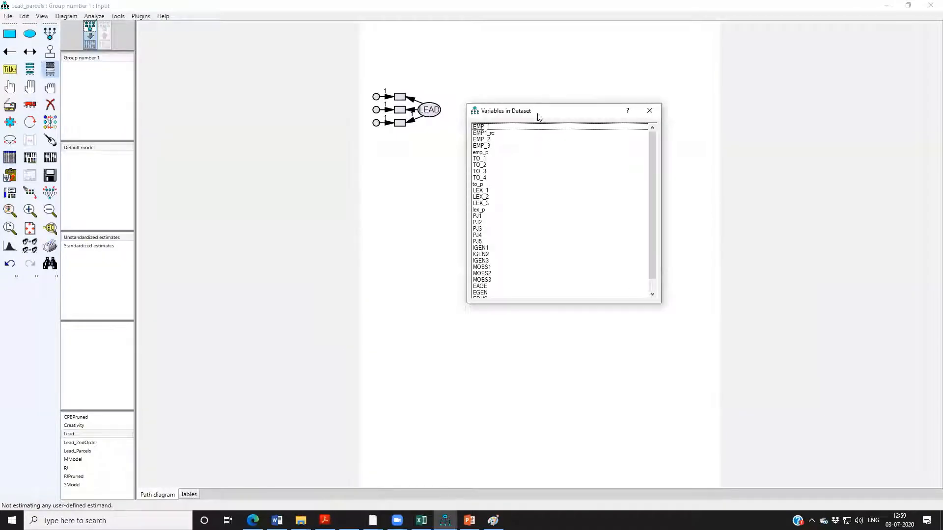
{"action": "left_click_drag", "start_coordinate": [534, 112], "coordinate": [334, 160]}
{"action": "left_click_drag", "start_coordinate": [275, 201], "coordinate": [400, 97]}
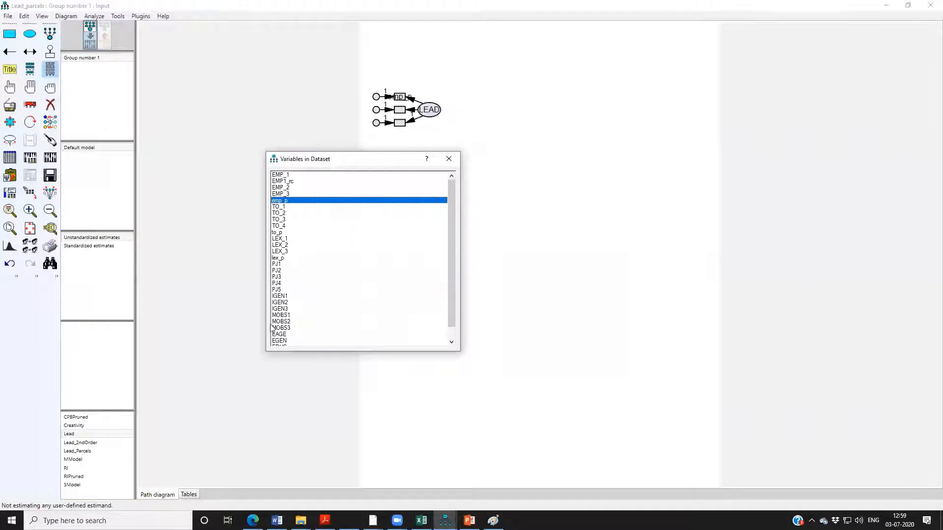
{"action": "left_click_drag", "start_coordinate": [274, 235], "coordinate": [395, 115]}
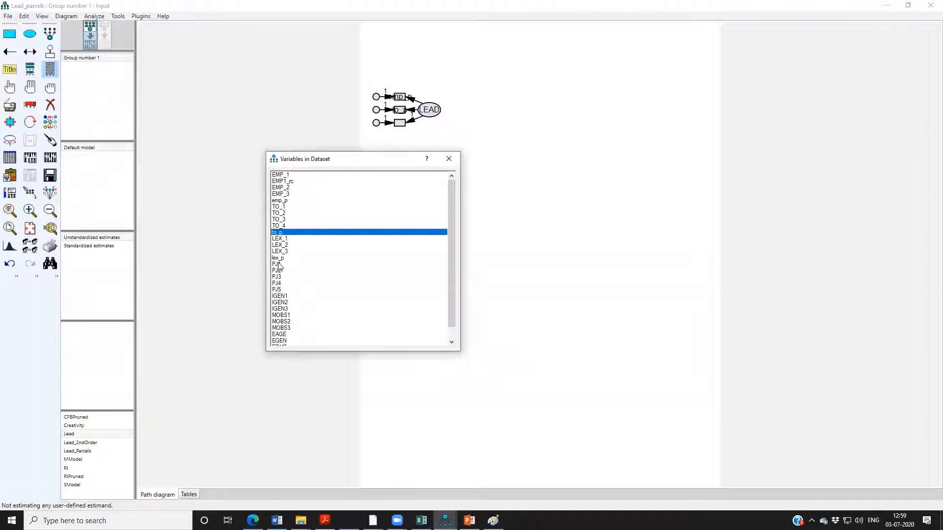
{"action": "left_click_drag", "start_coordinate": [279, 258], "coordinate": [400, 122]}
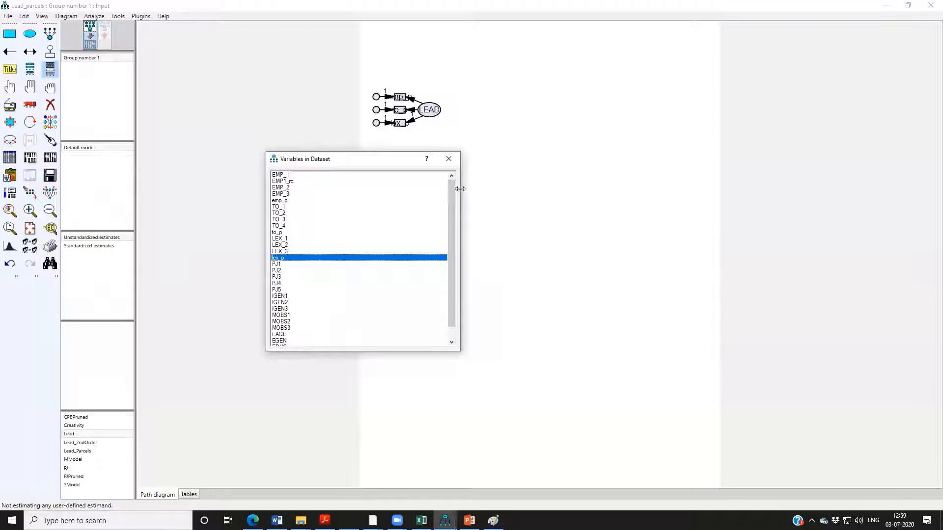
{"action": "left_click", "coordinate": [448, 160]}
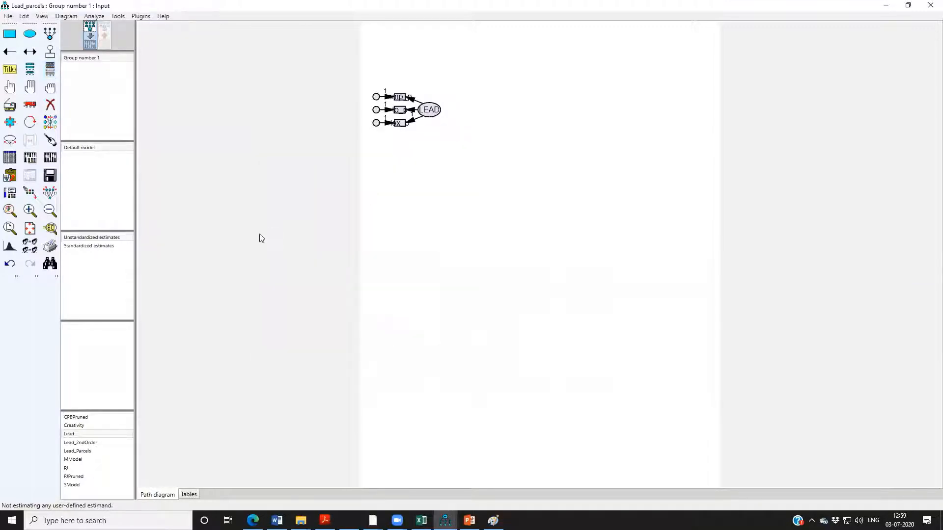
Resize the observed variables to fit their names and move the LEAD ellipse to the right, clear of the indicators.
{"action": "left_click", "coordinate": [140, 15]}
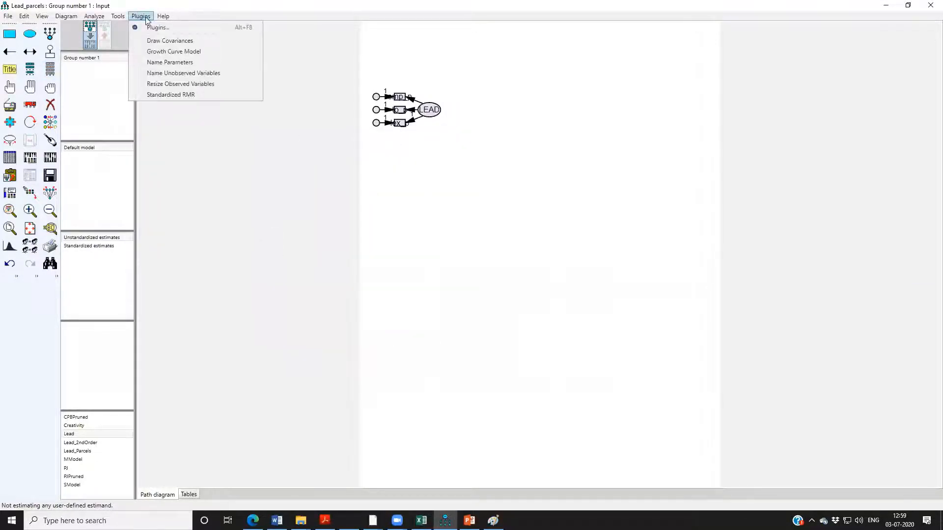
{"action": "left_click", "coordinate": [198, 84]}
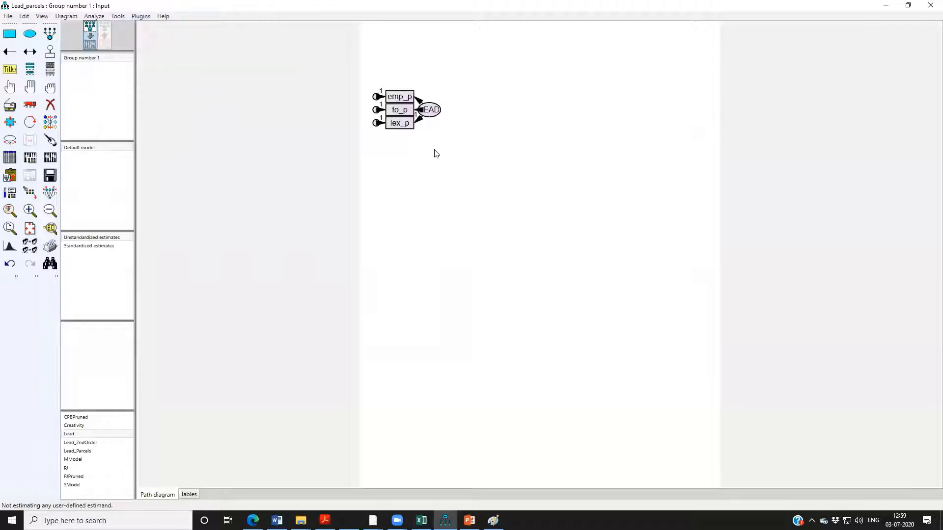
{"action": "left_click", "coordinate": [30, 105]}
{"action": "left_click_drag", "start_coordinate": [445, 113], "coordinate": [445, 110]}
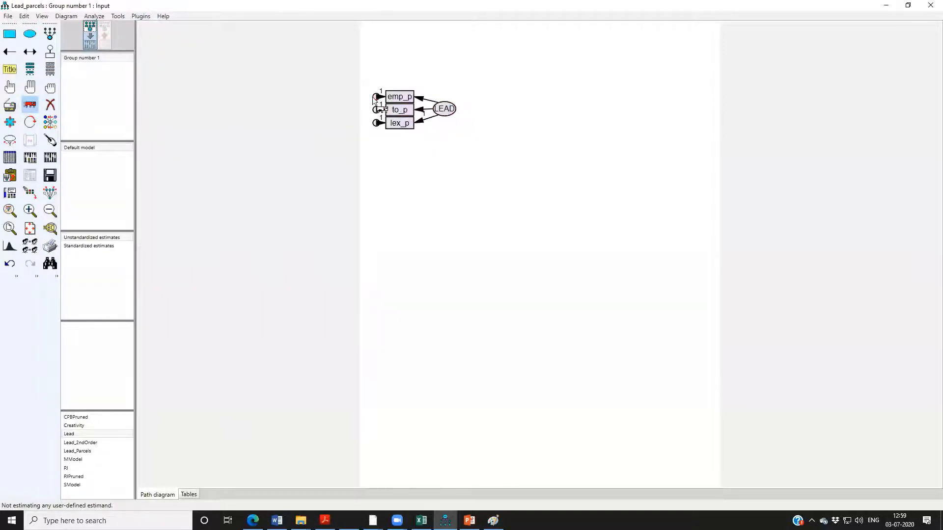
Move the three error terms outward from the indicators and name the unobserved variables automatically.
{"action": "left_click_drag", "start_coordinate": [371, 96], "coordinate": [375, 126]}
{"action": "left_click", "coordinate": [140, 17]}
{"action": "left_click", "coordinate": [186, 72]}
Add standardized estimates, squared multiple correlations, modification indices, and tests for normality and outliers to the analysis output.
{"action": "left_click", "coordinate": [30, 158]}
{"action": "left_click", "coordinate": [713, 116]}
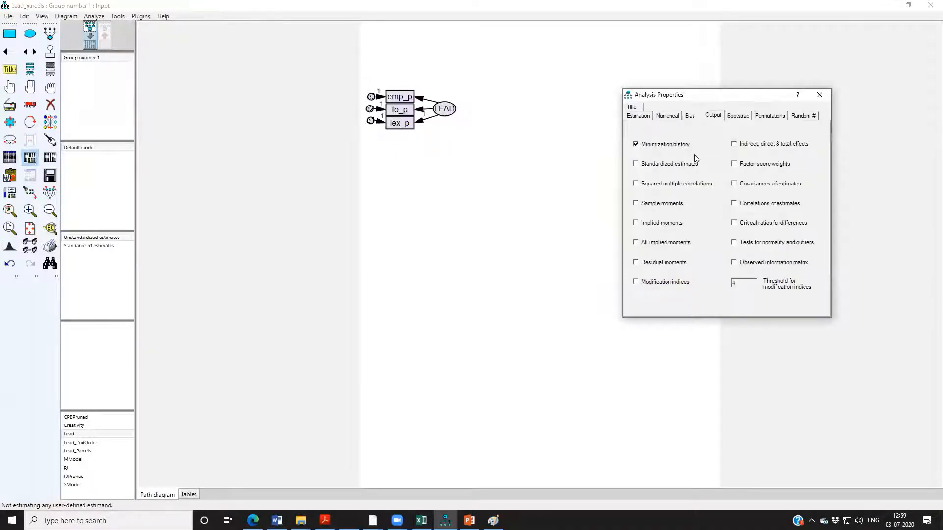
{"action": "left_click", "coordinate": [662, 169]}
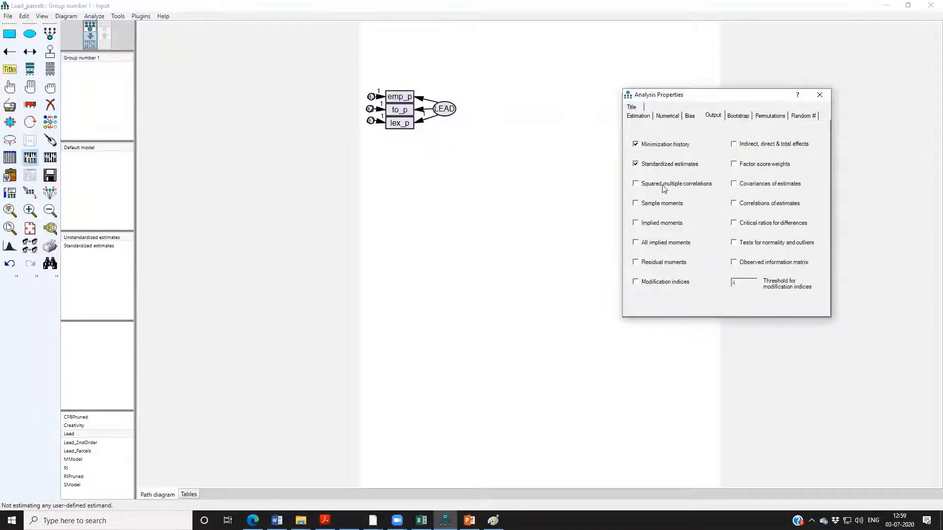
{"action": "left_click", "coordinate": [671, 285]}
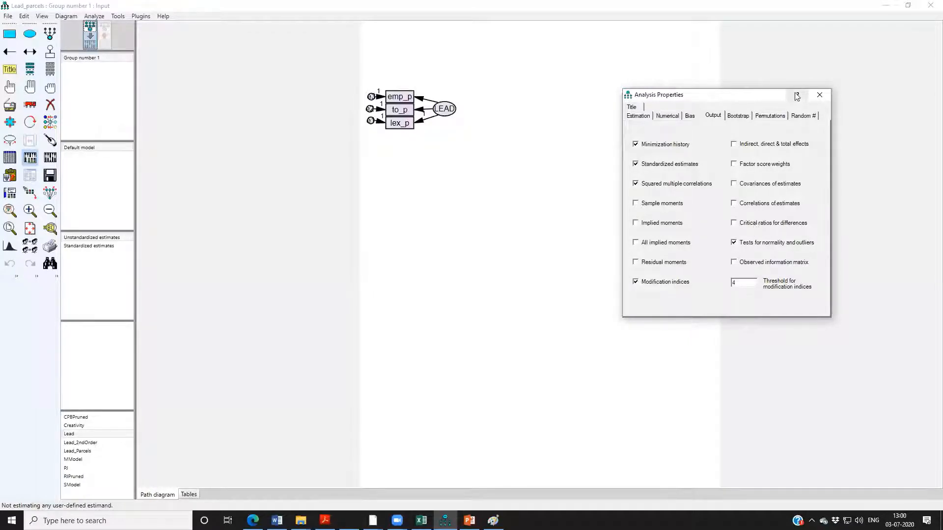
{"action": "left_click", "coordinate": [819, 95]}
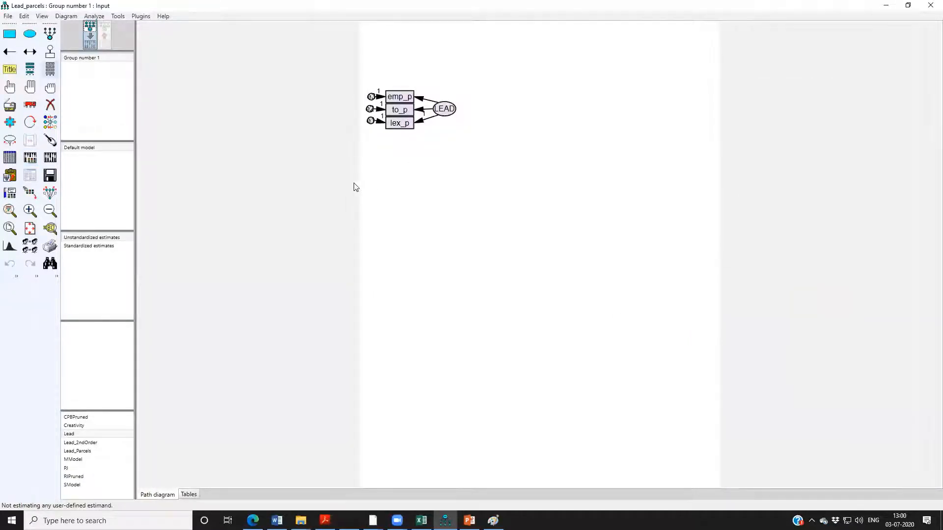
Calculate the estimates for the parcel model and review its model notes, estimates and model fit output.
{"action": "left_click", "coordinate": [50, 157]}
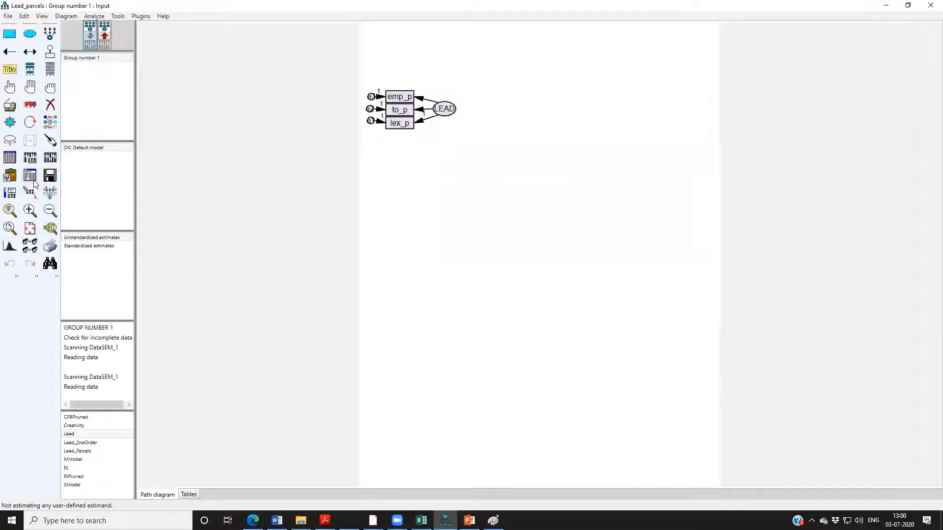
{"action": "left_click", "coordinate": [30, 174]}
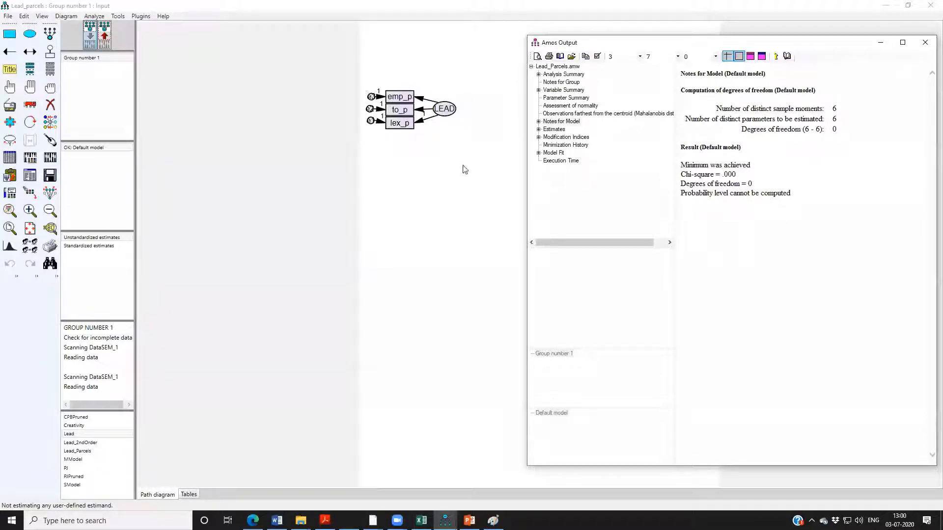
{"action": "left_click", "coordinate": [554, 129]}
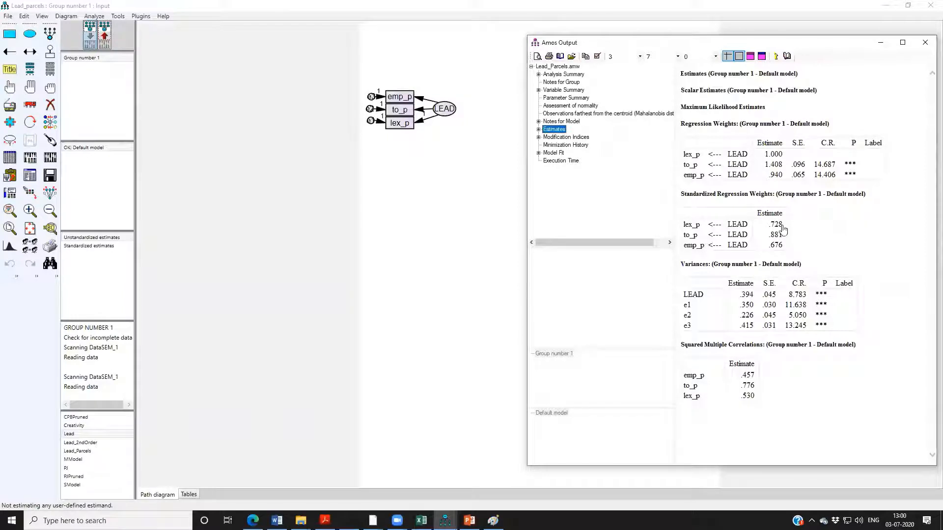
{"action": "left_click", "coordinate": [554, 153]}
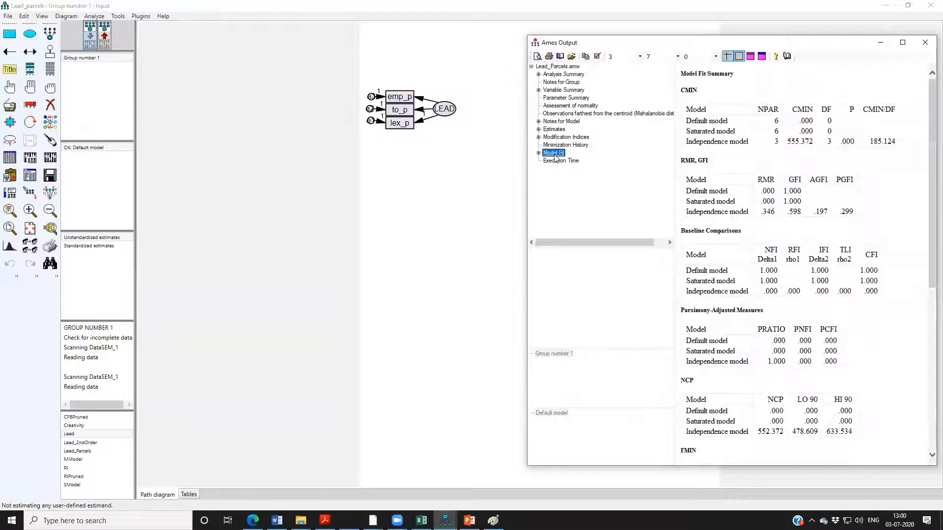
{"action": "scroll", "coordinate": [890, 211], "scroll_direction": "down", "scroll_amount": 2}
{"action": "scroll", "coordinate": [890, 212], "scroll_direction": "up", "scroll_amount": 1}
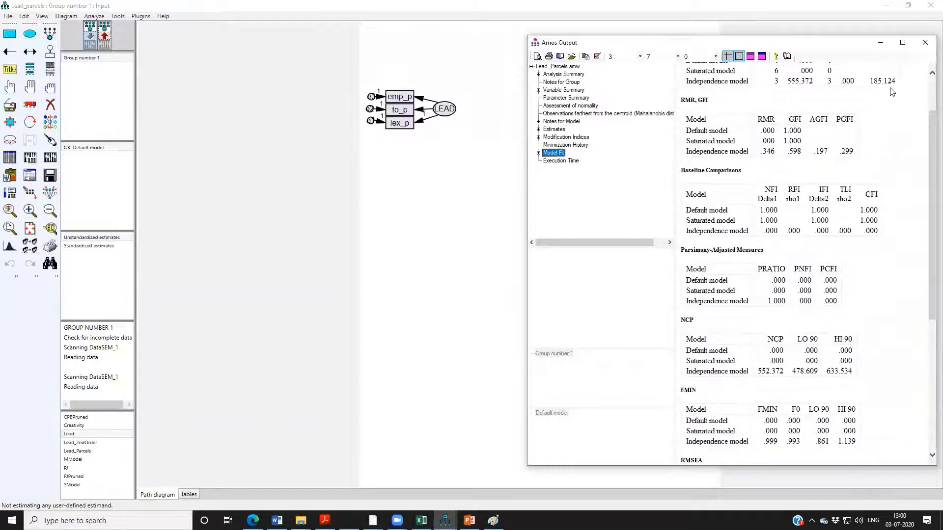
{"action": "left_click", "coordinate": [925, 43]}
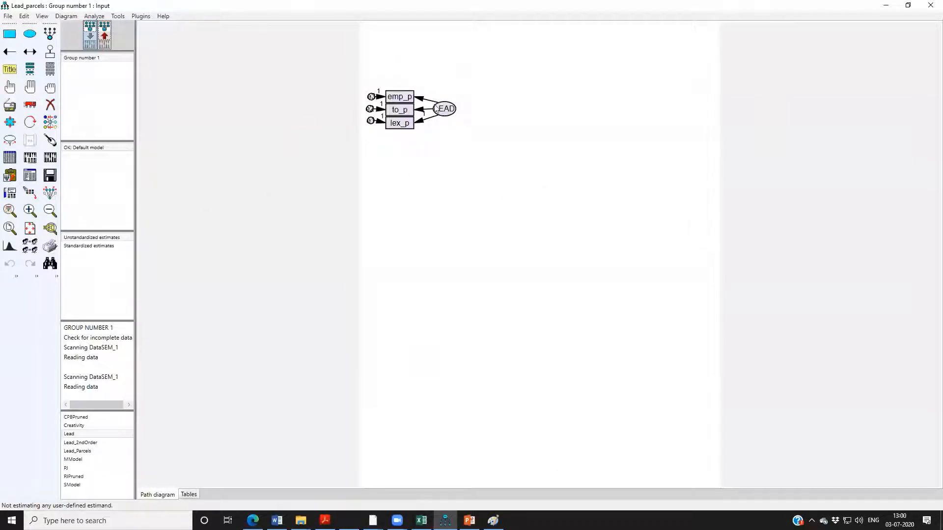
Open the MModel measurement model and save a copy of it as MModel_Parcels.
{"action": "double_click", "coordinate": [77, 461]}
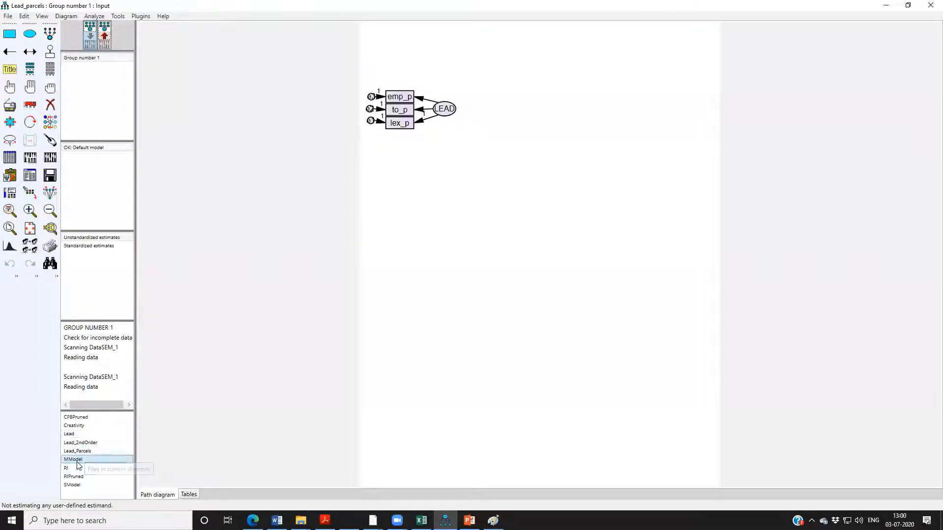
{"action": "left_click", "coordinate": [463, 294]}
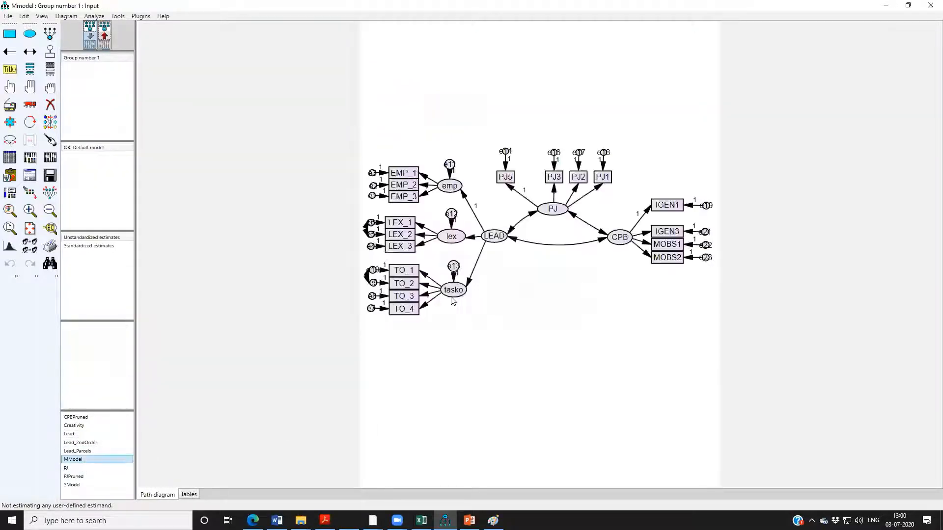
{"action": "left_click", "coordinate": [8, 16]}
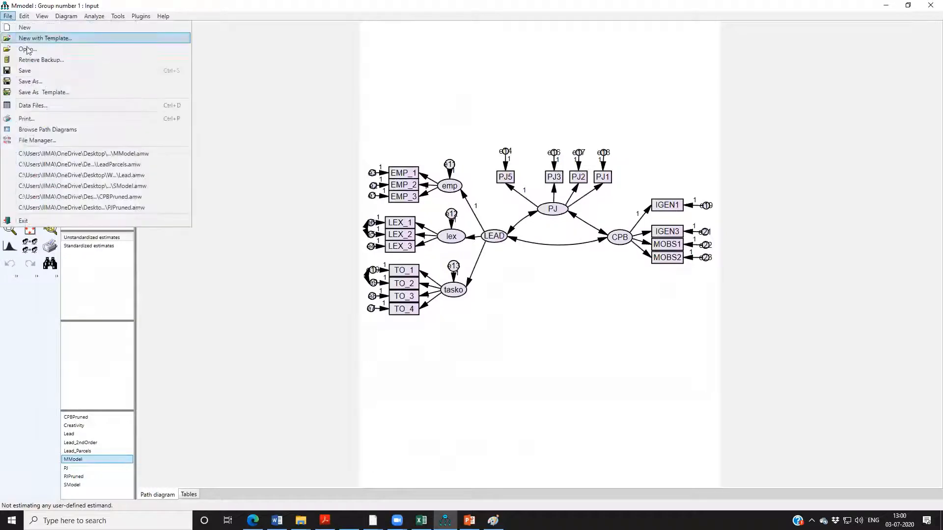
{"action": "left_click", "coordinate": [29, 81]}
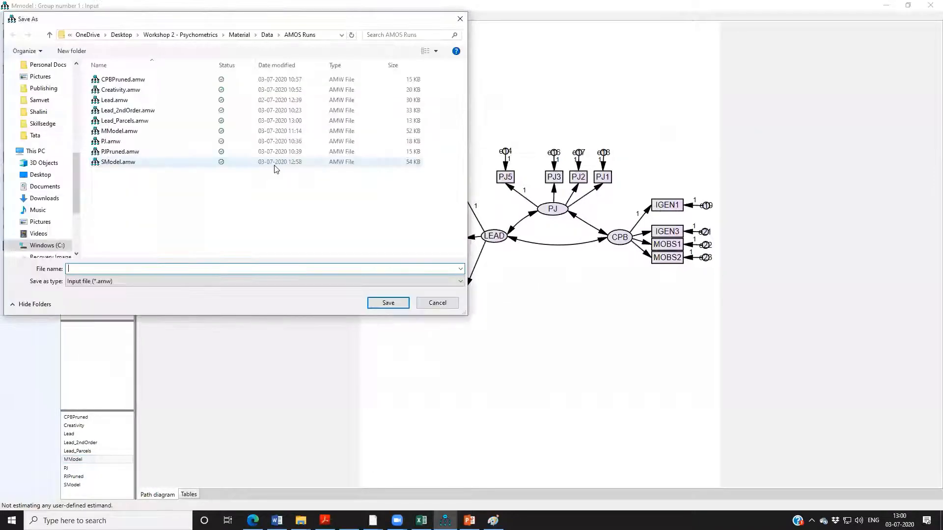
{"action": "left_click", "coordinate": [118, 131]}
{"action": "left_click", "coordinate": [180, 265]}
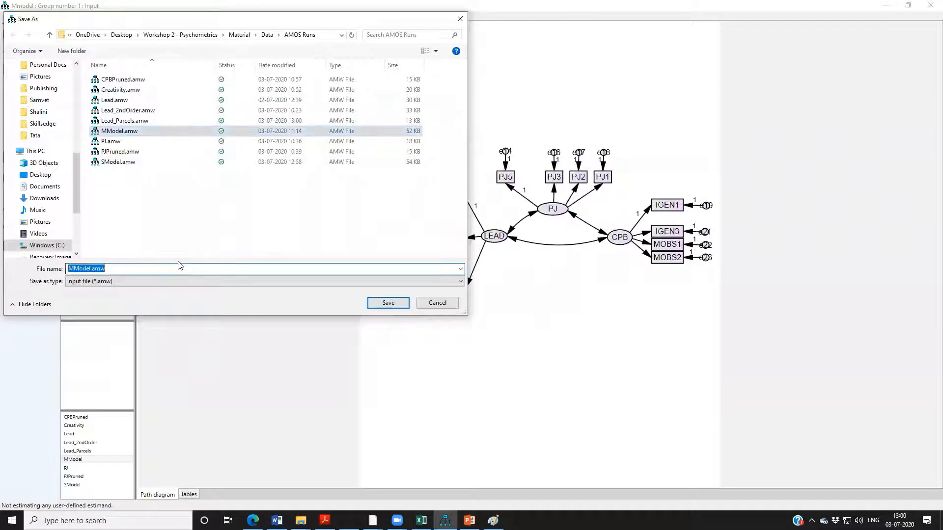
{"action": "key", "text": "Left"}
{"action": "type", "text": "_"}
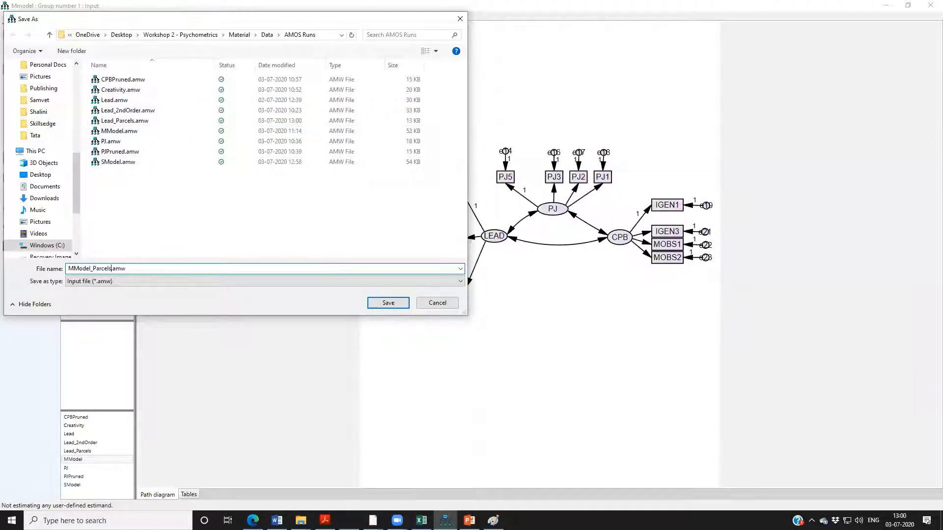
{"action": "key", "text": "Return"}
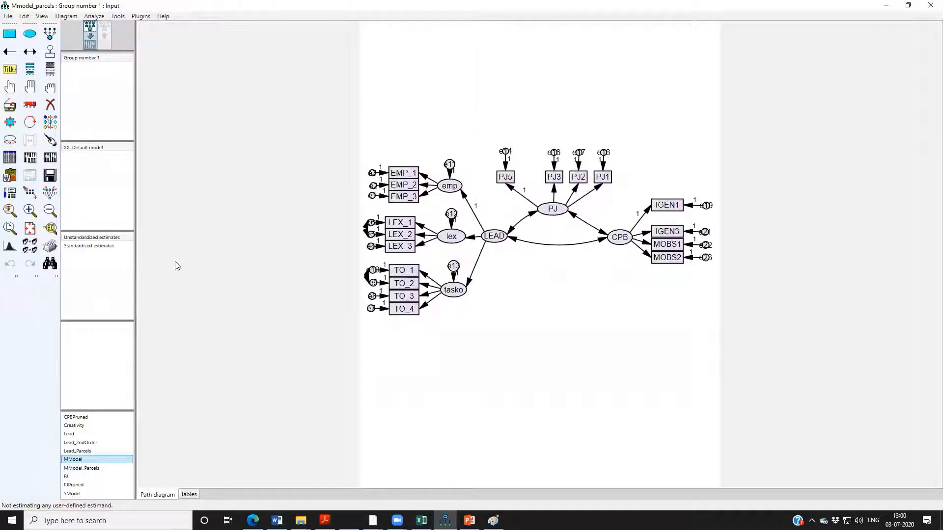
Erase the LEAD factor, its first-order factors emp, lex and tasko, and their residual terms e11 to e13.
{"action": "left_click", "coordinate": [51, 105]}
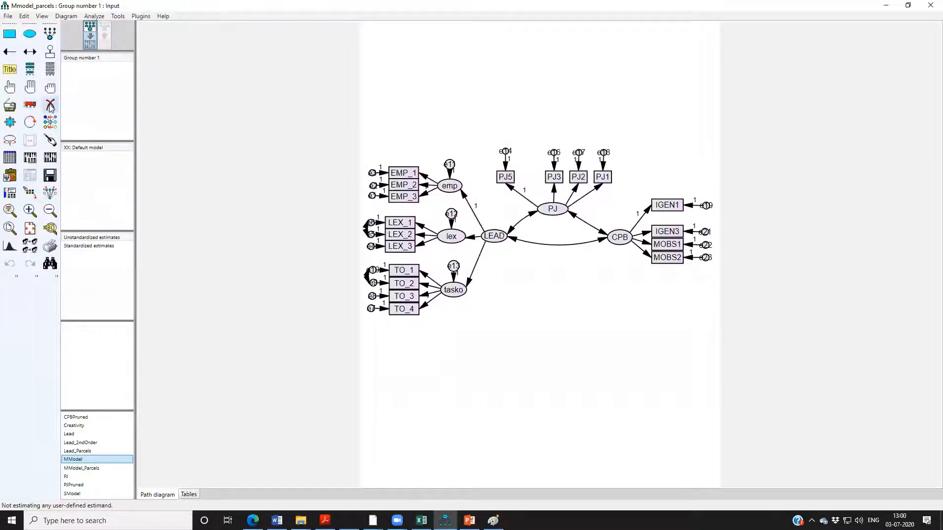
{"action": "left_click", "coordinate": [492, 237]}
{"action": "left_click", "coordinate": [451, 236]}
{"action": "left_click", "coordinate": [449, 185]}
{"action": "left_click", "coordinate": [449, 164]}
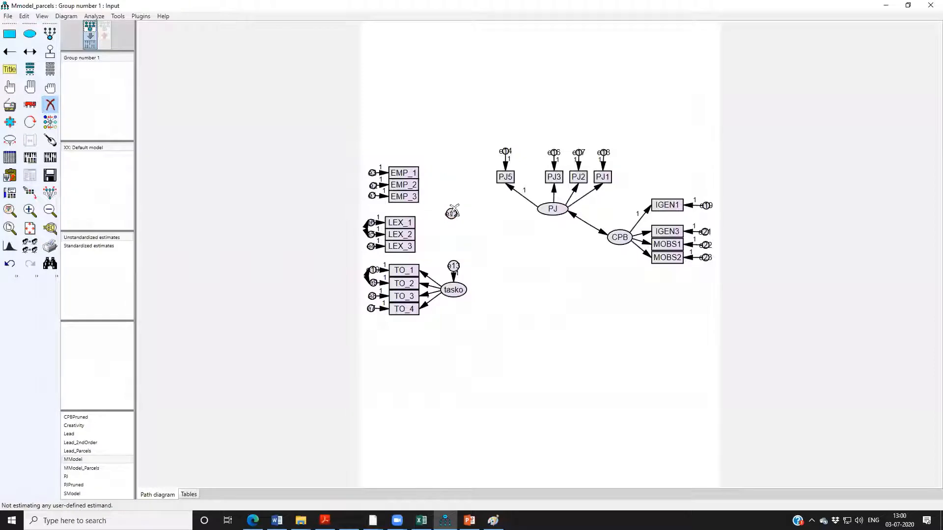
{"action": "left_click", "coordinate": [451, 212]}
{"action": "left_click", "coordinate": [453, 266]}
{"action": "left_click", "coordinate": [453, 290]}
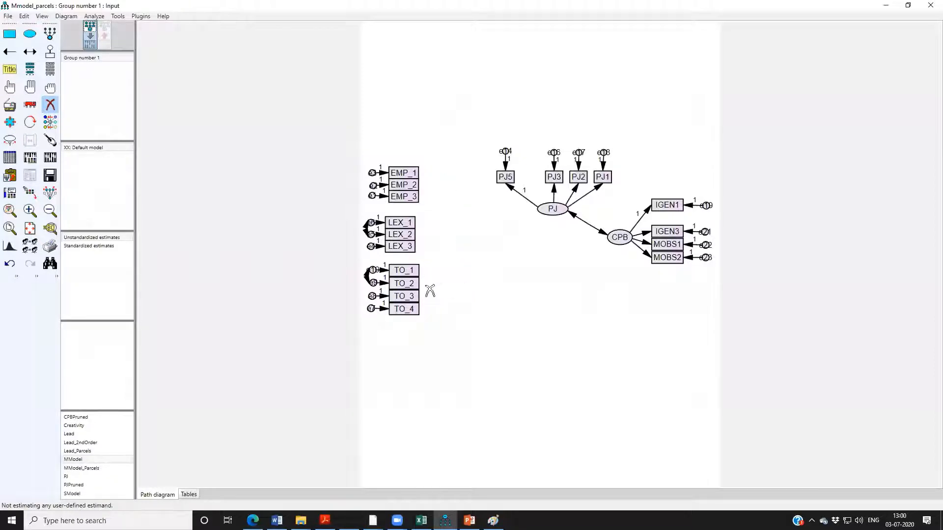
Erase the leadership indicators TO_1 to TO_4, LEX_1 to LEX_3 and EMP_1 to EMP_3.
{"action": "left_click", "coordinate": [403, 309]}
{"action": "left_click", "coordinate": [403, 296]}
{"action": "left_click", "coordinate": [404, 284]}
{"action": "left_click", "coordinate": [403, 270]}
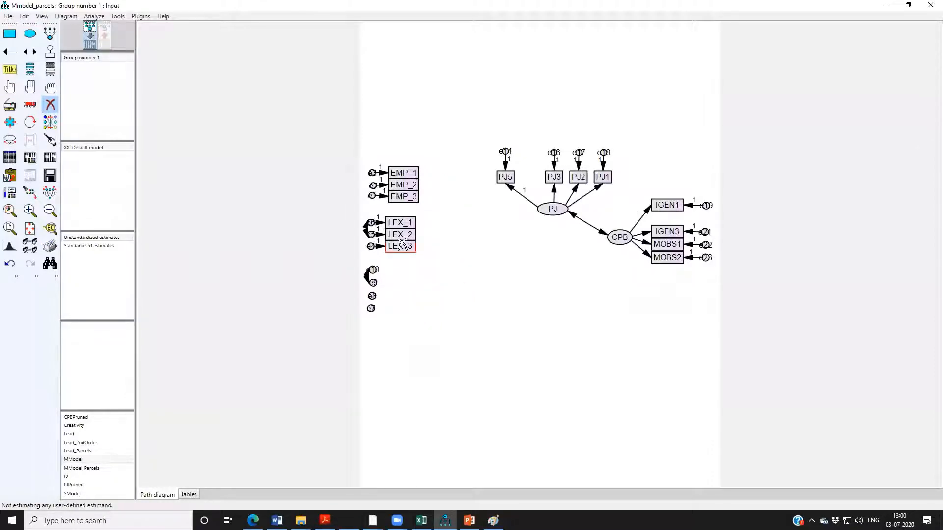
{"action": "left_click", "coordinate": [402, 245]}
{"action": "left_click", "coordinate": [400, 234]}
{"action": "left_click", "coordinate": [400, 222]}
{"action": "left_click", "coordinate": [402, 196]}
{"action": "left_click", "coordinate": [402, 184]}
{"action": "left_click", "coordinate": [400, 173]}
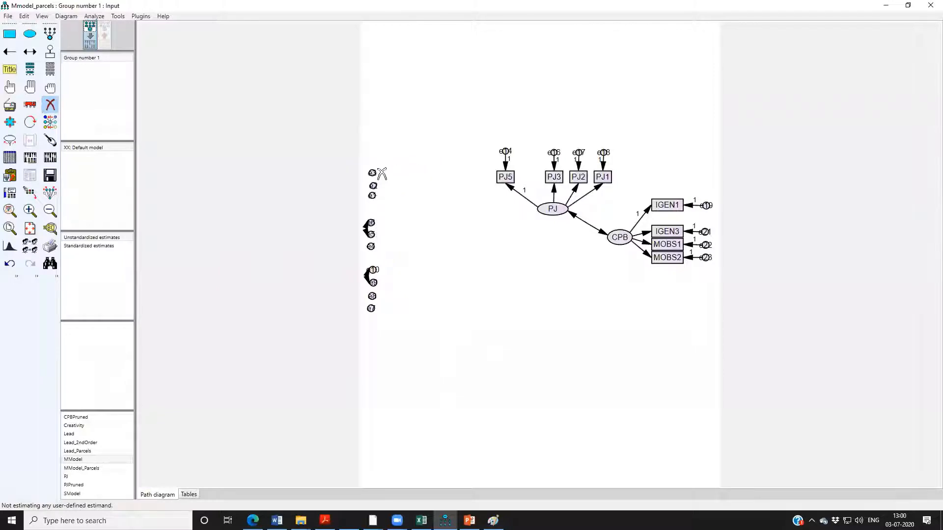
Erase the ten leftover error terms of the removed leadership indicators and save the model.
{"action": "left_click", "coordinate": [372, 173]}
{"action": "left_click", "coordinate": [373, 186]}
{"action": "left_click", "coordinate": [372, 195]}
{"action": "left_click", "coordinate": [371, 222]}
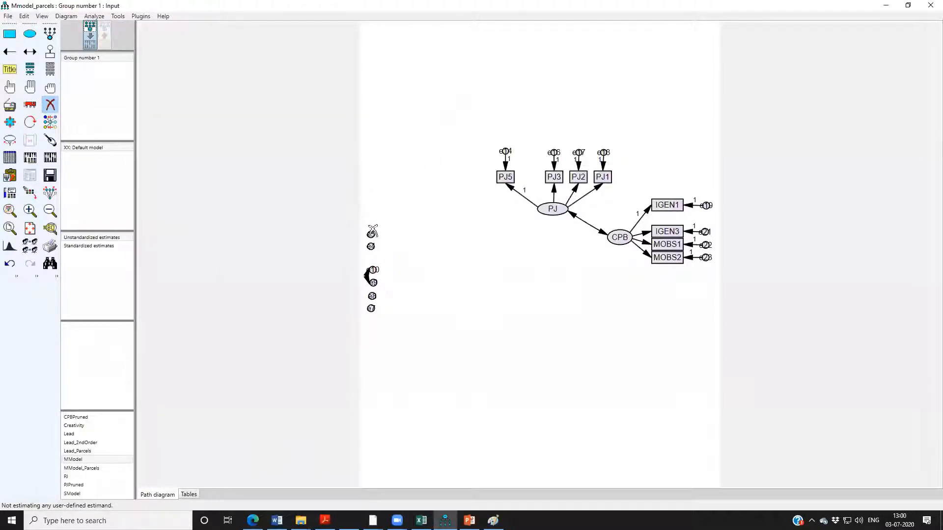
{"action": "left_click", "coordinate": [372, 234]}
{"action": "left_click", "coordinate": [370, 246]}
{"action": "left_click", "coordinate": [372, 271]}
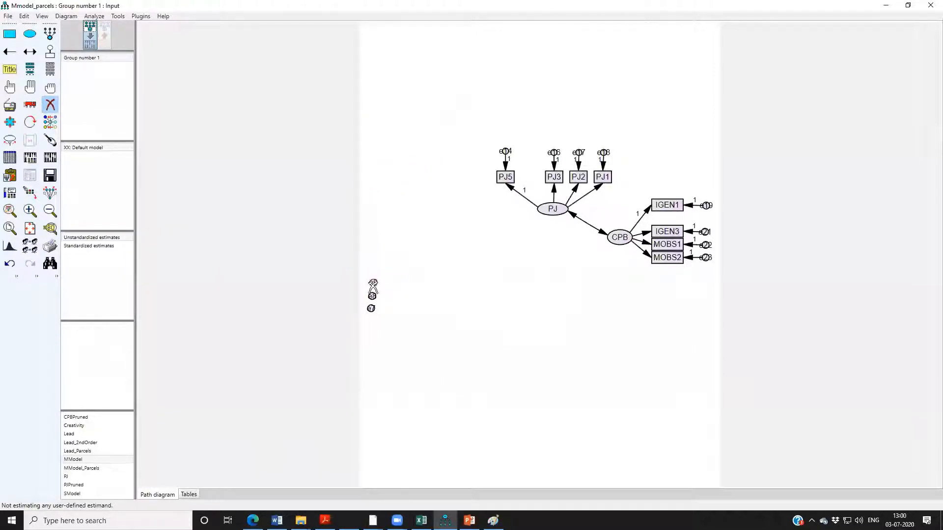
{"action": "left_click", "coordinate": [372, 282]}
{"action": "left_click", "coordinate": [372, 296]}
{"action": "left_click", "coordinate": [371, 308]}
{"action": "left_click", "coordinate": [50, 175]}
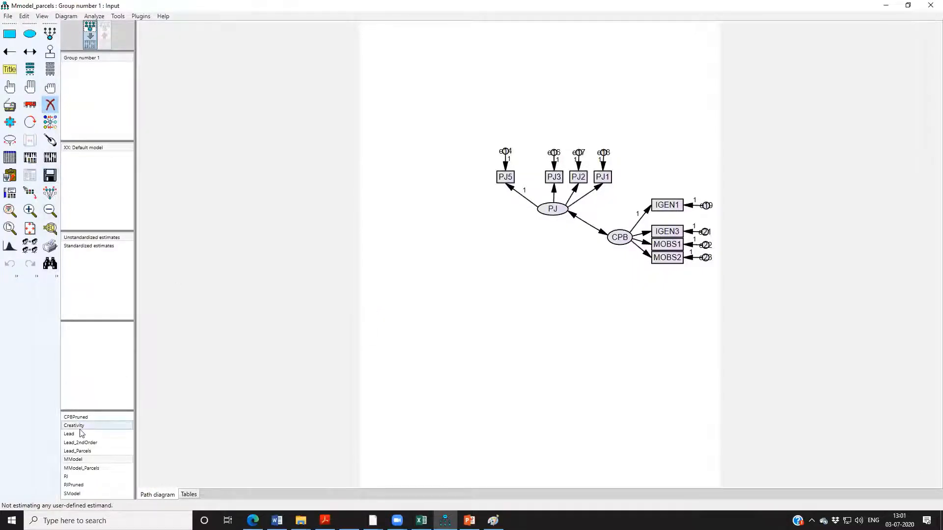
Try to paste a copy of the Lead_Parcels diagram into MModel_Parcels, and undo the paste.
{"action": "left_click", "coordinate": [76, 451]}
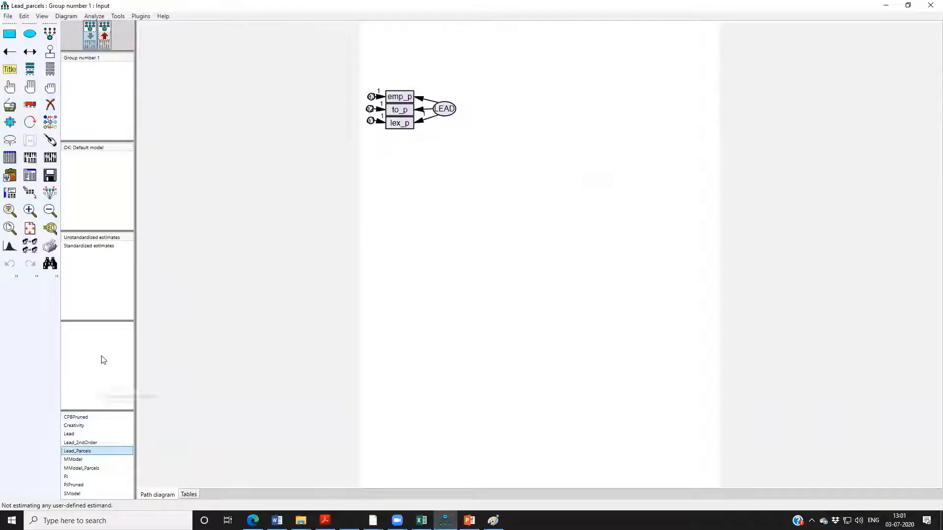
{"action": "left_click", "coordinate": [30, 87]}
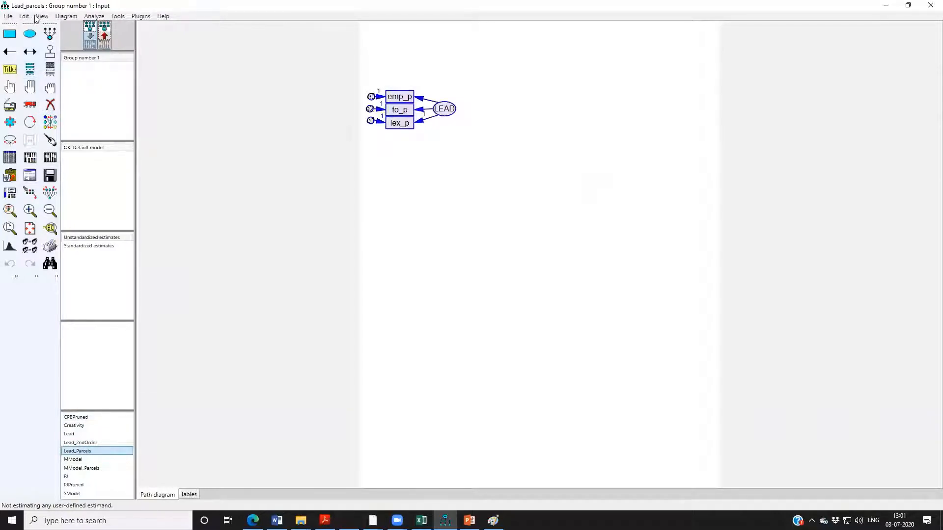
{"action": "left_click", "coordinate": [24, 16]}
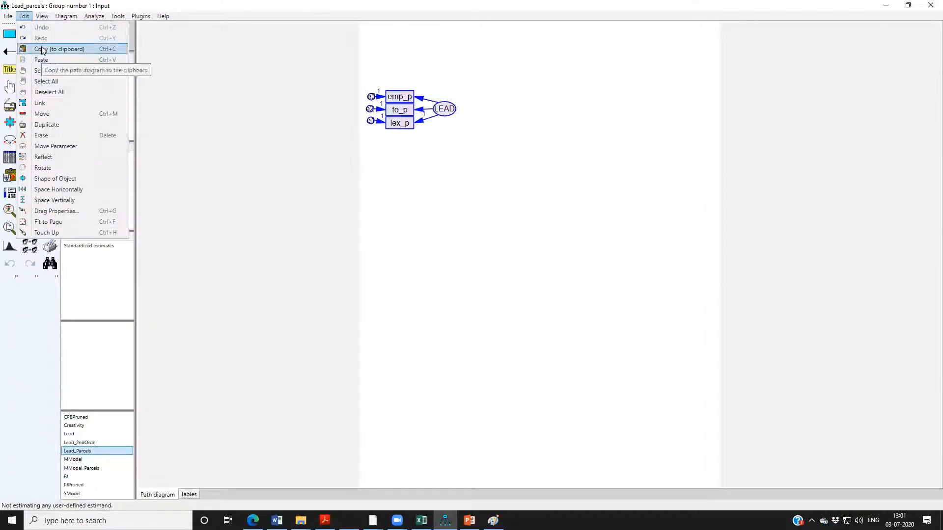
{"action": "left_click", "coordinate": [43, 49]}
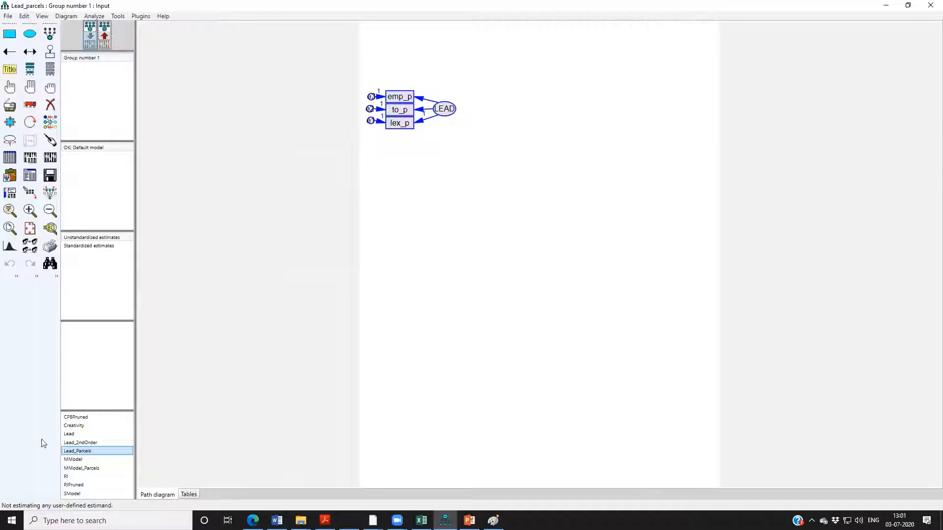
{"action": "double_click", "coordinate": [86, 469]}
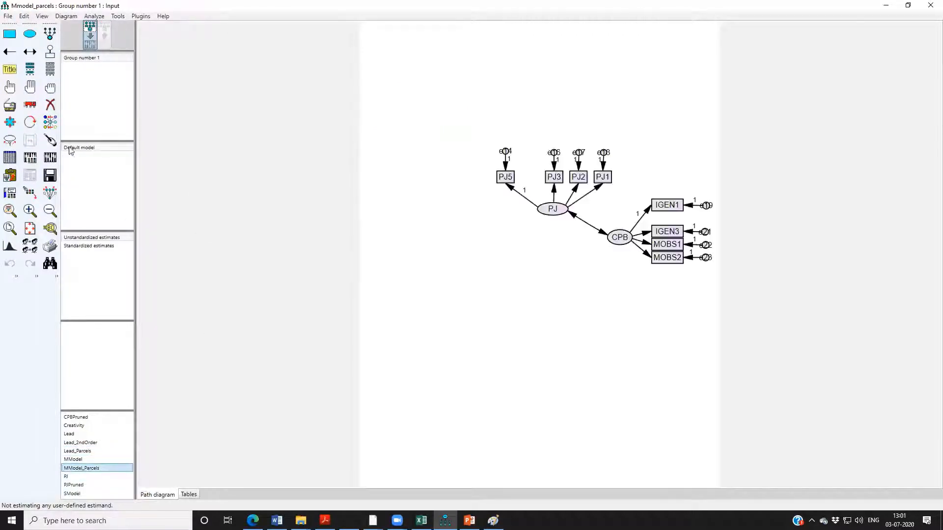
{"action": "left_click", "coordinate": [24, 15]}
{"action": "left_click", "coordinate": [59, 49]}
{"action": "left_click", "coordinate": [28, 16]}
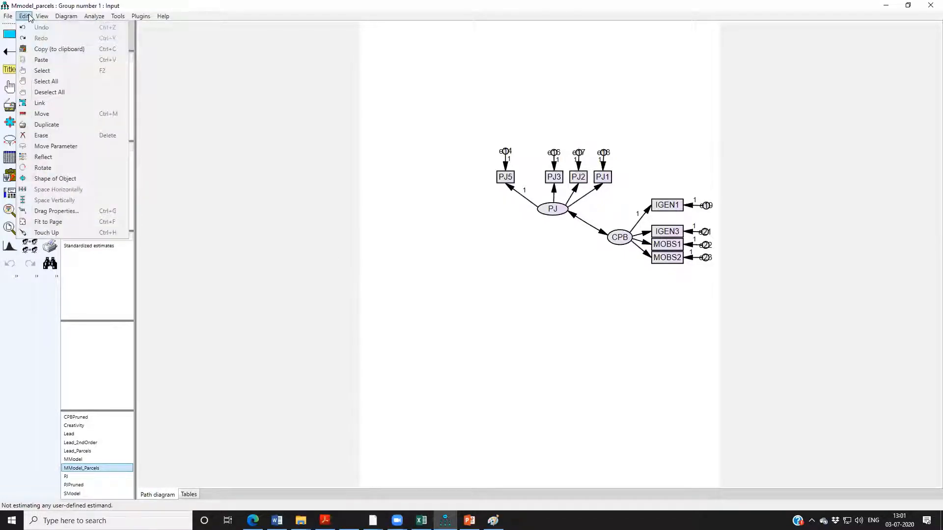
{"action": "left_click", "coordinate": [49, 59]}
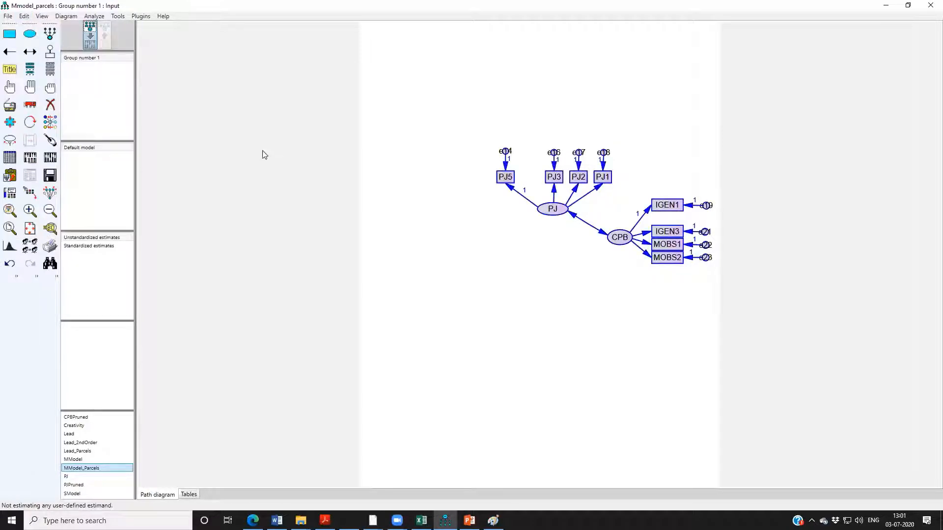
{"action": "key", "text": "ctrl+z"}
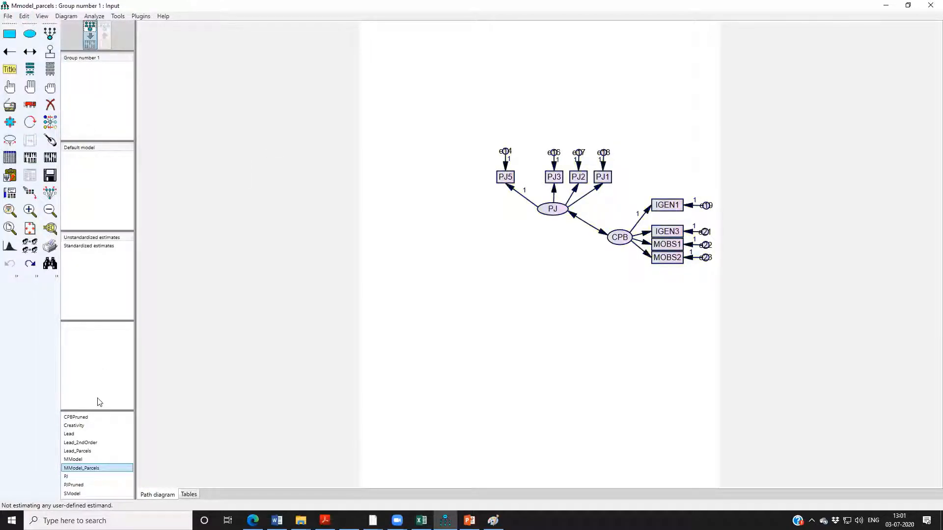
Copy the entire LEAD parcel diagram from Lead_Parcels and paste it into MModel_Parcels.
{"action": "double_click", "coordinate": [87, 451]}
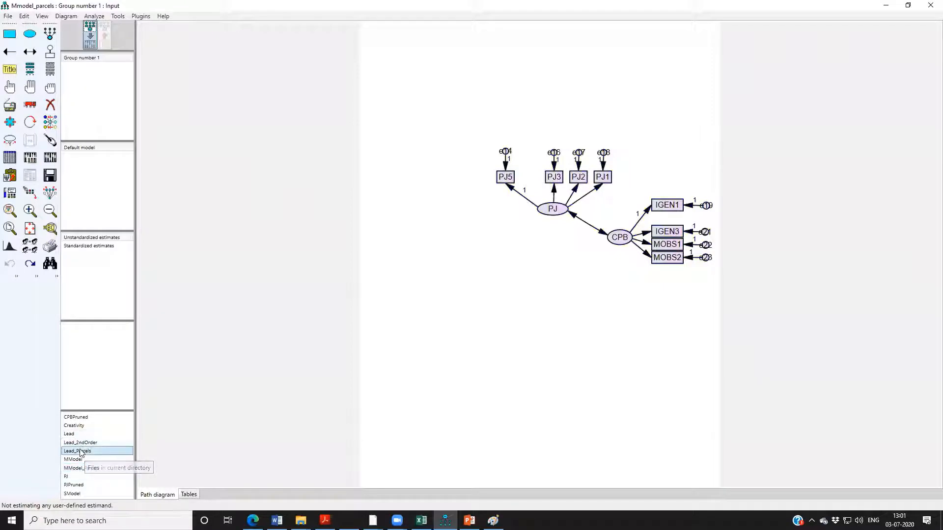
{"action": "left_click", "coordinate": [31, 88]}
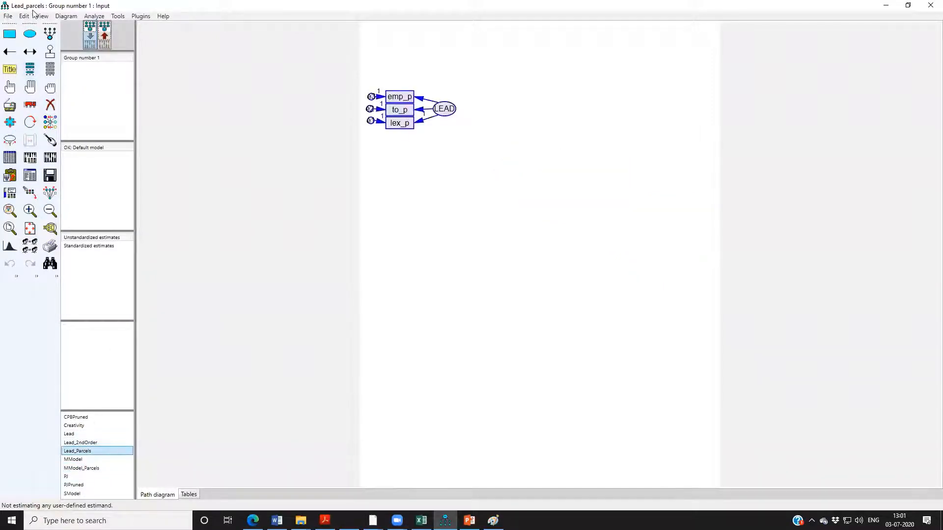
{"action": "left_click", "coordinate": [24, 16]}
{"action": "left_click", "coordinate": [47, 46]}
{"action": "double_click", "coordinate": [82, 468]}
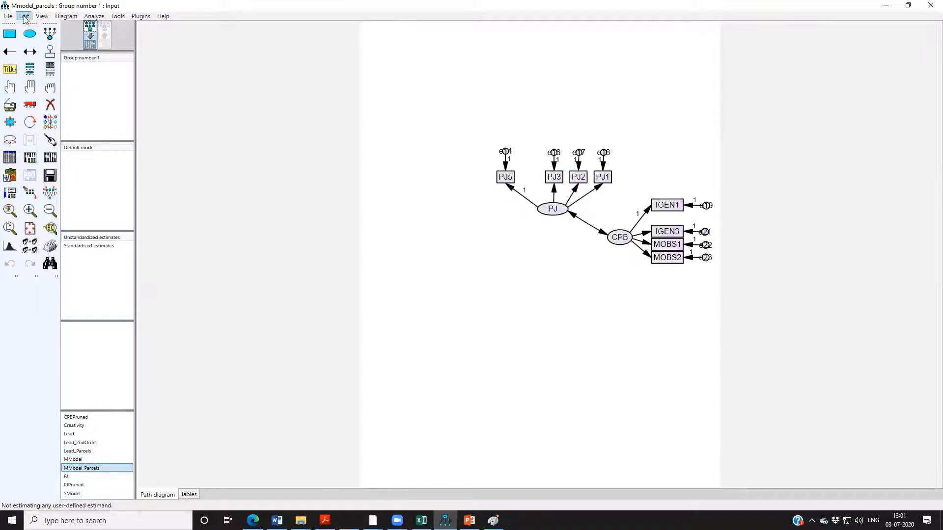
{"action": "left_click", "coordinate": [24, 16]}
{"action": "left_click", "coordinate": [44, 58]}
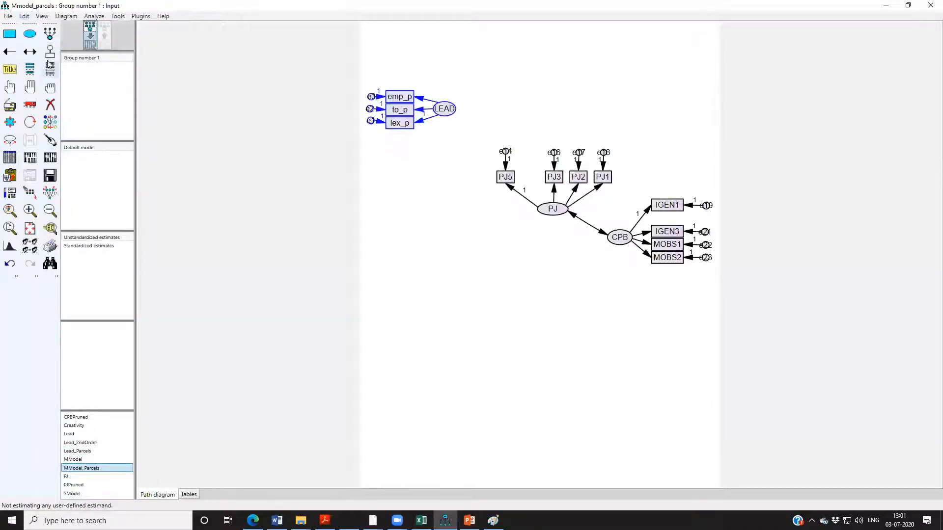
Move the pasted LEAD construct down to sit below PJ and opposite CPB, and deselect all objects.
{"action": "left_click", "coordinate": [30, 105]}
{"action": "left_click_drag", "start_coordinate": [448, 118], "coordinate": [490, 263]}
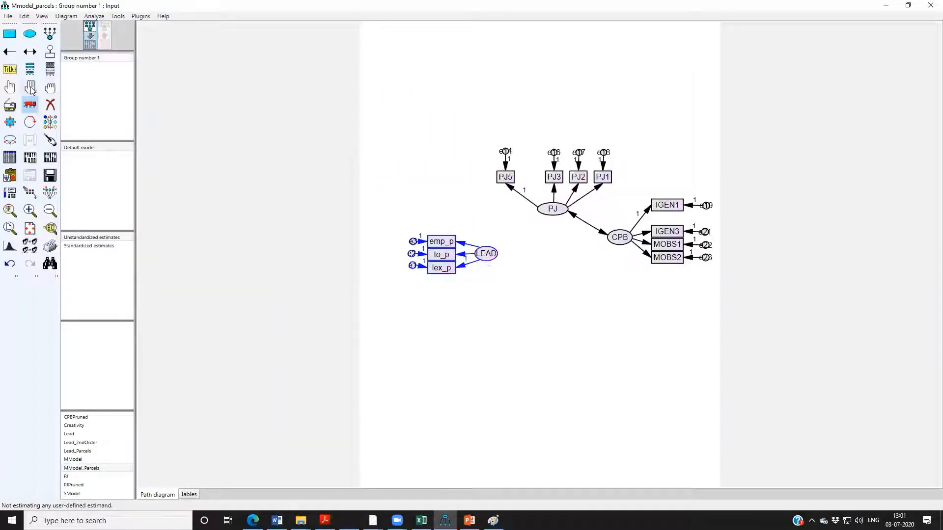
{"action": "left_click", "coordinate": [50, 88]}
Draw covariances from LEAD to PJ and from LEAD to CPB, and touch up the arrows at all three factors.
{"action": "left_click", "coordinate": [30, 51]}
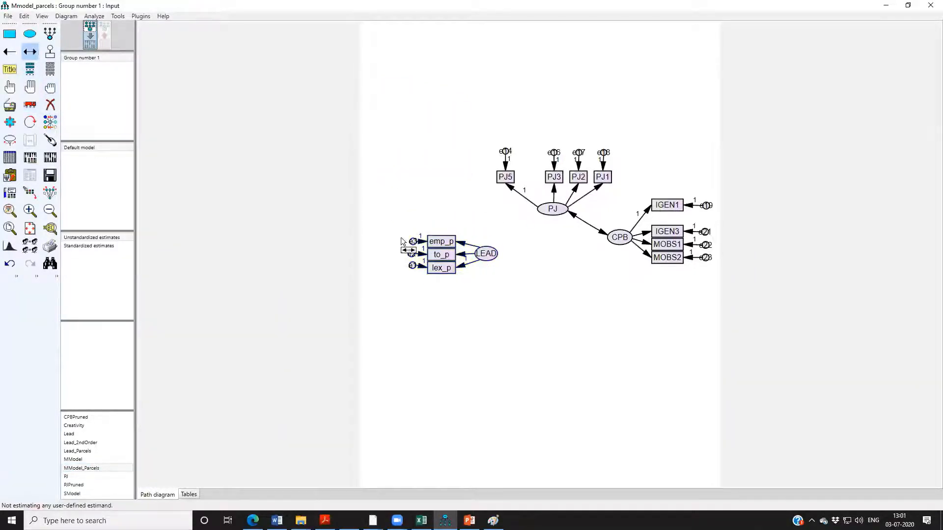
{"action": "mouse_move", "coordinate": [486, 254]}
{"action": "left_mouse_down"}
{"action": "mouse_move", "coordinate": [535, 232]}
{"action": "mouse_move", "coordinate": [548, 211]}
{"action": "left_mouse_up"}
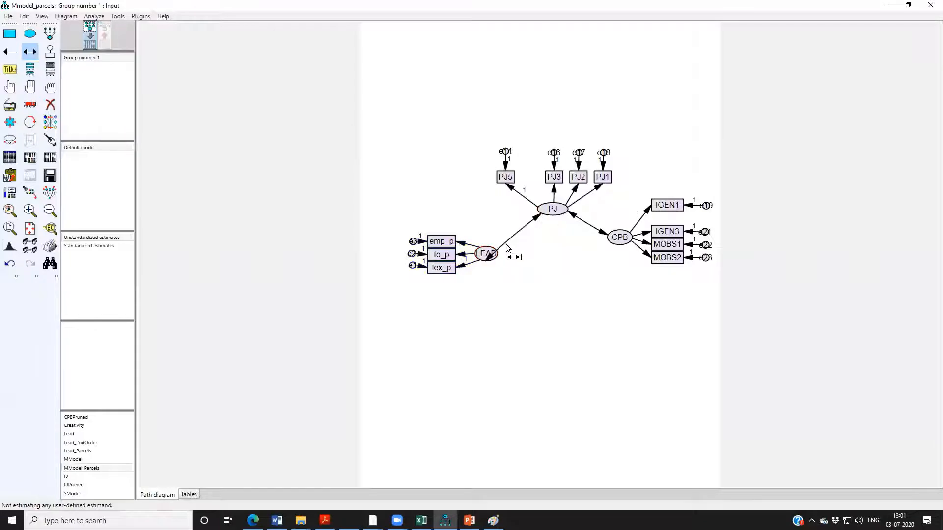
{"action": "left_click_drag", "start_coordinate": [486, 254], "coordinate": [620, 240]}
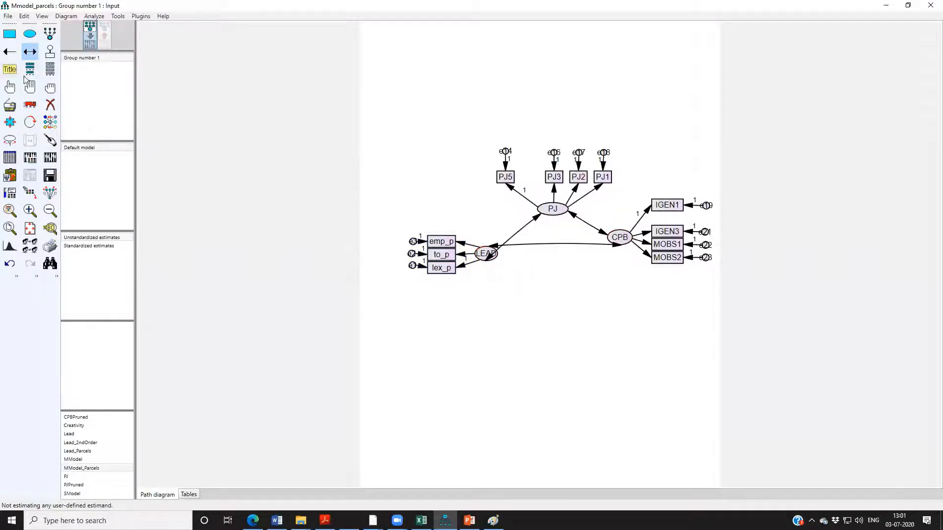
{"action": "left_click", "coordinate": [50, 140]}
{"action": "left_click", "coordinate": [499, 259]}
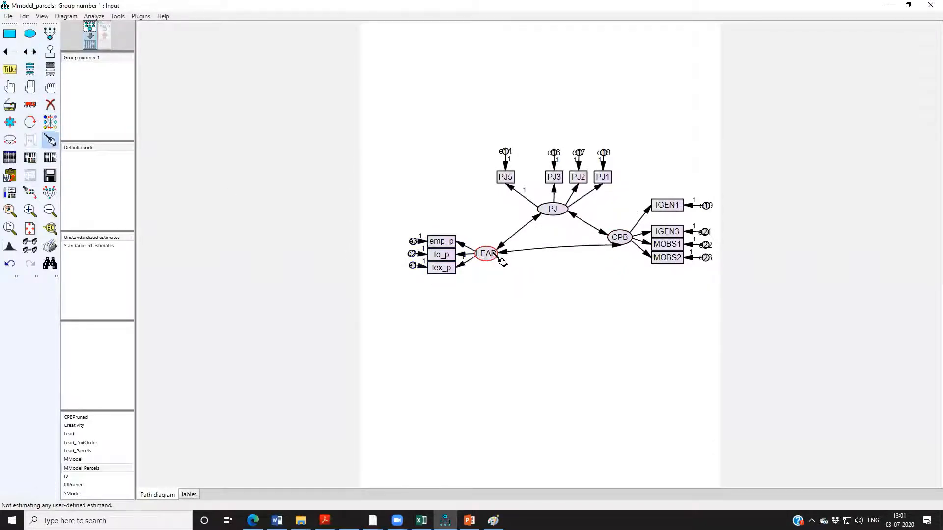
{"action": "left_click", "coordinate": [544, 212]}
{"action": "left_click", "coordinate": [623, 240]}
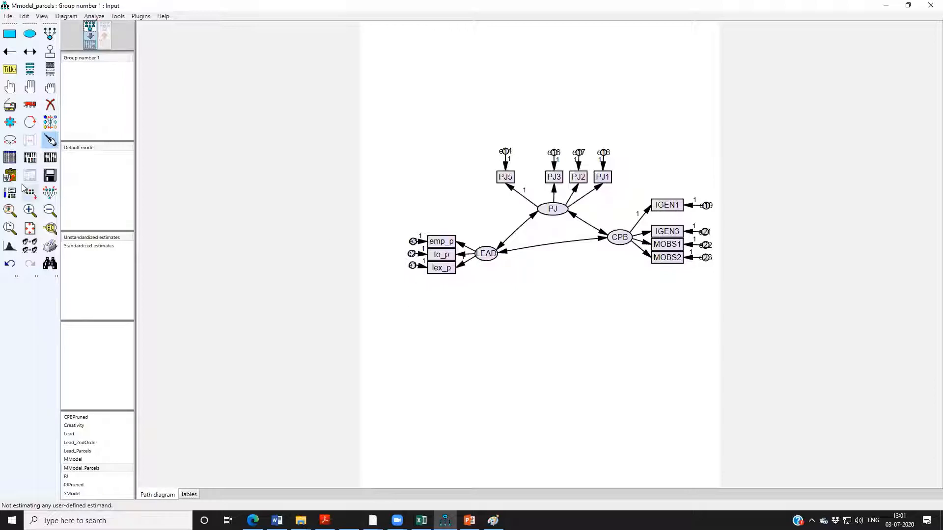
Check the output options in the analysis properties and calculate the estimates for the parcel measurement model.
{"action": "left_click", "coordinate": [30, 158]}
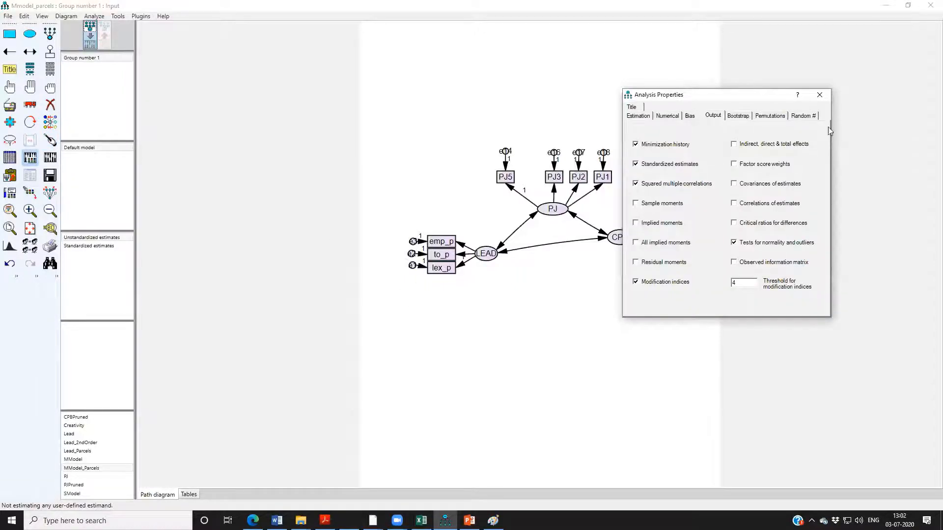
{"action": "left_click", "coordinate": [819, 94]}
{"action": "left_click", "coordinate": [50, 157]}
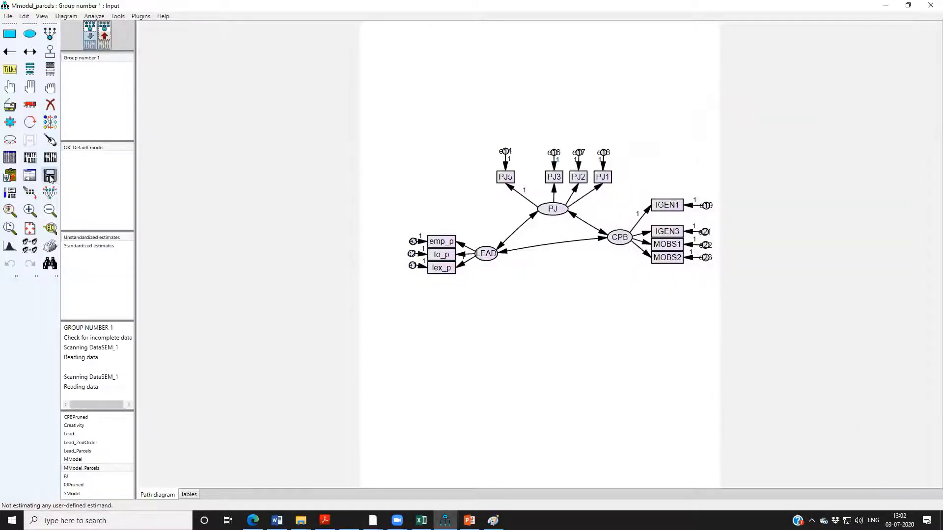
Open the text output of the parcel measurement model and examine the modification indices and the model fit summary down to RMSEA.
{"action": "left_click", "coordinate": [30, 175]}
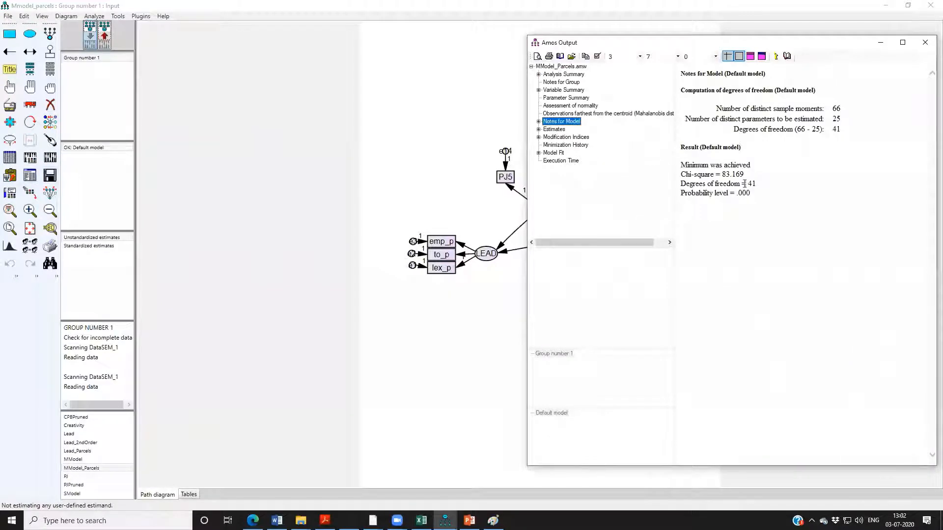
{"action": "left_click", "coordinate": [565, 138]}
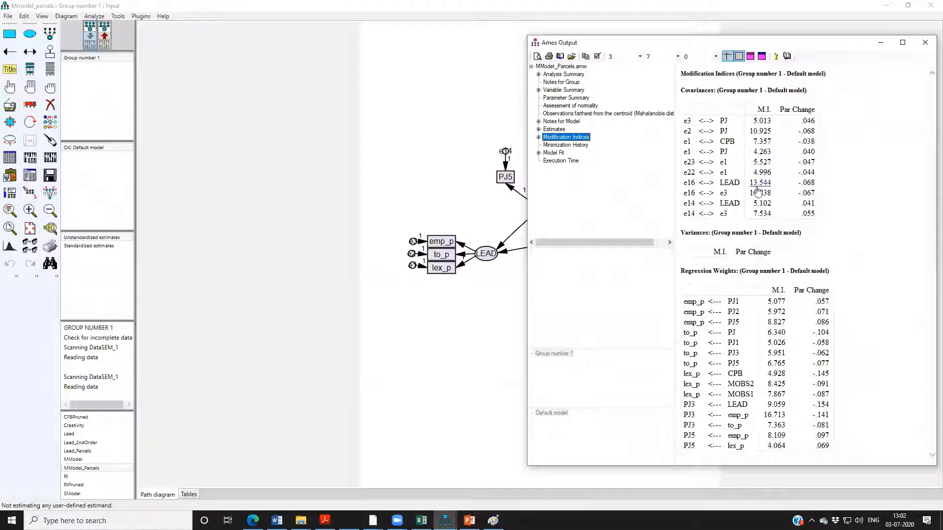
{"action": "left_click", "coordinate": [554, 153]}
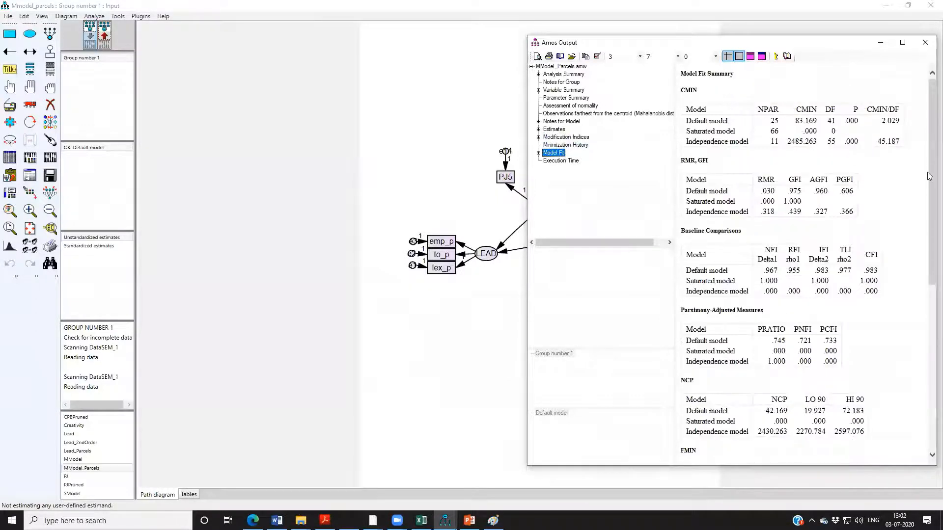
{"action": "mouse_move", "coordinate": [931, 194]}
{"action": "left_mouse_down"}
{"action": "mouse_move", "coordinate": [930, 210]}
{"action": "mouse_move", "coordinate": [929, 199]}
{"action": "left_mouse_up"}
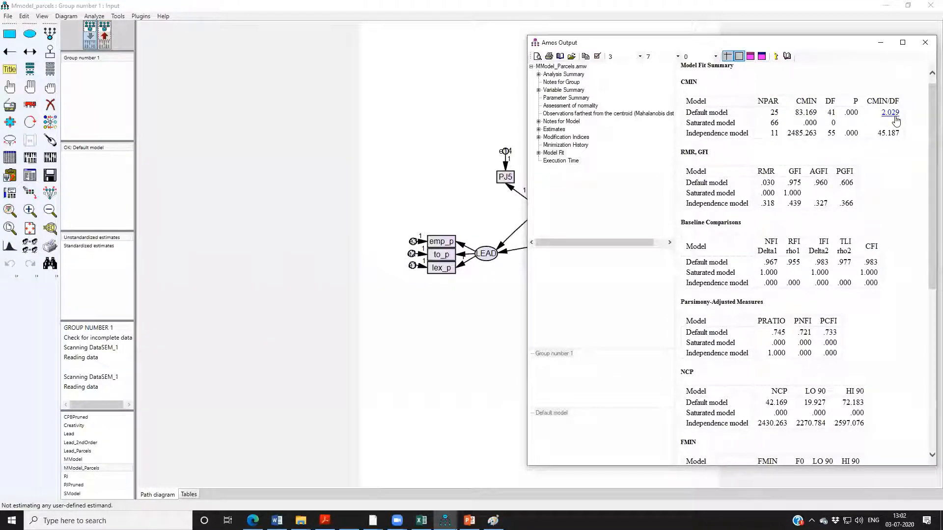
{"action": "left_click_drag", "start_coordinate": [929, 149], "coordinate": [928, 315]}
{"action": "left_click", "coordinate": [816, 304]}
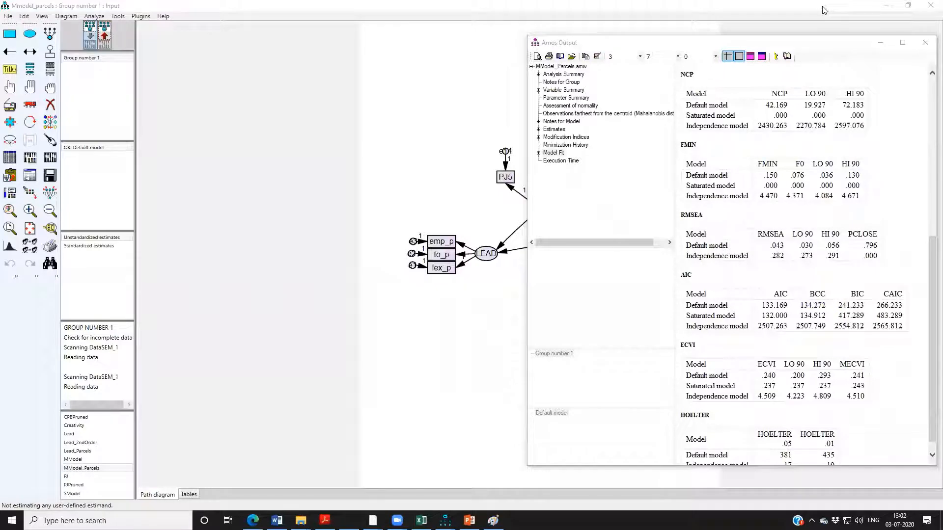
Examine the estimates output for the regression weights, standardized regression weights, covariances and correlations among the factors.
{"action": "left_click", "coordinate": [553, 130]}
{"action": "scroll", "coordinate": [862, 265], "scroll_direction": "down", "scroll_amount": 3}
{"action": "scroll", "coordinate": [840, 275], "scroll_direction": "up", "scroll_amount": 8}
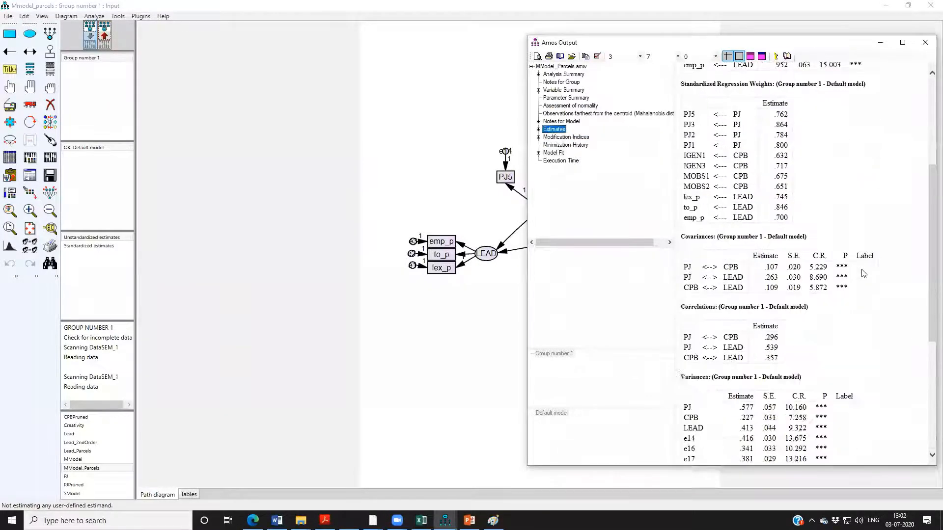
{"action": "scroll", "coordinate": [840, 276], "scroll_direction": "down", "scroll_amount": 1}
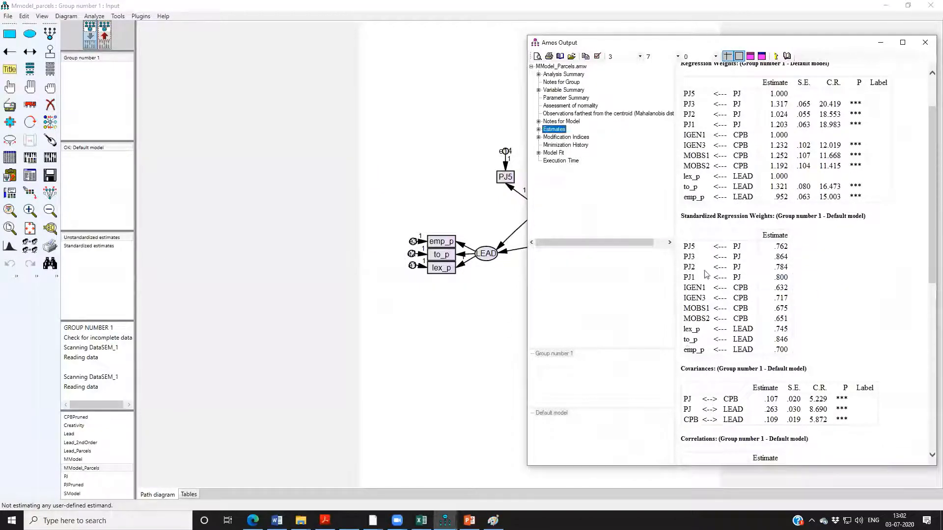
{"action": "left_click", "coordinate": [745, 237]}
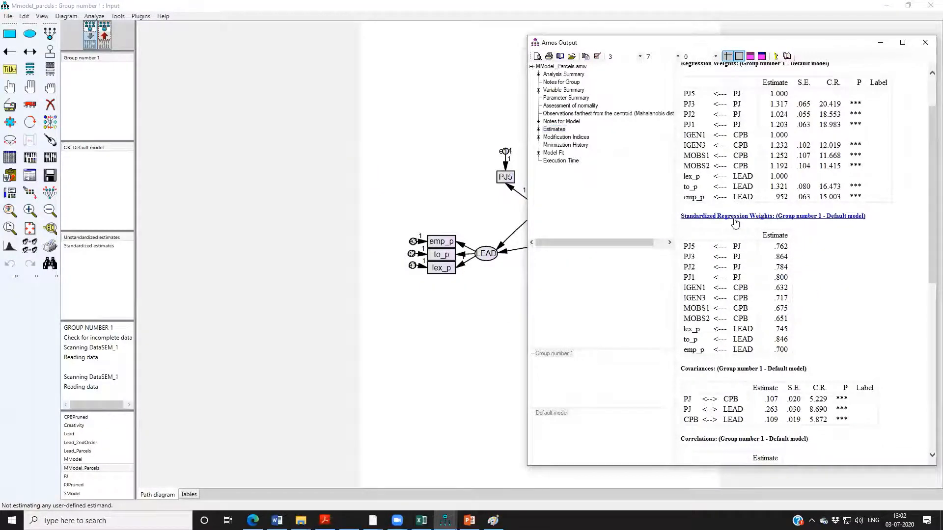
Try to copy the Standardized Regression Weights table and paste it at B38 of the DiscrValidityTest sheet in the Excel workbook AVE-CR-Computations.xlsx.
{"action": "left_click", "coordinate": [732, 217]}
{"action": "left_click", "coordinate": [726, 226]}
{"action": "right_click", "coordinate": [725, 226]}
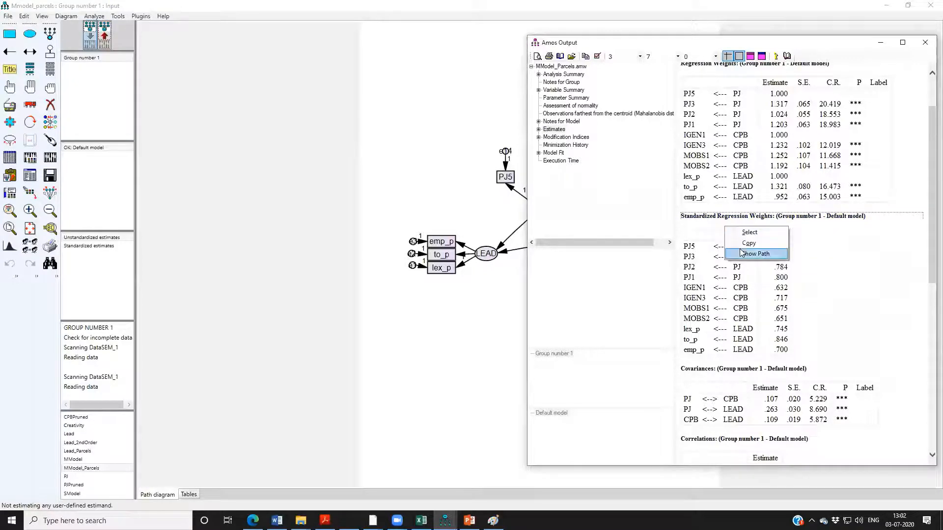
{"action": "left_click", "coordinate": [741, 252]}
{"action": "left_click", "coordinate": [425, 516]}
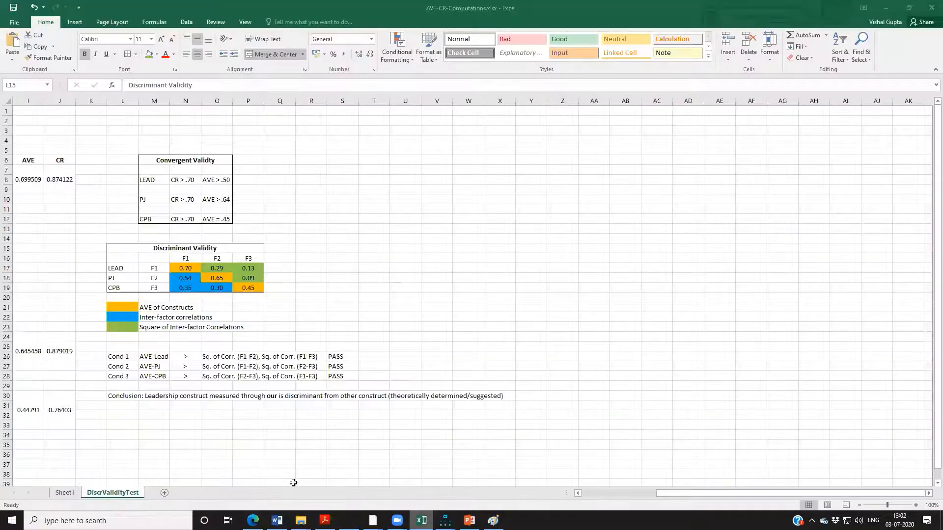
{"action": "left_click", "coordinate": [605, 496]}
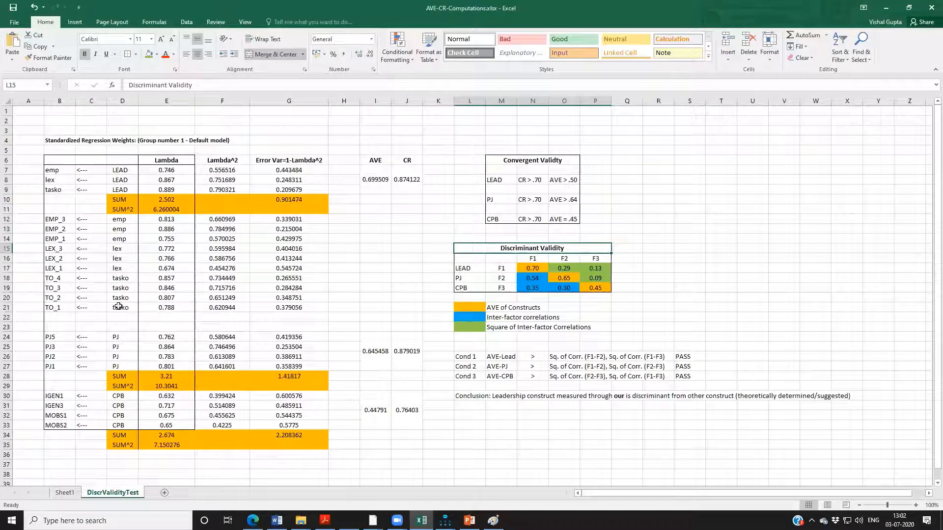
{"action": "scroll", "coordinate": [69, 314], "scroll_direction": "down", "scroll_amount": 3}
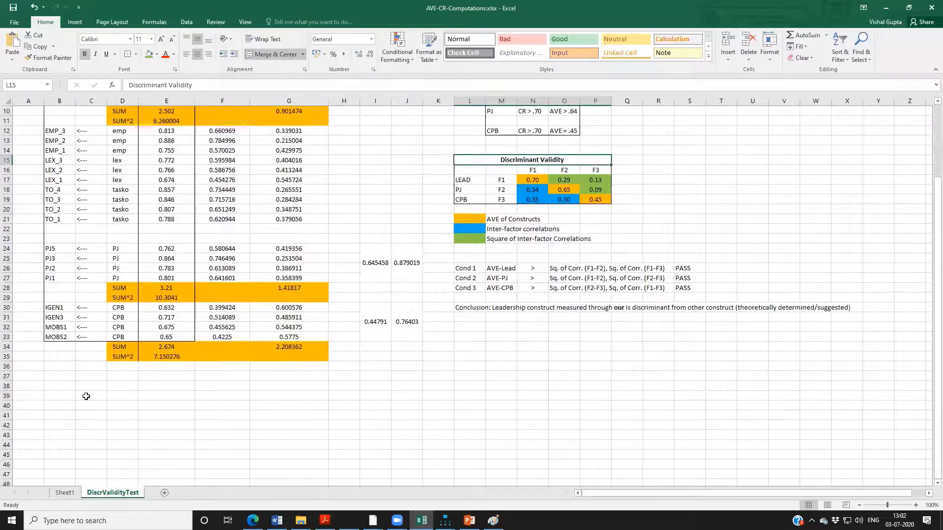
{"action": "left_click", "coordinate": [63, 389]}
{"action": "right_click", "coordinate": [57, 389]}
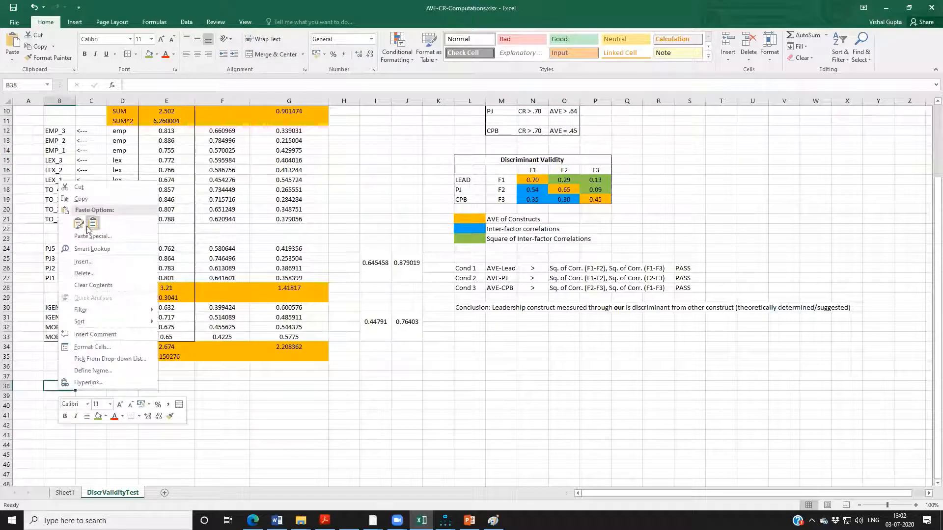
{"action": "left_click", "coordinate": [82, 224]}
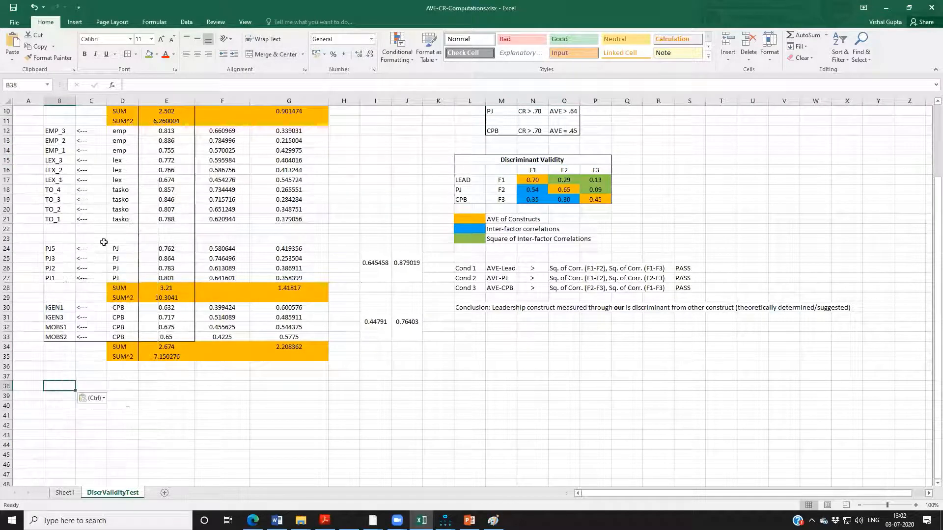
{"action": "right_click", "coordinate": [60, 386]}
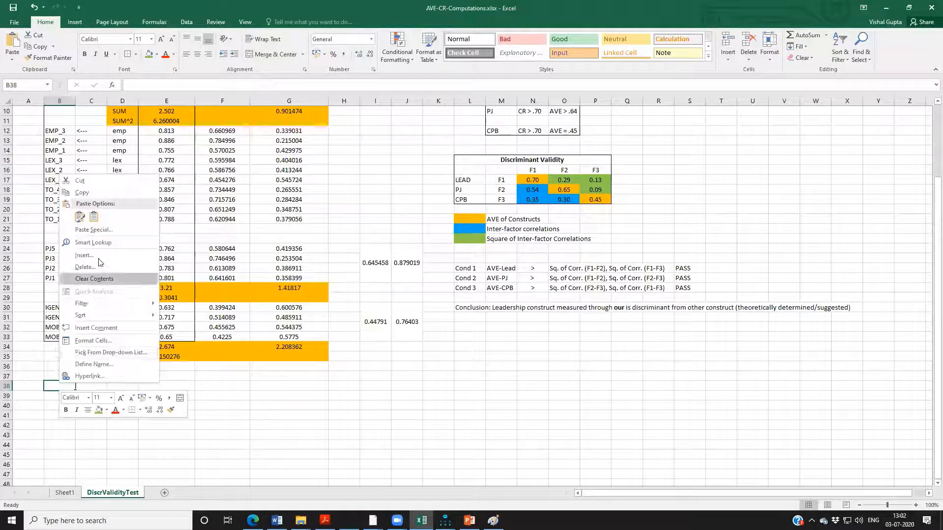
{"action": "left_click", "coordinate": [81, 219]}
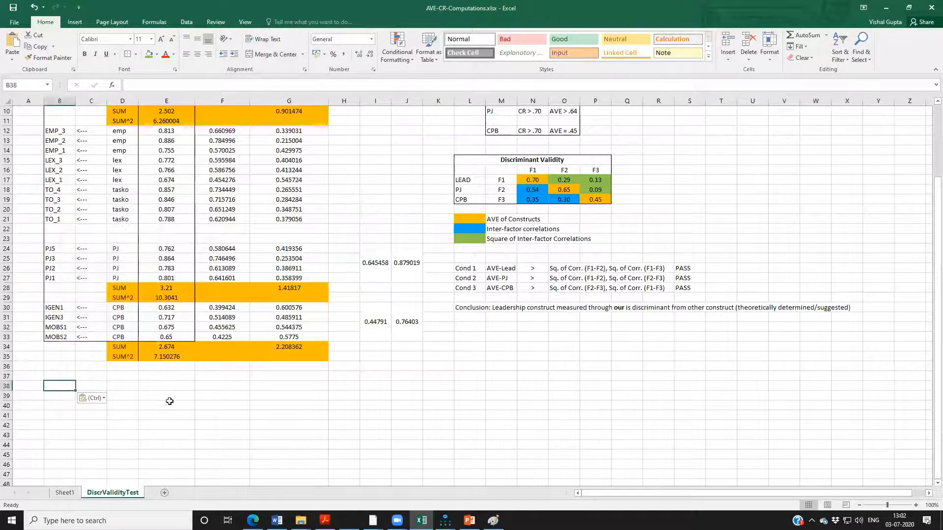
Return to the Amos output, retry copying the Standardized Regression Weights table, and try pasting it again into cell B38 in Excel.
{"action": "key", "text": "alt+Tab"}
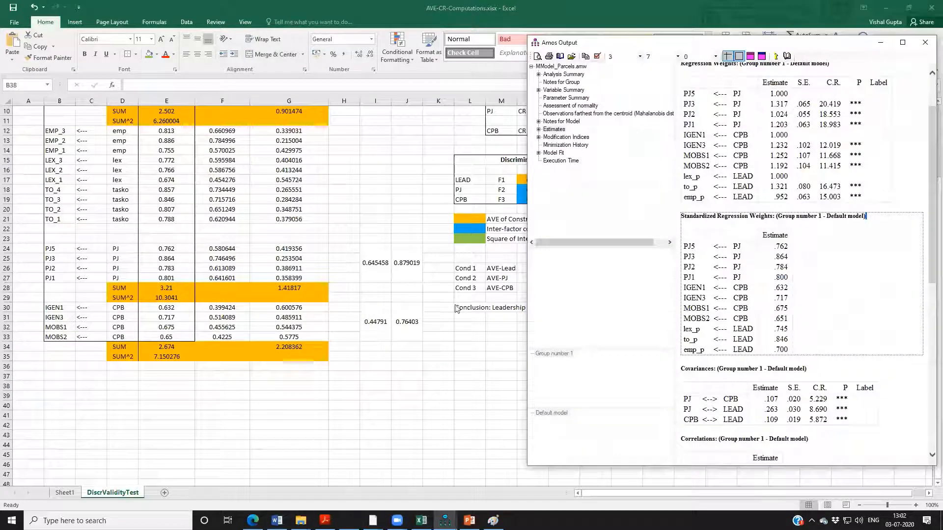
{"action": "right_click", "coordinate": [692, 226]}
{"action": "left_click", "coordinate": [708, 241]}
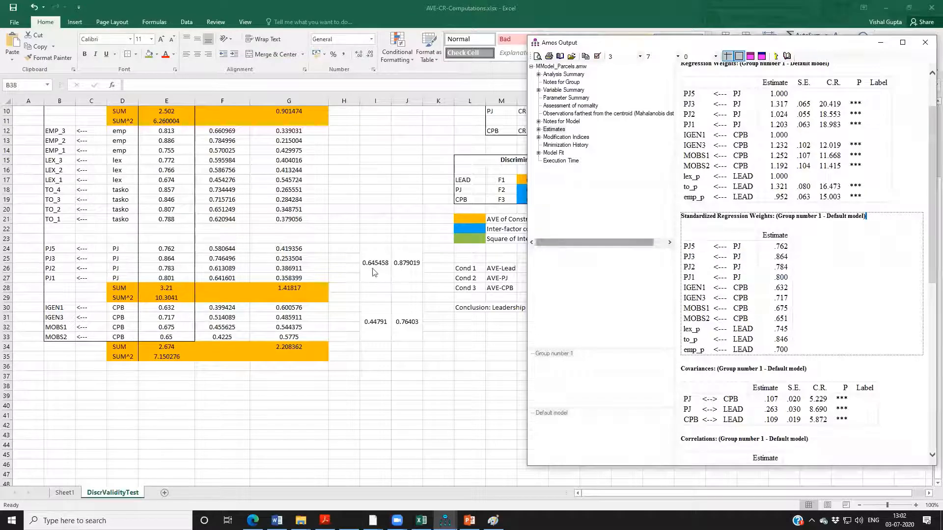
{"action": "key", "text": "alt+Tab"}
{"action": "right_click", "coordinate": [74, 387]}
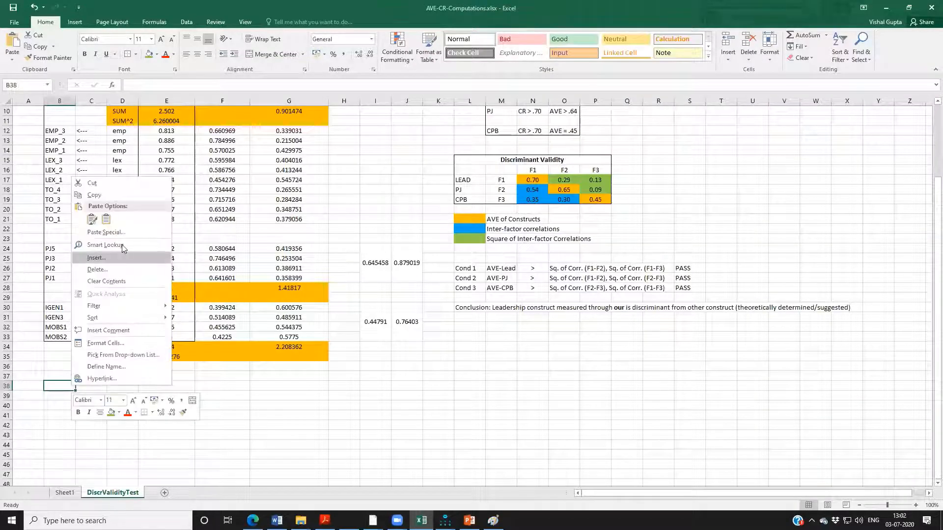
{"action": "left_click", "coordinate": [93, 220]}
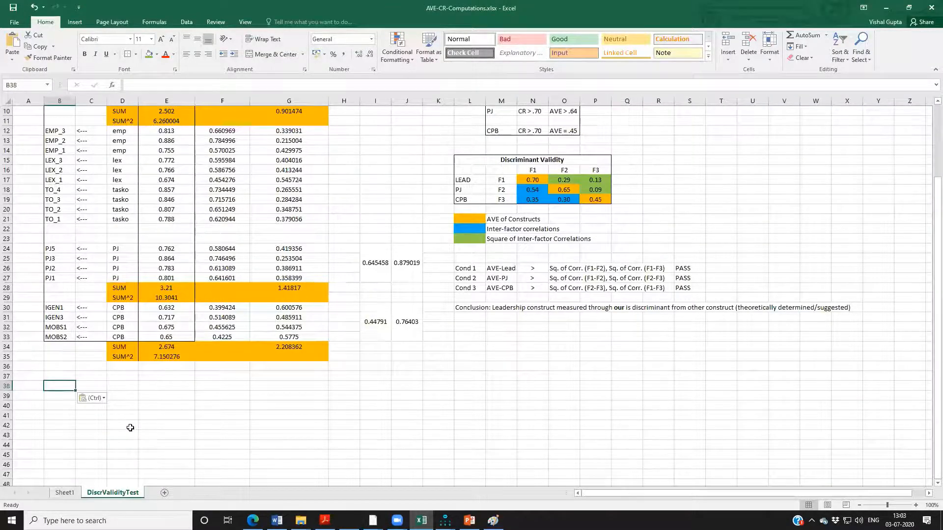
{"action": "scroll", "coordinate": [130, 428], "scroll_direction": "up", "scroll_amount": 3}
{"action": "scroll", "coordinate": [130, 428], "scroll_direction": "down", "scroll_amount": 6}
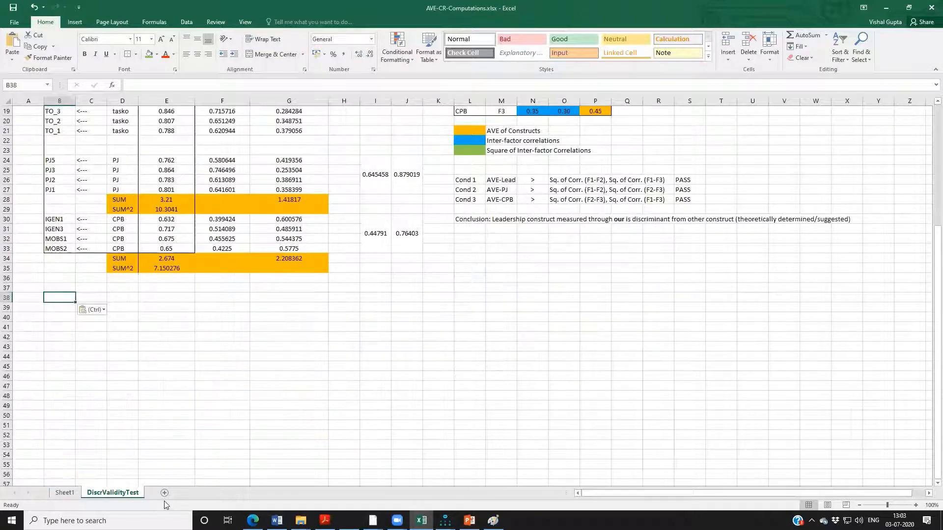
Copy the Standardized Regression Weights table from the Amos output and paste it at B38 in Excel, matching the destination formatting.
{"action": "key", "text": "alt"}
{"action": "key", "text": "alt+Tab"}
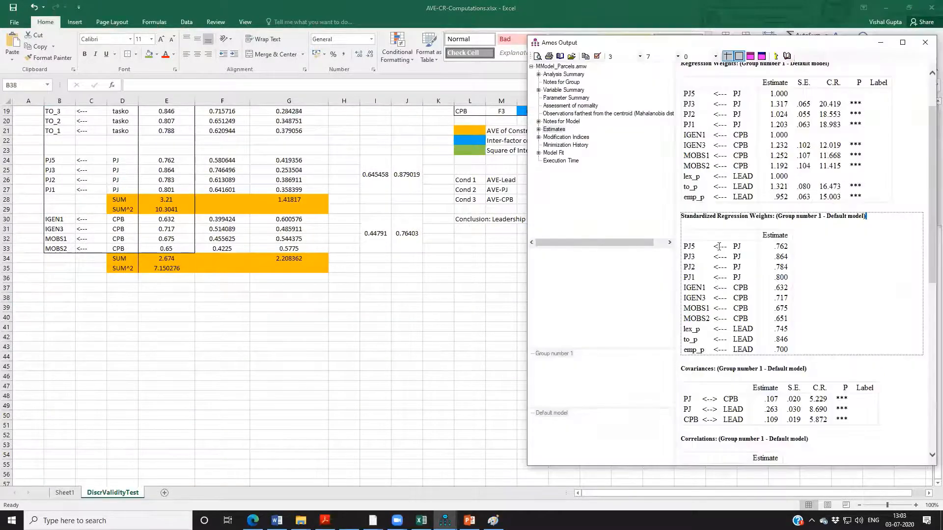
{"action": "mouse_move", "coordinate": [792, 252]}
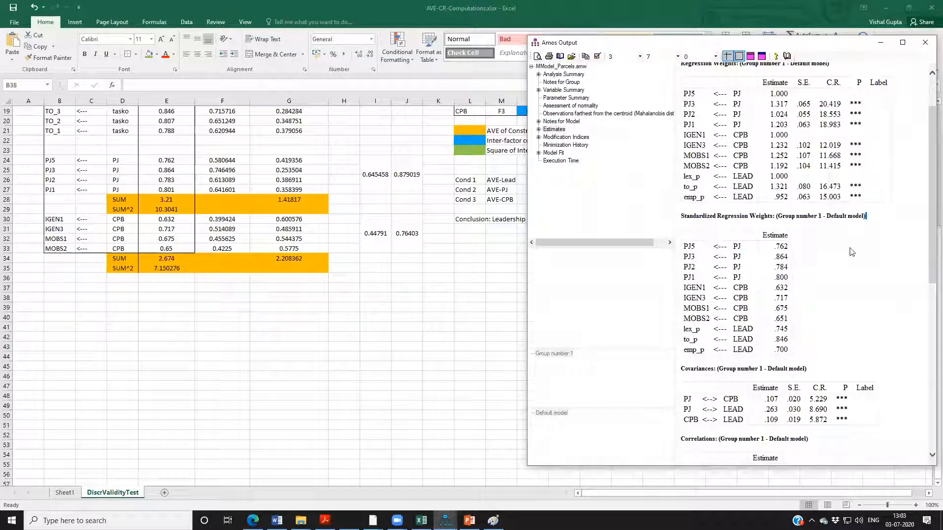
{"action": "right_click", "coordinate": [851, 252]}
{"action": "left_click", "coordinate": [856, 267]}
{"action": "key", "text": "alt+Tab"}
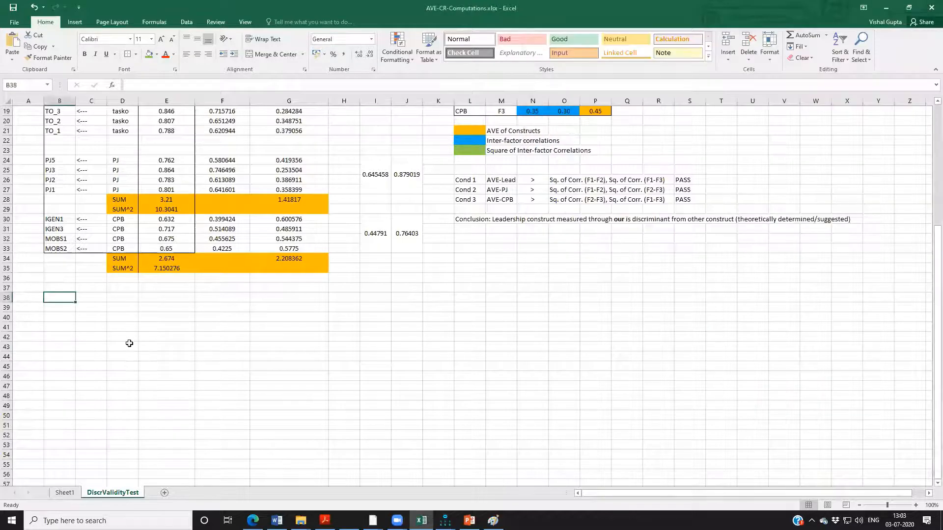
{"action": "right_click", "coordinate": [69, 298]}
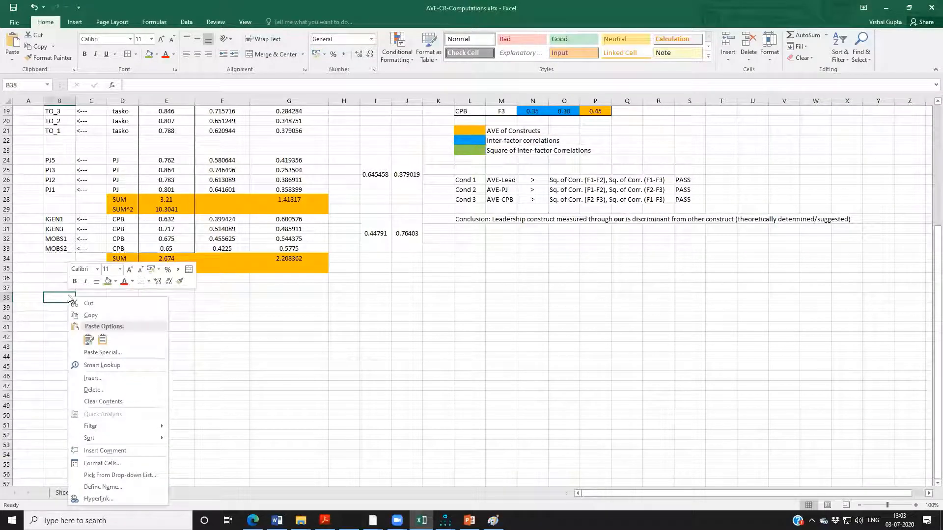
{"action": "left_click", "coordinate": [100, 342]}
{"action": "left_click", "coordinate": [101, 342]}
{"action": "left_click", "coordinate": [275, 385]}
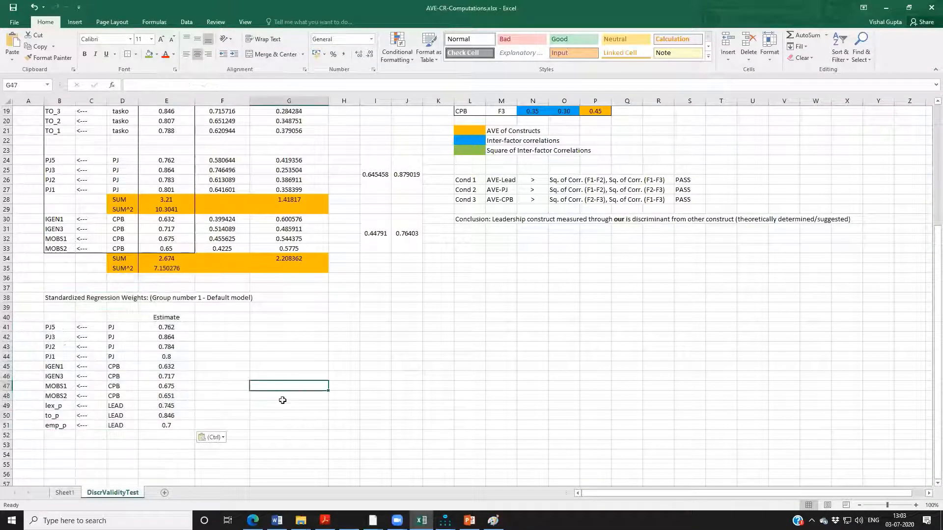
{"action": "left_click", "coordinate": [381, 418]}
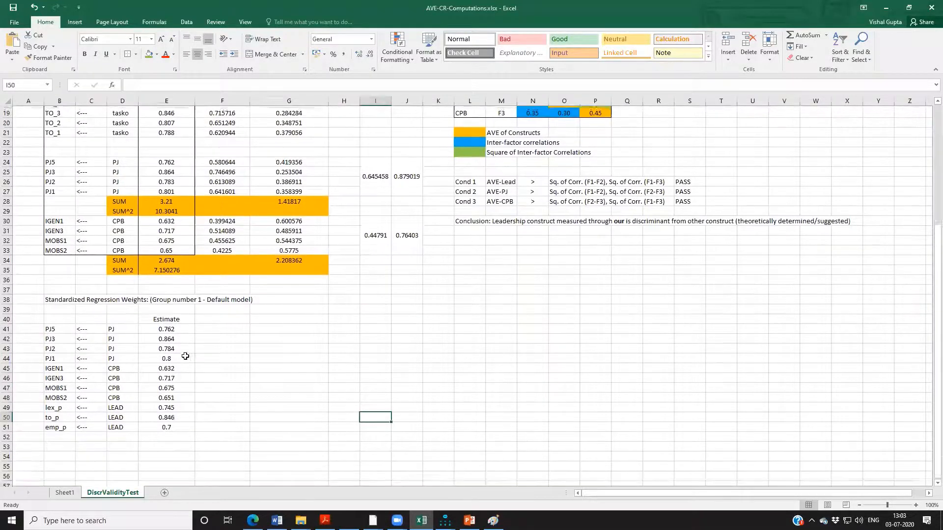
Compare the pasted loadings with the existing AVE and CR calculations, highlighting the LEAD, CPB and PJ estimates in turn.
{"action": "scroll", "coordinate": [375, 330], "scroll_direction": "up", "scroll_amount": 5}
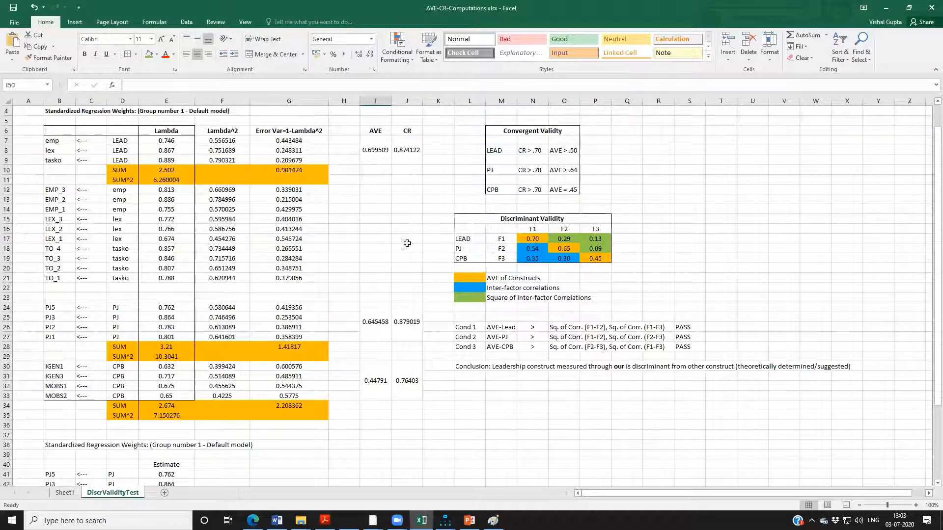
{"action": "scroll", "coordinate": [327, 402], "scroll_direction": "down", "scroll_amount": 4}
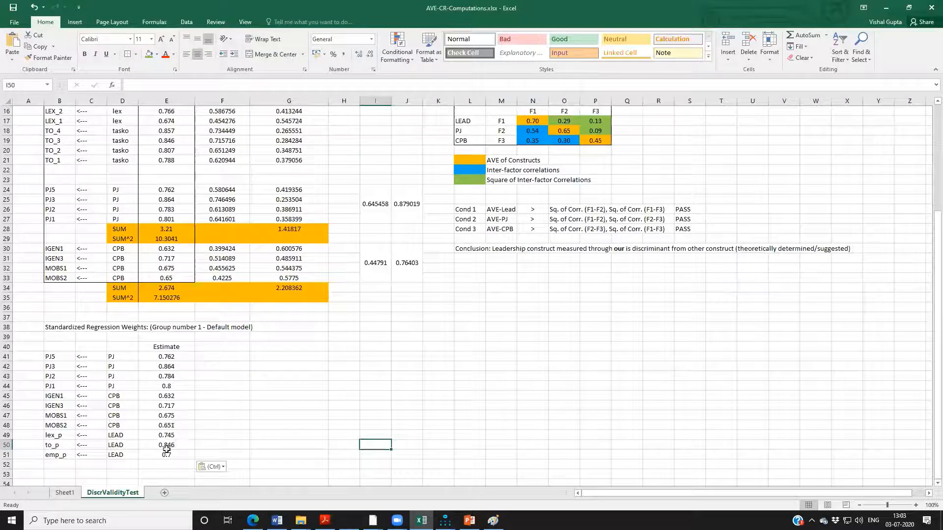
{"action": "left_click_drag", "start_coordinate": [160, 433], "coordinate": [171, 455]}
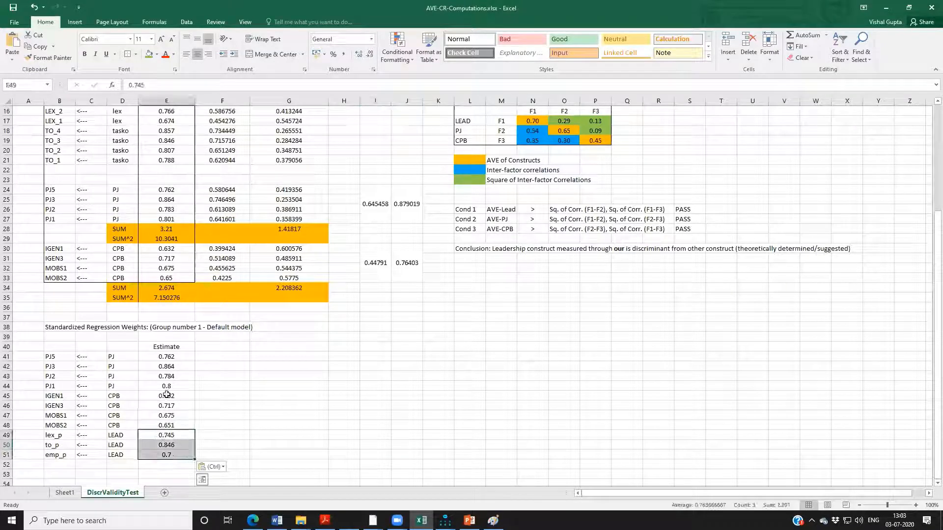
{"action": "left_click_drag", "start_coordinate": [166, 396], "coordinate": [166, 422]}
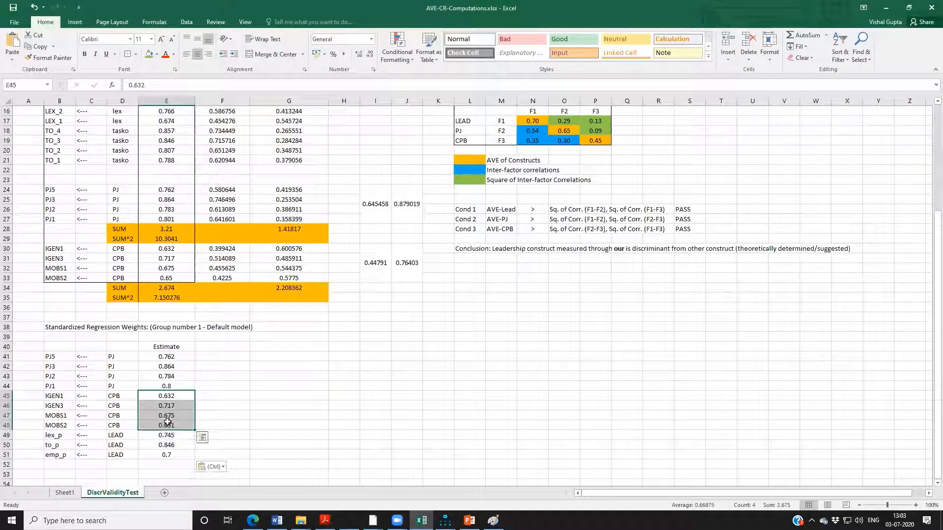
{"action": "left_click_drag", "start_coordinate": [167, 356], "coordinate": [167, 382]}
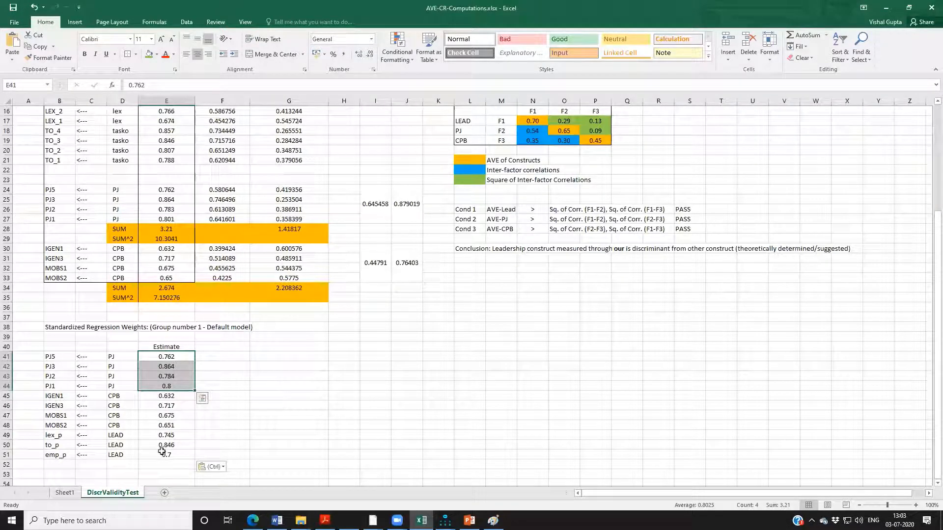
{"action": "scroll", "coordinate": [447, 297], "scroll_direction": "up", "scroll_amount": 2}
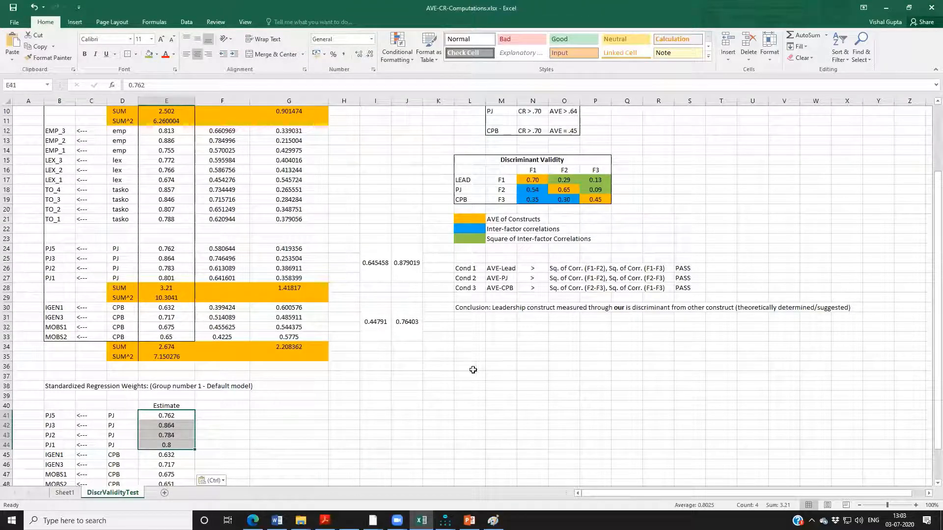
Switch back from Excel to the MModel_Parcels path diagram in Amos.
{"action": "key", "text": "alt+Tab"}
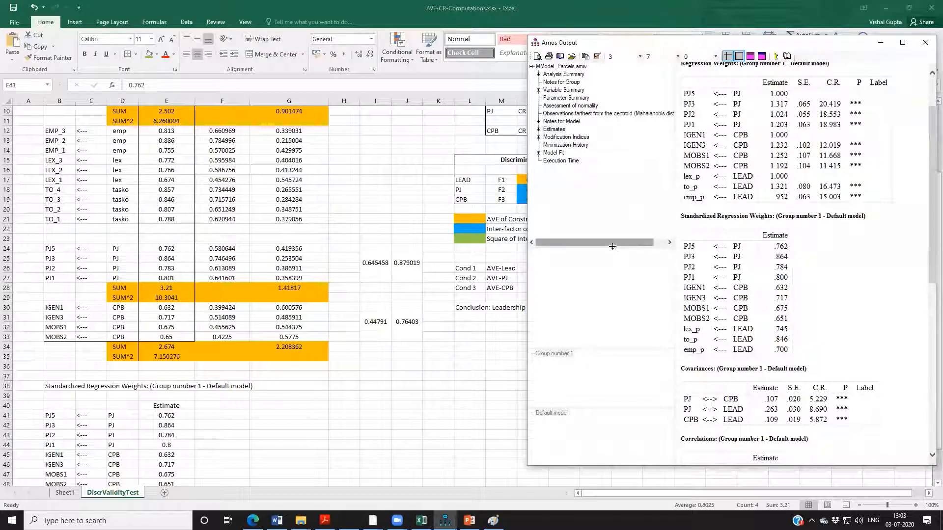
{"action": "key", "text": "alt+Tab"}
{"action": "key", "text": "alt+Tab"}
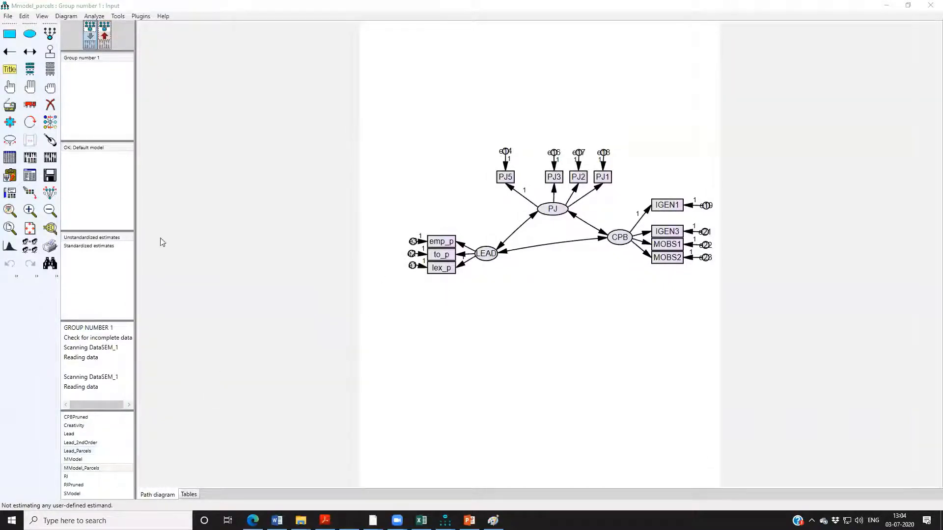
Save a copy of the measurement model as SModel_Parcels.amw in the AMOS Runs folder.
{"action": "left_click", "coordinate": [66, 177]}
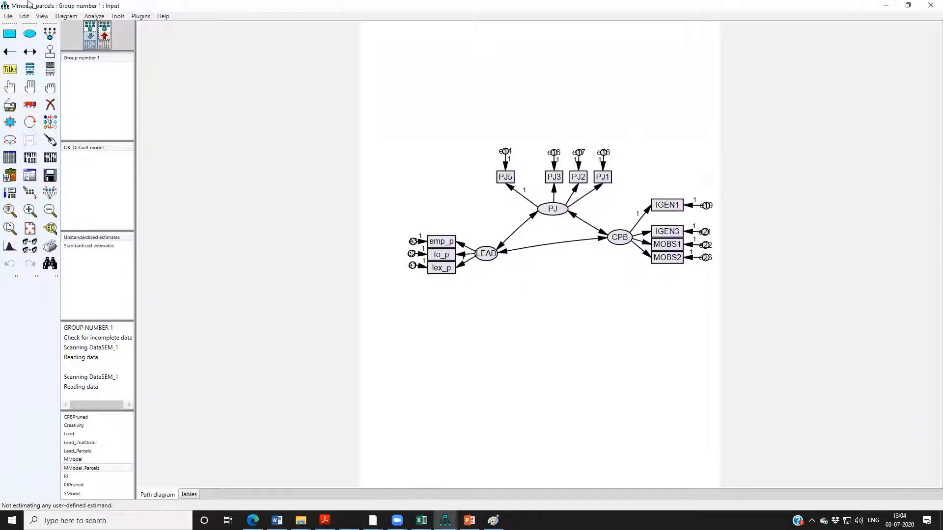
{"action": "left_click", "coordinate": [8, 15]}
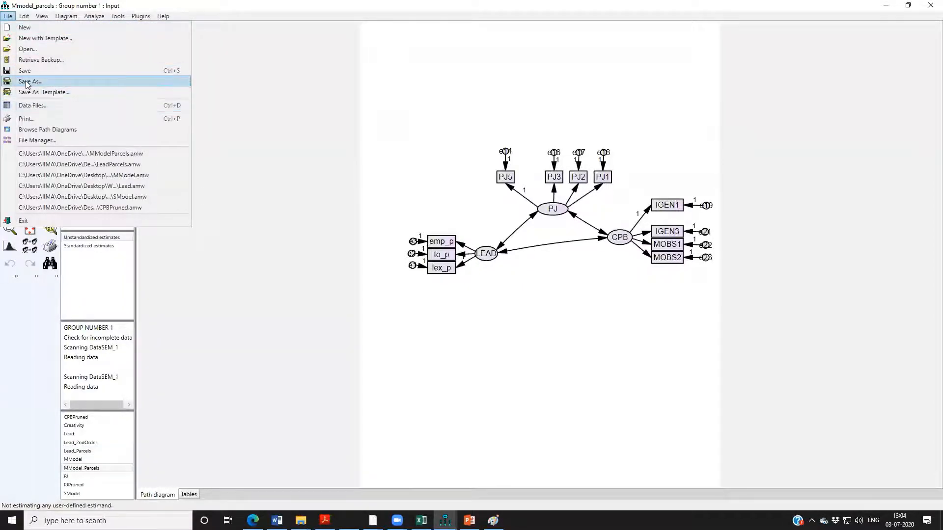
{"action": "left_click", "coordinate": [27, 83]}
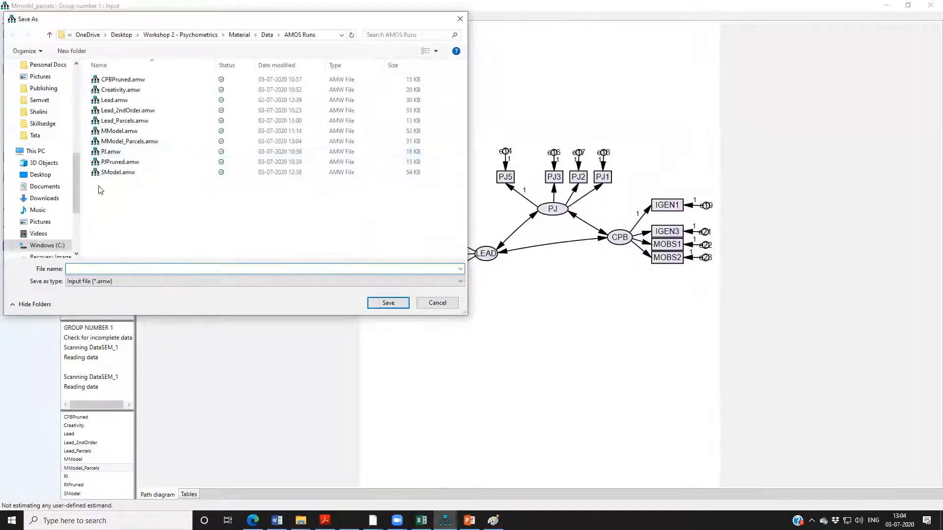
{"action": "left_click", "coordinate": [111, 172]}
{"action": "left_click", "coordinate": [99, 269]}
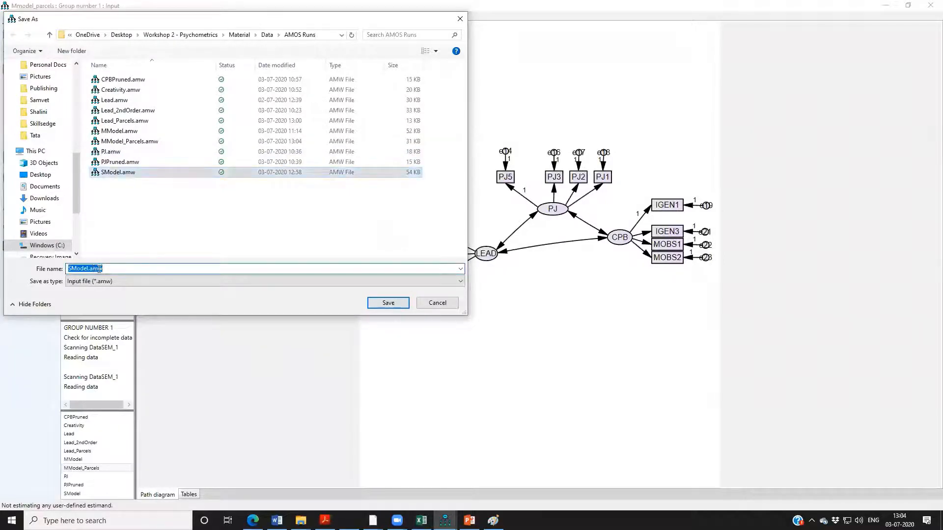
{"action": "left_click", "coordinate": [88, 269]}
{"action": "type", "text": "_Parcels"}
{"action": "key", "text": "Return"}
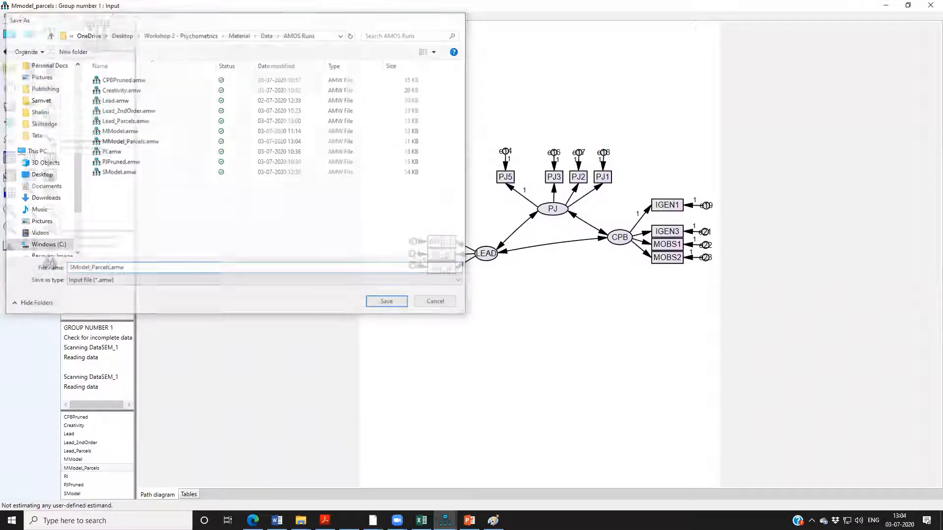
Delete the three covariance arrows linking LEAD, PJ and CPB.
{"action": "left_click", "coordinate": [50, 105]}
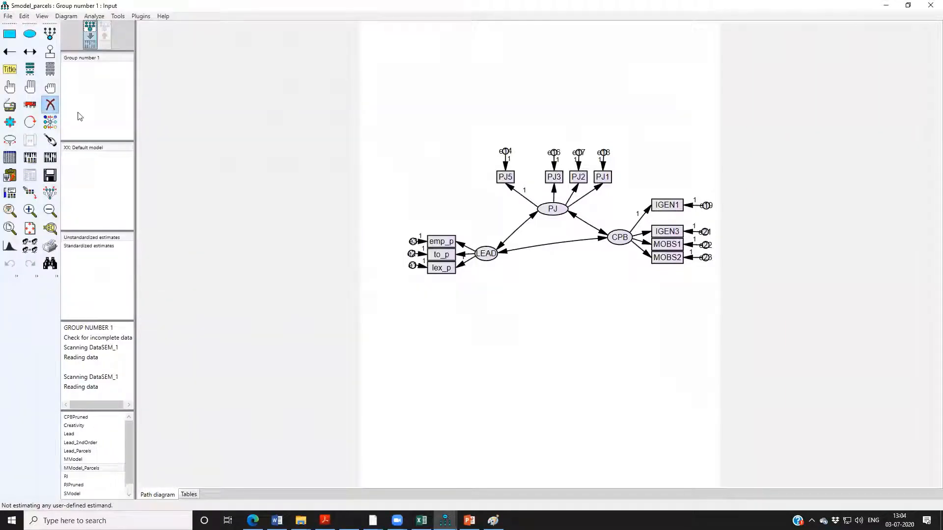
{"action": "left_click", "coordinate": [527, 216]}
{"action": "left_click", "coordinate": [587, 222]}
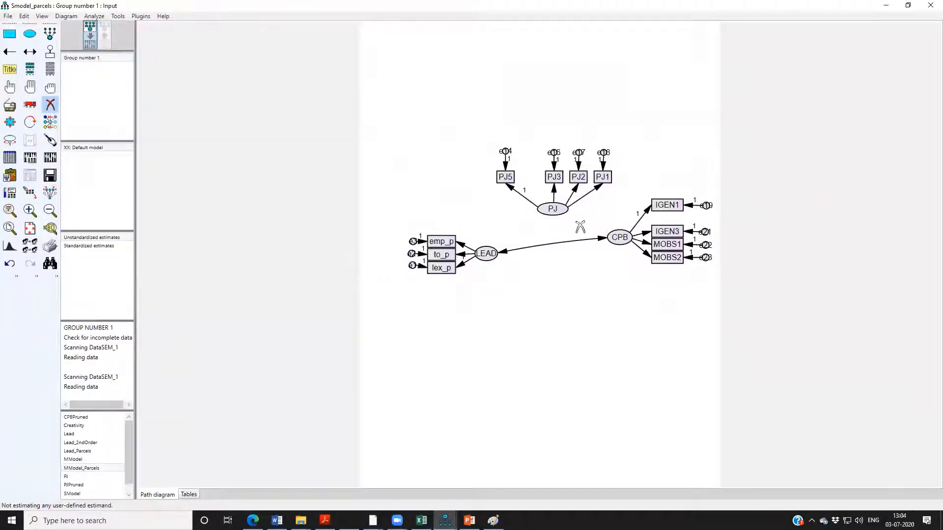
{"action": "left_click", "coordinate": [599, 240]}
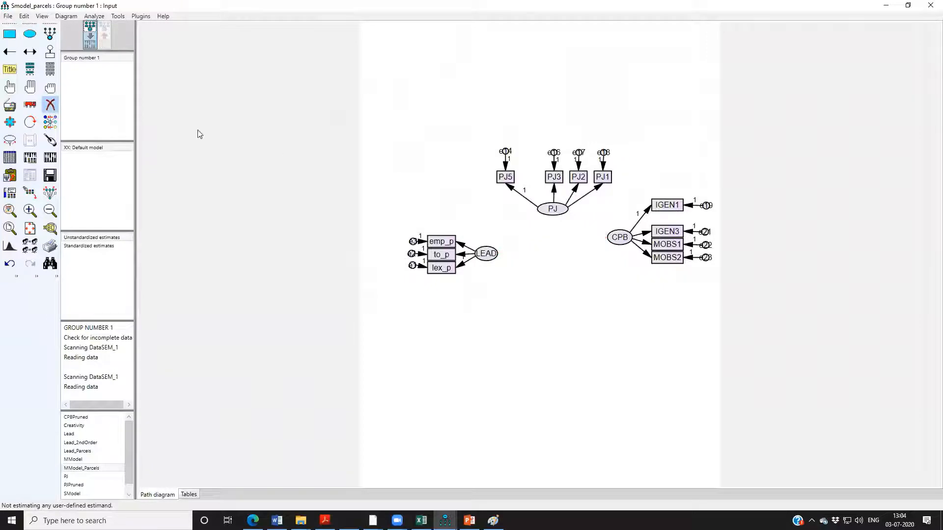
Draw directional paths from LEAD to PJ, from LEAD to CPB, and from PJ to CPB.
{"action": "left_click", "coordinate": [10, 51]}
{"action": "left_click_drag", "start_coordinate": [485, 259], "coordinate": [557, 211]}
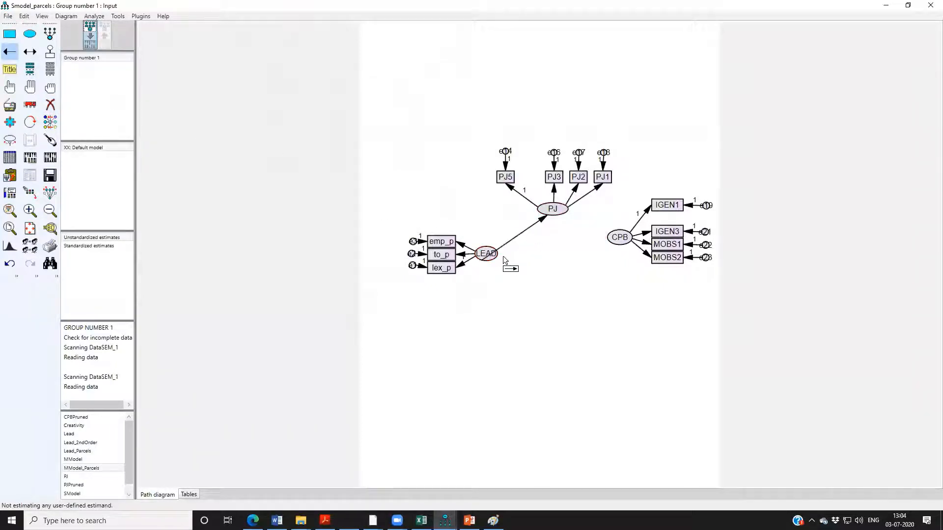
{"action": "left_click_drag", "start_coordinate": [494, 259], "coordinate": [628, 241]}
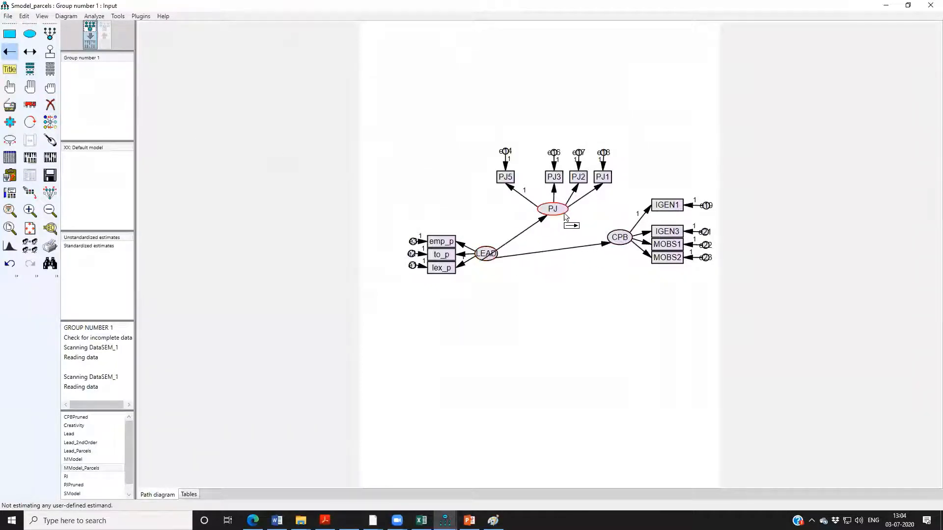
{"action": "left_click_drag", "start_coordinate": [557, 211], "coordinate": [620, 238]}
Add a residual variable to both CPB and PJ, and reposition PJ's residual to the left of its ellipse.
{"action": "left_click", "coordinate": [49, 51]}
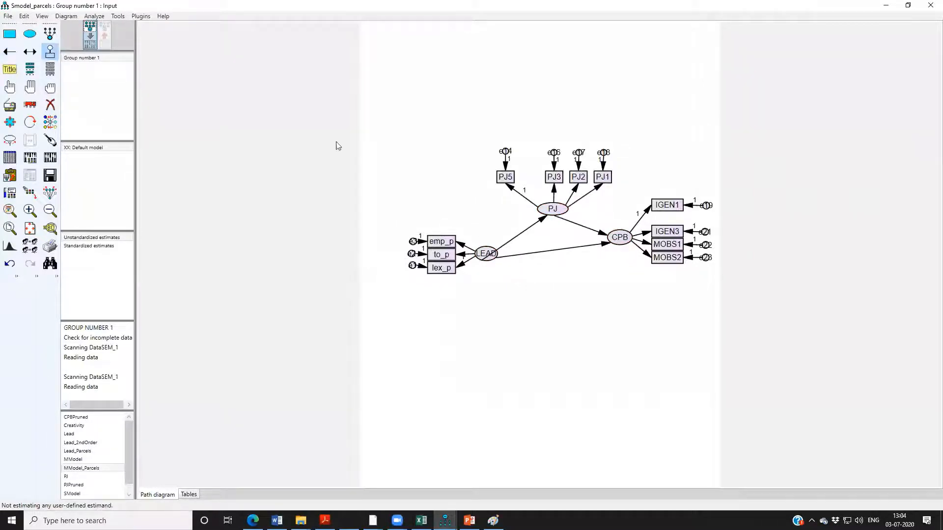
{"action": "left_click", "coordinate": [620, 237]}
{"action": "left_click", "coordinate": [547, 208]}
{"action": "left_click", "coordinate": [30, 105]}
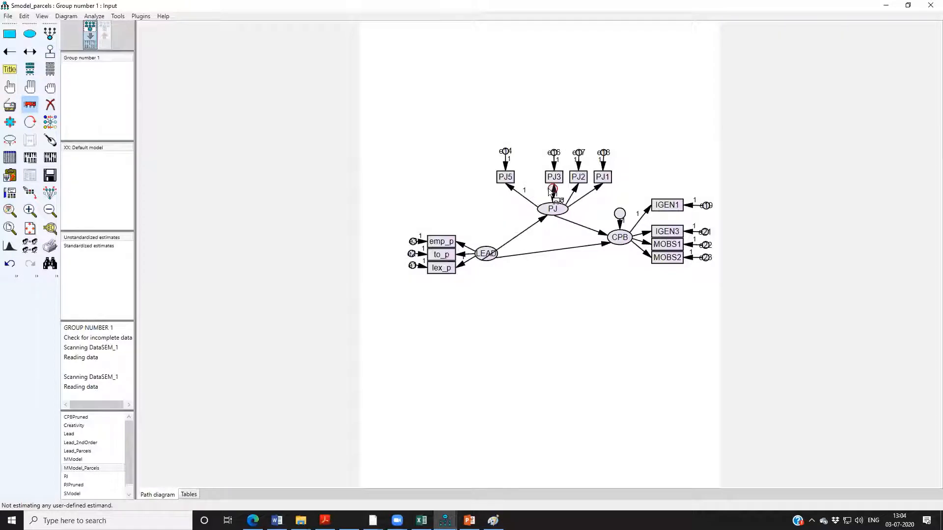
{"action": "left_click_drag", "start_coordinate": [552, 189], "coordinate": [509, 209]}
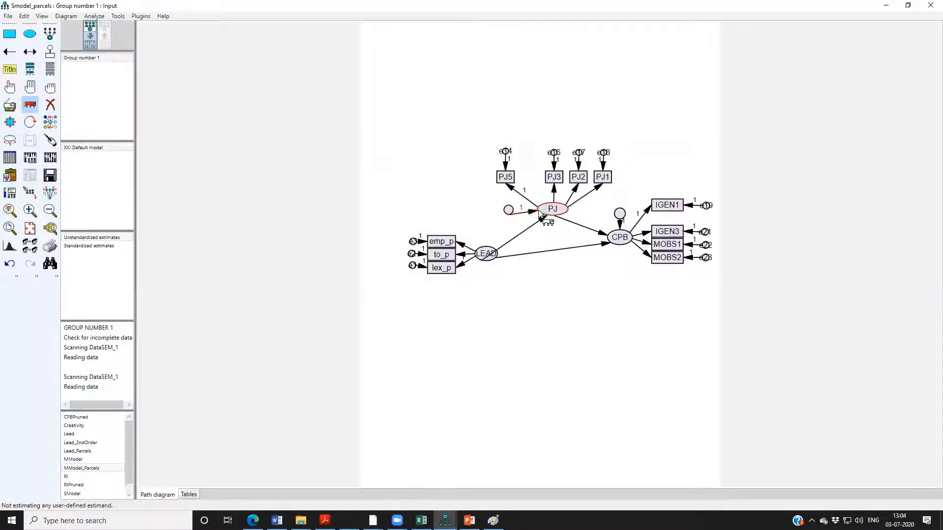
Name the residual of PJ se1 and the residual of CPB se2.
{"action": "left_click", "coordinate": [10, 88]}
{"action": "double_click", "coordinate": [508, 211]}
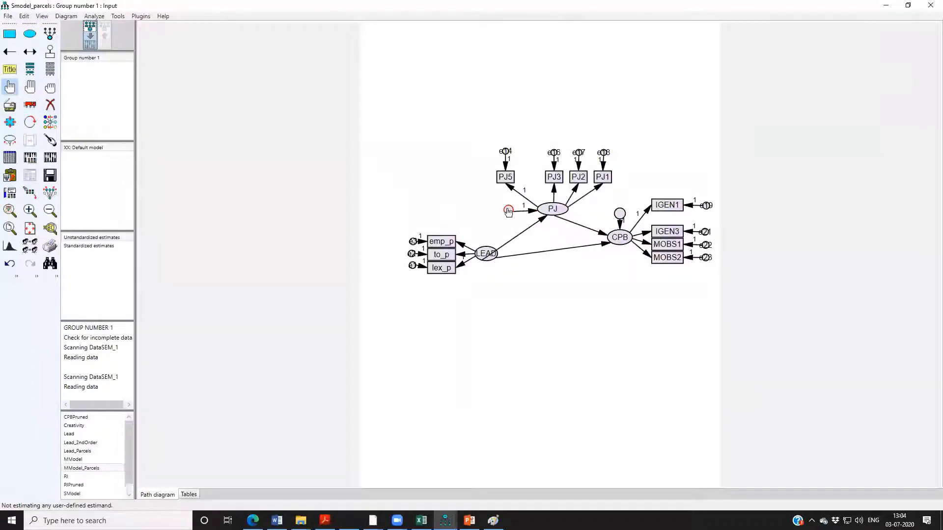
{"action": "type", "text": "e1"}
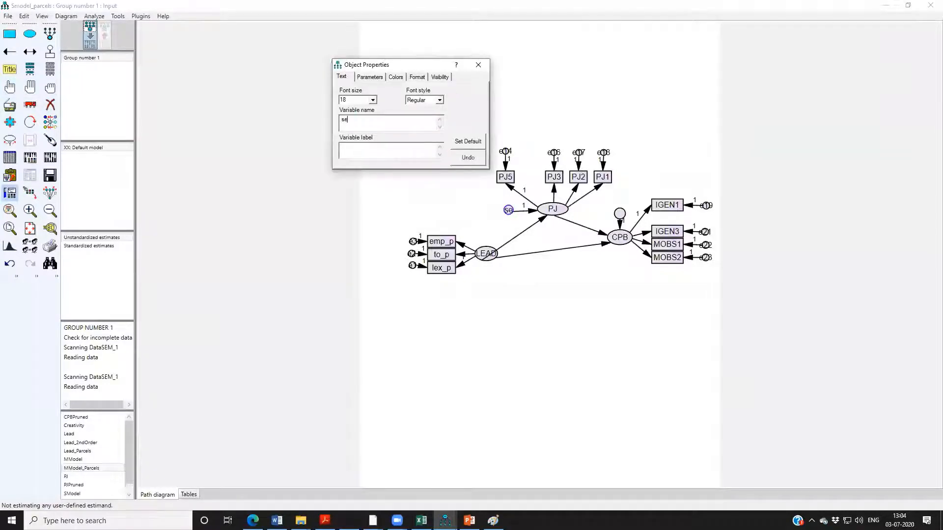
{"action": "left_click", "coordinate": [478, 64]}
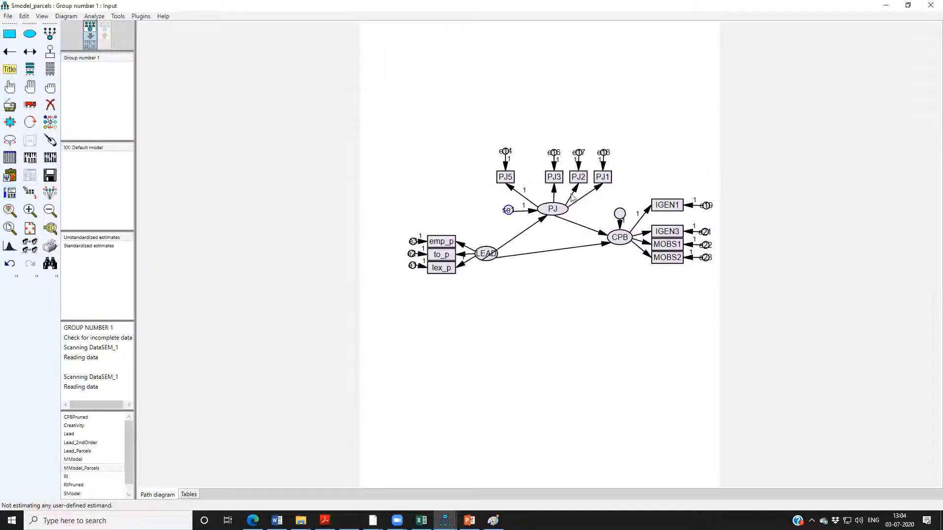
{"action": "double_click", "coordinate": [620, 214]}
{"action": "type", "text": "se2"}
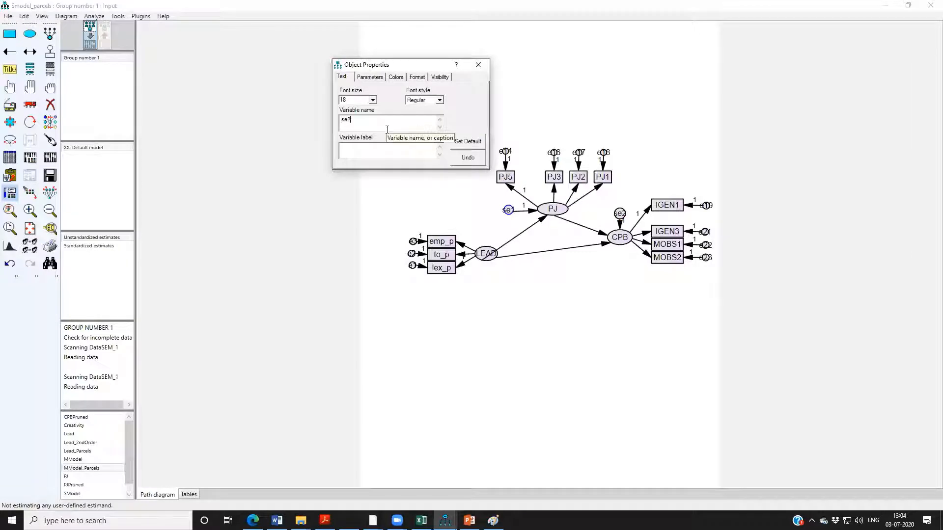
{"action": "left_click", "coordinate": [478, 64]}
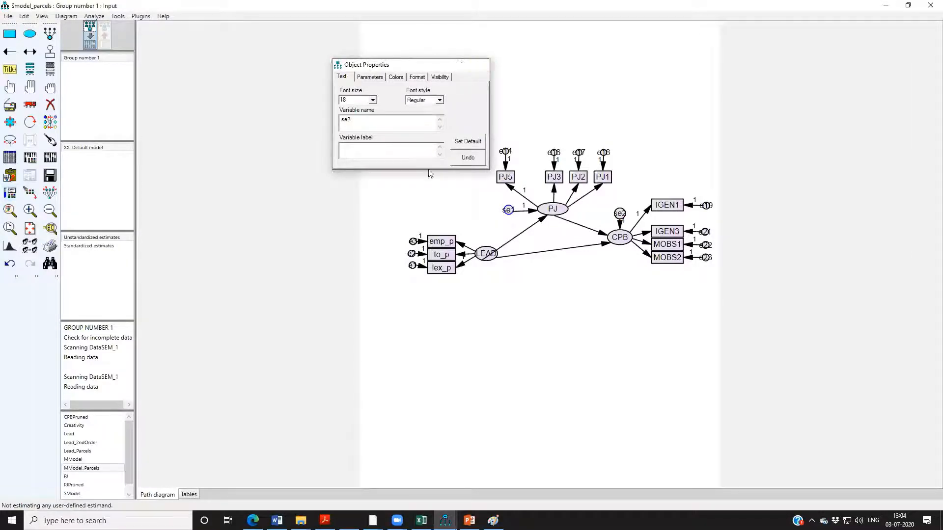
Touch up the arrow connections at the LEAD, PJ and CPB ellipses.
{"action": "left_click", "coordinate": [49, 141]}
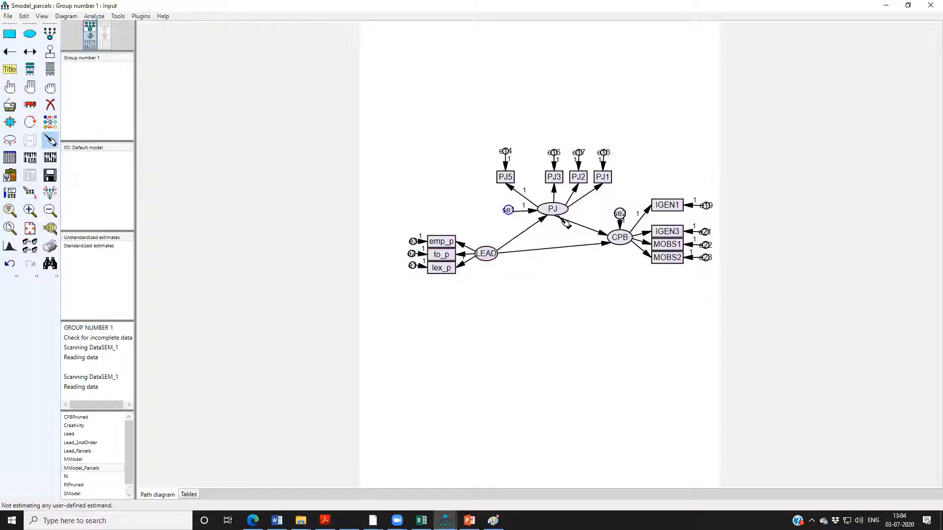
{"action": "left_click", "coordinate": [559, 216]}
{"action": "left_click", "coordinate": [619, 237]}
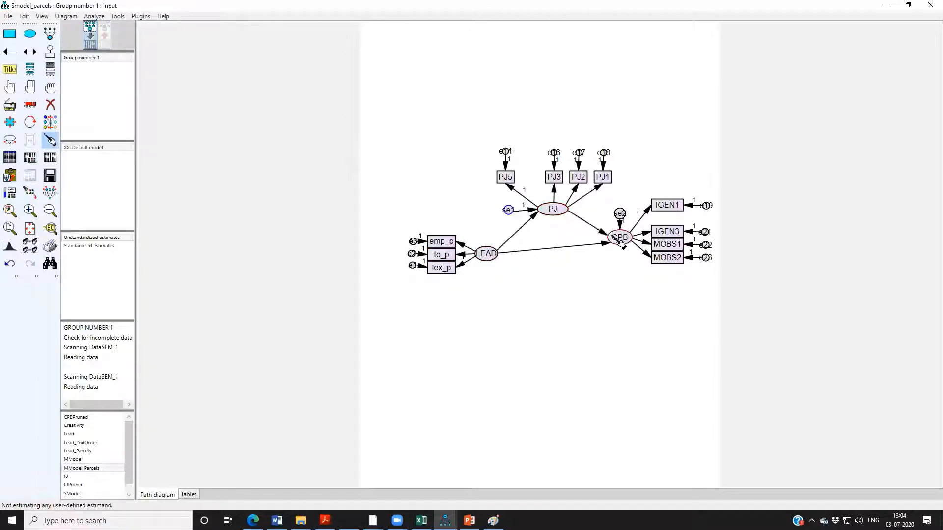
Include indirect, direct & total effects in the analysis output and calculate the estimates for the structural model.
{"action": "left_click", "coordinate": [30, 157]}
{"action": "left_click", "coordinate": [734, 144]}
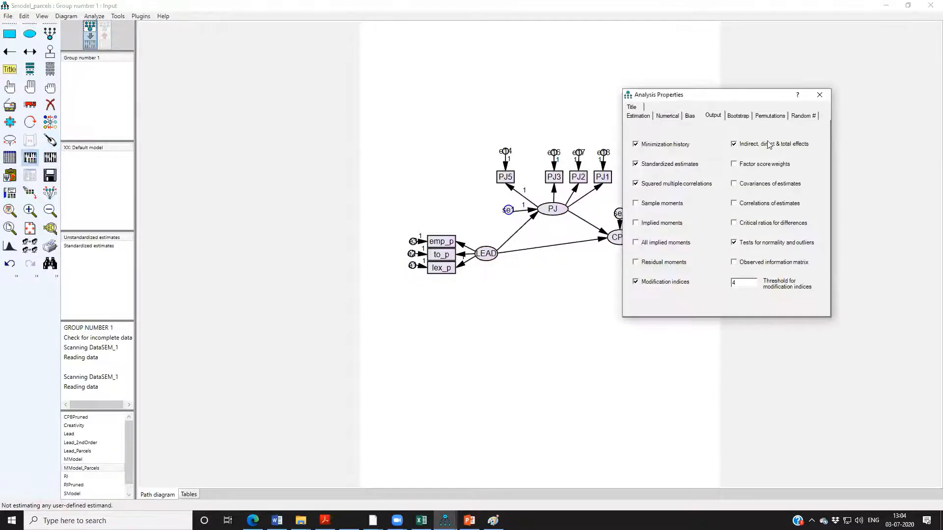
{"action": "left_click", "coordinate": [819, 94]}
{"action": "left_click", "coordinate": [50, 157]}
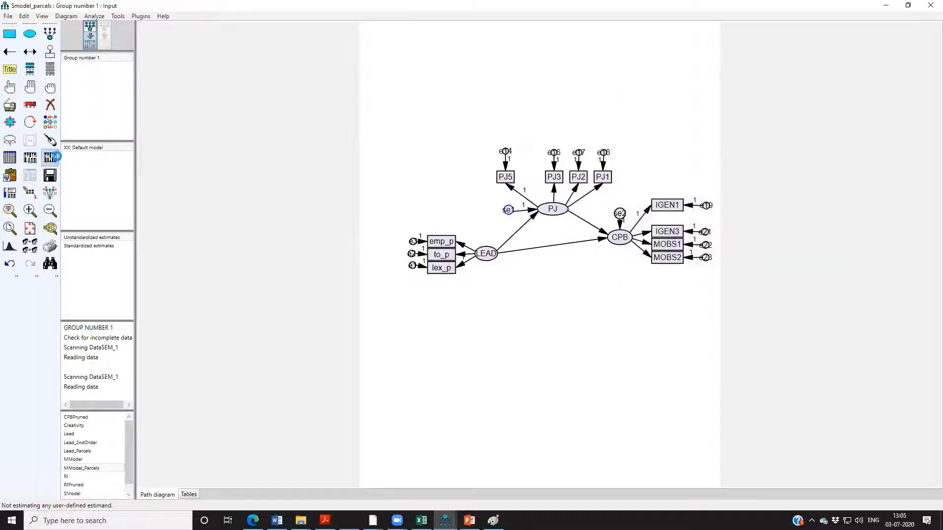
Review the structural model's chi-square notes and its scalar estimates in the text output, then minimize the output window.
{"action": "left_click", "coordinate": [31, 178]}
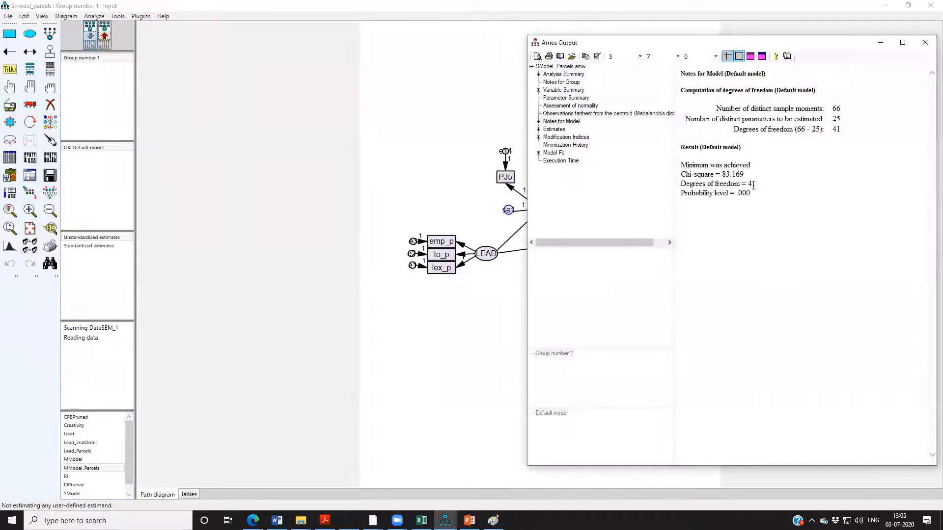
{"action": "left_click", "coordinate": [554, 130]}
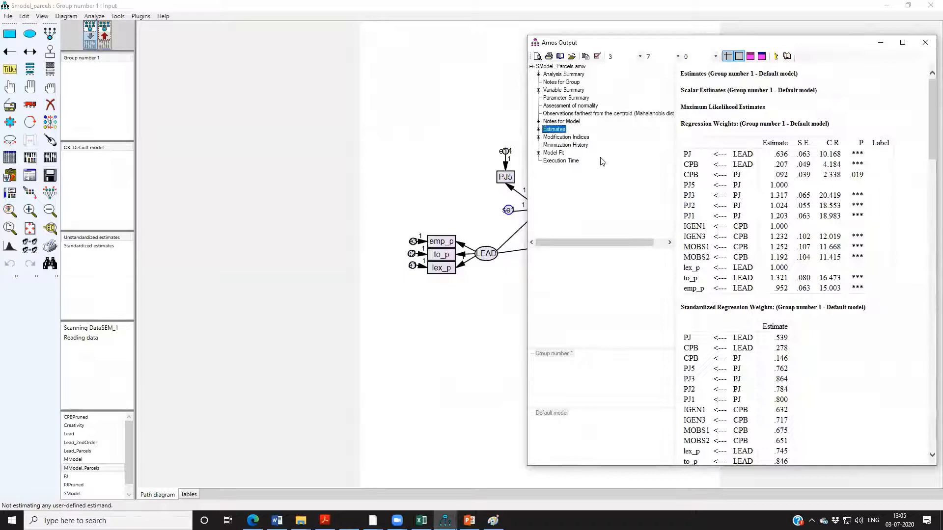
{"action": "left_click", "coordinate": [538, 130]}
{"action": "left_click", "coordinate": [558, 137]}
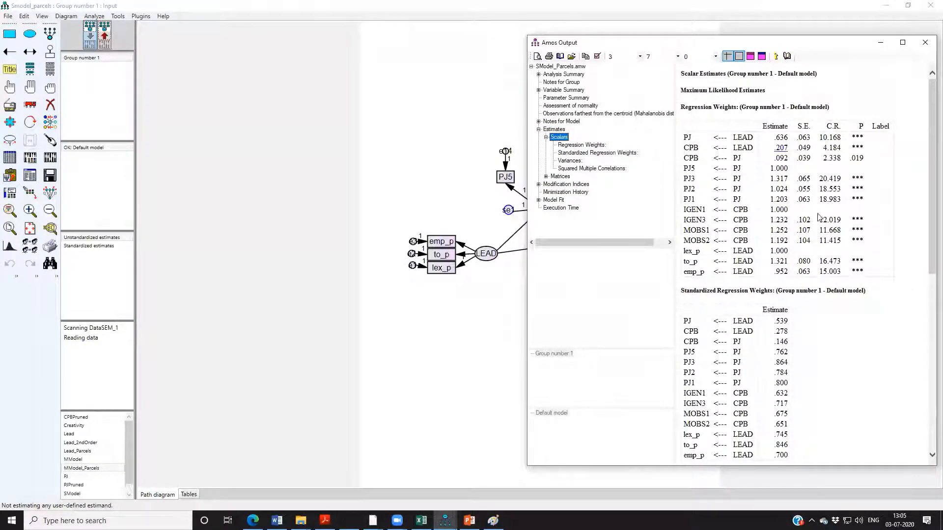
{"action": "left_click", "coordinate": [881, 43]}
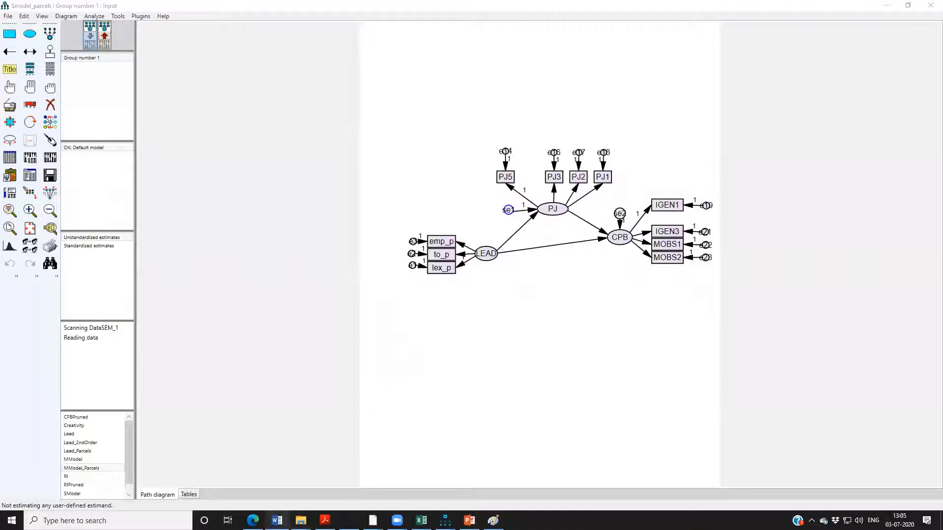
Switch to File Explorer and open 1_Williams_OBoyle2008.pdf from the 3_OtherIssuesInSEM folder under ReadingMaterial.
{"action": "mouse_move", "coordinate": [300, 520]}
{"action": "left_click", "coordinate": [264, 452]}
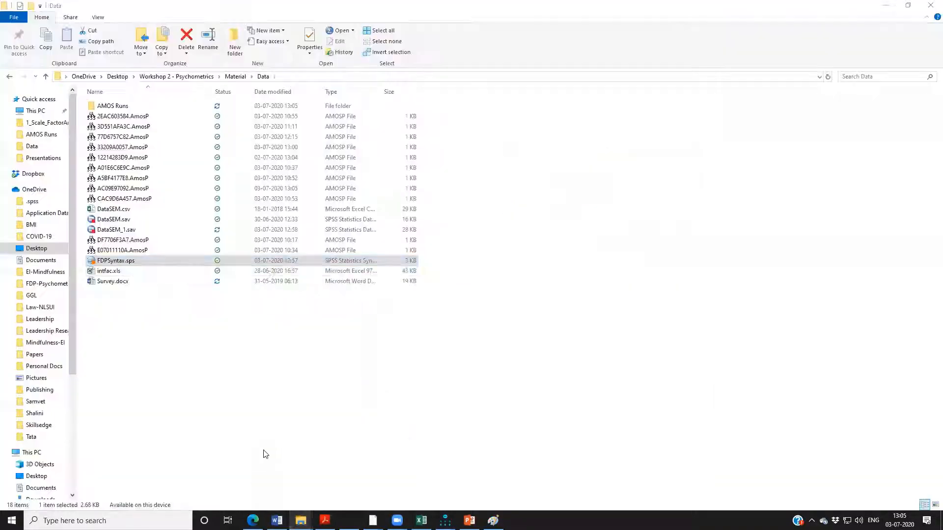
{"action": "left_click", "coordinate": [235, 76]}
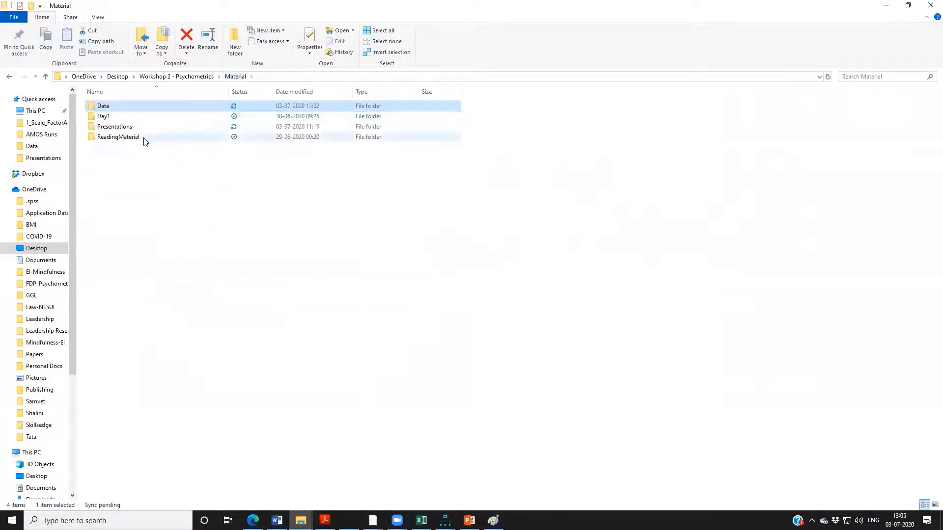
{"action": "double_click", "coordinate": [128, 136]}
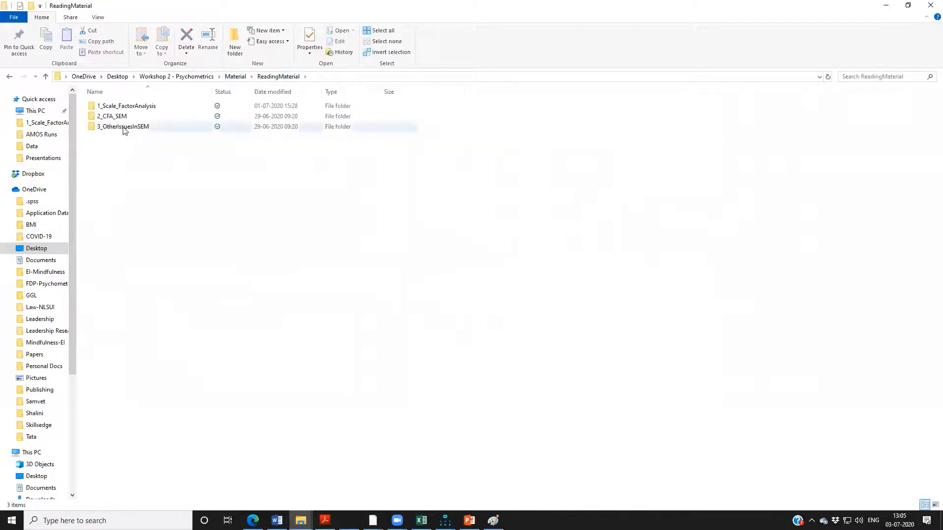
{"action": "double_click", "coordinate": [125, 128]}
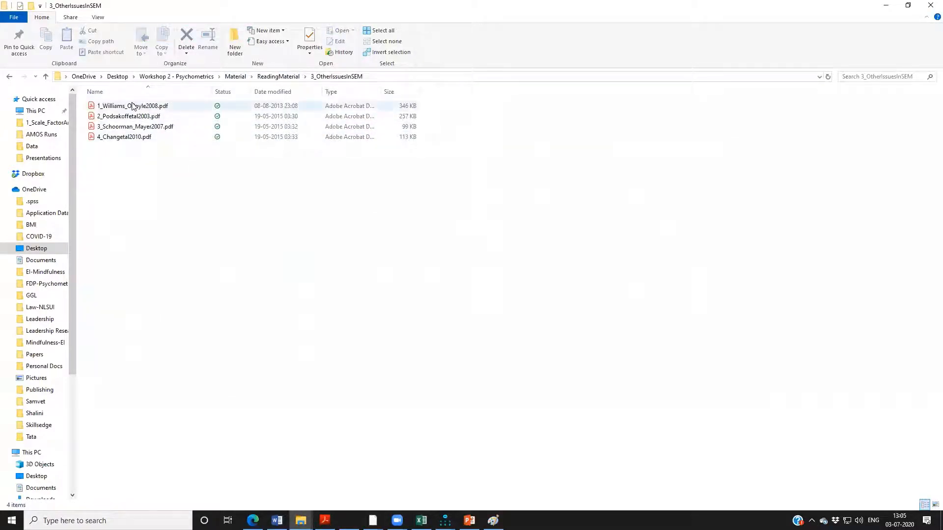
{"action": "double_click", "coordinate": [132, 106]}
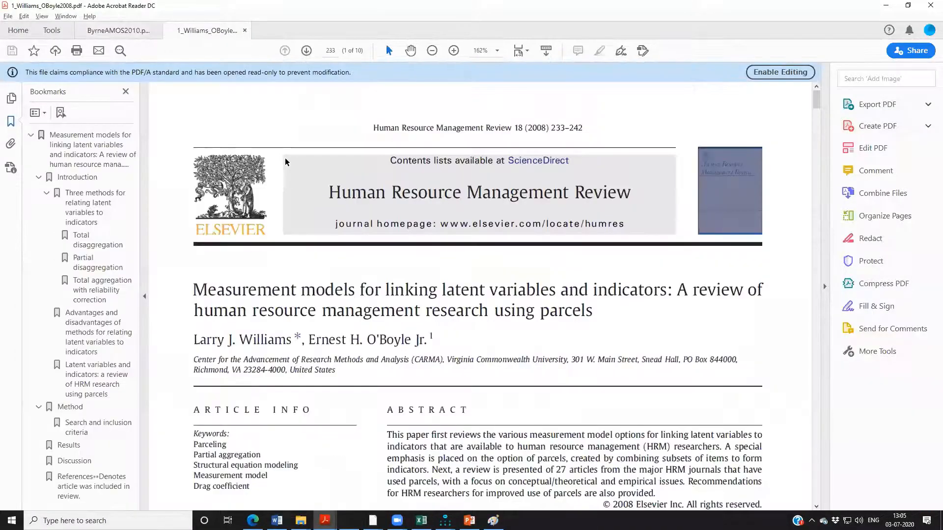
Hide the bookmarks, reduce the zoom to 100%, and examine the Fig. 1 diagrams of aggregation strategies on page 234.
{"action": "left_click", "coordinate": [123, 92]}
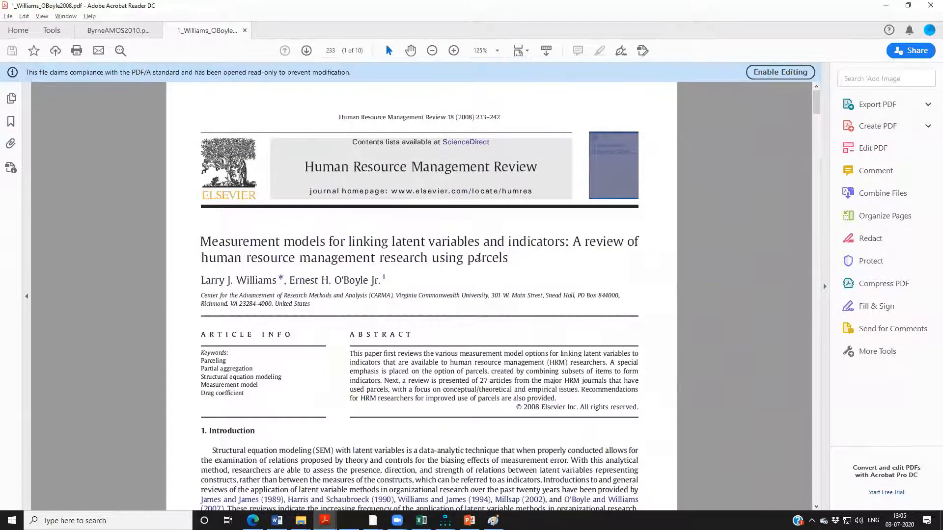
{"action": "key", "text": "ctrl+minus"}
{"action": "scroll", "coordinate": [452, 256], "scroll_direction": "down", "scroll_amount": 1}
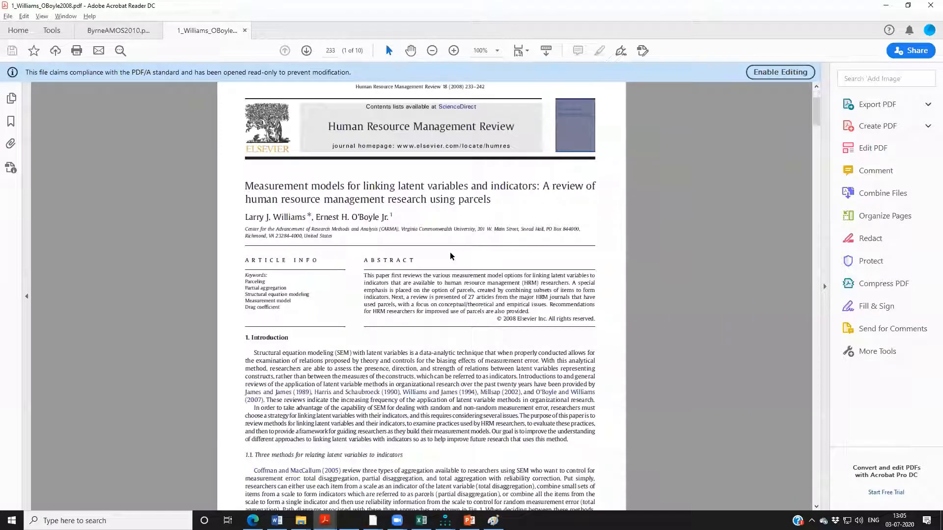
{"action": "scroll", "coordinate": [452, 255], "scroll_direction": "down", "scroll_amount": 15}
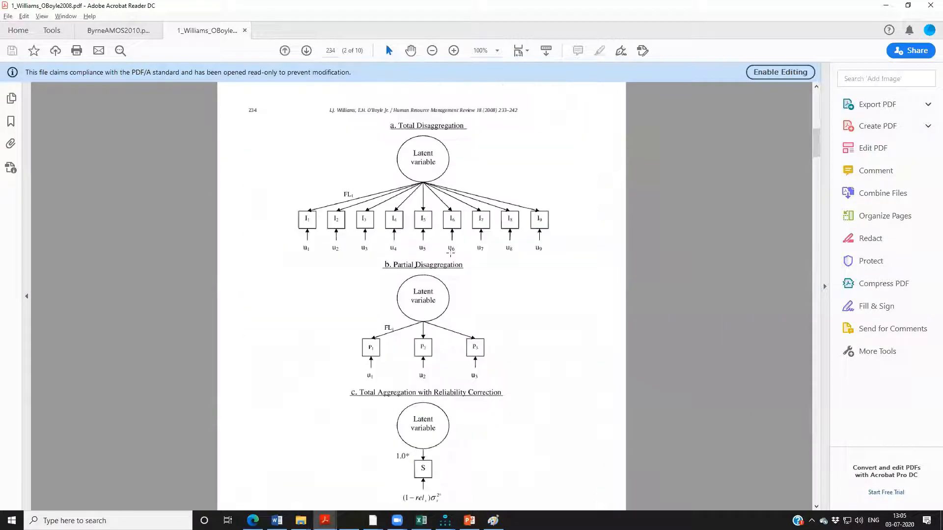
{"action": "scroll", "coordinate": [404, 253], "scroll_direction": "down", "scroll_amount": 1}
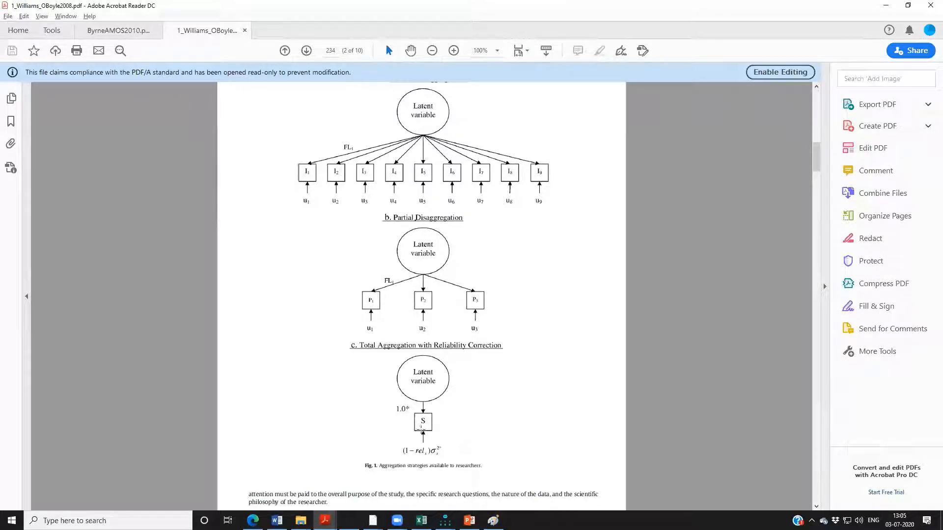
Switch to Amos to view the Smodel_parcels path diagram and return to the Fig. 1 aggregation diagrams in the Williams and O'Boyle PDF.
{"action": "key", "text": "alt+Tab"}
{"action": "key", "text": "alt+Tab"}
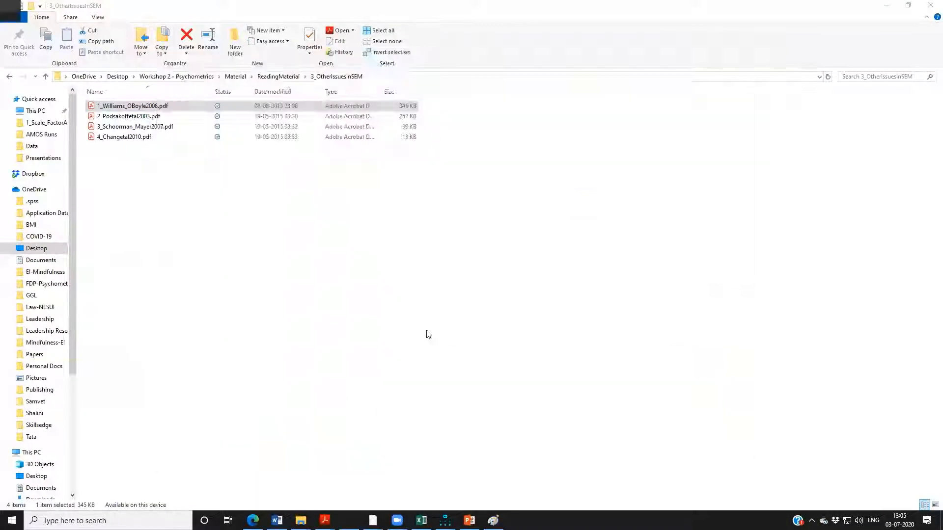
{"action": "key", "text": "alt+Tab"}
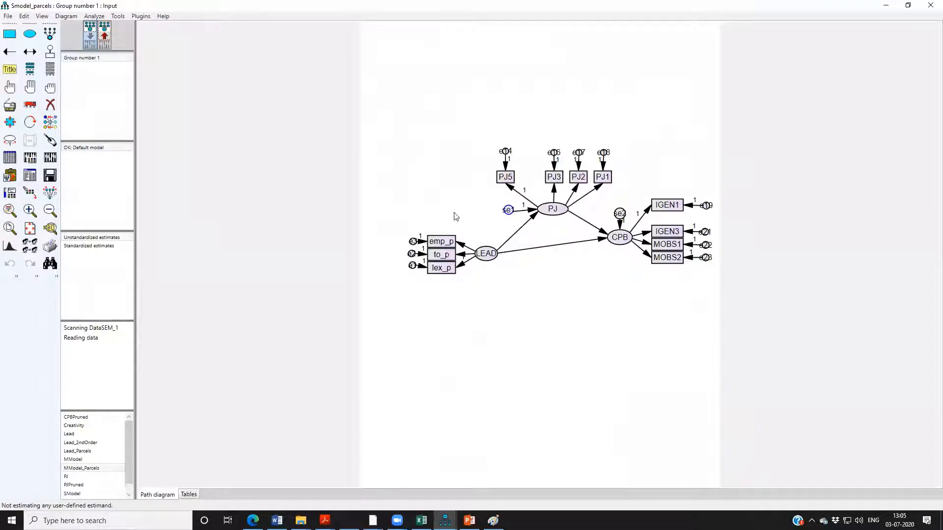
{"action": "key", "text": "alt+Tab"}
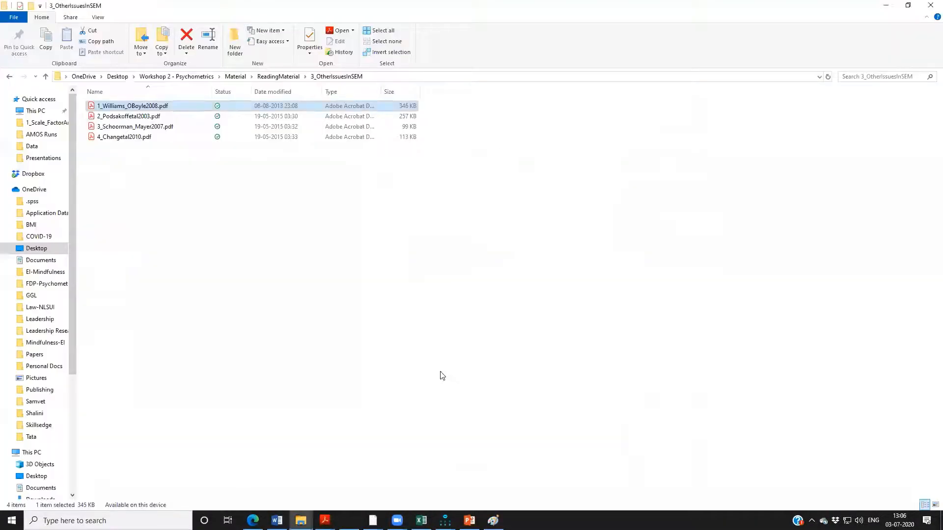
{"action": "key", "text": "alt+Tab"}
{"action": "key", "text": "alt+Tab"}
{"action": "scroll", "coordinate": [439, 305], "scroll_direction": "down", "scroll_amount": 2}
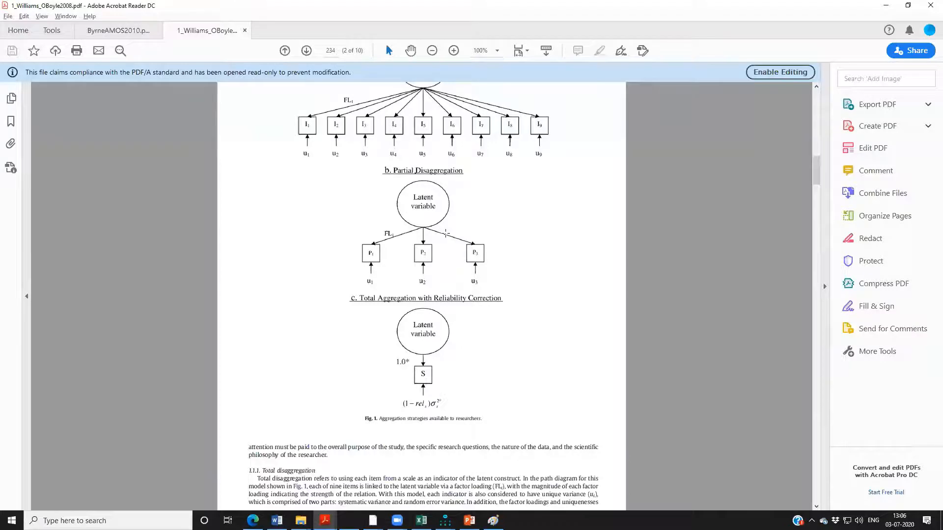
Compare the emp_p, to_p and lex_p parcels of LEAD in Amos with the PDF's Partial Disaggregation diagram, finishing in Amos.
{"action": "key", "text": "alt+Tab"}
{"action": "key", "text": "alt+Tab"}
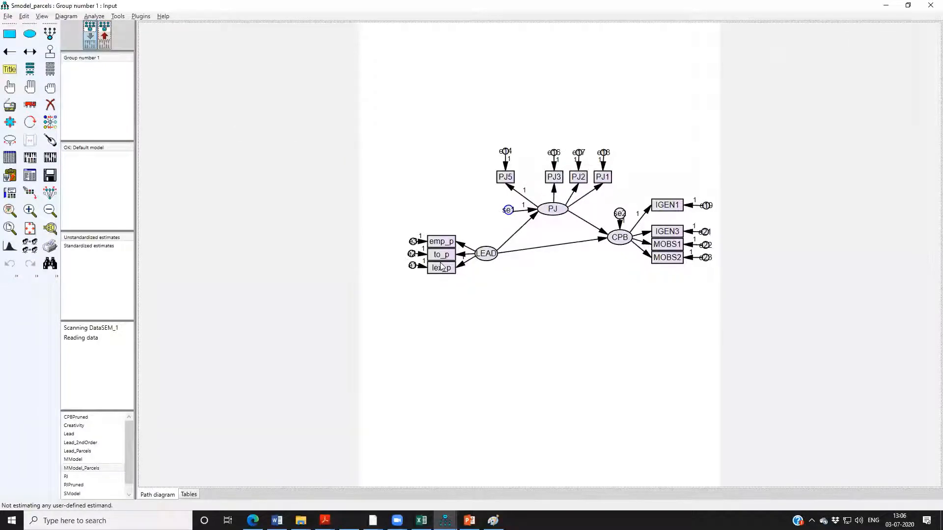
{"action": "key", "text": "alt+Tab"}
{"action": "key", "text": "alt+Tab"}
{"action": "key", "text": "Tab"}
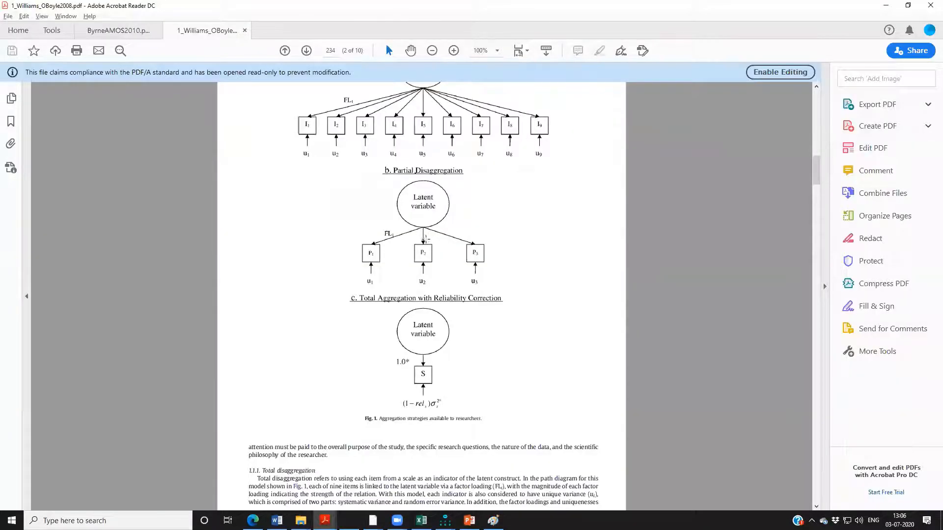
{"action": "key", "text": "alt+Tab"}
{"action": "key", "text": "Tab"}
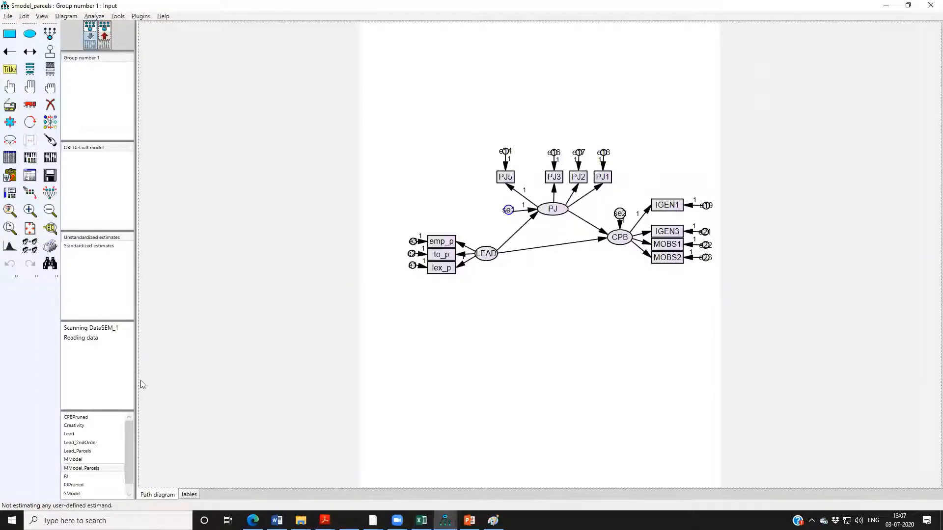
Open MModel, saving the changes to SModel_Parcels, and view its path diagram before opening MModel_Parcels.
{"action": "scroll", "coordinate": [78, 459], "scroll_direction": "down", "scroll_amount": 1}
{"action": "double_click", "coordinate": [77, 453]}
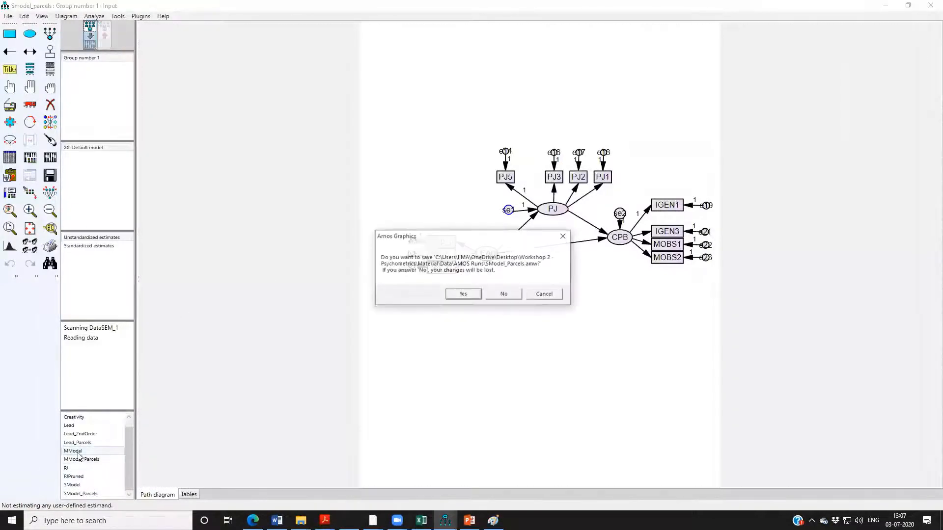
{"action": "left_click", "coordinate": [476, 297]}
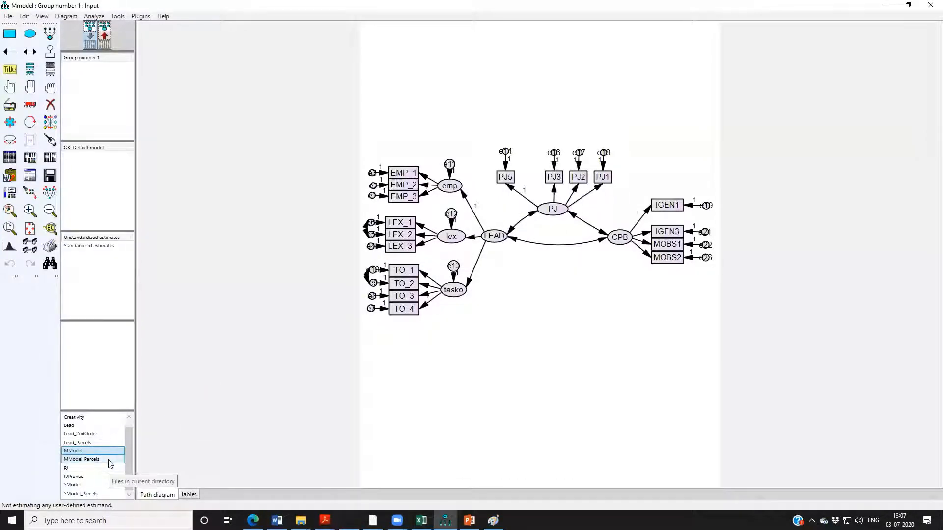
{"action": "double_click", "coordinate": [81, 460]}
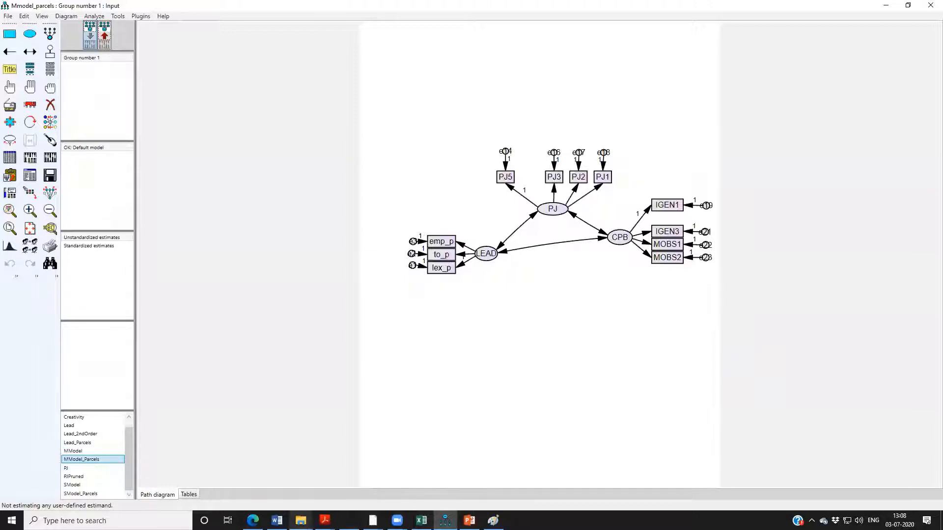
Switch to File Explorer and open 4_Changetal2010.pdf and 1_Williams_OBoyle2008.pdf from the 3_OtherIssuesInSEM folder for a brief look.
{"action": "mouse_move", "coordinate": [301, 521]}
{"action": "left_click", "coordinate": [269, 499]}
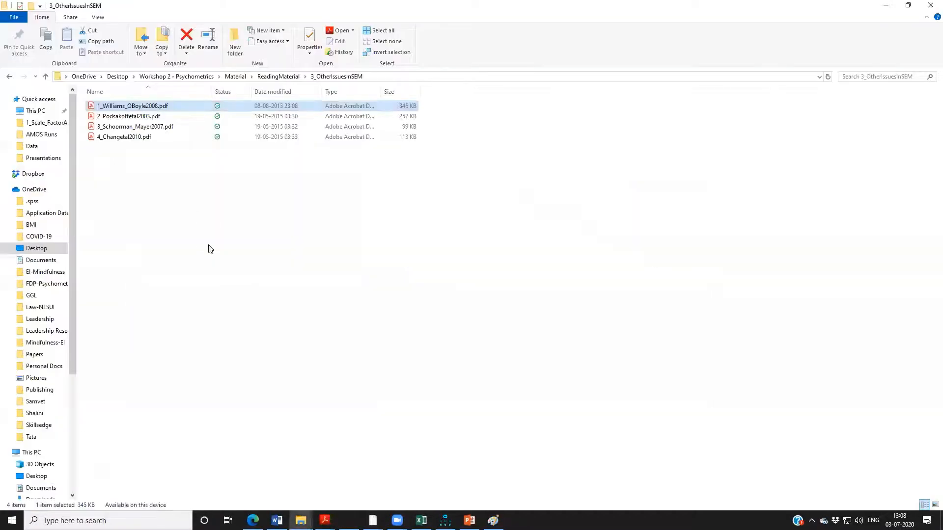
{"action": "double_click", "coordinate": [143, 138]}
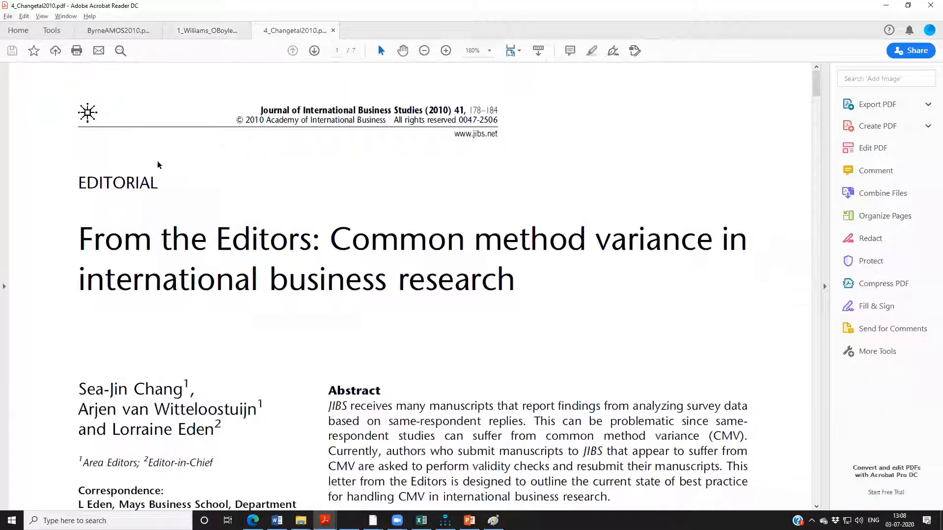
{"action": "key", "text": "alt+Tab"}
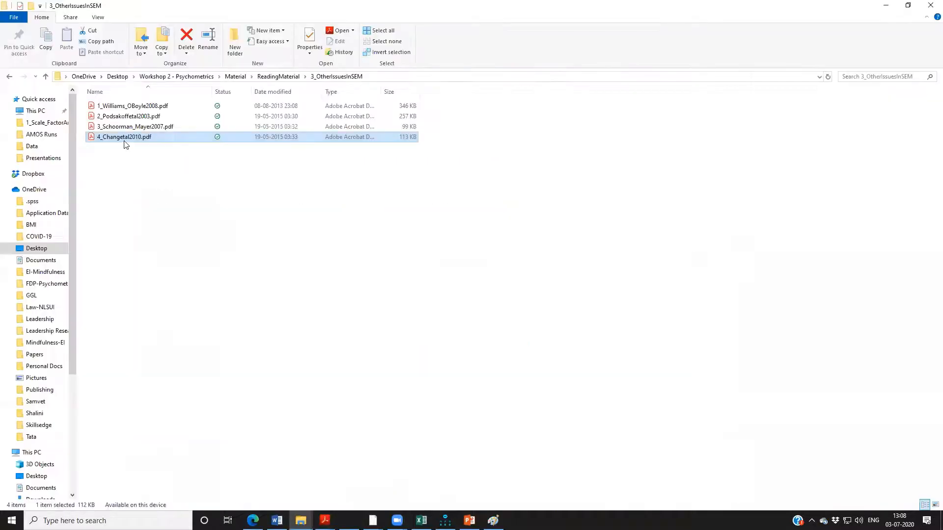
{"action": "double_click", "coordinate": [128, 105]}
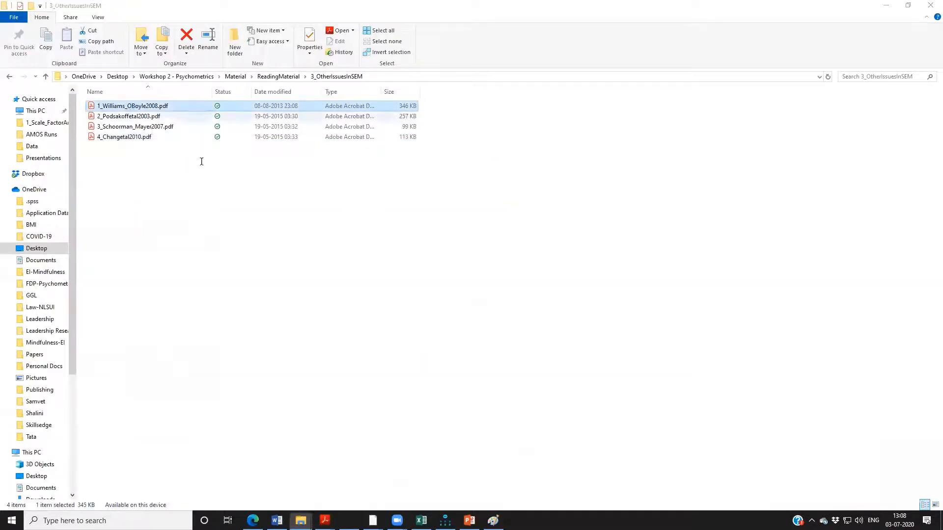
{"action": "key", "text": "alt+Tab"}
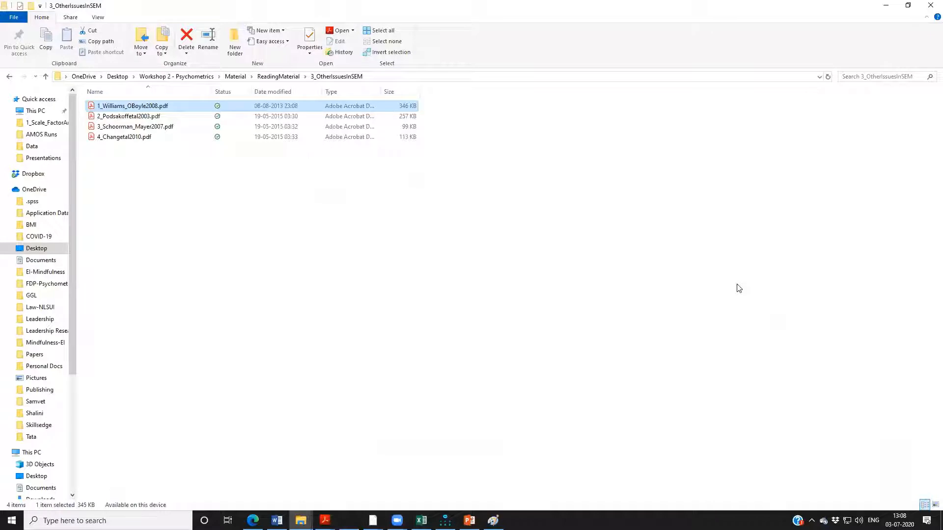
Return to Amos, check the output options in Analysis Properties, and calculate estimates for MModel_Parcels.
{"action": "left_click", "coordinate": [444, 520]}
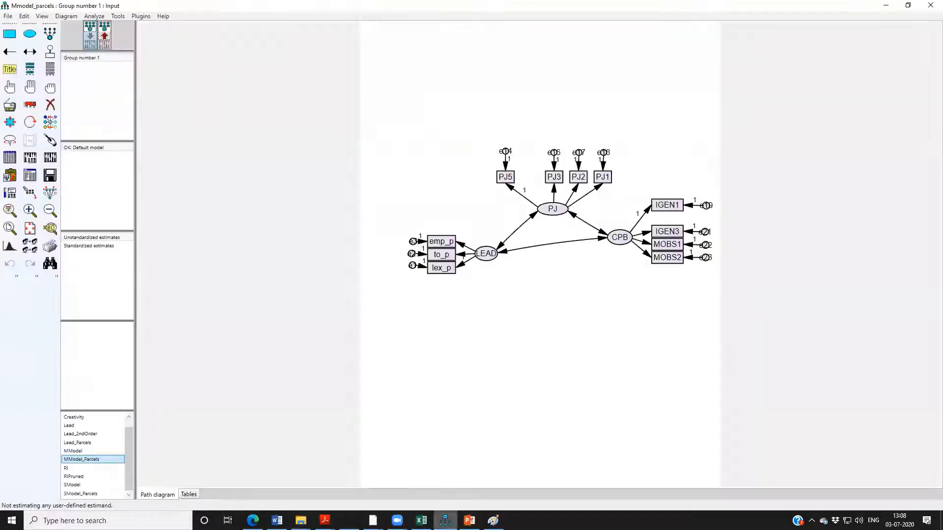
{"action": "left_click", "coordinate": [30, 157]}
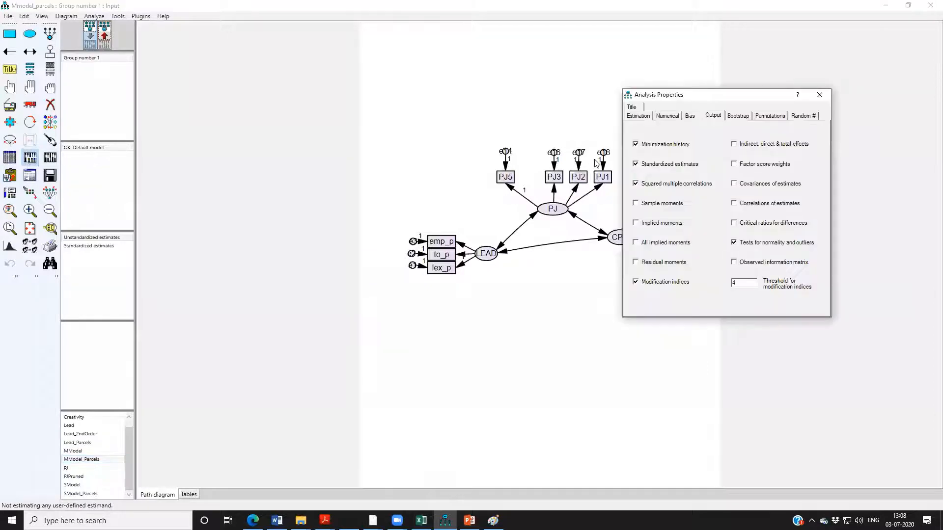
{"action": "left_click", "coordinate": [819, 94]}
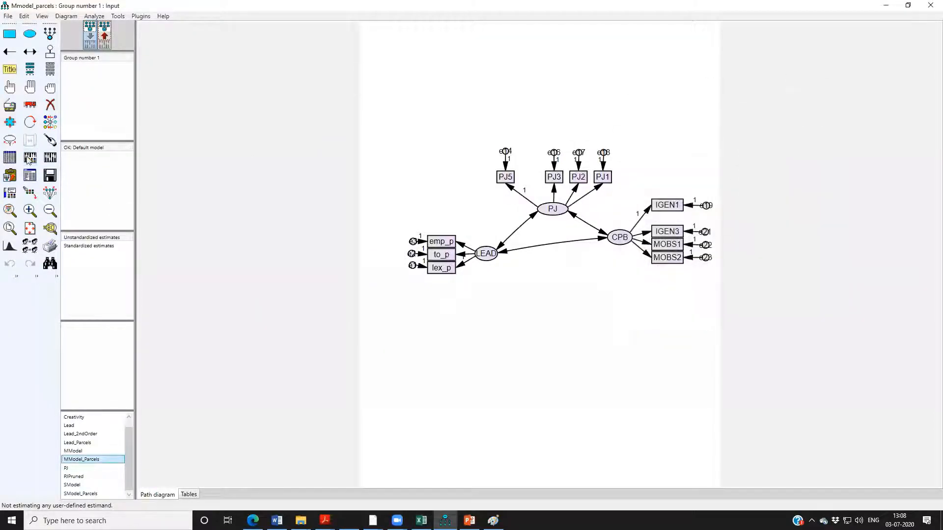
{"action": "left_click", "coordinate": [49, 162]}
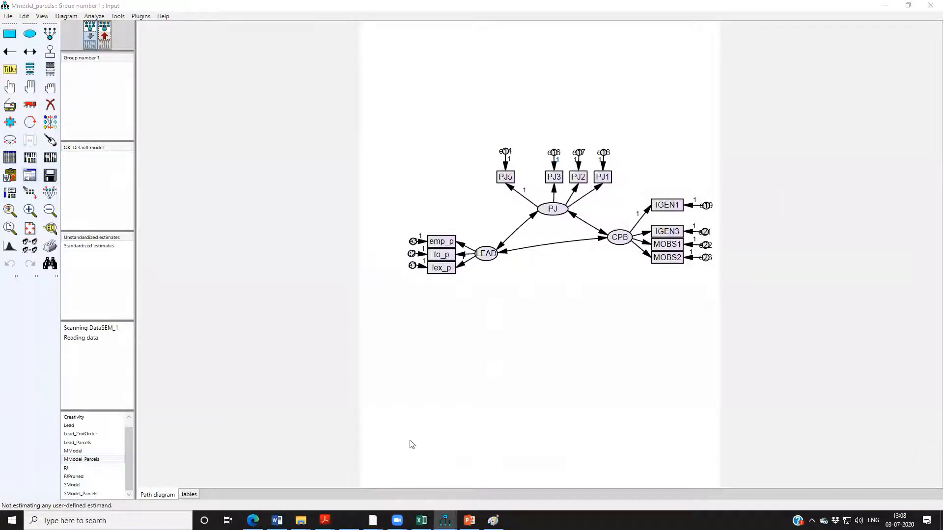
Examine the regression weights in the MModel_Parcels text output beside the path diagram, and close the output.
{"action": "mouse_move", "coordinate": [445, 520]}
{"action": "left_click", "coordinate": [494, 456]}
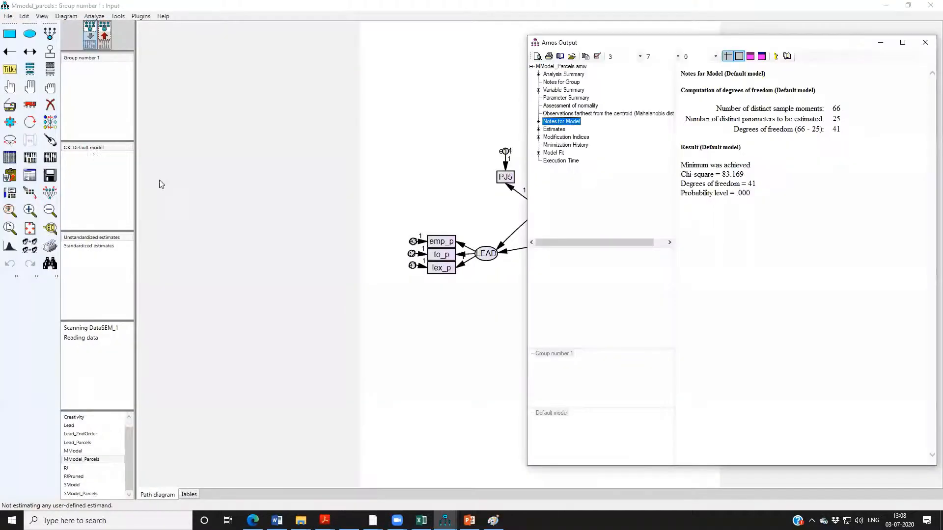
{"action": "left_click", "coordinate": [538, 130]}
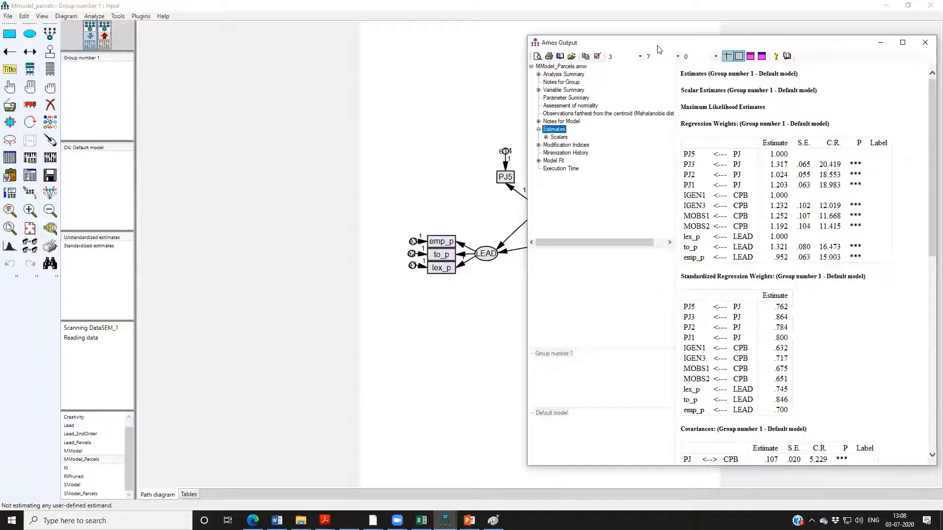
{"action": "left_click_drag", "start_coordinate": [660, 50], "coordinate": [130, 14]}
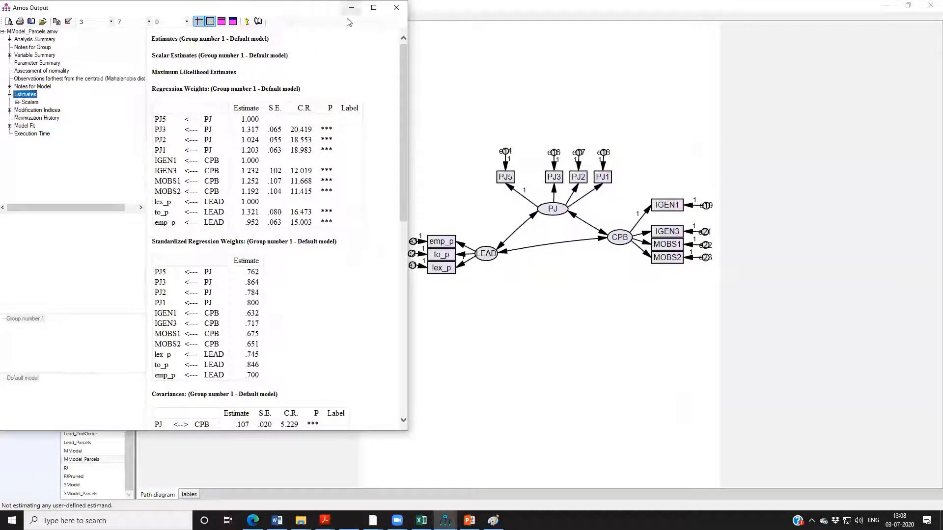
{"action": "left_click", "coordinate": [395, 7]}
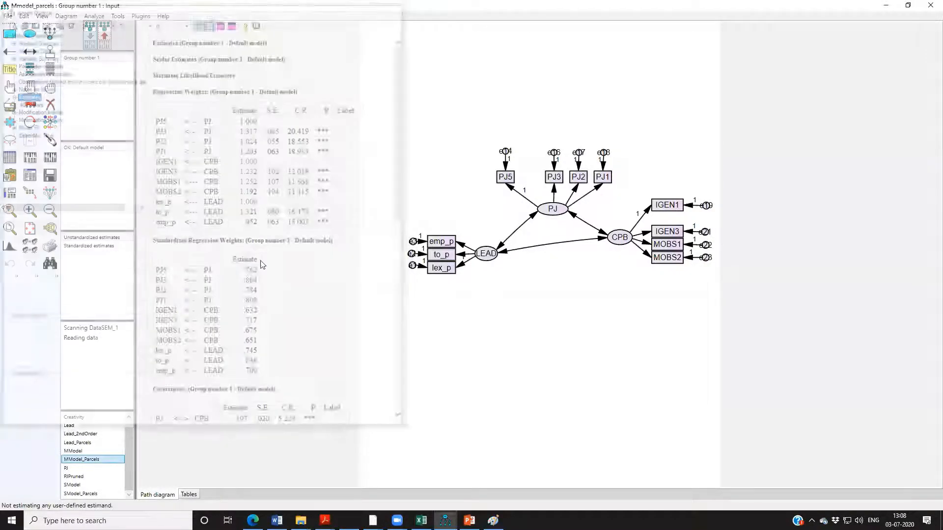
Open SModel, calculate its estimates, and bring up its text output.
{"action": "left_click", "coordinate": [78, 486]}
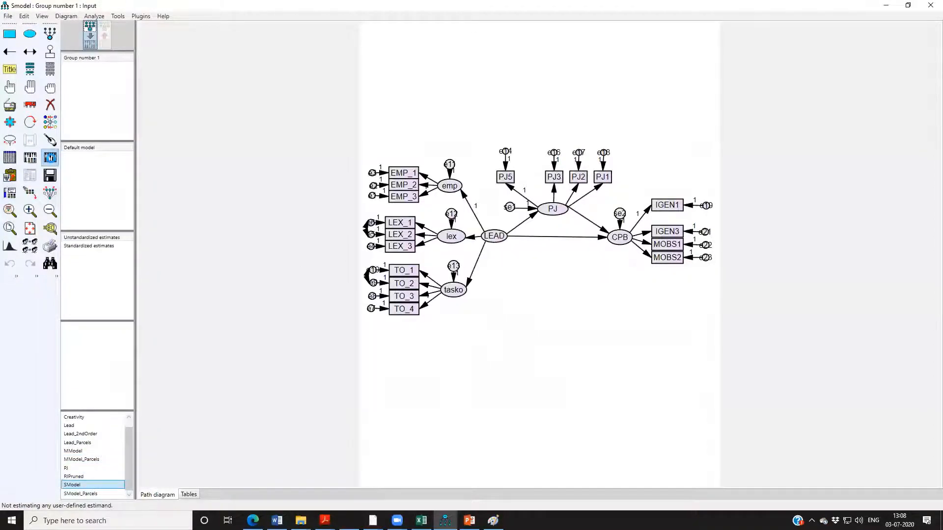
{"action": "left_click", "coordinate": [50, 157]}
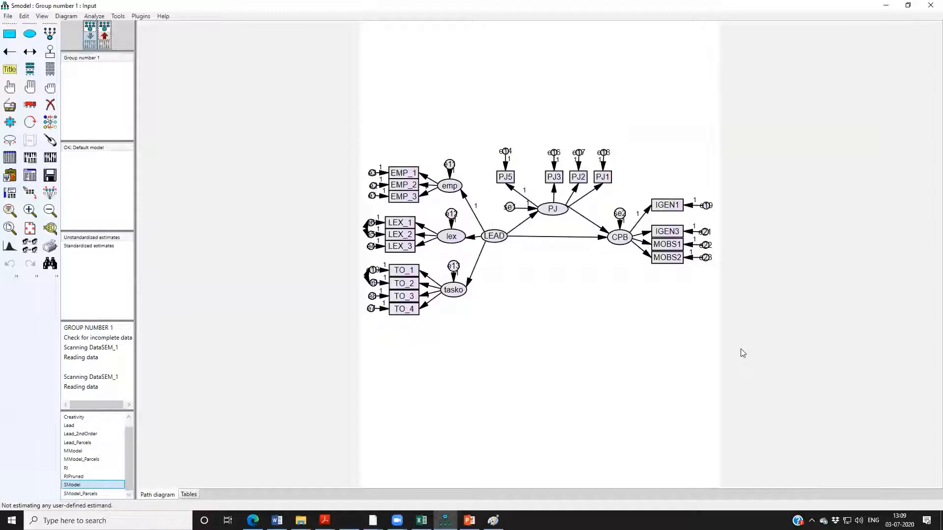
{"action": "left_click", "coordinate": [29, 175]}
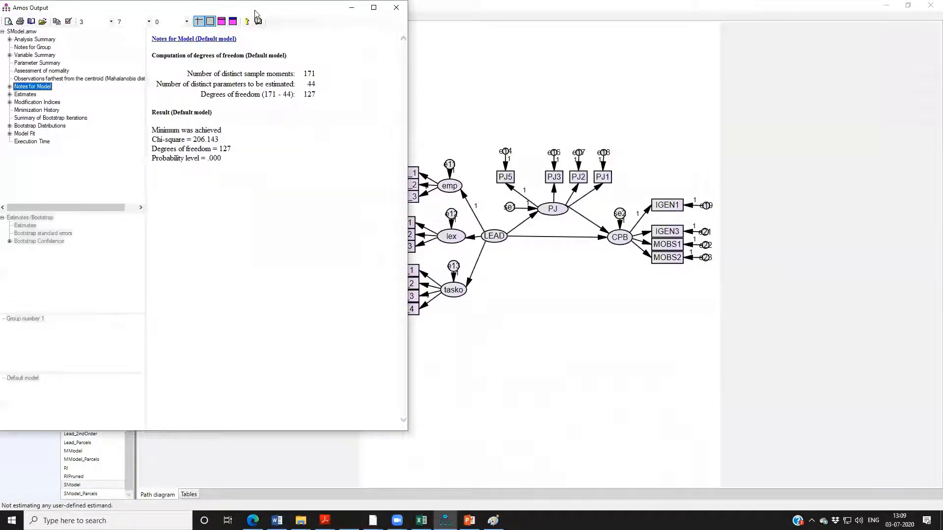
{"action": "left_click_drag", "start_coordinate": [255, 13], "coordinate": [287, 17]}
Examine the standardized indirect effect of LEAD on CPB and its bias-corrected percentile bounds in the SModel output.
{"action": "left_click", "coordinate": [48, 98]}
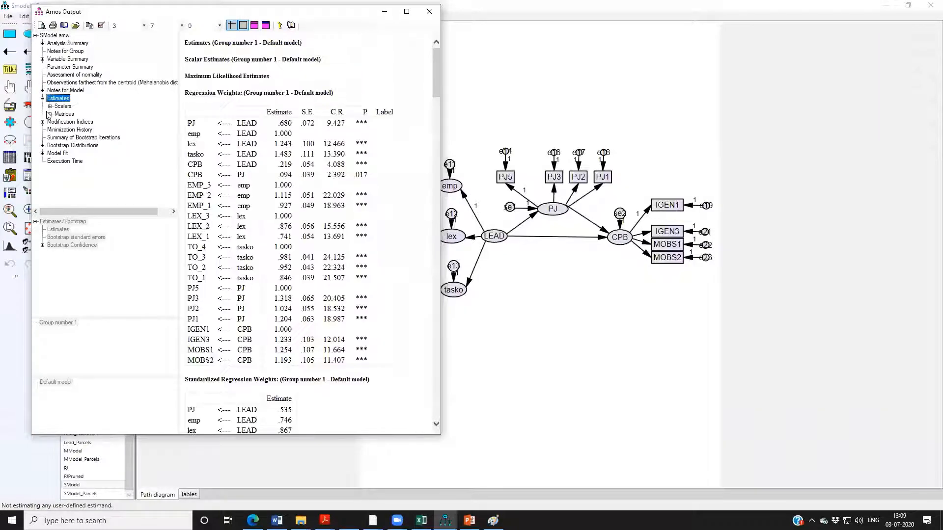
{"action": "left_click", "coordinate": [51, 115]}
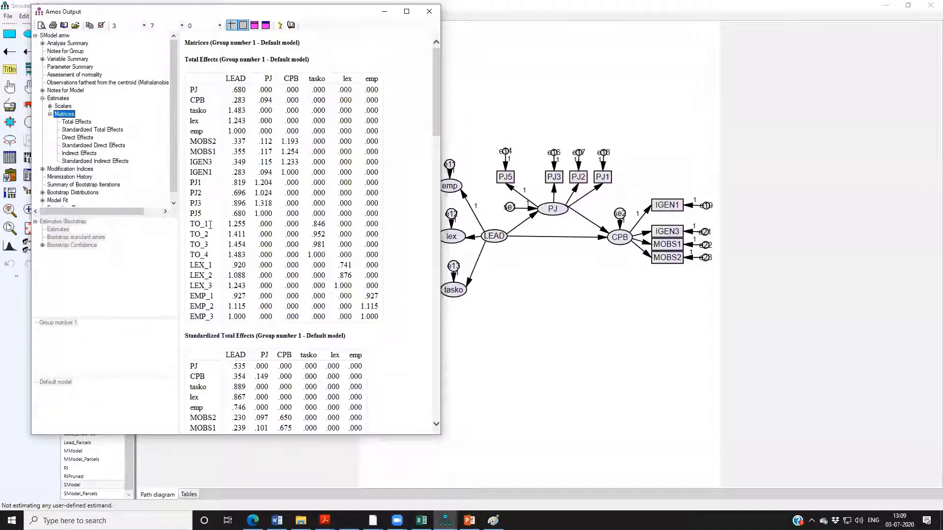
{"action": "left_click", "coordinate": [94, 161]}
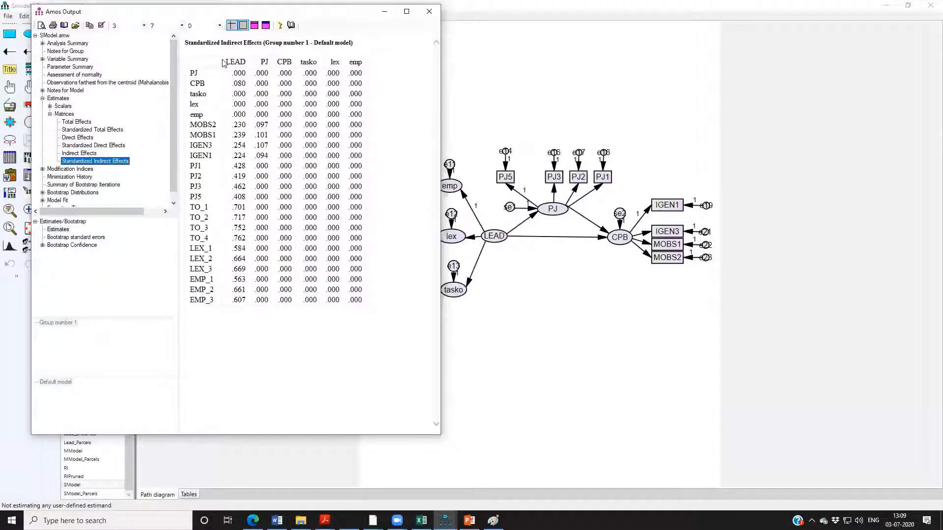
{"action": "left_click_drag", "start_coordinate": [224, 63], "coordinate": [243, 63]}
{"action": "left_click_drag", "start_coordinate": [191, 83], "coordinate": [205, 84]}
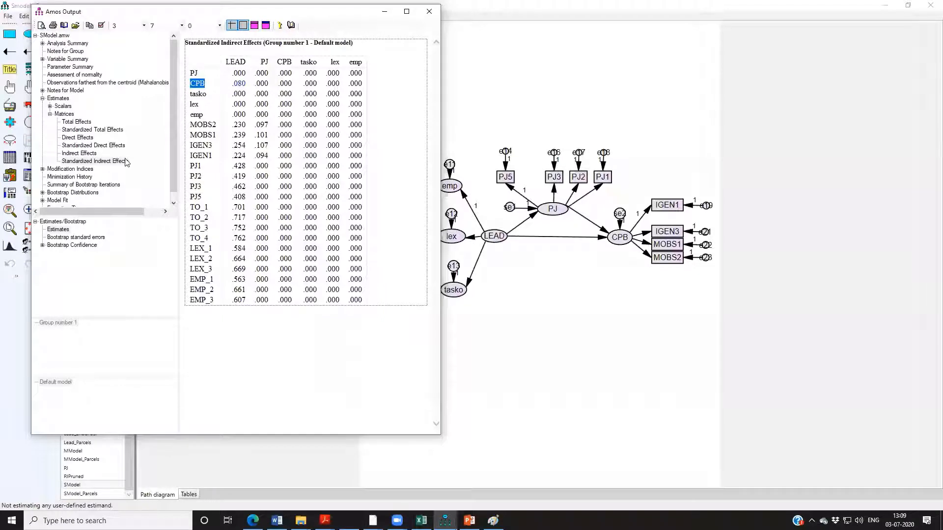
{"action": "left_click", "coordinate": [58, 245]}
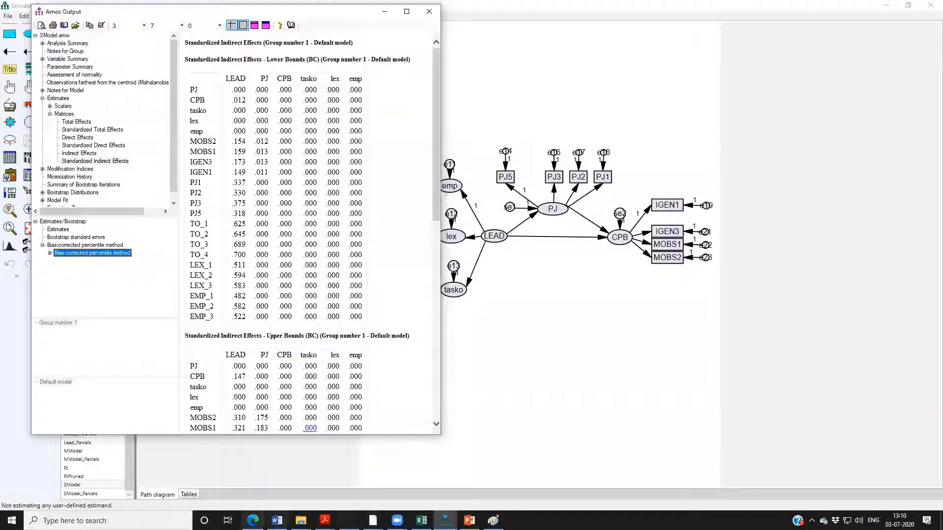
Switch to Microsoft Whiteboard, maximize it, and review the notes down to the nomological validity section.
{"action": "left_click", "coordinate": [349, 521]}
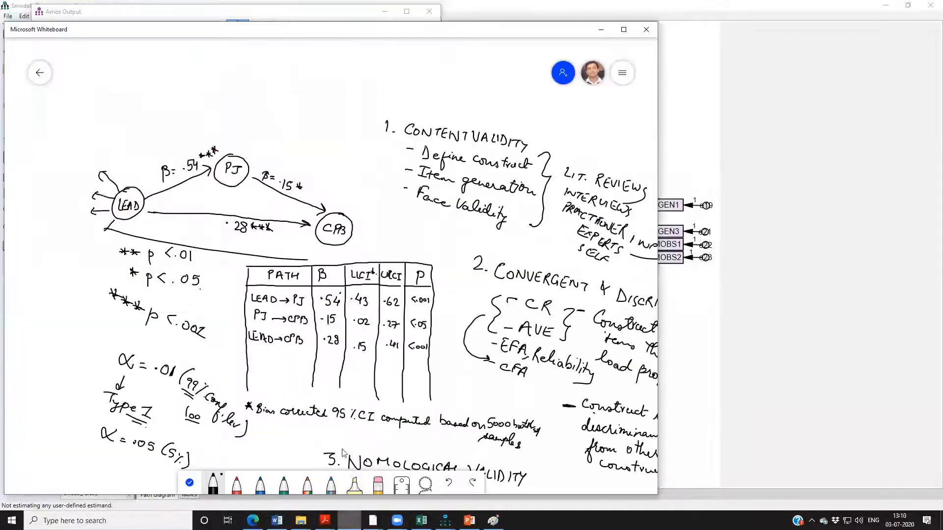
{"action": "left_click", "coordinate": [623, 29]}
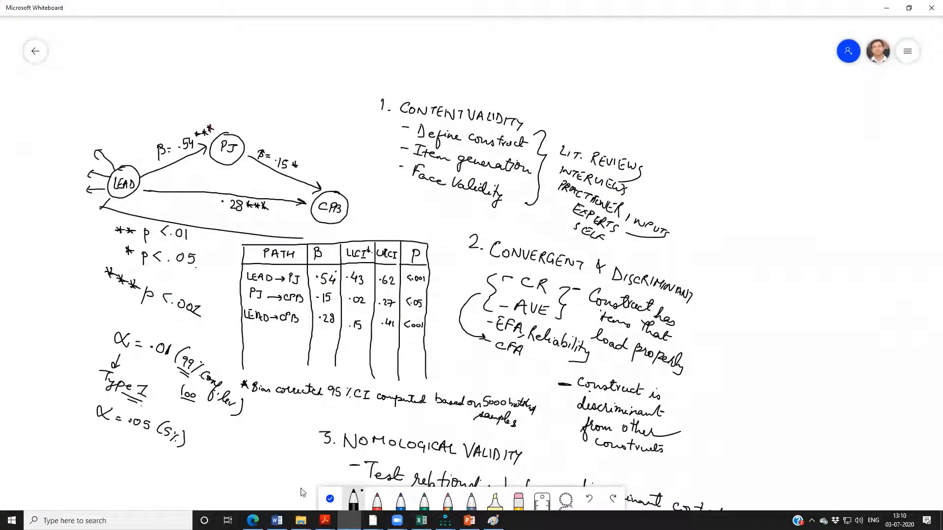
{"action": "left_click", "coordinate": [330, 499]}
{"action": "scroll", "coordinate": [310, 461], "scroll_direction": "down", "scroll_amount": 5}
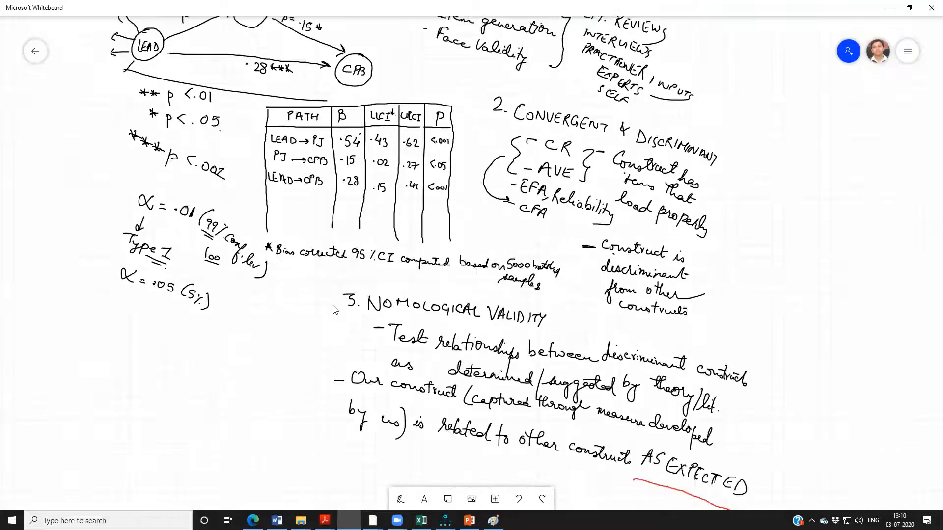
Set the black pen to the second-thinnest tip and return to selection mode.
{"action": "left_click", "coordinate": [399, 498]}
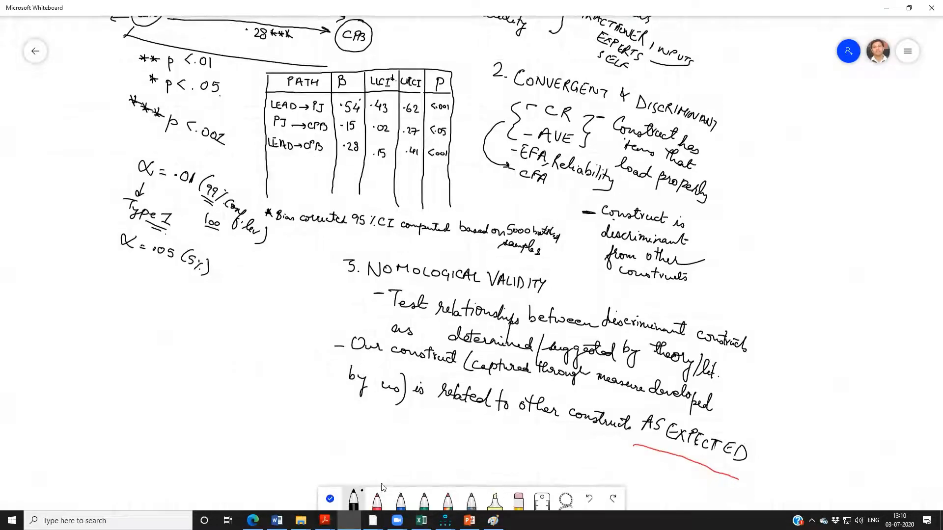
{"action": "left_click", "coordinate": [353, 499]}
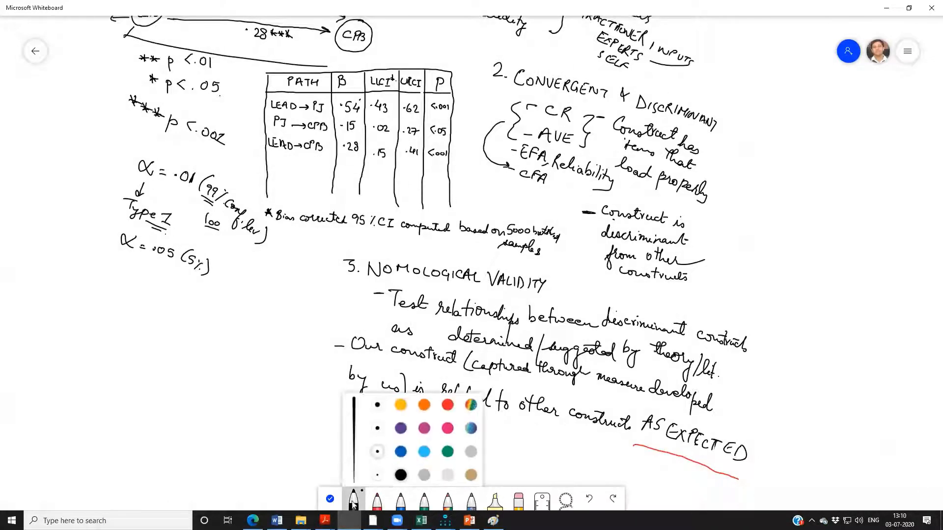
{"action": "left_click", "coordinate": [377, 451]}
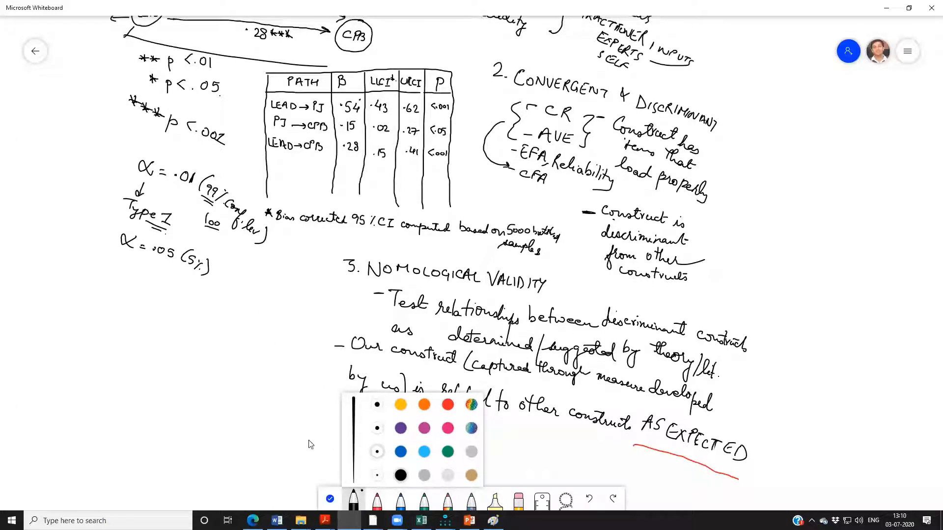
{"action": "left_click", "coordinate": [294, 425]}
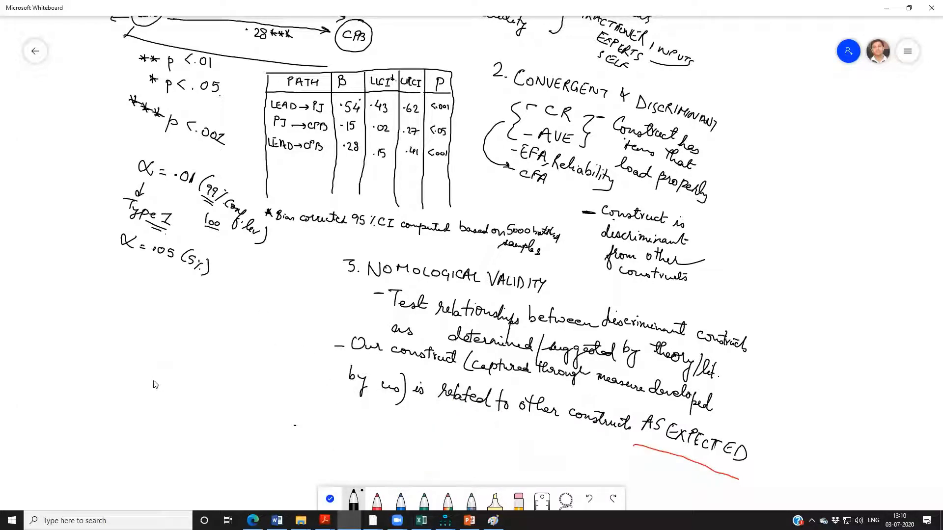
{"action": "left_click", "coordinate": [330, 499]}
Handwrite "IE LEAD → CPB = 0.08 (95% CI:" in black in the empty area above the path diagram.
{"action": "left_click_drag", "start_coordinate": [283, 389], "coordinate": [301, 507]}
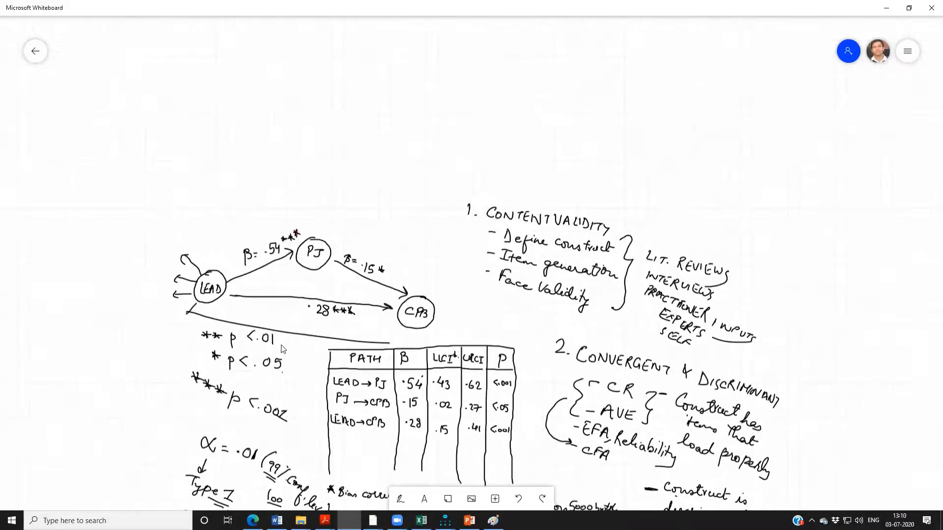
{"action": "left_click", "coordinate": [400, 499]}
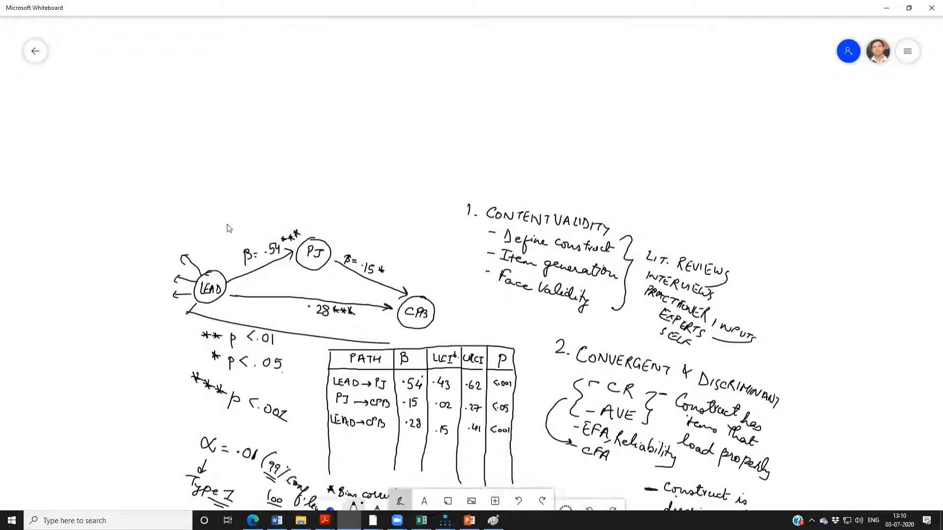
{"action": "mouse_move", "coordinate": [153, 128]}
{"action": "left_mouse_down"}
{"action": "mouse_move", "coordinate": [162, 127]}
{"action": "mouse_move", "coordinate": [157, 136]}
{"action": "left_mouse_up"}
{"action": "left_click_drag", "start_coordinate": [153, 136], "coordinate": [163, 135]}
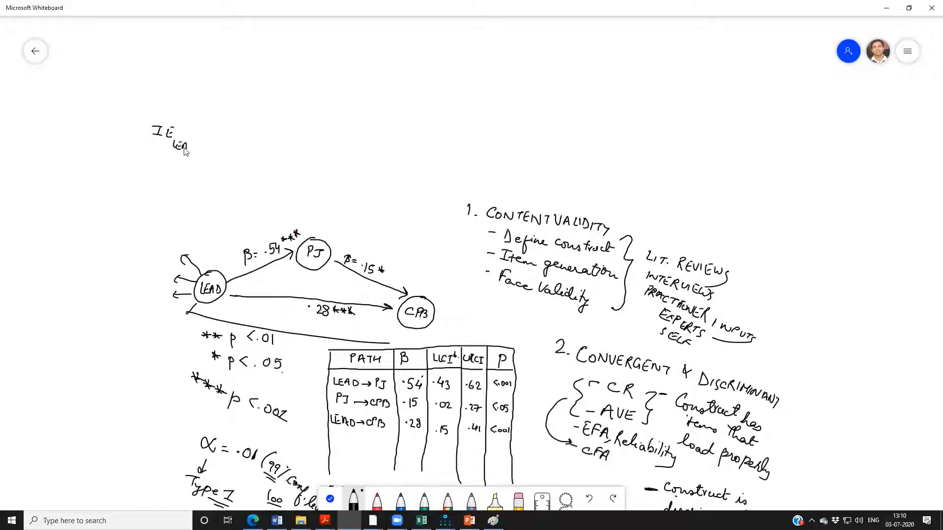
{"action": "left_click_drag", "start_coordinate": [193, 146], "coordinate": [209, 154]}
{"action": "left_click_drag", "start_coordinate": [205, 150], "coordinate": [218, 159]}
{"action": "mouse_move", "coordinate": [222, 151]}
{"action": "left_mouse_down"}
{"action": "mouse_move", "coordinate": [222, 160]}
{"action": "mouse_move", "coordinate": [251, 142]}
{"action": "left_mouse_up"}
{"action": "mouse_move", "coordinate": [245, 148]}
{"action": "left_mouse_down"}
{"action": "mouse_move", "coordinate": [265, 142]}
{"action": "mouse_move", "coordinate": [309, 168]}
{"action": "mouse_move", "coordinate": [346, 174]}
{"action": "left_mouse_up"}
{"action": "mouse_move", "coordinate": [353, 169]}
{"action": "left_mouse_down"}
{"action": "mouse_move", "coordinate": [350, 177]}
{"action": "mouse_move", "coordinate": [356, 171]}
{"action": "left_mouse_up"}
{"action": "left_click_drag", "start_coordinate": [346, 176], "coordinate": [354, 178]}
{"action": "left_click", "coordinate": [362, 174]}
{"action": "left_click", "coordinate": [355, 181]}
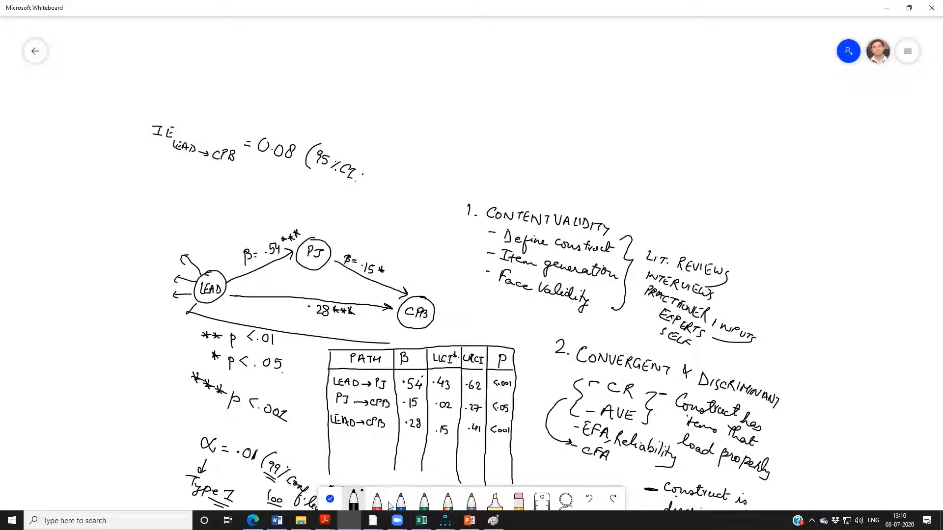
Check the bias-corrected bounds for LEAD on CPB in Amos Output and complete the whiteboard interval with ".01 – .15)".
{"action": "left_click", "coordinate": [444, 520]}
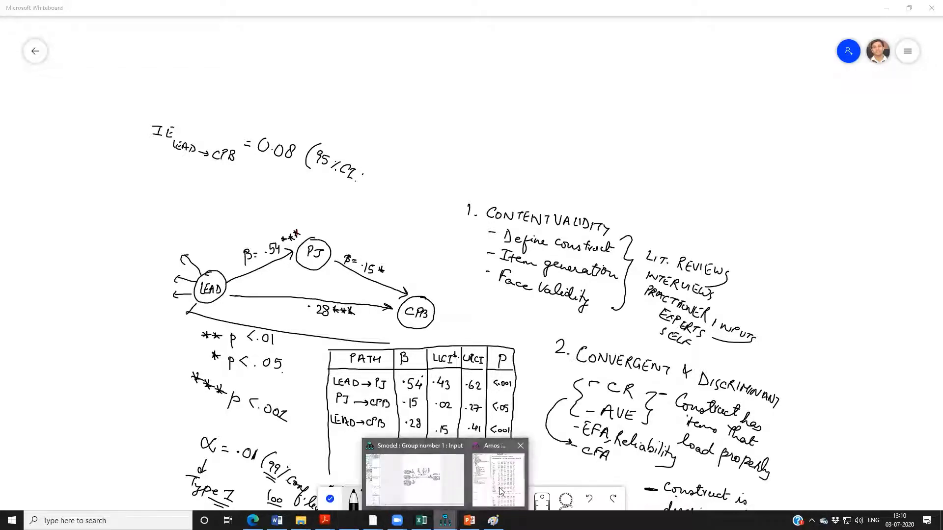
{"action": "left_click", "coordinate": [500, 491]}
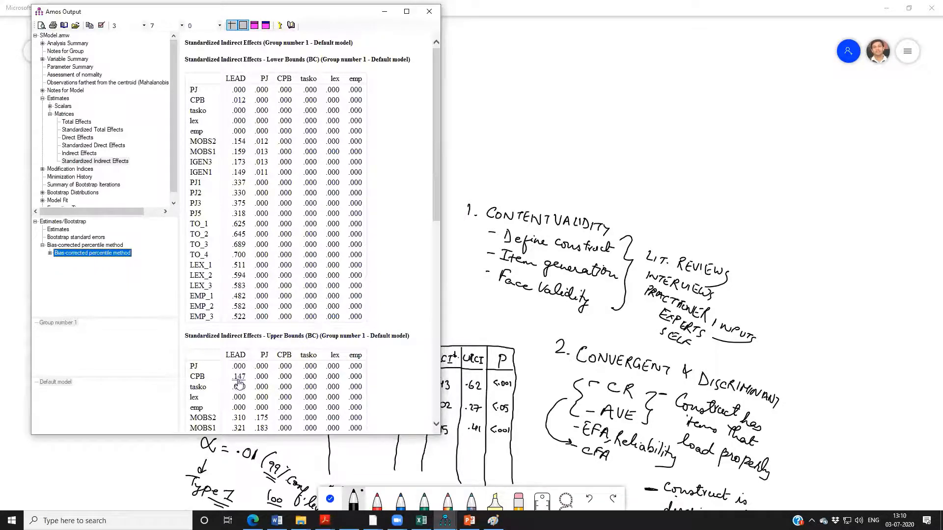
{"action": "left_click", "coordinate": [468, 128]}
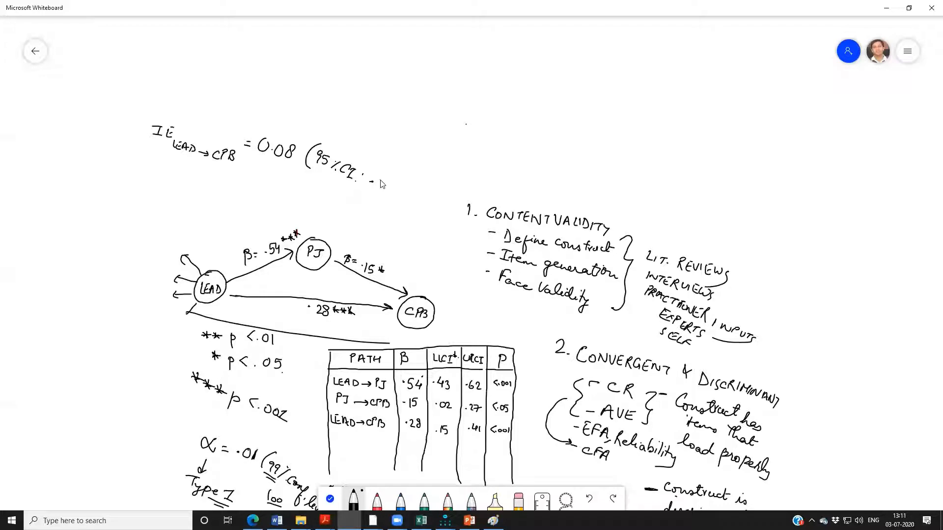
{"action": "left_click_drag", "start_coordinate": [382, 181], "coordinate": [431, 205]}
Write "Since '0' is not in this interval significant mediation via PJ" below the interval and "PJ mediates LEAD → CPB relationship" above it.
{"action": "left_click_drag", "start_coordinate": [175, 160], "coordinate": [168, 170]}
{"action": "left_click_drag", "start_coordinate": [179, 168], "coordinate": [193, 177]}
{"action": "mouse_move", "coordinate": [199, 171]}
{"action": "left_mouse_down"}
{"action": "mouse_move", "coordinate": [229, 169]}
{"action": "mouse_move", "coordinate": [252, 182]}
{"action": "left_mouse_up"}
{"action": "mouse_move", "coordinate": [270, 189]}
{"action": "left_mouse_down"}
{"action": "mouse_move", "coordinate": [277, 182]}
{"action": "mouse_move", "coordinate": [295, 194]}
{"action": "mouse_move", "coordinate": [293, 180]}
{"action": "mouse_move", "coordinate": [333, 202]}
{"action": "left_mouse_up"}
{"action": "left_click_drag", "start_coordinate": [330, 193], "coordinate": [350, 202]}
{"action": "mouse_move", "coordinate": [350, 199]}
{"action": "left_mouse_down"}
{"action": "mouse_move", "coordinate": [397, 221]}
{"action": "mouse_move", "coordinate": [413, 210]}
{"action": "mouse_move", "coordinate": [407, 229]}
{"action": "left_mouse_up"}
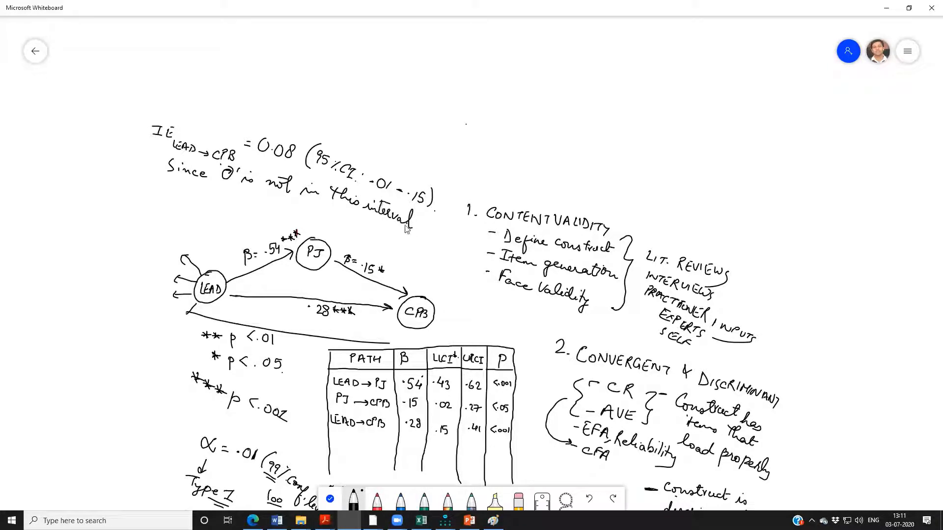
{"action": "mouse_move", "coordinate": [162, 190]}
{"action": "left_mouse_down"}
{"action": "mouse_move", "coordinate": [156, 198]}
{"action": "mouse_move", "coordinate": [305, 206]}
{"action": "mouse_move", "coordinate": [396, 230]}
{"action": "mouse_move", "coordinate": [391, 239]}
{"action": "left_mouse_up"}
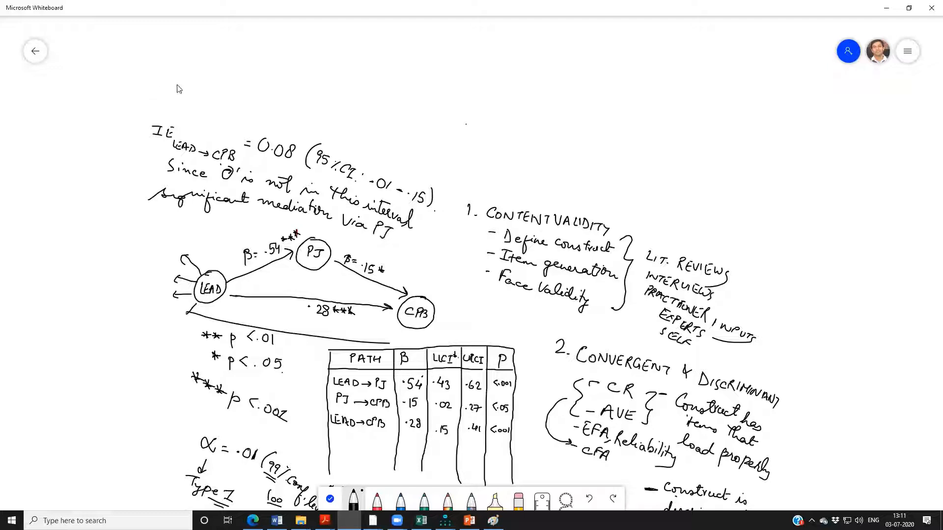
{"action": "mouse_move", "coordinate": [179, 79]}
{"action": "left_mouse_down"}
{"action": "mouse_move", "coordinate": [216, 96]}
{"action": "mouse_move", "coordinate": [283, 91]}
{"action": "mouse_move", "coordinate": [319, 109]}
{"action": "mouse_move", "coordinate": [365, 106]}
{"action": "mouse_move", "coordinate": [376, 123]}
{"action": "mouse_move", "coordinate": [422, 116]}
{"action": "mouse_move", "coordinate": [457, 134]}
{"action": "left_mouse_up"}
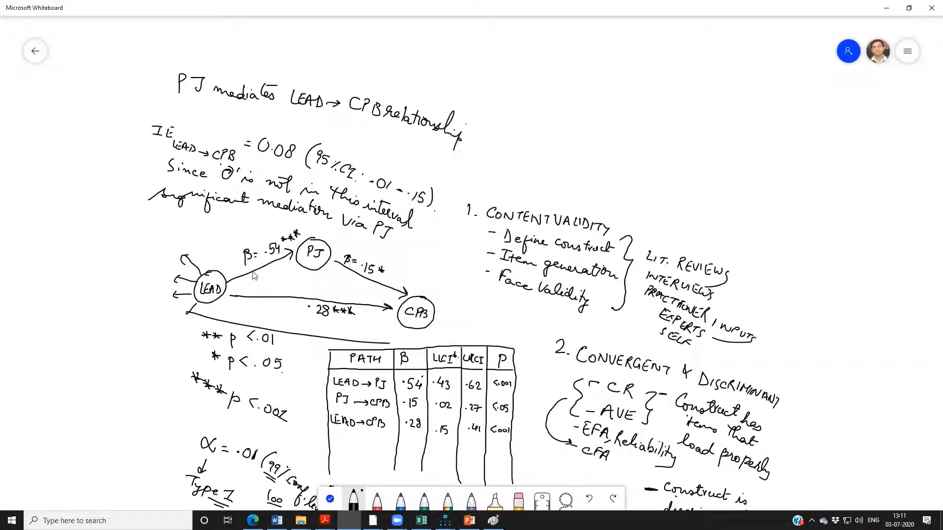
Label the path diagram's LEAD–PJ arrow a, the PJ–CPB arrow b, and the LEAD–CPB arrow c.
{"action": "left_click_drag", "start_coordinate": [278, 269], "coordinate": [284, 279]}
{"action": "left_click_drag", "start_coordinate": [347, 271], "coordinate": [352, 276]}
{"action": "left_click_drag", "start_coordinate": [293, 305], "coordinate": [292, 311]}
Write the direct effect formula "DE = c" above the content validity notes.
{"action": "left_click_drag", "start_coordinate": [527, 84], "coordinate": [526, 99]}
{"action": "mouse_move", "coordinate": [526, 82]}
{"action": "left_mouse_down"}
{"action": "mouse_move", "coordinate": [527, 98]}
{"action": "mouse_move", "coordinate": [542, 101]}
{"action": "left_mouse_up"}
{"action": "left_click_drag", "start_coordinate": [542, 100], "coordinate": [550, 85]}
{"action": "left_click_drag", "start_coordinate": [542, 92], "coordinate": [548, 93]}
{"action": "left_click_drag", "start_coordinate": [563, 90], "coordinate": [595, 102]}
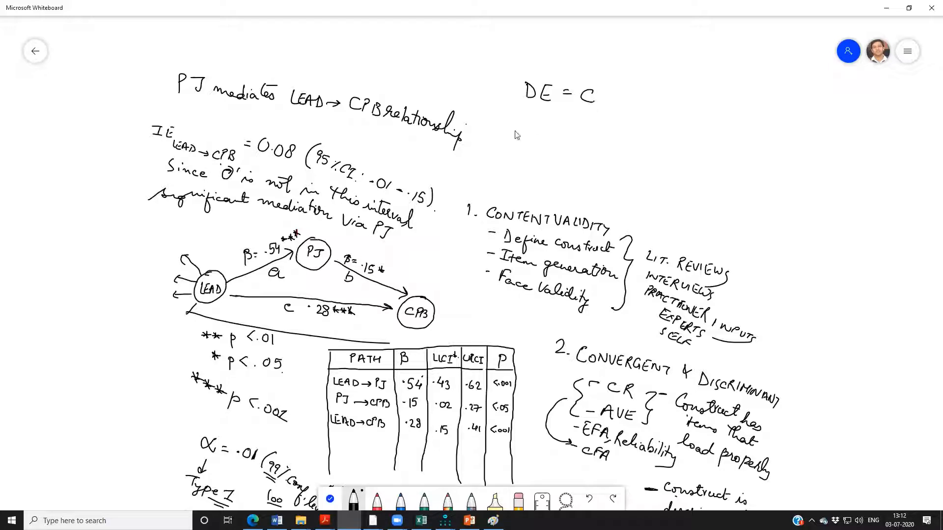
Write the indirect effect formula "IE = a * b" beneath the direct effect formula.
{"action": "left_click_drag", "start_coordinate": [525, 119], "coordinate": [524, 129]}
{"action": "left_click_drag", "start_coordinate": [516, 130], "coordinate": [528, 129]}
{"action": "mouse_move", "coordinate": [532, 120]}
{"action": "left_mouse_down"}
{"action": "mouse_move", "coordinate": [540, 128]}
{"action": "mouse_move", "coordinate": [541, 119]}
{"action": "left_mouse_up"}
{"action": "left_click_drag", "start_coordinate": [549, 121], "coordinate": [556, 123]}
{"action": "left_click_drag", "start_coordinate": [549, 127], "coordinate": [556, 127]}
{"action": "left_click_drag", "start_coordinate": [578, 123], "coordinate": [580, 134]}
{"action": "mouse_move", "coordinate": [597, 117]}
{"action": "left_mouse_down"}
{"action": "mouse_move", "coordinate": [596, 138]}
{"action": "mouse_move", "coordinate": [623, 142]}
{"action": "left_mouse_up"}
Write the total effect formula "TE = c + ab" beneath the indirect effect formula and underline it twice.
{"action": "mouse_move", "coordinate": [533, 147]}
{"action": "left_mouse_down"}
{"action": "mouse_move", "coordinate": [546, 146]}
{"action": "mouse_move", "coordinate": [539, 158]}
{"action": "mouse_move", "coordinate": [547, 159]}
{"action": "left_mouse_up"}
{"action": "left_click_drag", "start_coordinate": [548, 152], "coordinate": [578, 156]}
{"action": "mouse_move", "coordinate": [603, 156]}
{"action": "left_mouse_down"}
{"action": "mouse_move", "coordinate": [604, 166]}
{"action": "mouse_move", "coordinate": [622, 163]}
{"action": "left_mouse_up"}
{"action": "mouse_move", "coordinate": [616, 156]}
{"action": "left_mouse_down"}
{"action": "mouse_move", "coordinate": [616, 172]}
{"action": "mouse_move", "coordinate": [653, 182]}
{"action": "left_mouse_up"}
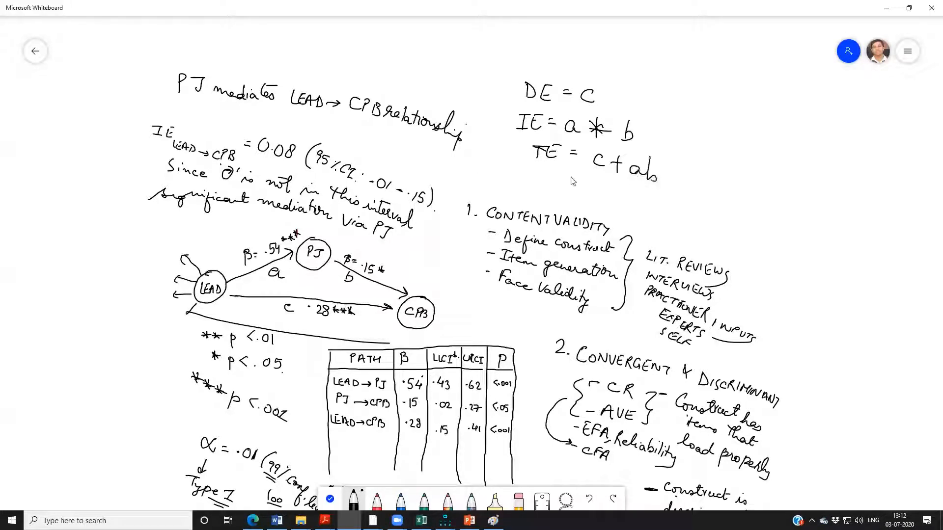
{"action": "left_click_drag", "start_coordinate": [570, 178], "coordinate": [664, 193]}
{"action": "left_click_drag", "start_coordinate": [595, 170], "coordinate": [640, 180]}
Draw a vertical divider beside the effect formulas and write the underlined heading "Test of mediation" on its far side.
{"action": "left_click_drag", "start_coordinate": [695, 84], "coordinate": [692, 169]}
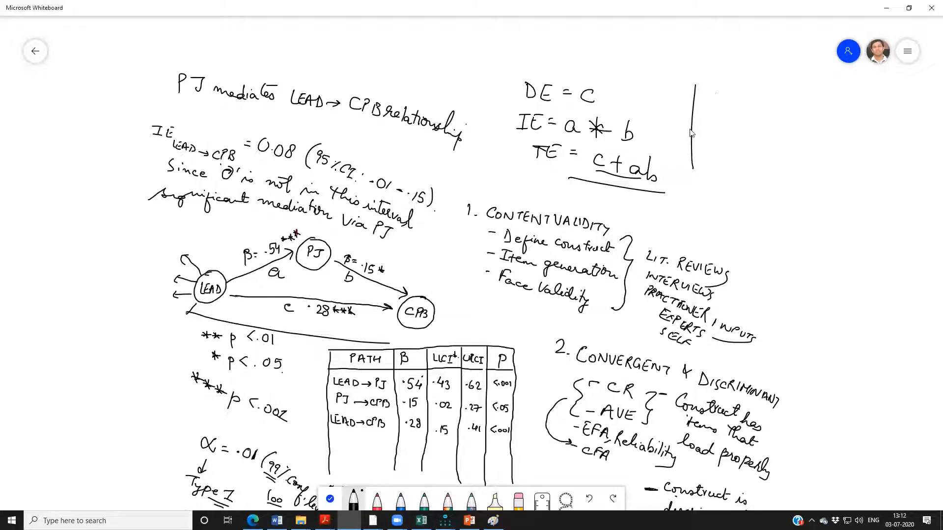
{"action": "left_click_drag", "start_coordinate": [715, 77], "coordinate": [733, 79]}
{"action": "mouse_move", "coordinate": [725, 79]}
{"action": "left_mouse_down"}
{"action": "mouse_move", "coordinate": [724, 91]}
{"action": "mouse_move", "coordinate": [740, 90]}
{"action": "left_mouse_up"}
{"action": "mouse_move", "coordinate": [749, 83]}
{"action": "left_mouse_down"}
{"action": "mouse_move", "coordinate": [744, 92]}
{"action": "mouse_move", "coordinate": [754, 91]}
{"action": "left_mouse_up"}
{"action": "left_click_drag", "start_coordinate": [748, 83], "coordinate": [768, 89]}
{"action": "left_click", "coordinate": [768, 85]}
{"action": "mouse_move", "coordinate": [780, 78]}
{"action": "left_mouse_down"}
{"action": "mouse_move", "coordinate": [774, 109]}
{"action": "mouse_move", "coordinate": [786, 92]}
{"action": "left_mouse_up"}
{"action": "mouse_move", "coordinate": [789, 96]}
{"action": "left_mouse_down"}
{"action": "mouse_move", "coordinate": [886, 96]}
{"action": "mouse_move", "coordinate": [827, 116]}
{"action": "left_mouse_up"}
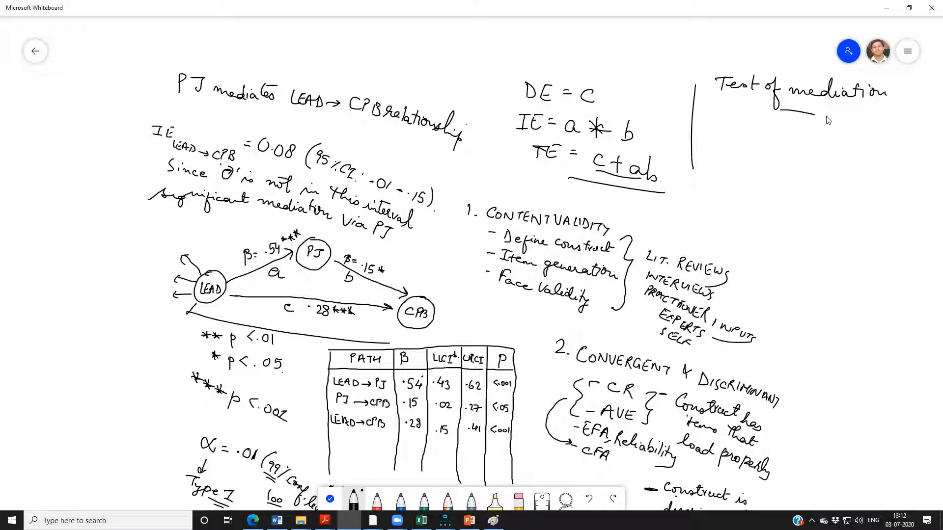
Write the hypotheses "H0: ab = 0" and "H1: ab ≠ 0" under the mediation test heading.
{"action": "mouse_move", "coordinate": [730, 124]}
{"action": "left_mouse_down"}
{"action": "mouse_move", "coordinate": [731, 135]}
{"action": "mouse_move", "coordinate": [811, 128]}
{"action": "left_mouse_up"}
{"action": "left_click", "coordinate": [744, 134]}
{"action": "left_click", "coordinate": [755, 125]}
{"action": "left_click", "coordinate": [755, 135]}
{"action": "left_click_drag", "start_coordinate": [728, 138], "coordinate": [728, 154]}
{"action": "left_click_drag", "start_coordinate": [740, 140], "coordinate": [740, 145]}
{"action": "mouse_move", "coordinate": [737, 150]}
{"action": "left_mouse_down"}
{"action": "mouse_move", "coordinate": [739, 158]}
{"action": "mouse_move", "coordinate": [800, 147]}
{"action": "mouse_move", "coordinate": [790, 167]}
{"action": "left_mouse_up"}
{"action": "left_click", "coordinate": [756, 144]}
{"action": "left_click", "coordinate": [755, 150]}
{"action": "left_click_drag", "start_coordinate": [803, 150], "coordinate": [806, 146]}
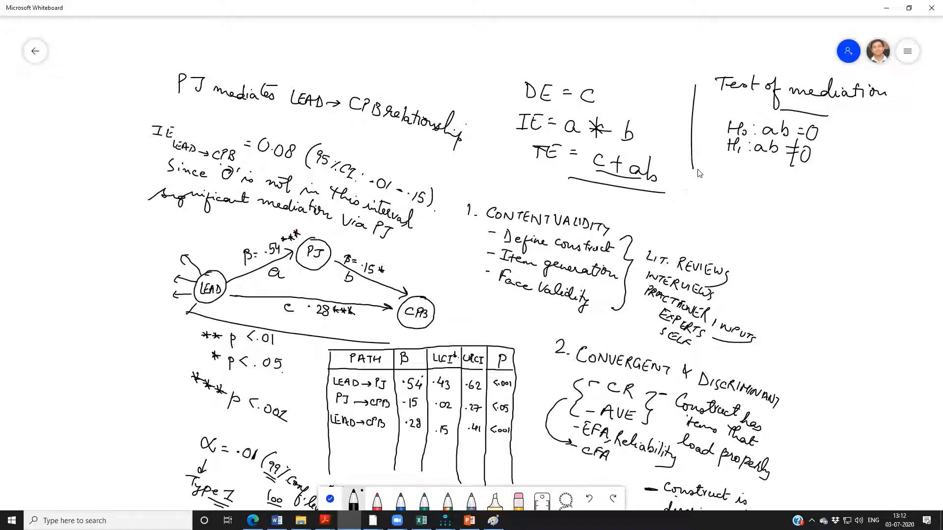
Extend the vertical divider downward and underline the 0.08 indirect effect and its 95% confidence interval.
{"action": "left_click_drag", "start_coordinate": [692, 170], "coordinate": [691, 202]}
{"action": "left_click_drag", "start_coordinate": [269, 158], "coordinate": [297, 158]}
{"action": "left_click_drag", "start_coordinate": [270, 164], "coordinate": [432, 210]}
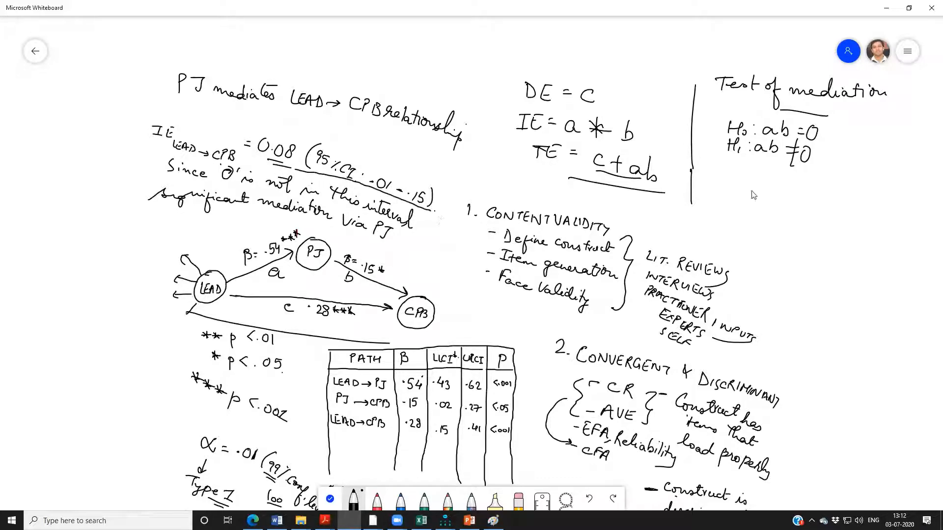
Write the conclusion "ab ≠ 0 → sig mediation." under the hypotheses and underline the inequality.
{"action": "mouse_move", "coordinate": [735, 177]}
{"action": "left_mouse_down"}
{"action": "mouse_move", "coordinate": [738, 187]}
{"action": "mouse_move", "coordinate": [775, 178]}
{"action": "left_mouse_up"}
{"action": "mouse_move", "coordinate": [761, 185]}
{"action": "left_mouse_down"}
{"action": "mouse_move", "coordinate": [776, 184]}
{"action": "mouse_move", "coordinate": [768, 201]}
{"action": "mouse_move", "coordinate": [786, 183]}
{"action": "left_mouse_up"}
{"action": "left_click", "coordinate": [785, 183]}
{"action": "left_click_drag", "start_coordinate": [750, 205], "coordinate": [791, 204]}
{"action": "left_click_drag", "start_coordinate": [767, 207], "coordinate": [813, 186]}
{"action": "mouse_move", "coordinate": [807, 182]}
{"action": "left_mouse_down"}
{"action": "mouse_move", "coordinate": [807, 191]}
{"action": "mouse_move", "coordinate": [849, 183]}
{"action": "mouse_move", "coordinate": [845, 208]}
{"action": "mouse_move", "coordinate": [878, 184]}
{"action": "left_mouse_up"}
{"action": "left_click", "coordinate": [844, 166]}
{"action": "mouse_move", "coordinate": [880, 182]}
{"action": "left_mouse_down"}
{"action": "mouse_move", "coordinate": [896, 171]}
{"action": "mouse_move", "coordinate": [909, 190]}
{"action": "left_mouse_up"}
{"action": "left_click_drag", "start_coordinate": [903, 179], "coordinate": [913, 179]}
{"action": "left_click_drag", "start_coordinate": [915, 183], "coordinate": [928, 190]}
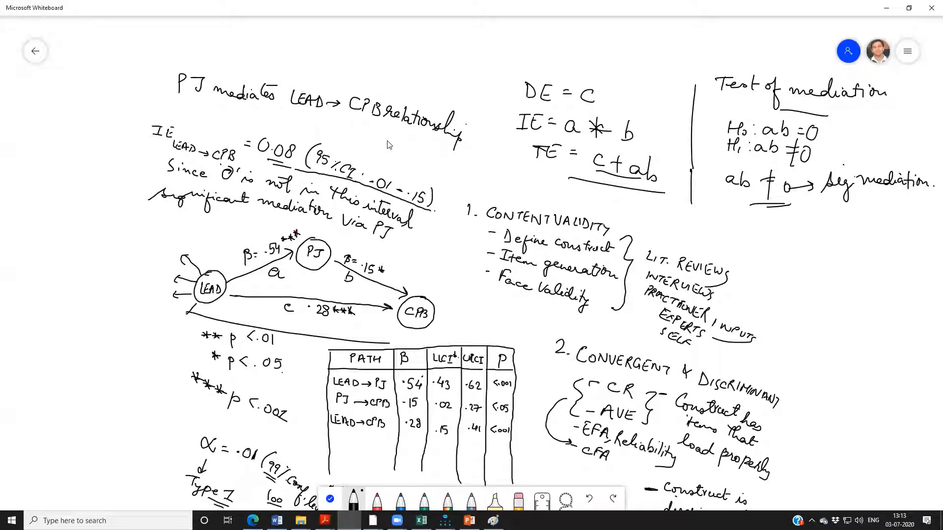
Switch to Amos Output and read the explanation of the standardized indirect effect estimate of LEAD on CPB.
{"action": "key", "text": "alt+Tab"}
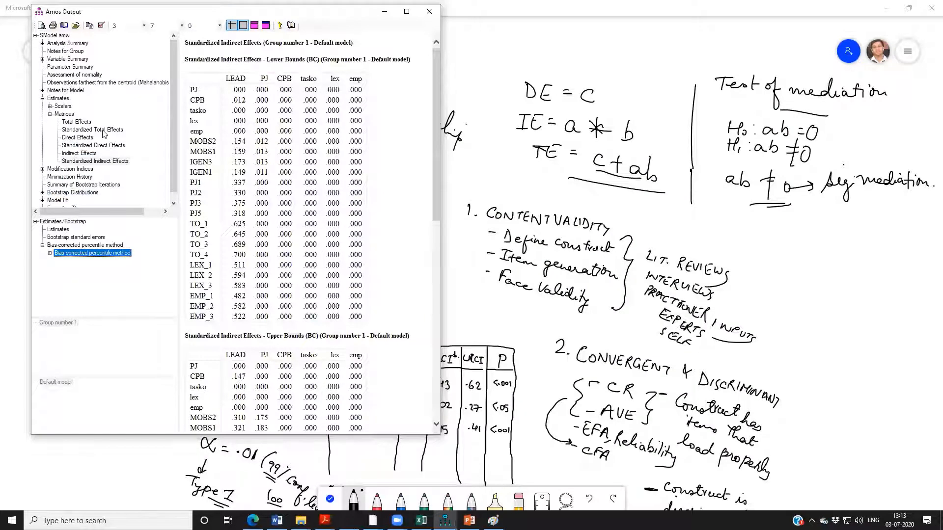
{"action": "left_click", "coordinate": [93, 161]}
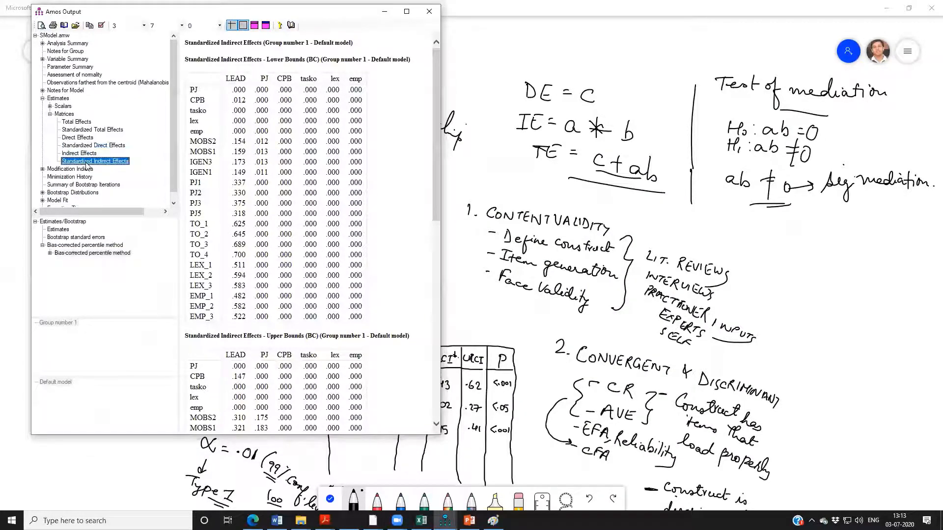
{"action": "left_click", "coordinate": [58, 229]}
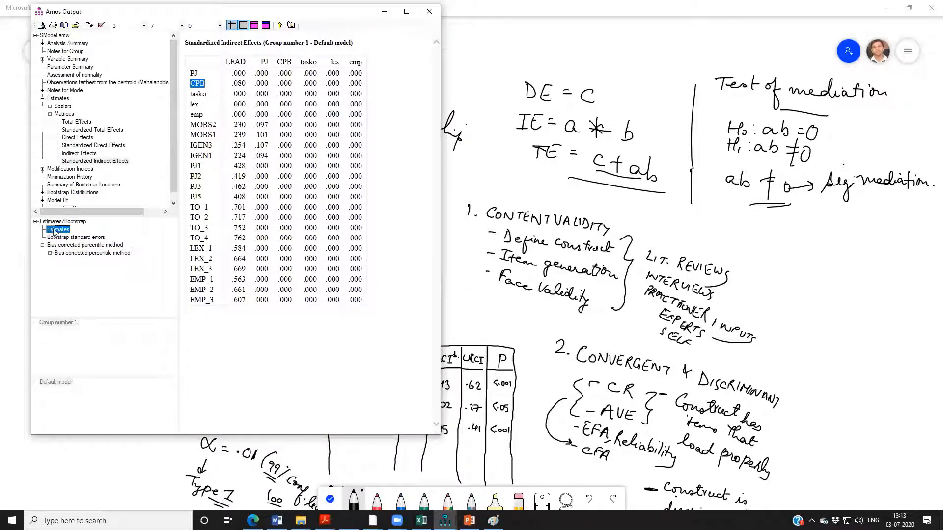
{"action": "left_click", "coordinate": [227, 86]}
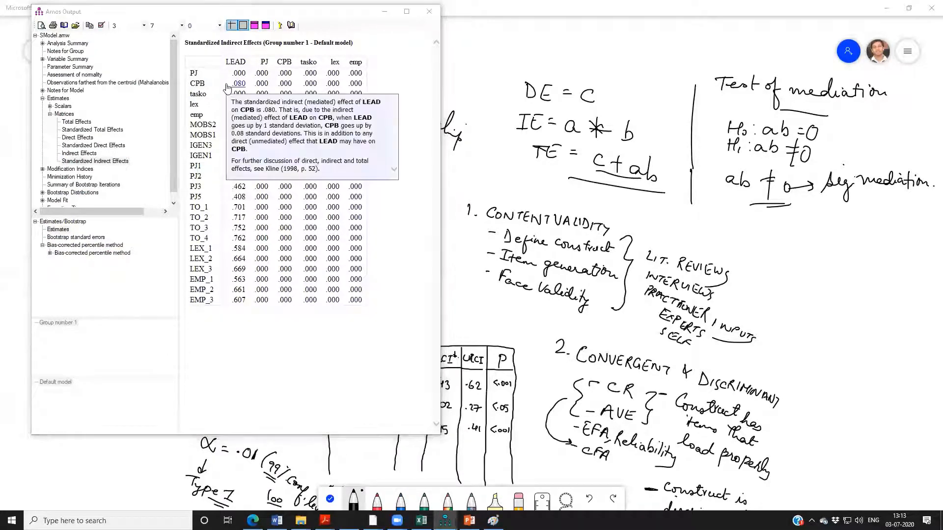
{"action": "left_click", "coordinate": [238, 82]}
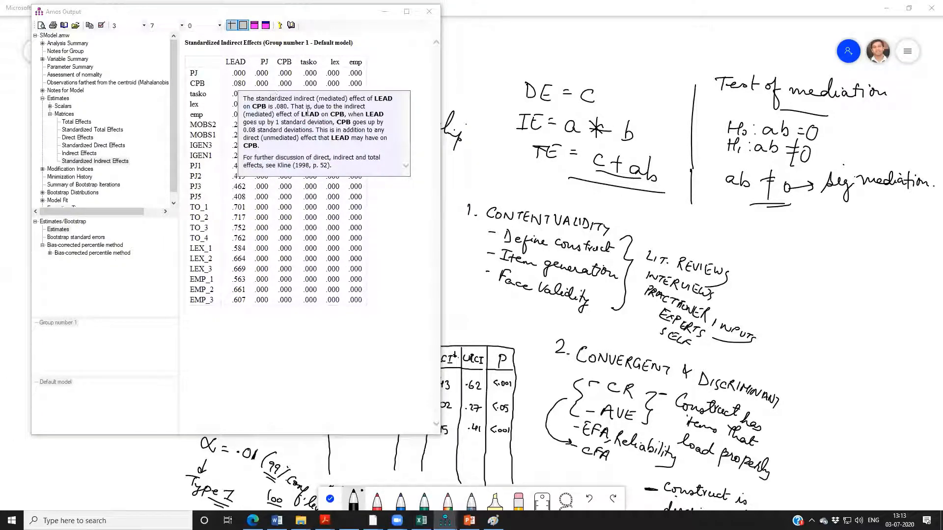
{"action": "left_click_drag", "start_coordinate": [275, 114], "coordinate": [393, 139]}
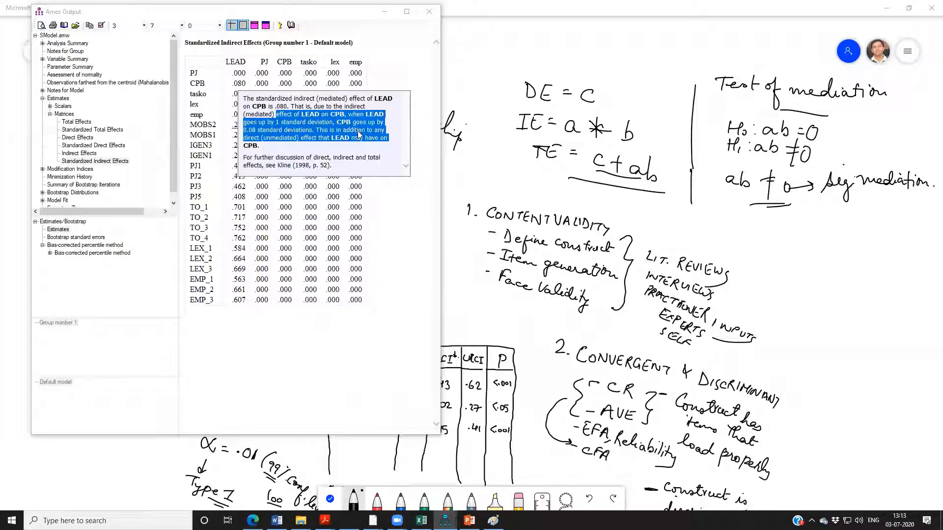
{"action": "left_click", "coordinate": [400, 200]}
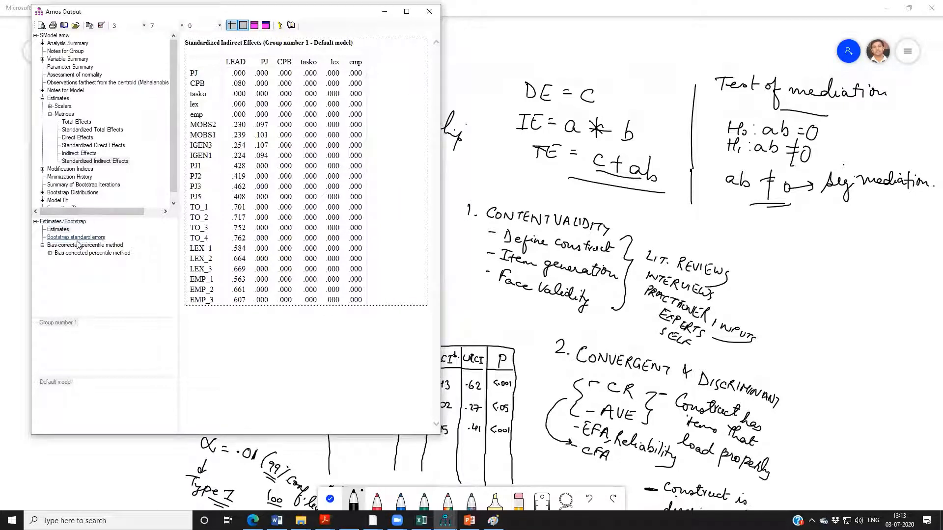
Review the bias-corrected lower and upper bounds of the standardized indirect effects.
{"action": "left_click", "coordinate": [58, 230]}
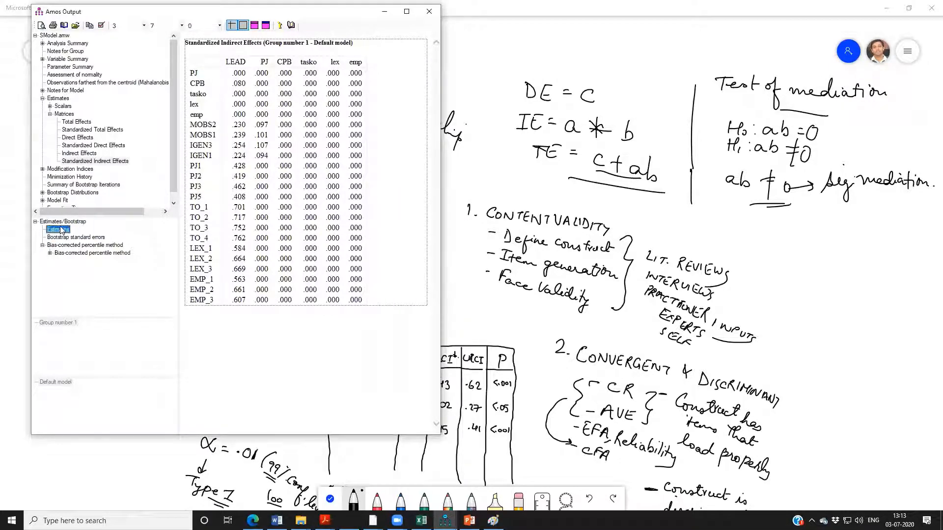
{"action": "left_click", "coordinate": [84, 252]}
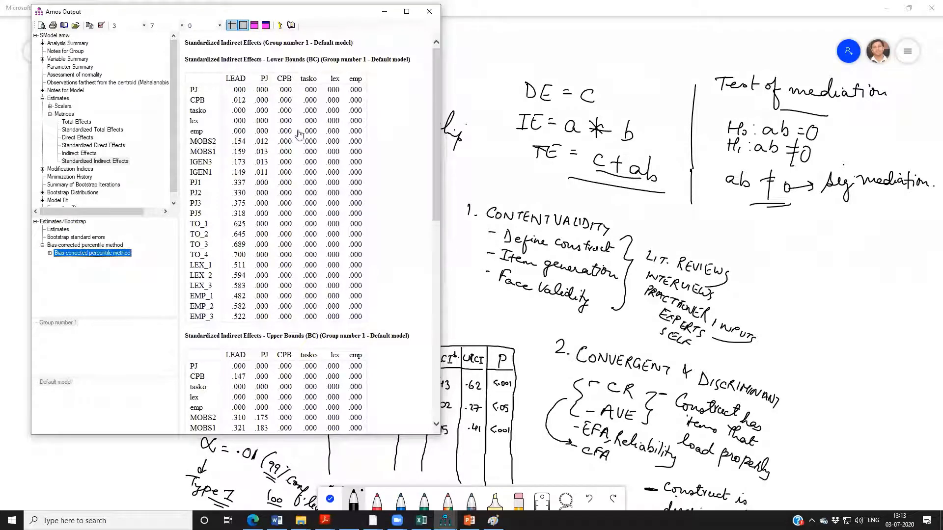
{"action": "scroll", "coordinate": [301, 295], "scroll_direction": "down", "scroll_amount": 6}
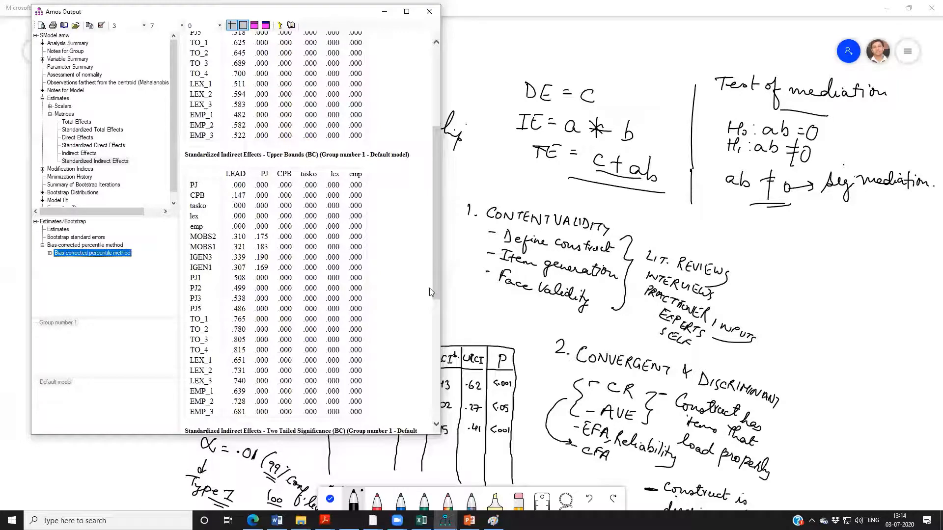
{"action": "left_click_drag", "start_coordinate": [434, 294], "coordinate": [440, 221]}
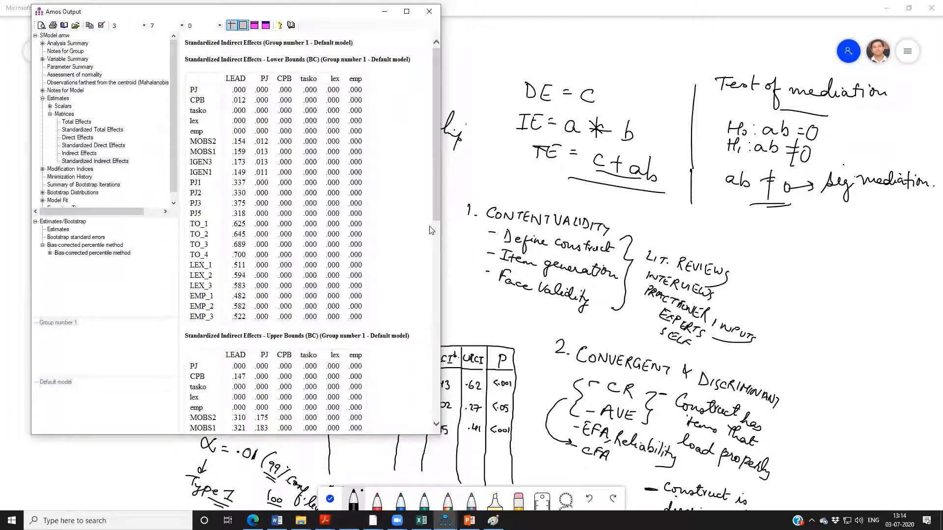
Compare the bounds of the unstandardized and standardized indirect effects, and return to the whiteboard notes.
{"action": "left_click", "coordinate": [78, 153]}
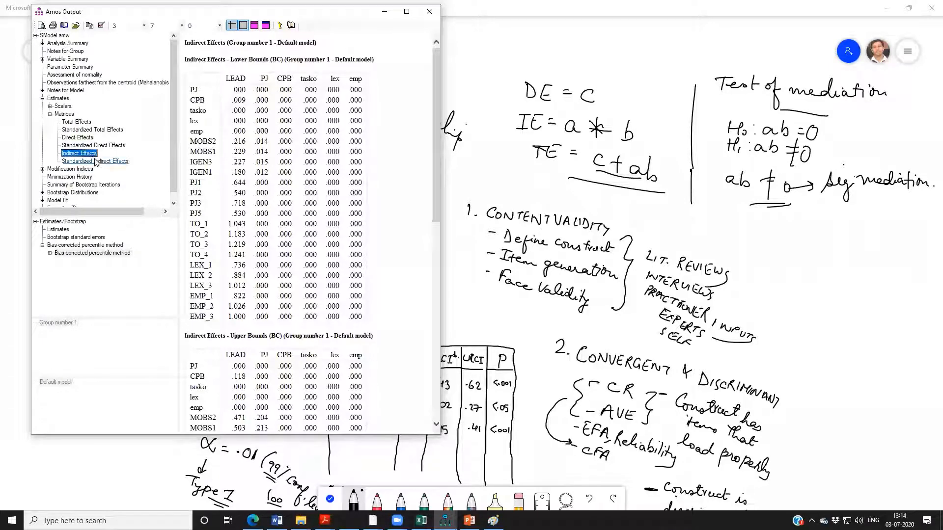
{"action": "left_click", "coordinate": [93, 161]}
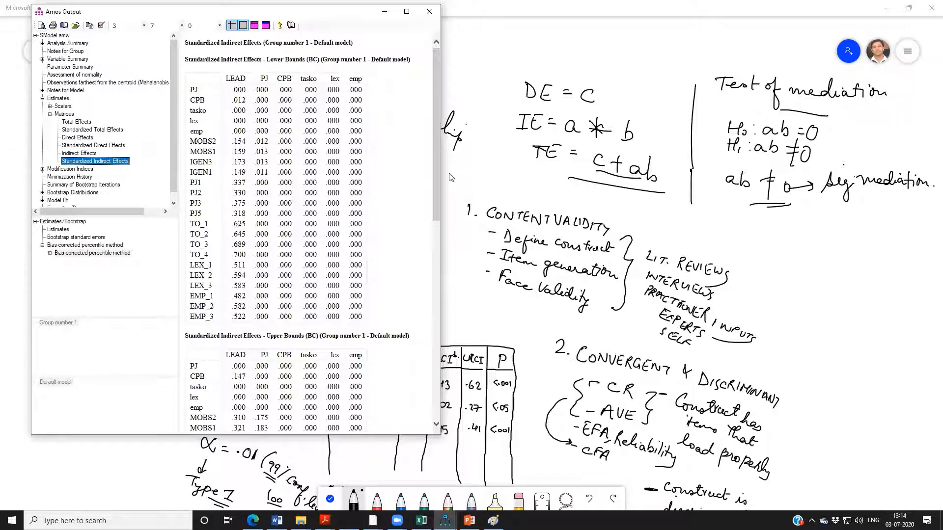
{"action": "left_click", "coordinate": [435, 217]}
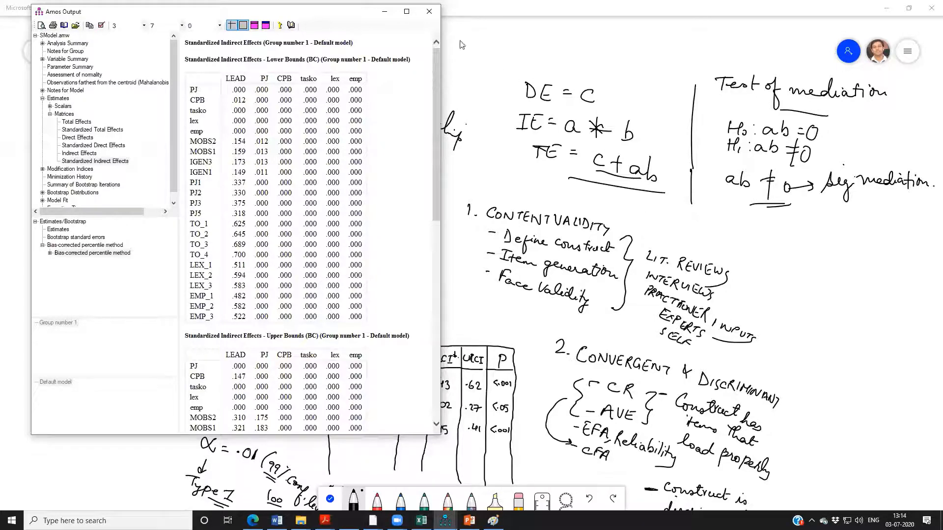
{"action": "left_click", "coordinate": [718, 214]}
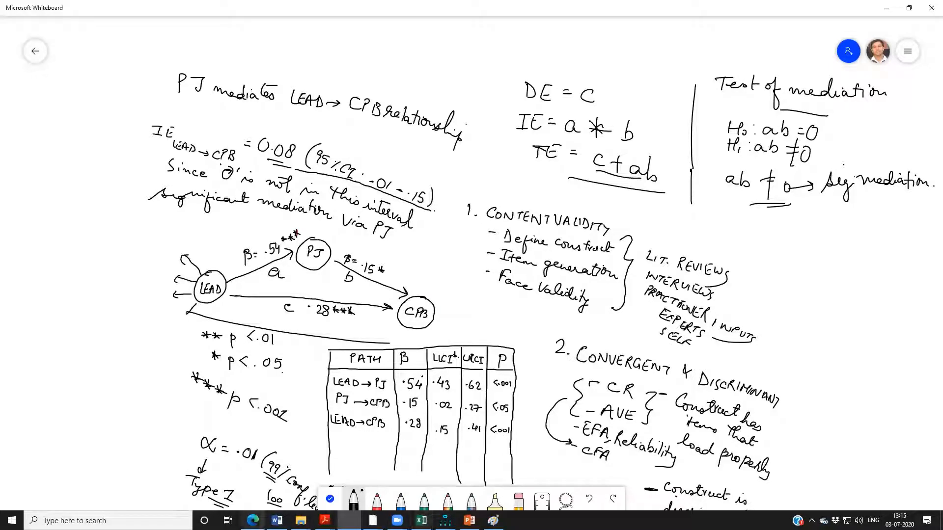
Switch through the open windows to the 3_OtherIssuesInSEM reading folder in File Explorer.
{"action": "key", "text": "alt+Tab"}
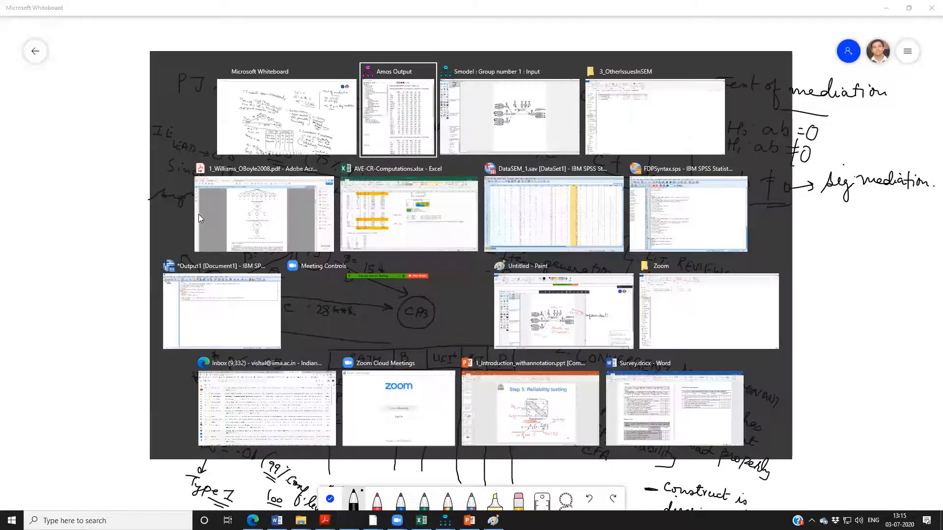
{"action": "key", "text": "alt+Tab"}
{"action": "key", "text": "alt+Tab"}
{"action": "key", "text": "alt+Tab"}
{"action": "key", "text": "alt+Tab"}
{"action": "key", "text": "alt+Tab"}
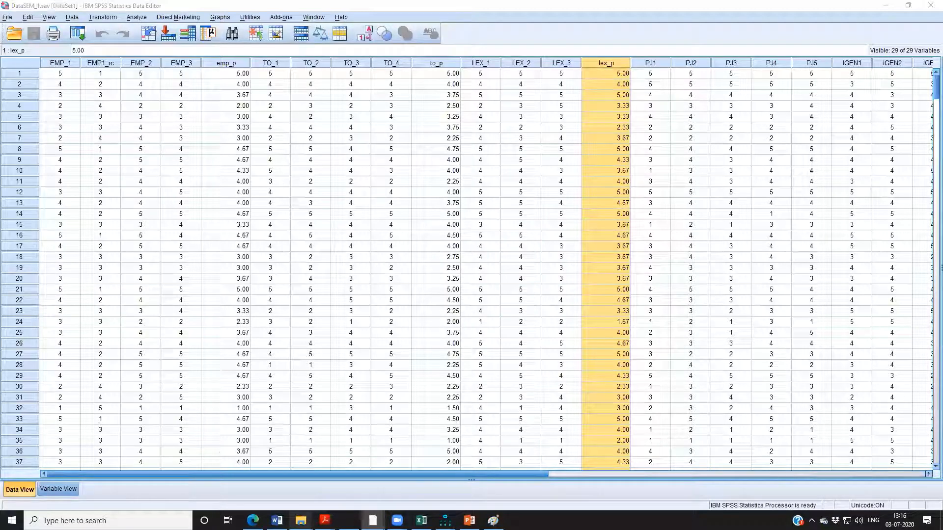
{"action": "mouse_move", "coordinate": [301, 520]}
{"action": "left_click", "coordinate": [270, 490]}
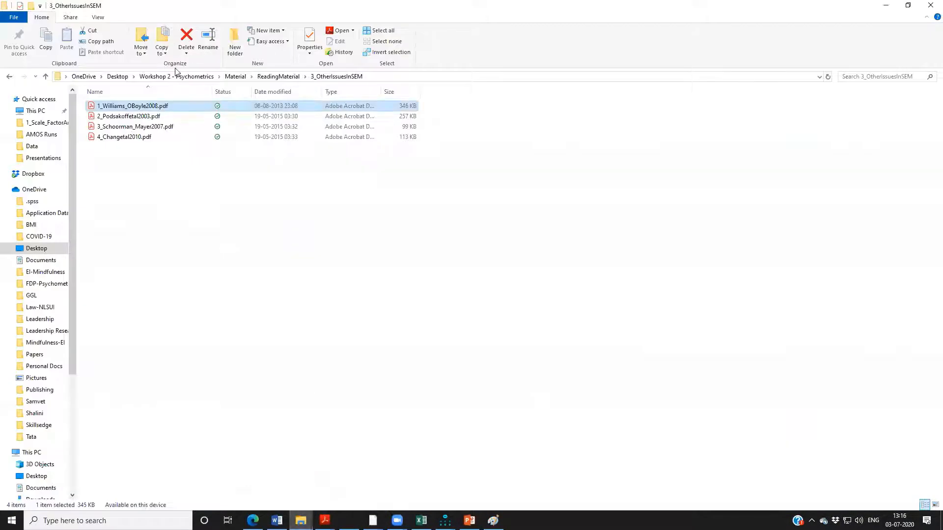
Browse to the PUBLICATIONS folder inside RESEARCH in the D Drive Backup folder on the Vishal-ExHD (H:) drive.
{"action": "scroll", "coordinate": [41, 405], "scroll_direction": "down", "scroll_amount": 5}
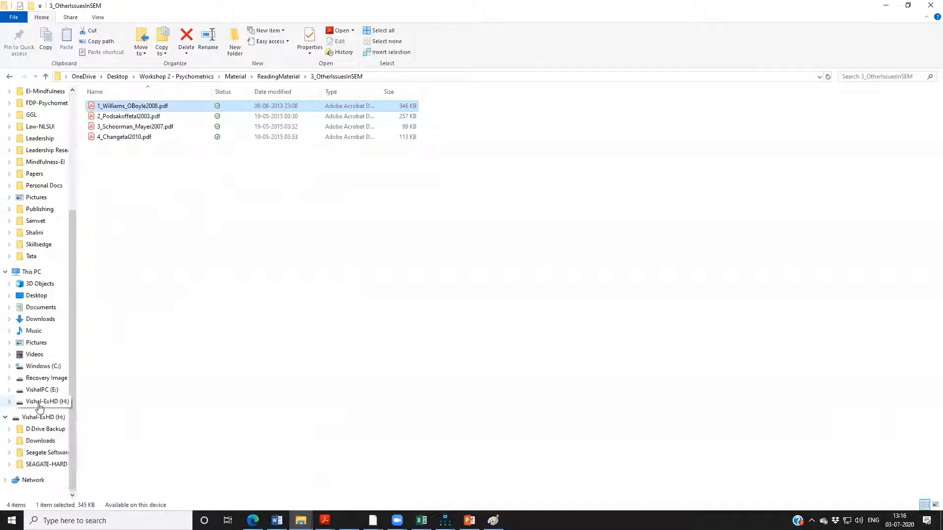
{"action": "left_click", "coordinate": [40, 430]}
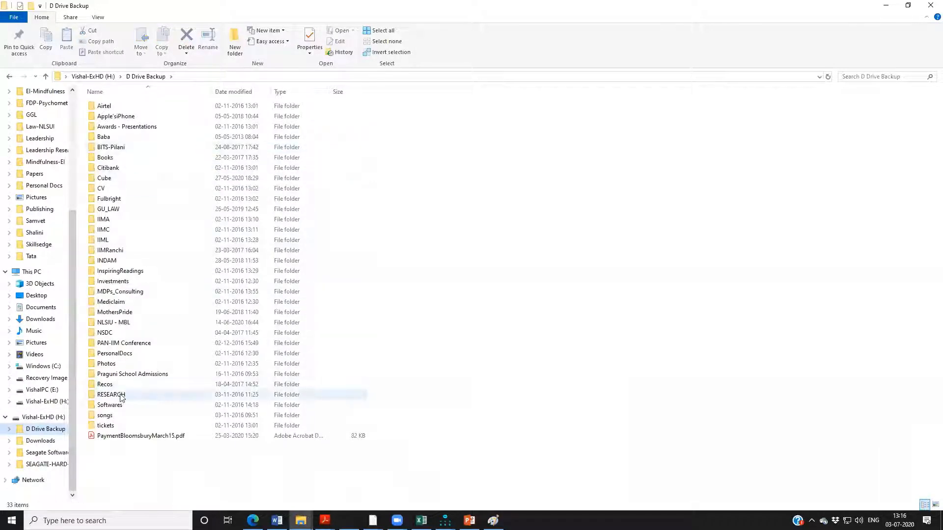
{"action": "double_click", "coordinate": [123, 394]}
{"action": "left_click", "coordinate": [125, 149]}
{"action": "double_click", "coordinate": [126, 149]}
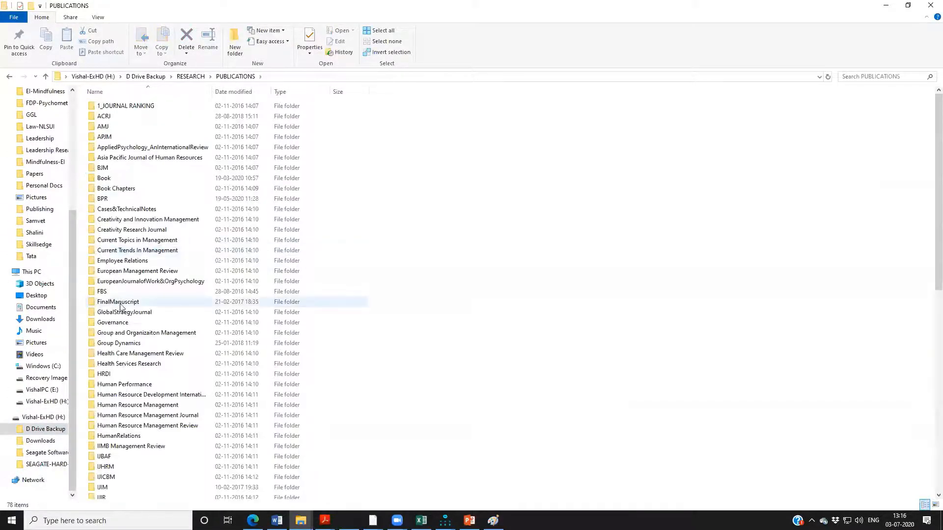
Open the 2015 JLOS article PDF from the paper subfolder of the Journal of Leadership and Organization Studies folder.
{"action": "scroll", "coordinate": [125, 302], "scroll_direction": "down", "scroll_amount": 10}
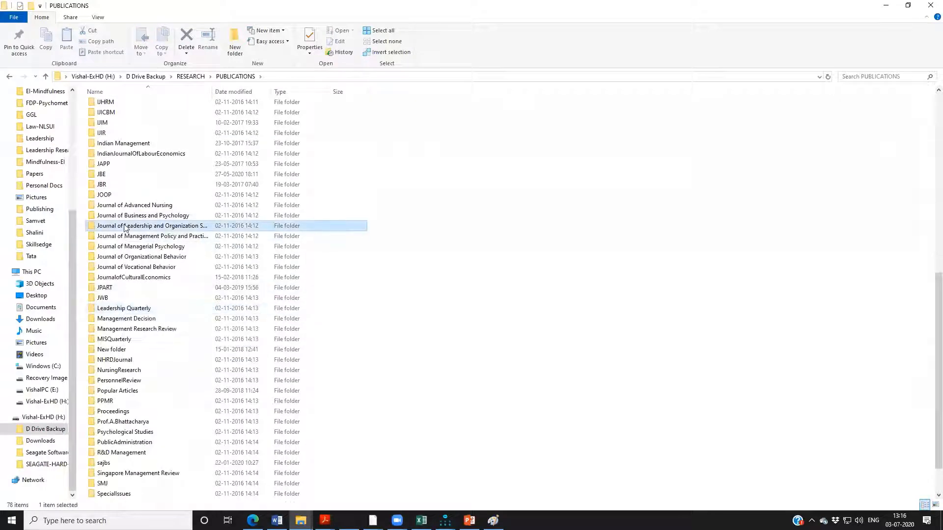
{"action": "double_click", "coordinate": [126, 225]}
{"action": "left_click", "coordinate": [113, 118]}
{"action": "left_click", "coordinate": [110, 107]}
{"action": "double_click", "coordinate": [111, 107]}
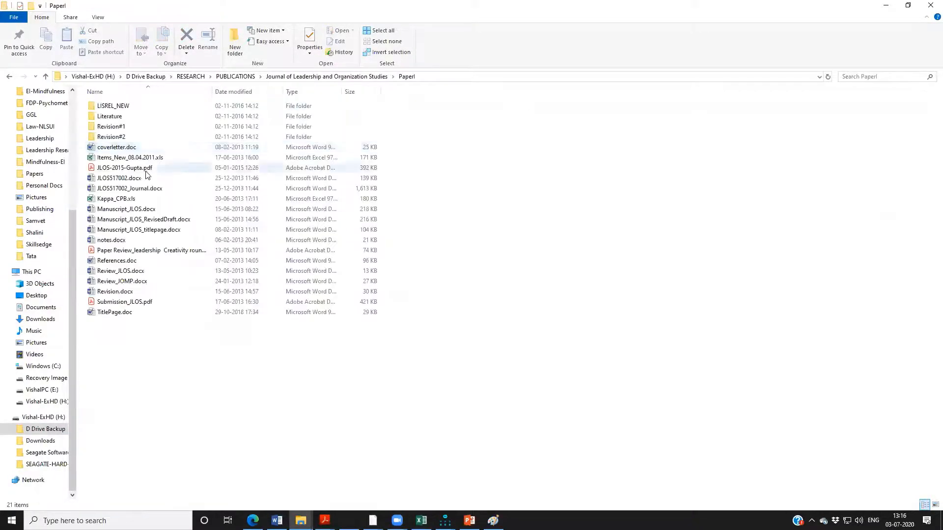
{"action": "left_click", "coordinate": [119, 168]}
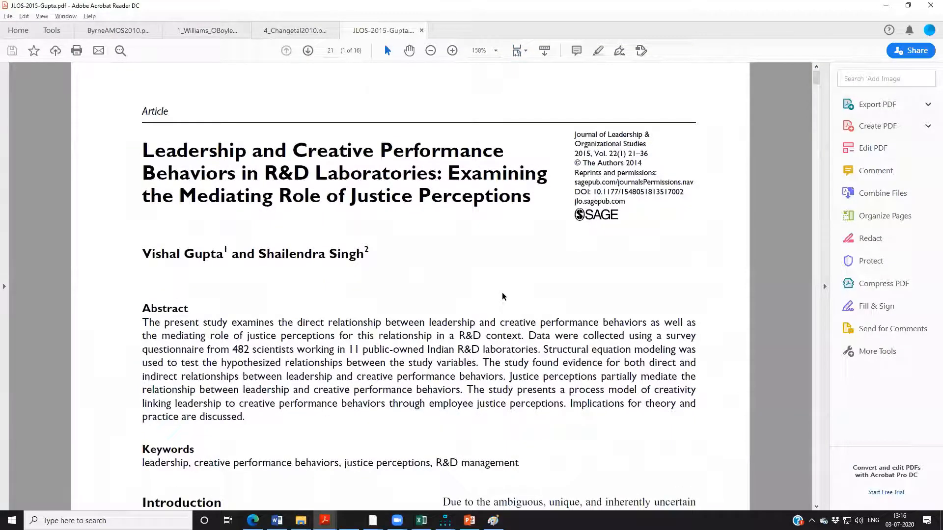
Find Figure 1 on page 31 of the article and examine the structural equation model with standardized path coefficients at enlarged size.
{"action": "key", "text": "ctrl+minus"}
{"action": "scroll", "coordinate": [499, 293], "scroll_direction": "down", "scroll_amount": 10}
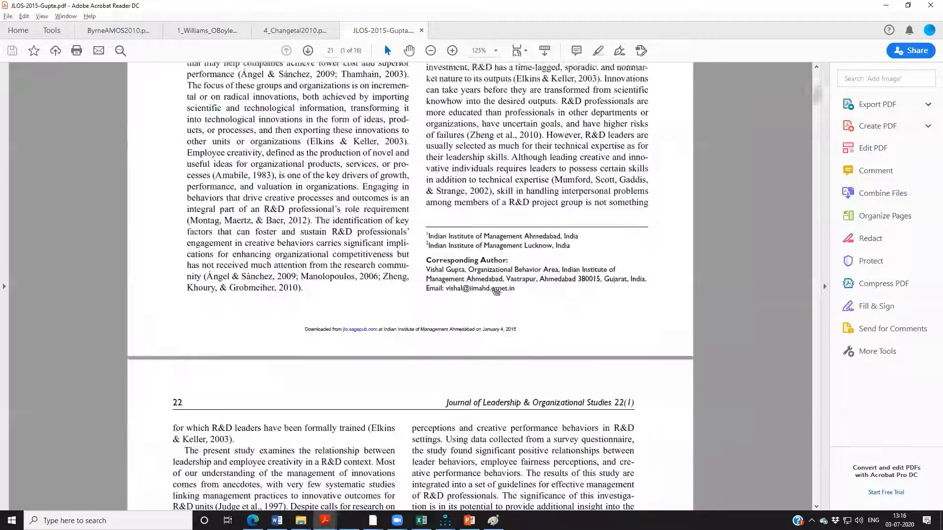
{"action": "scroll", "coordinate": [496, 291], "scroll_direction": "down", "scroll_amount": 20}
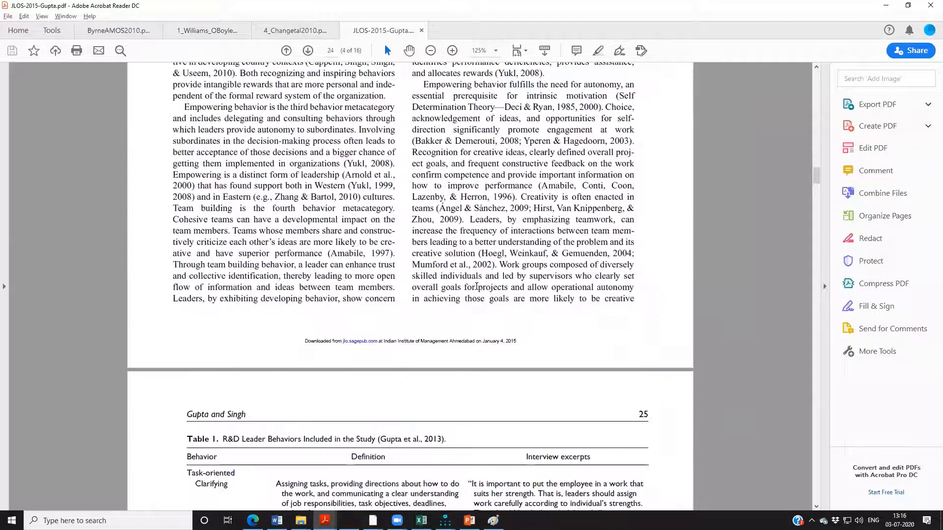
{"action": "scroll", "coordinate": [476, 287], "scroll_direction": "down", "scroll_amount": 20}
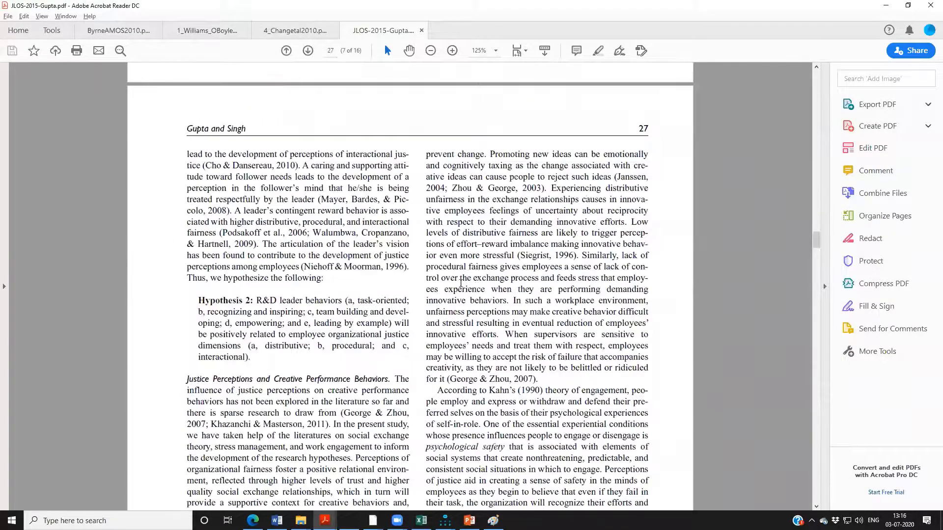
{"action": "scroll", "coordinate": [460, 284], "scroll_direction": "down", "scroll_amount": 12}
{"action": "scroll", "coordinate": [461, 283], "scroll_direction": "down", "scroll_amount": 20}
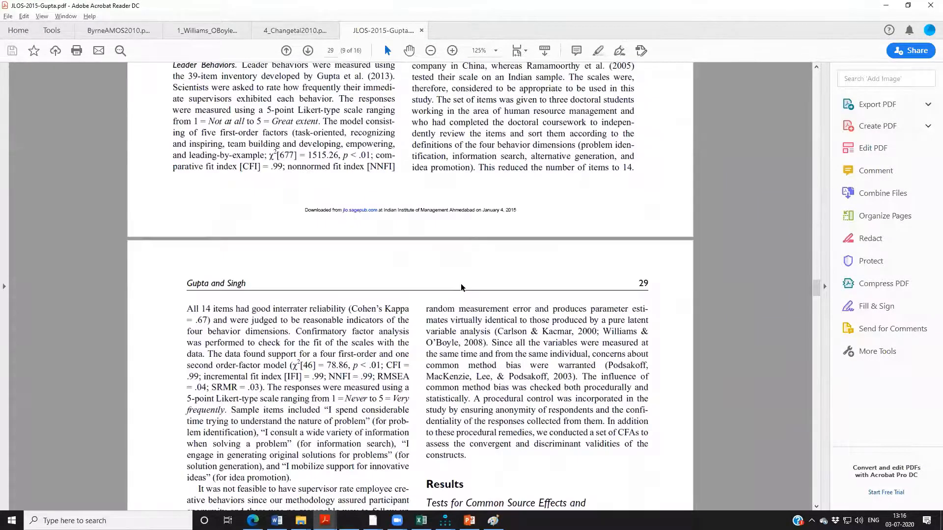
{"action": "scroll", "coordinate": [461, 284], "scroll_direction": "down", "scroll_amount": 16}
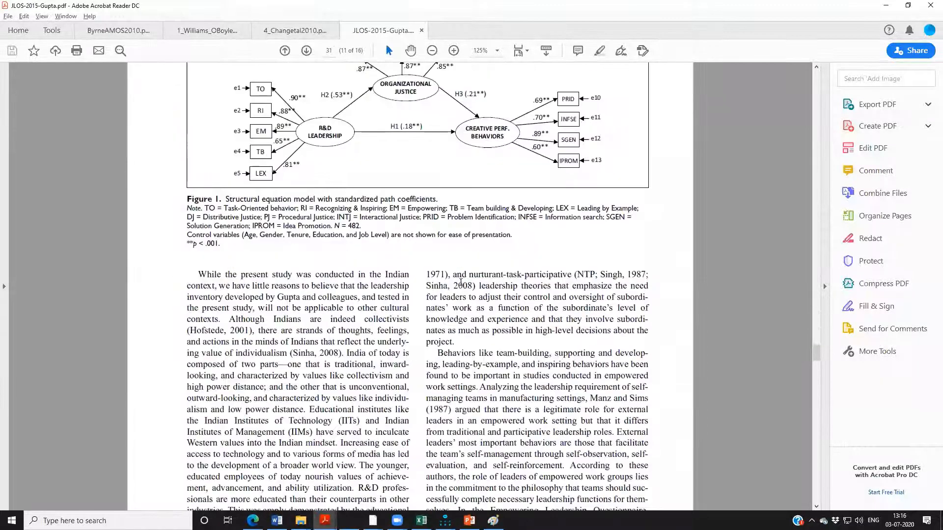
{"action": "scroll", "coordinate": [461, 285], "scroll_direction": "up", "scroll_amount": 3}
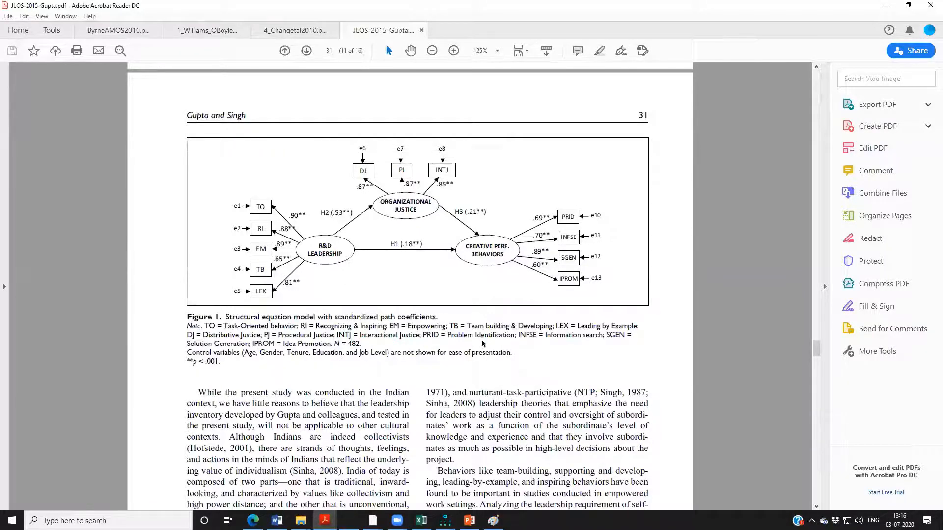
{"action": "scroll", "coordinate": [481, 341], "scroll_direction": "up", "scroll_amount": 3}
{"action": "scroll", "coordinate": [412, 324], "scroll_direction": "up", "scroll_amount": 1}
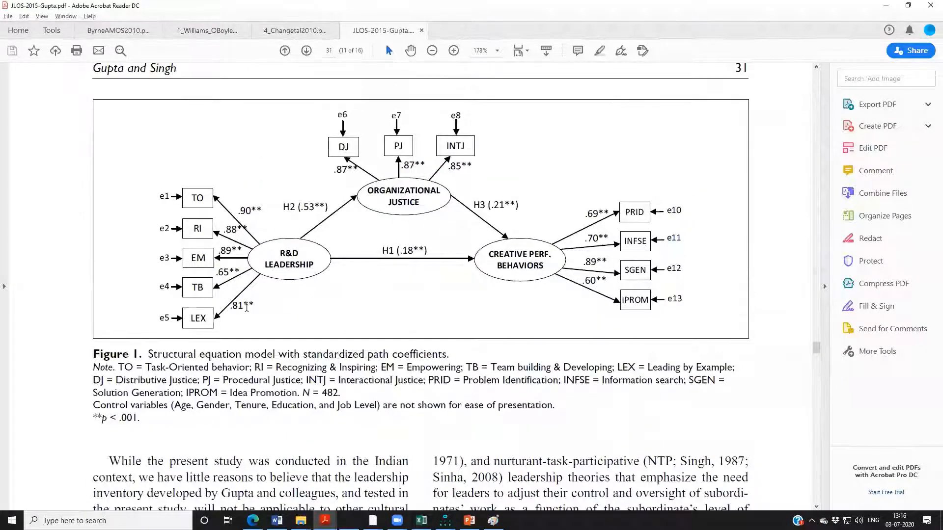
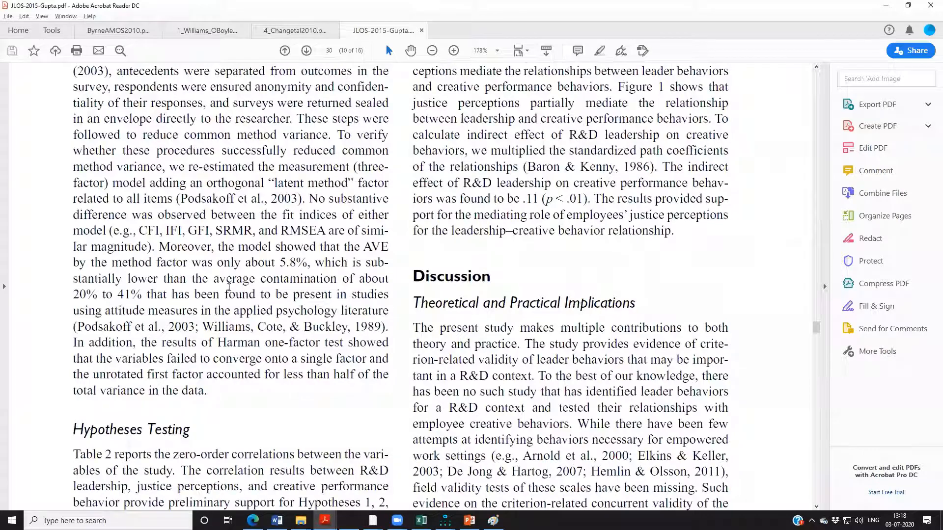
Highlight the Analyses passage on page 29 about adopting parcels, from "To reduce the number of parameters" through "corrects for".
{"action": "scroll", "coordinate": [228, 288], "scroll_direction": "up", "scroll_amount": 5}
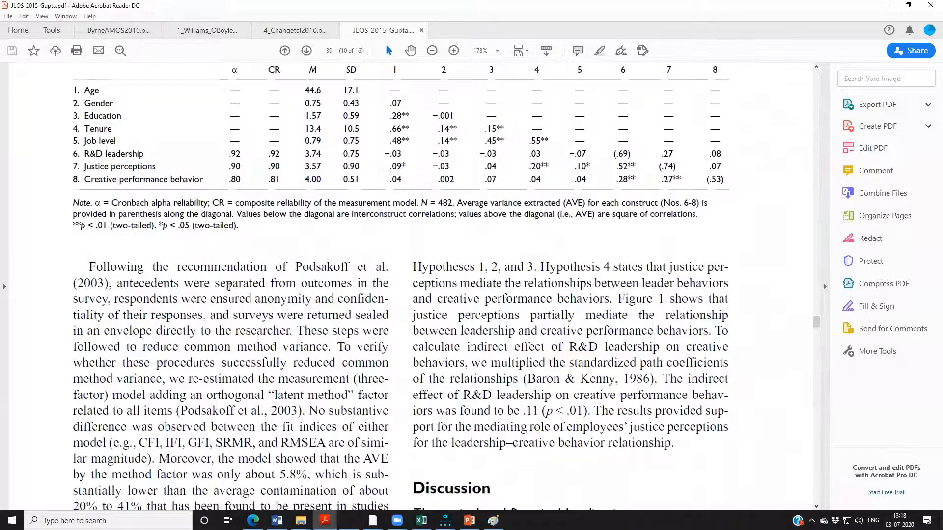
{"action": "scroll", "coordinate": [228, 287], "scroll_direction": "down", "scroll_amount": 3}
{"action": "scroll", "coordinate": [229, 288], "scroll_direction": "up", "scroll_amount": 10}
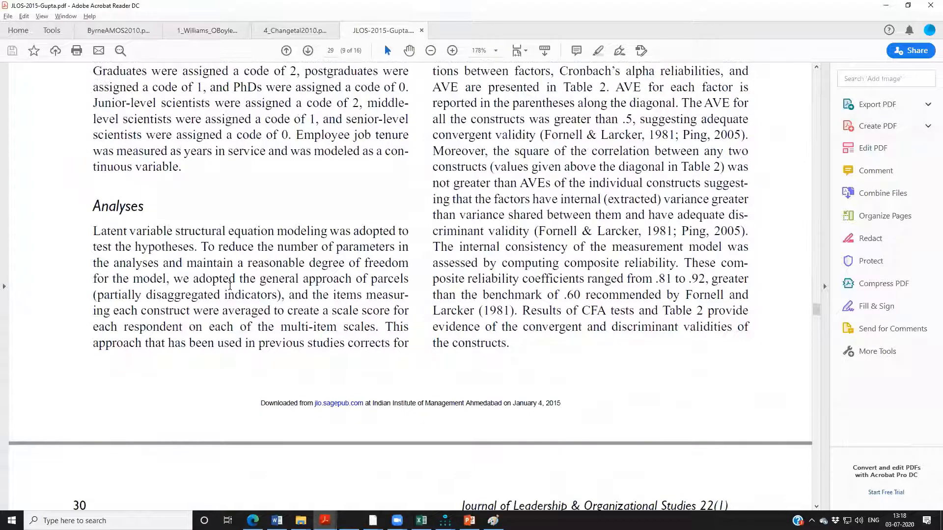
{"action": "scroll", "coordinate": [230, 286], "scroll_direction": "up", "scroll_amount": 3}
{"action": "scroll", "coordinate": [235, 281], "scroll_direction": "down", "scroll_amount": 4}
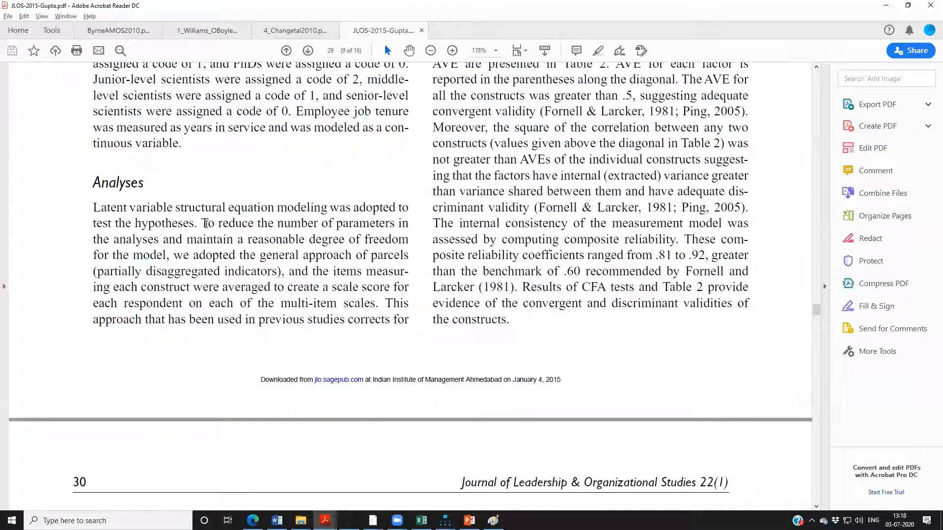
{"action": "left_click_drag", "start_coordinate": [201, 225], "coordinate": [407, 253]}
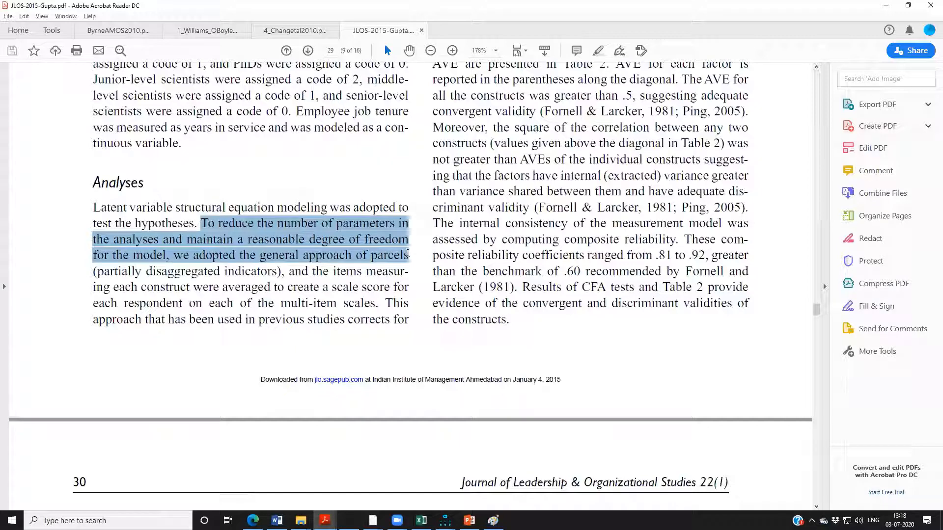
{"action": "left_click_drag", "start_coordinate": [407, 261], "coordinate": [407, 266]}
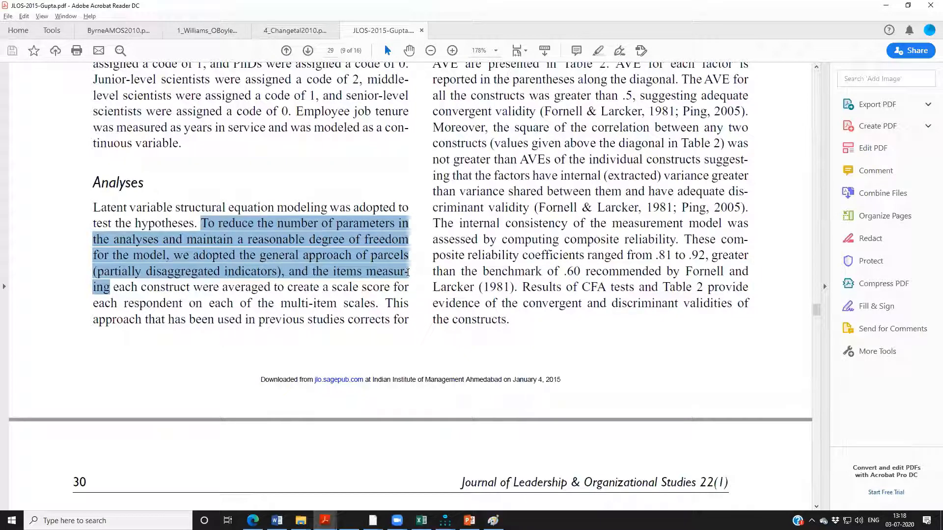
{"action": "left_click_drag", "start_coordinate": [407, 277], "coordinate": [412, 286]}
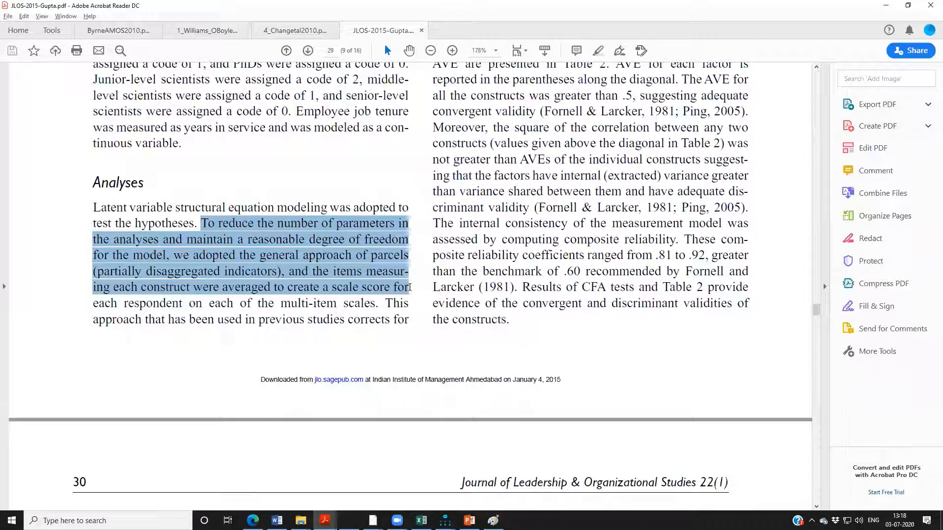
{"action": "left_click_drag", "start_coordinate": [409, 287], "coordinate": [412, 315]}
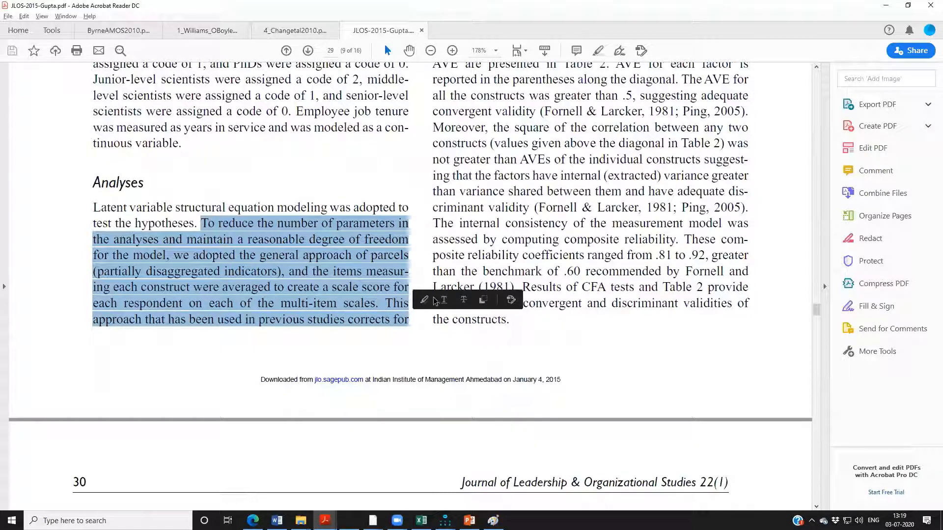
{"action": "left_click", "coordinate": [424, 299]}
Highlight the passage's continuation atop page 29's second column, from "random measurement error" through the 2008 citation.
{"action": "scroll", "coordinate": [443, 338], "scroll_direction": "up", "scroll_amount": 5}
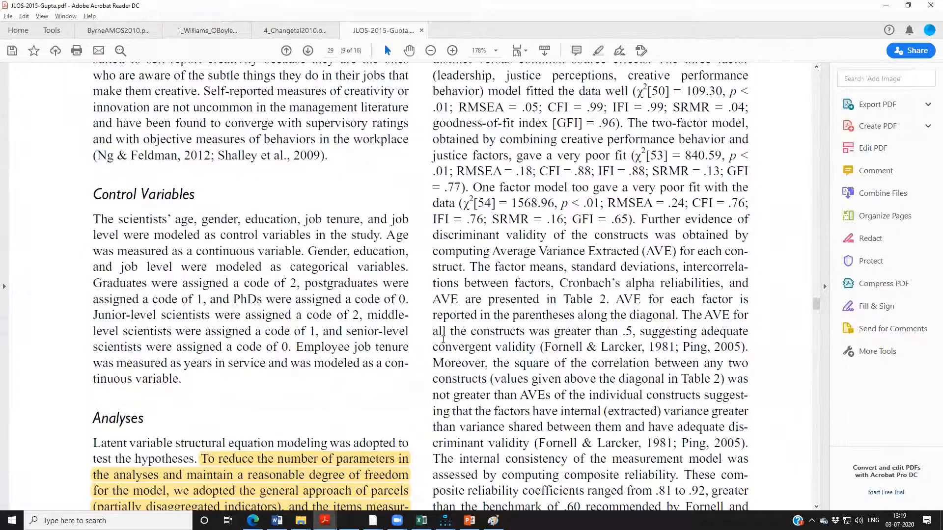
{"action": "scroll", "coordinate": [443, 339], "scroll_direction": "up", "scroll_amount": 12}
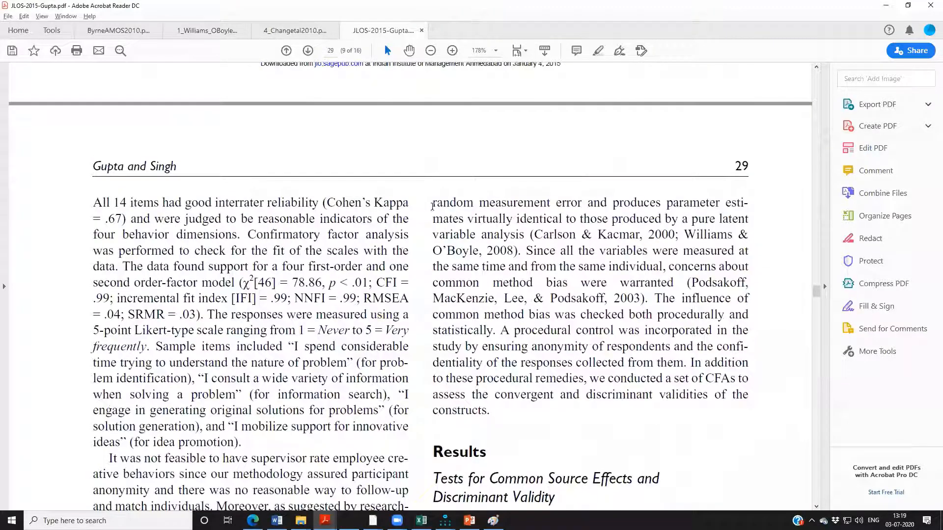
{"action": "mouse_move", "coordinate": [433, 207]}
{"action": "left_mouse_down"}
{"action": "mouse_move", "coordinate": [607, 218]}
{"action": "mouse_move", "coordinate": [672, 201]}
{"action": "mouse_move", "coordinate": [716, 220]}
{"action": "mouse_move", "coordinate": [748, 220]}
{"action": "mouse_move", "coordinate": [558, 222]}
{"action": "mouse_move", "coordinate": [534, 231]}
{"action": "mouse_move", "coordinate": [526, 250]}
{"action": "left_mouse_up"}
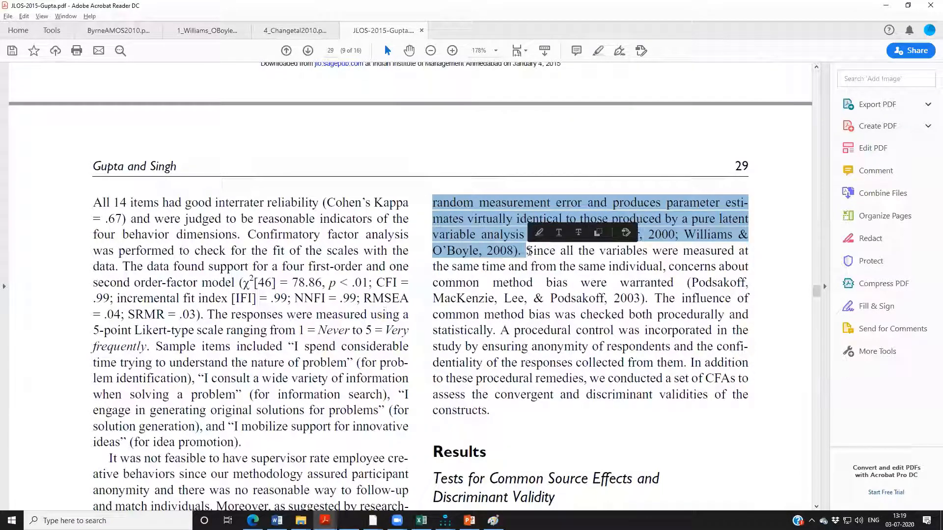
{"action": "left_click", "coordinate": [538, 232]}
Highlight the three-factor model's fit indices in the Results section, along with the preceding words "model fitted the data well".
{"action": "scroll", "coordinate": [665, 154], "scroll_direction": "down", "scroll_amount": 4}
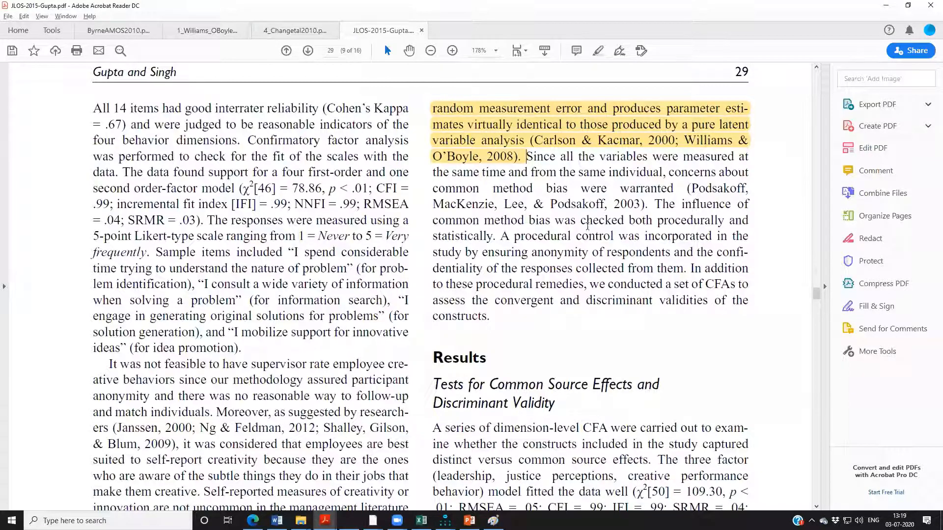
{"action": "scroll", "coordinate": [589, 358], "scroll_direction": "down", "scroll_amount": 9}
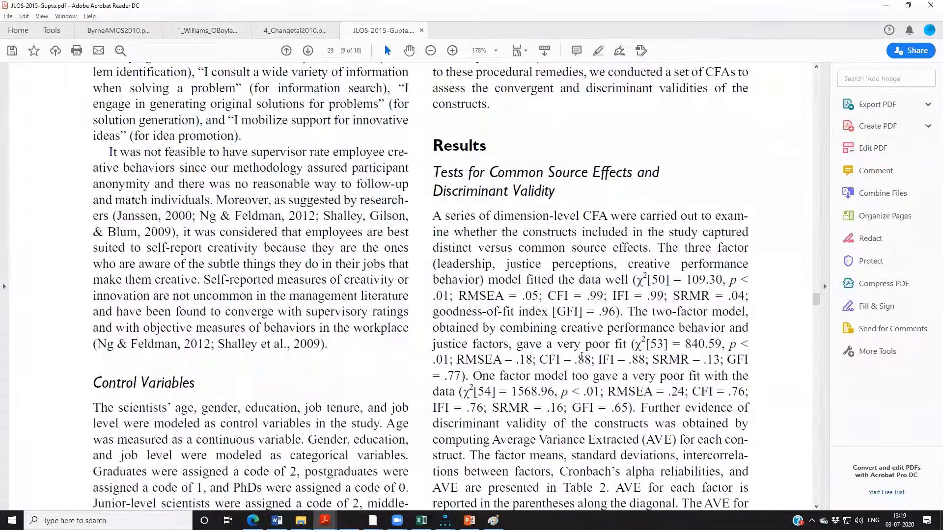
{"action": "scroll", "coordinate": [582, 357], "scroll_direction": "down", "scroll_amount": 2}
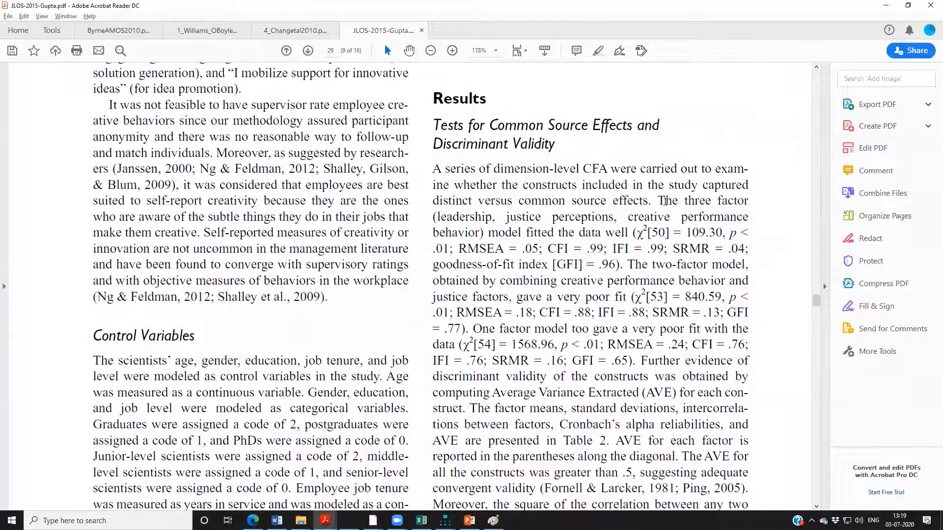
{"action": "scroll", "coordinate": [653, 206], "scroll_direction": "down", "scroll_amount": 1}
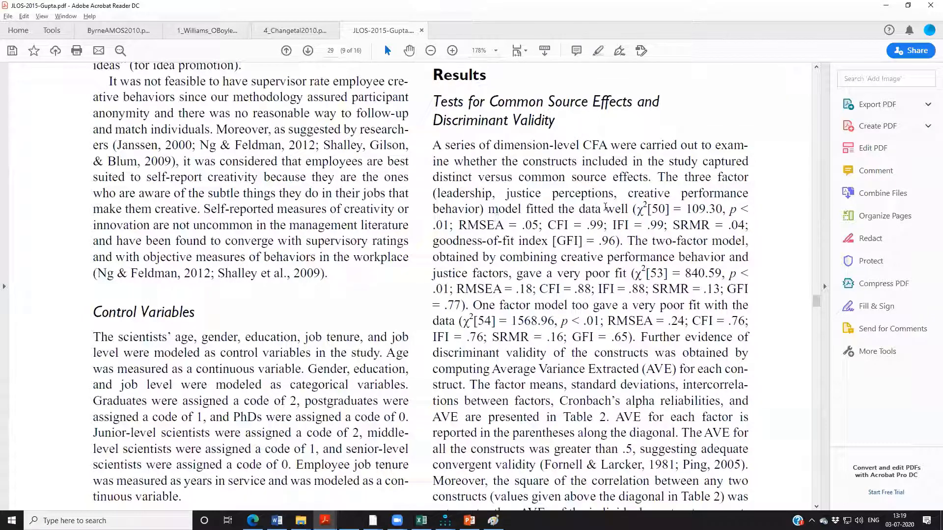
{"action": "left_click_drag", "start_coordinate": [633, 210], "coordinate": [622, 240]}
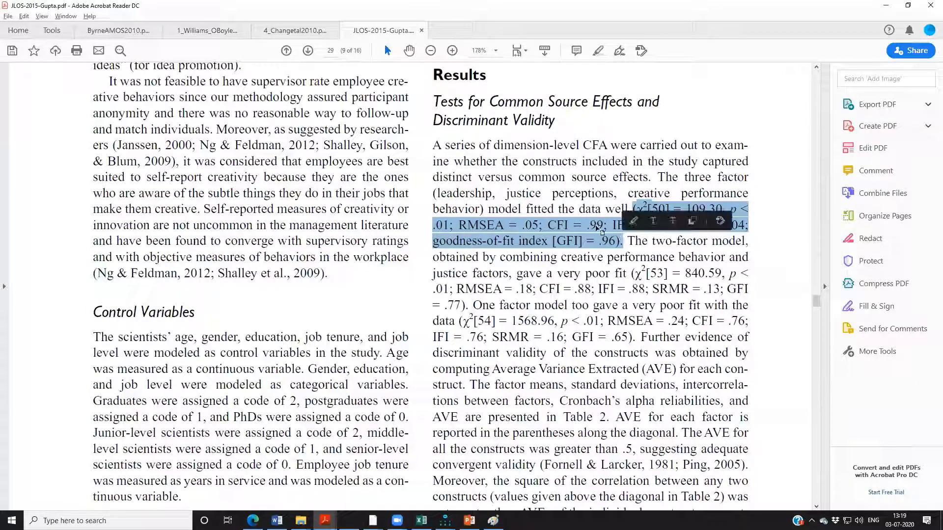
{"action": "left_click", "coordinate": [633, 221]}
{"action": "scroll", "coordinate": [644, 113], "scroll_direction": "down", "scroll_amount": 3}
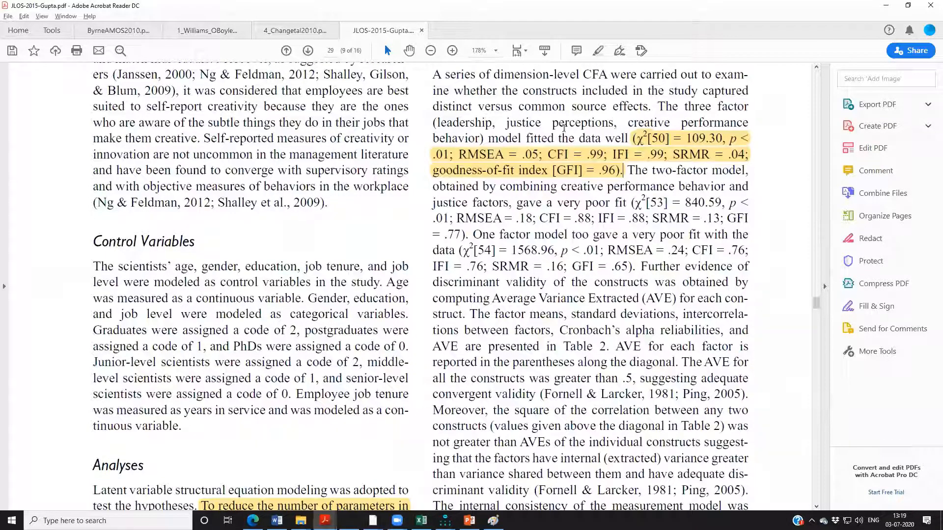
{"action": "left_click_drag", "start_coordinate": [488, 138], "coordinate": [627, 140]}
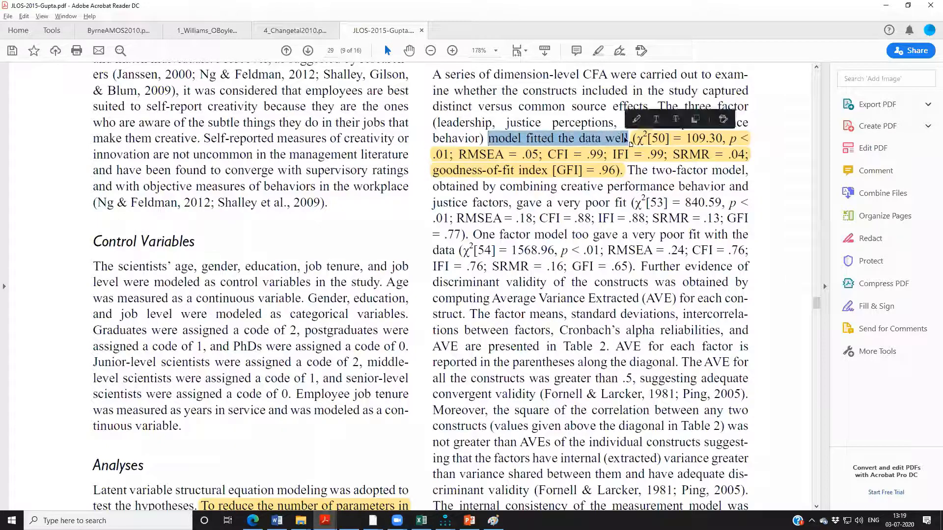
{"action": "left_click", "coordinate": [636, 118]}
Highlight the passage from "Further evidence of discriminant validity" through "AVE are presented in Table 2.".
{"action": "scroll", "coordinate": [576, 212], "scroll_direction": "down", "scroll_amount": 2}
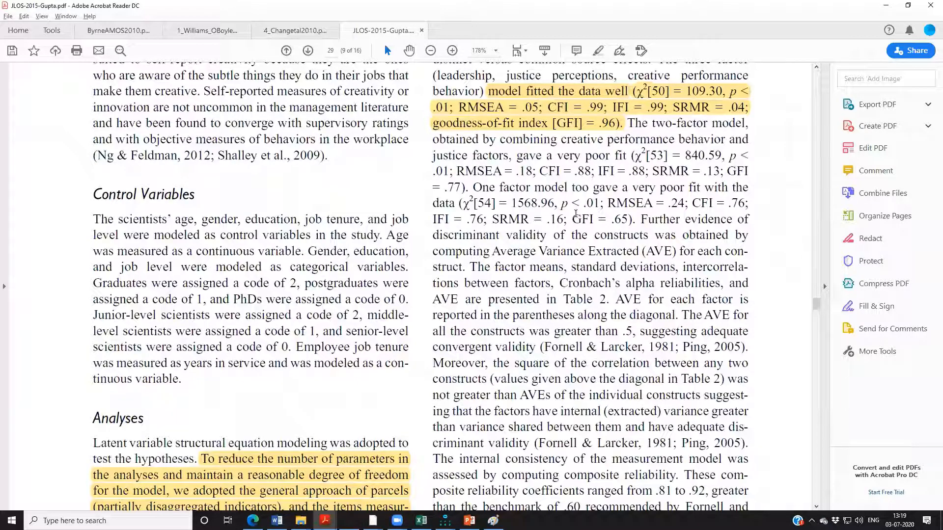
{"action": "scroll", "coordinate": [553, 96], "scroll_direction": "down", "scroll_amount": 2}
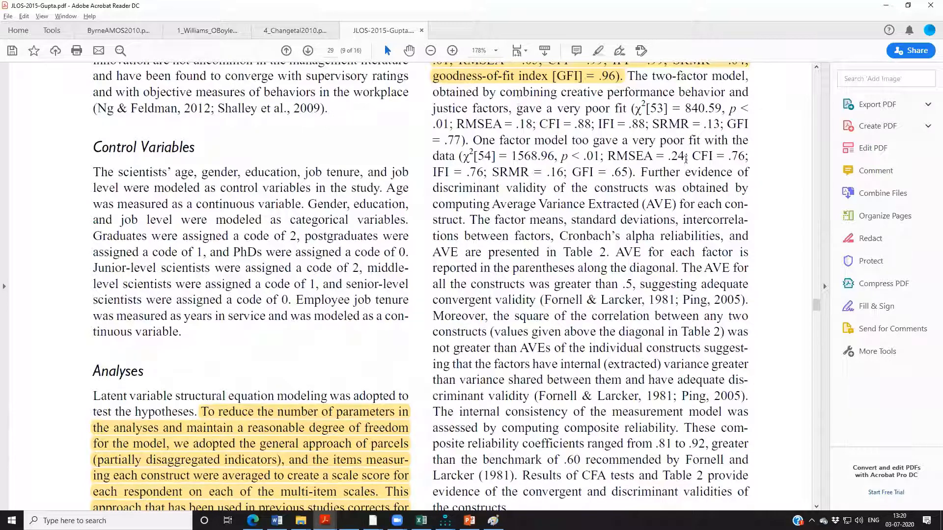
{"action": "mouse_move", "coordinate": [642, 172]}
{"action": "left_mouse_down"}
{"action": "mouse_move", "coordinate": [648, 205]}
{"action": "mouse_move", "coordinate": [747, 220]}
{"action": "mouse_move", "coordinate": [719, 219]}
{"action": "mouse_move", "coordinate": [726, 205]}
{"action": "mouse_move", "coordinate": [479, 220]}
{"action": "mouse_move", "coordinate": [638, 252]}
{"action": "mouse_move", "coordinate": [609, 252]}
{"action": "left_mouse_up"}
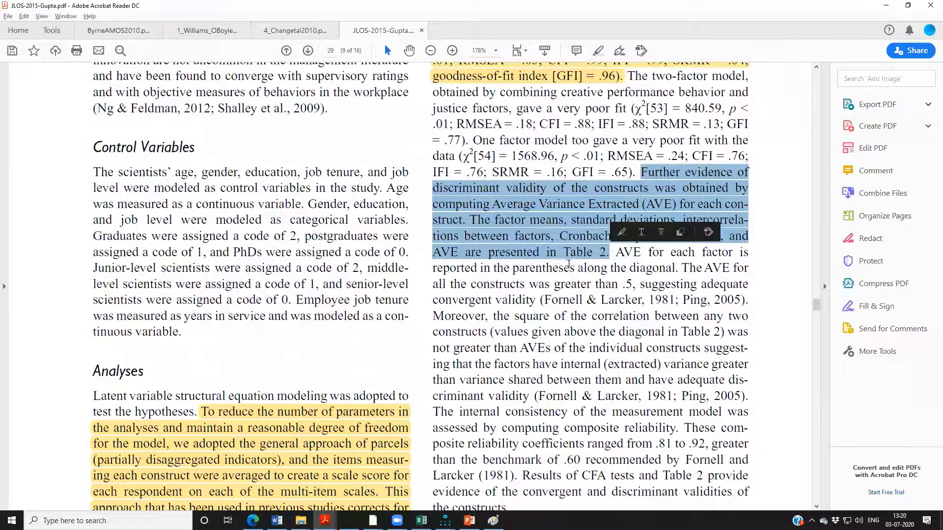
{"action": "left_click", "coordinate": [621, 232]}
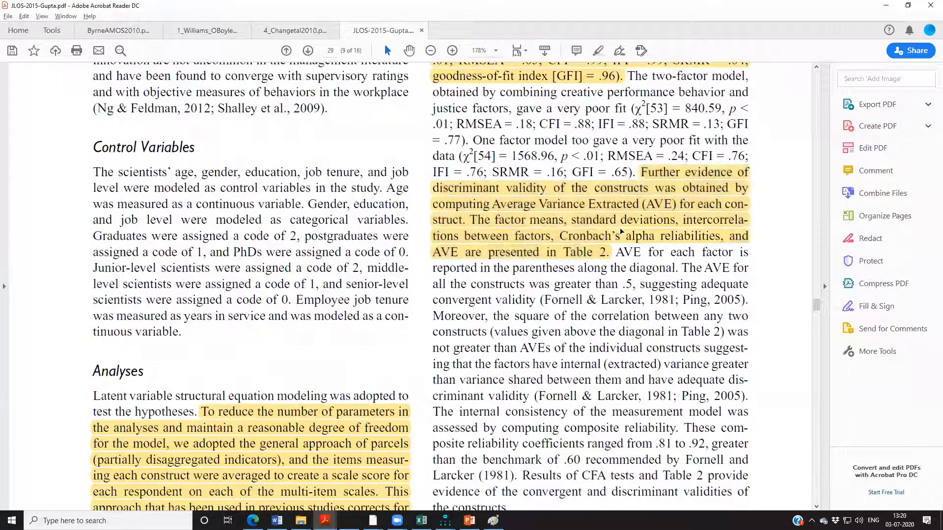
Highlight the statement that AVE is reported along the diagonal and exceeds .5, through "suggesting adequate convergent validity".
{"action": "scroll", "coordinate": [604, 241], "scroll_direction": "down", "scroll_amount": 2}
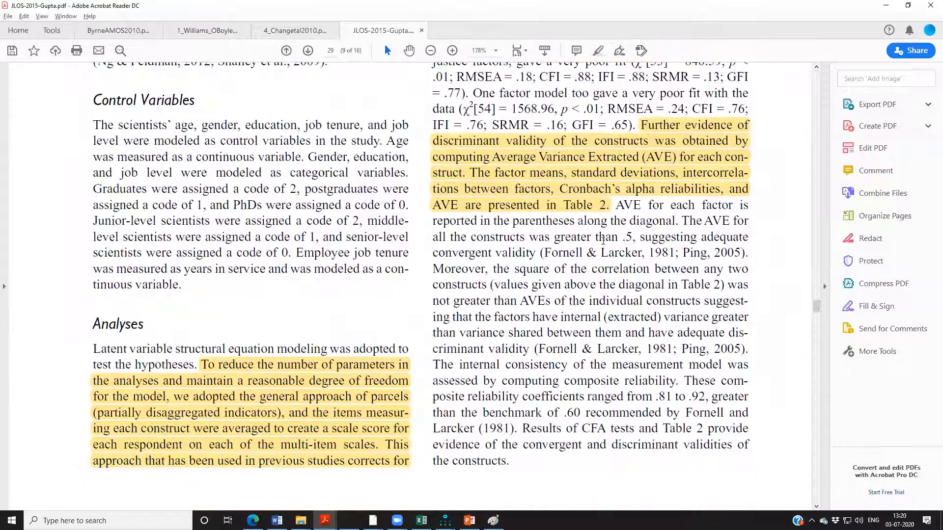
{"action": "mouse_move", "coordinate": [616, 205]}
{"action": "left_mouse_down"}
{"action": "mouse_move", "coordinate": [734, 207]}
{"action": "mouse_move", "coordinate": [724, 219]}
{"action": "mouse_move", "coordinate": [648, 221]}
{"action": "mouse_move", "coordinate": [747, 222]}
{"action": "mouse_move", "coordinate": [726, 235]}
{"action": "mouse_move", "coordinate": [745, 222]}
{"action": "mouse_move", "coordinate": [684, 237]}
{"action": "mouse_move", "coordinate": [749, 238]}
{"action": "left_mouse_up"}
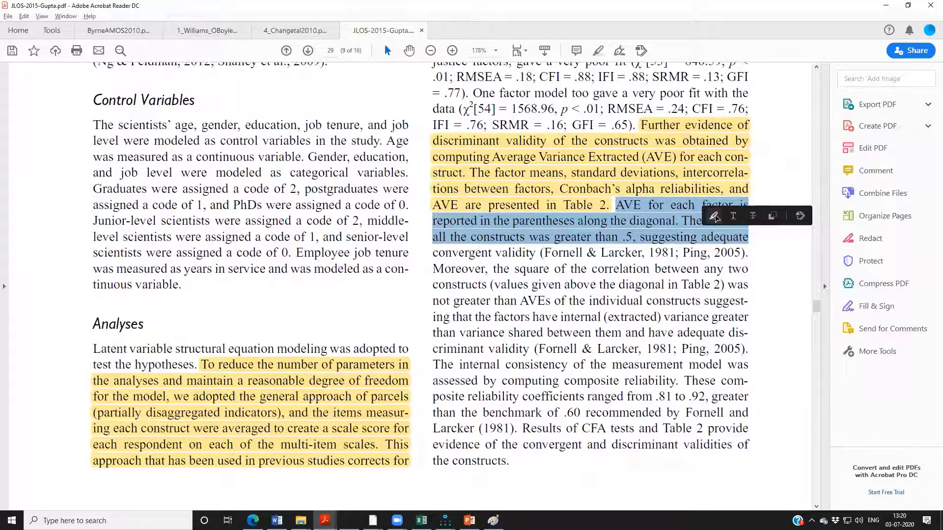
{"action": "left_click", "coordinate": [713, 216]}
{"action": "scroll", "coordinate": [554, 201], "scroll_direction": "down", "scroll_amount": 3}
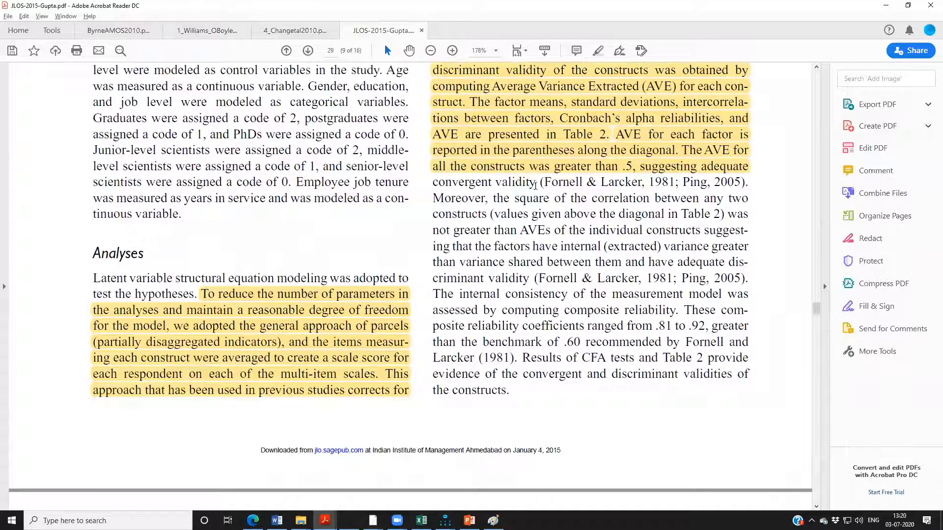
{"action": "left_click_drag", "start_coordinate": [536, 185], "coordinate": [431, 182]}
{"action": "left_click", "coordinate": [471, 165]}
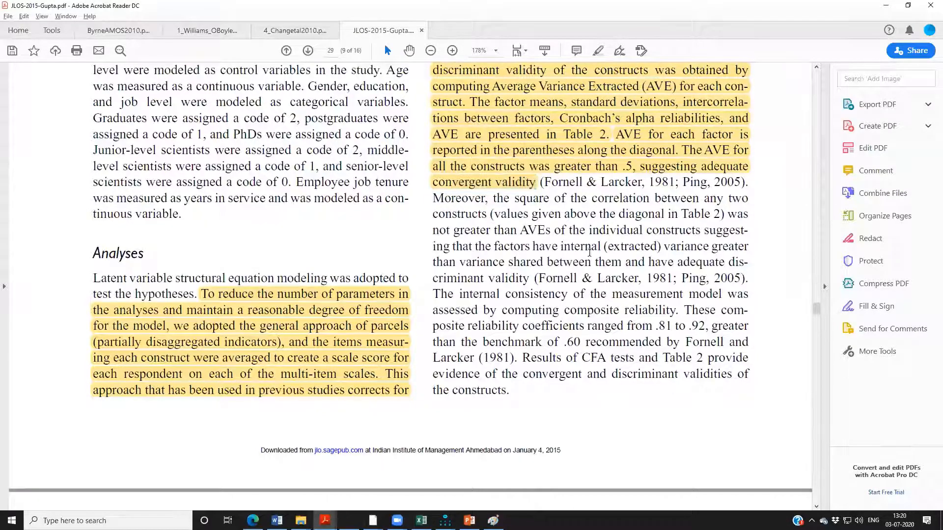
Highlight the sentence comparing squared construct correlations with AVEs, from "the square of the correlation" through its discriminant validity citations.
{"action": "scroll", "coordinate": [589, 252], "scroll_direction": "down", "scroll_amount": 2}
{"action": "mouse_move", "coordinate": [493, 152]}
{"action": "left_mouse_down"}
{"action": "mouse_move", "coordinate": [747, 154]}
{"action": "mouse_move", "coordinate": [462, 163]}
{"action": "mouse_move", "coordinate": [724, 167]}
{"action": "mouse_move", "coordinate": [590, 183]}
{"action": "mouse_move", "coordinate": [743, 191]}
{"action": "mouse_move", "coordinate": [597, 197]}
{"action": "mouse_move", "coordinate": [722, 204]}
{"action": "mouse_move", "coordinate": [593, 225]}
{"action": "mouse_move", "coordinate": [737, 215]}
{"action": "mouse_move", "coordinate": [677, 229]}
{"action": "mouse_move", "coordinate": [535, 229]}
{"action": "mouse_move", "coordinate": [748, 230]}
{"action": "left_mouse_up"}
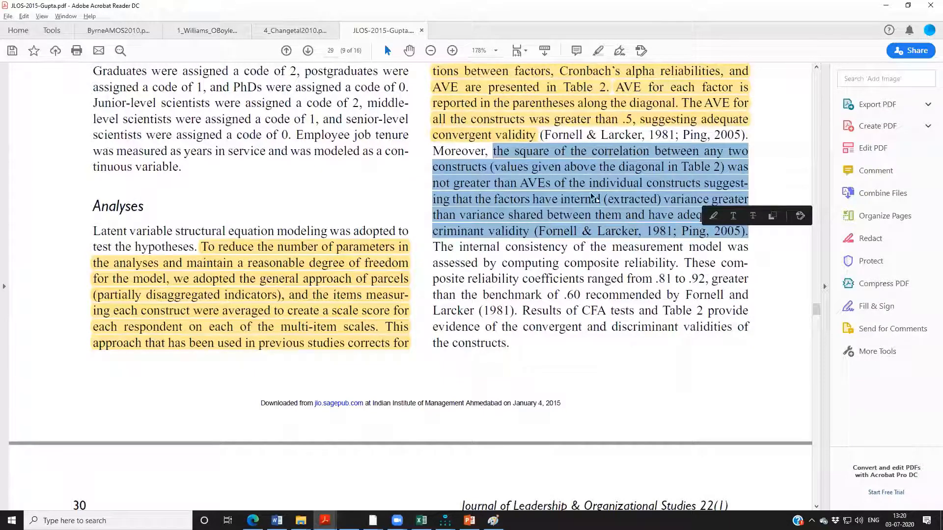
{"action": "left_click", "coordinate": [713, 216]}
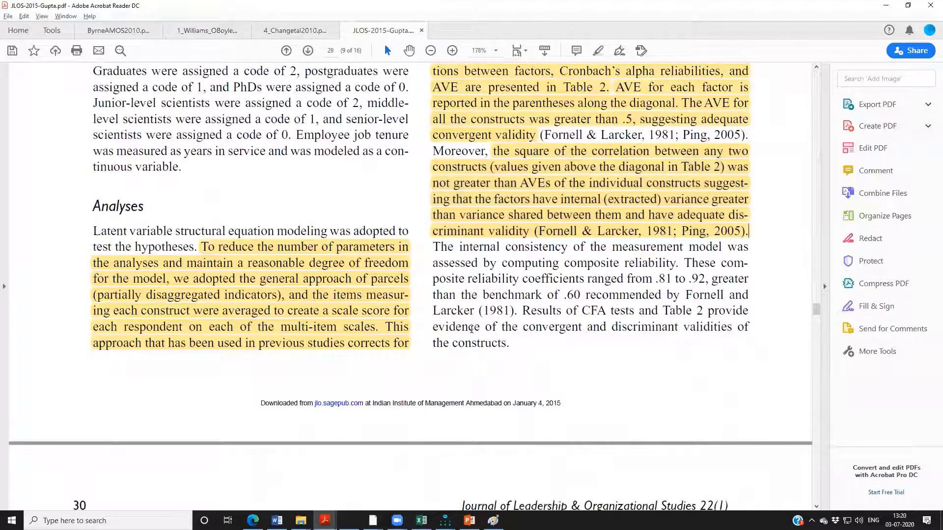
Highlight the composite reliability passage from "internal consistency of the measurement model" through the citation for the .60 benchmark.
{"action": "scroll", "coordinate": [471, 329], "scroll_direction": "down", "scroll_amount": 3}
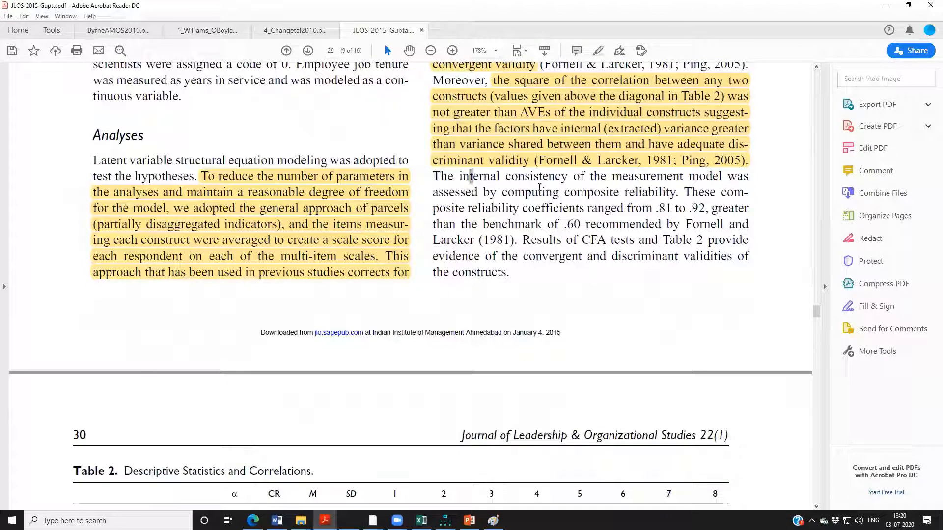
{"action": "mouse_move", "coordinate": [470, 177]}
{"action": "left_mouse_down"}
{"action": "mouse_move", "coordinate": [688, 179]}
{"action": "mouse_move", "coordinate": [679, 200]}
{"action": "mouse_move", "coordinate": [738, 206]}
{"action": "mouse_move", "coordinate": [639, 221]}
{"action": "mouse_move", "coordinate": [680, 223]}
{"action": "mouse_move", "coordinate": [527, 239]}
{"action": "left_mouse_up"}
{"action": "left_click", "coordinate": [535, 223]}
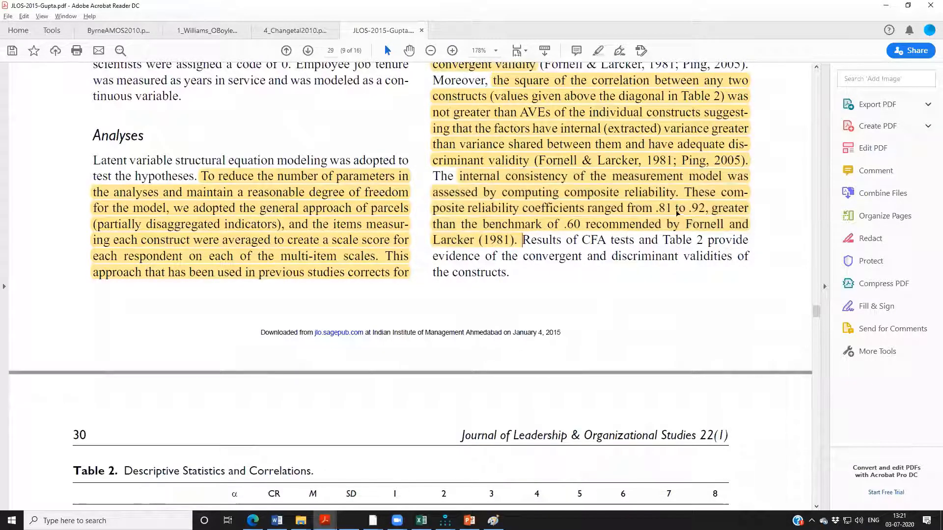
Highlight the diagonal AVE values (.69), (.74) and (.53) for the three constructs in Table 2 on page 30.
{"action": "scroll", "coordinate": [632, 259], "scroll_direction": "down", "scroll_amount": 3}
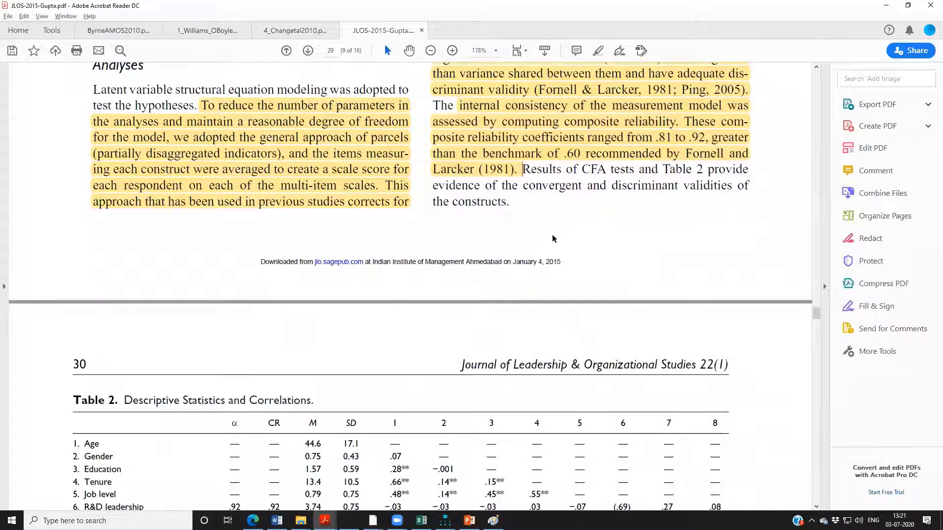
{"action": "scroll", "coordinate": [552, 239], "scroll_direction": "down", "scroll_amount": 1}
{"action": "scroll", "coordinate": [544, 189], "scroll_direction": "down", "scroll_amount": 9}
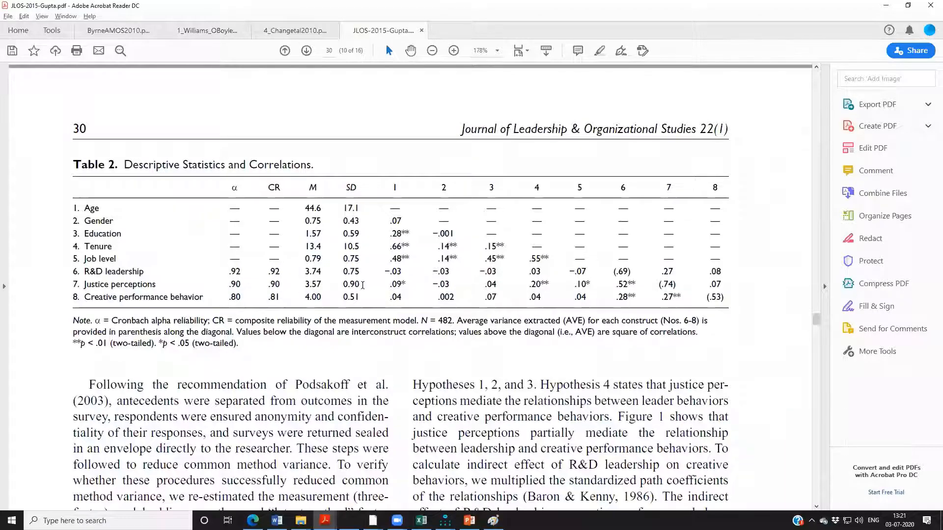
{"action": "scroll", "coordinate": [386, 246], "scroll_direction": "down", "scroll_amount": 1}
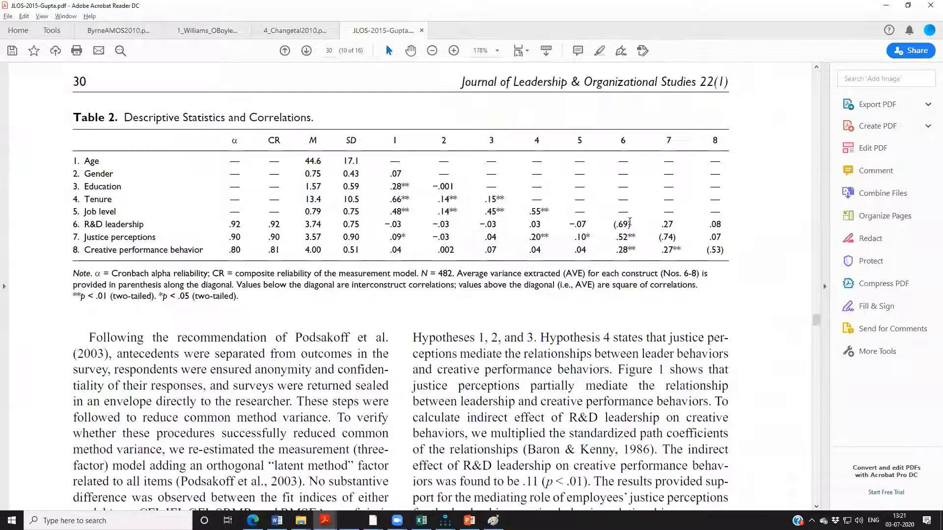
{"action": "left_click_drag", "start_coordinate": [614, 226], "coordinate": [677, 238]}
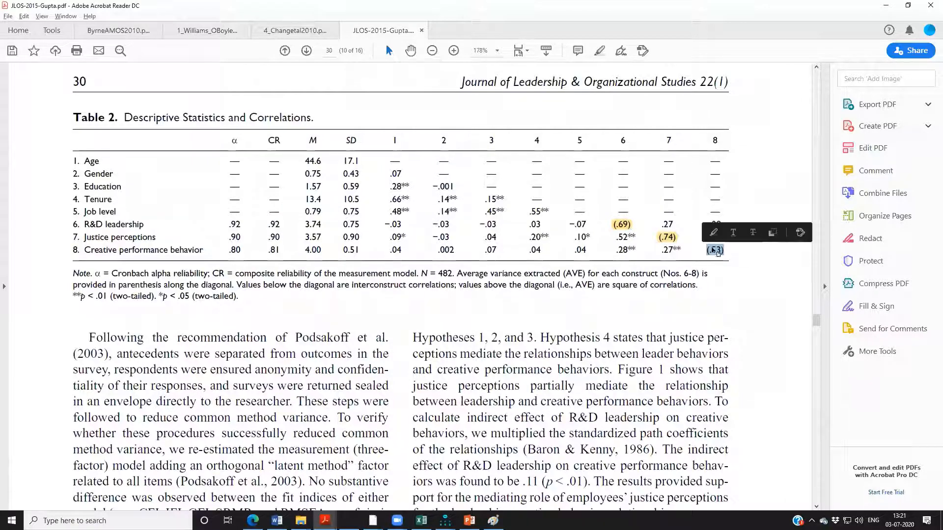
{"action": "left_click", "coordinate": [710, 231]}
Highlight the Table 2 note sentence explaining the values below and above the diagonal, through "square of correlations".
{"action": "scroll", "coordinate": [616, 195], "scroll_direction": "down", "scroll_amount": 1}
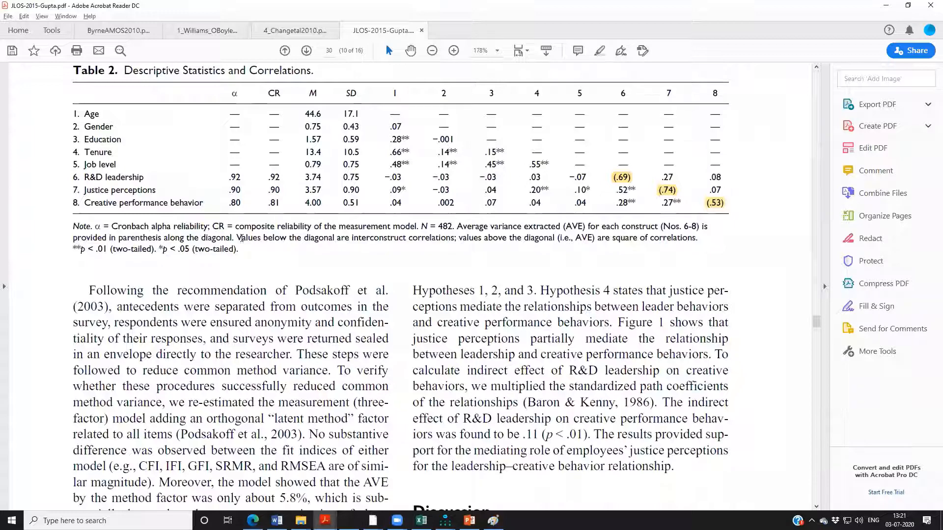
{"action": "left_click_drag", "start_coordinate": [237, 239], "coordinate": [698, 240]}
{"action": "left_click", "coordinate": [713, 221]}
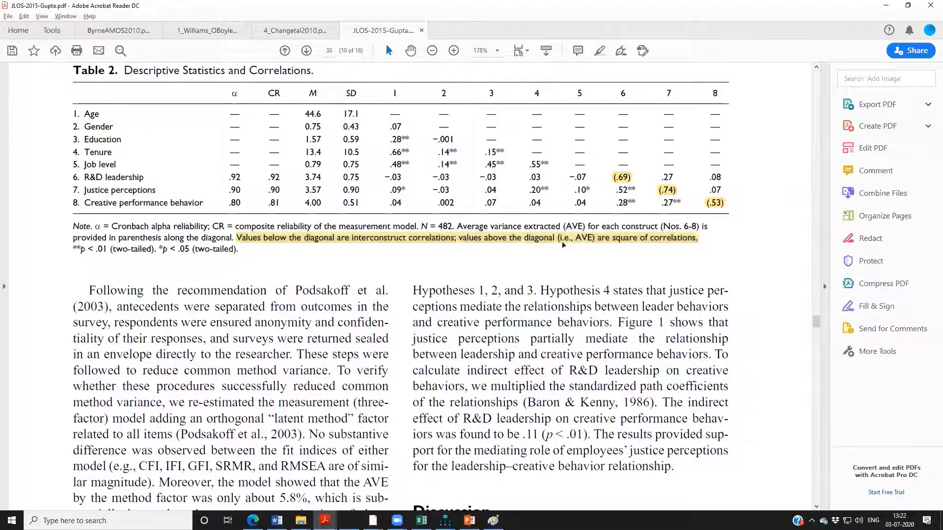
Highlight the survey safeguards passage below Table 2, from "antecedents were separated from outcomes" through "reduce common method variance".
{"action": "scroll", "coordinate": [348, 309], "scroll_direction": "up", "scroll_amount": 2}
{"action": "scroll", "coordinate": [348, 311], "scroll_direction": "down", "scroll_amount": 8}
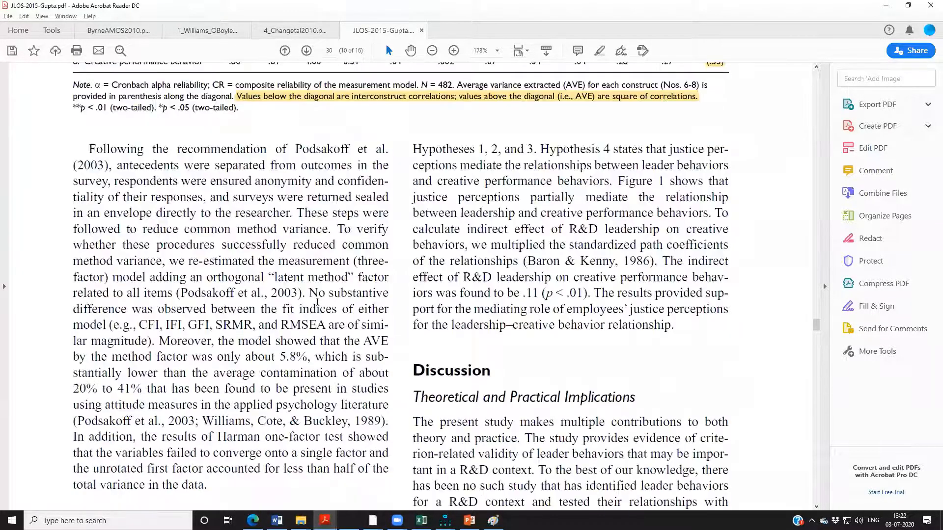
{"action": "scroll", "coordinate": [608, 326], "scroll_direction": "down", "scroll_amount": 1}
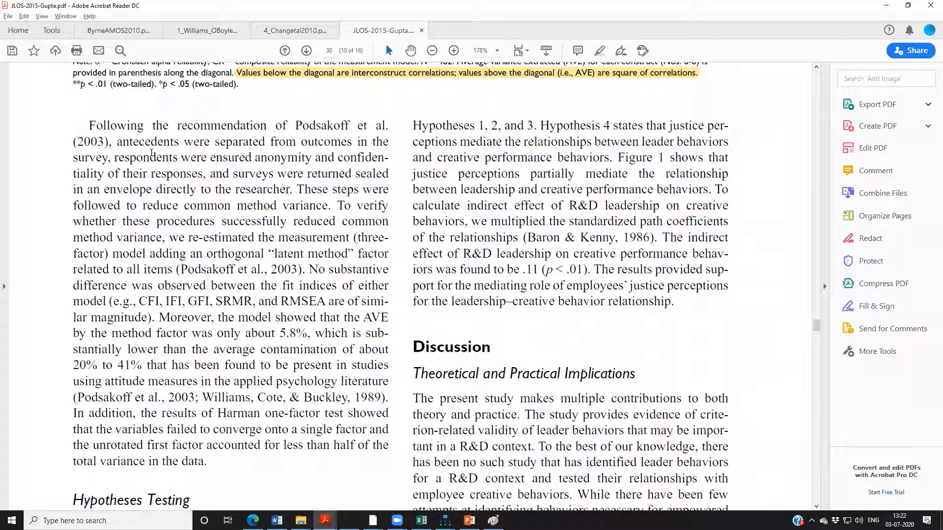
{"action": "left_click_drag", "start_coordinate": [152, 146], "coordinate": [330, 206]}
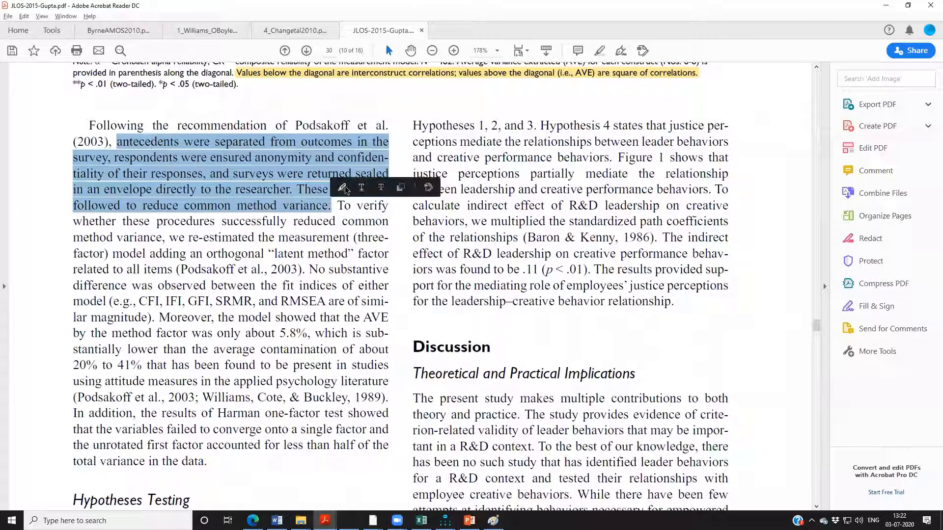
{"action": "left_click", "coordinate": [343, 187]}
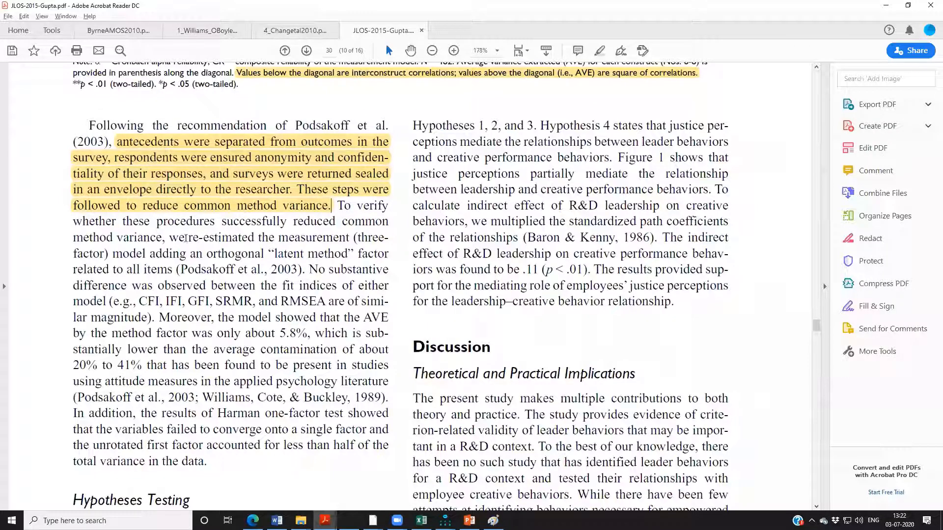
Highlight the "latent method" re-estimation clause, plus the whole passage from "procedures successfully reduced" through "total variance in the data".
{"action": "left_click_drag", "start_coordinate": [169, 238], "coordinate": [319, 277]}
{"action": "left_click", "coordinate": [355, 289]}
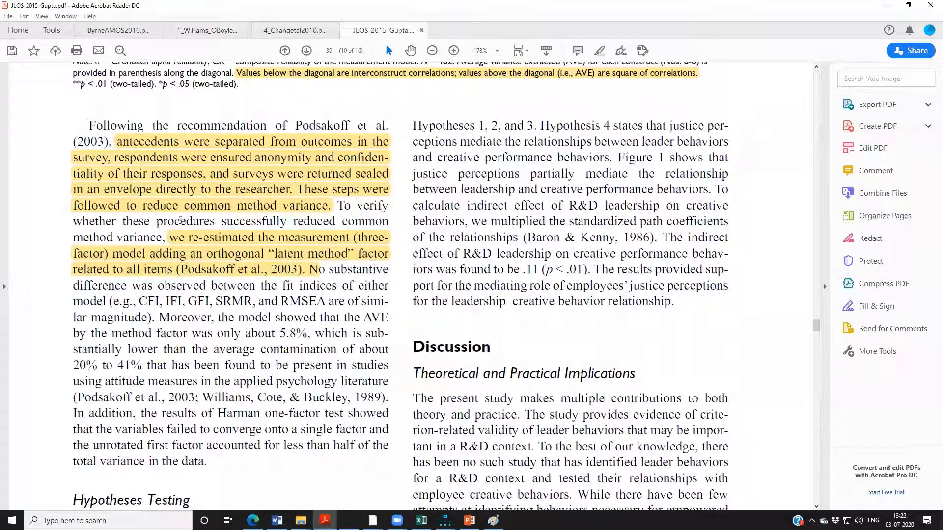
{"action": "left_click_drag", "start_coordinate": [156, 221], "coordinate": [269, 466]}
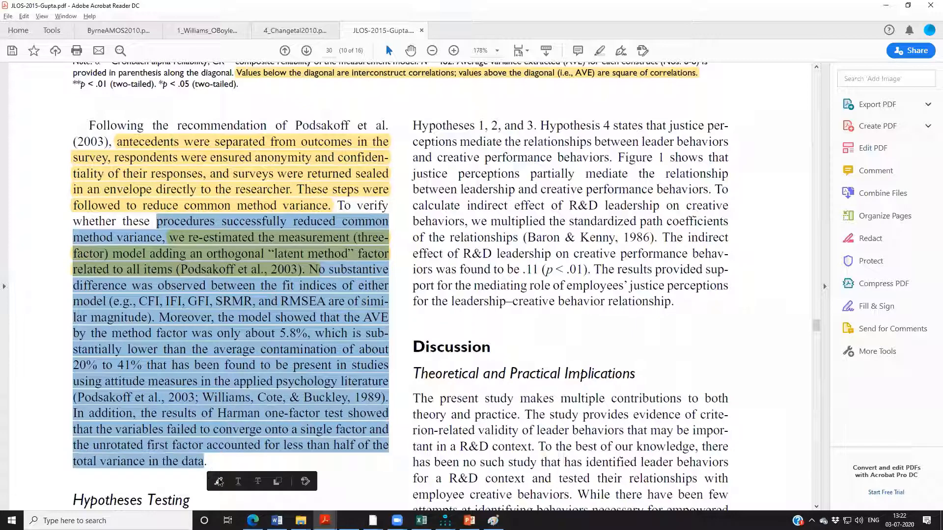
{"action": "left_click", "coordinate": [219, 482]}
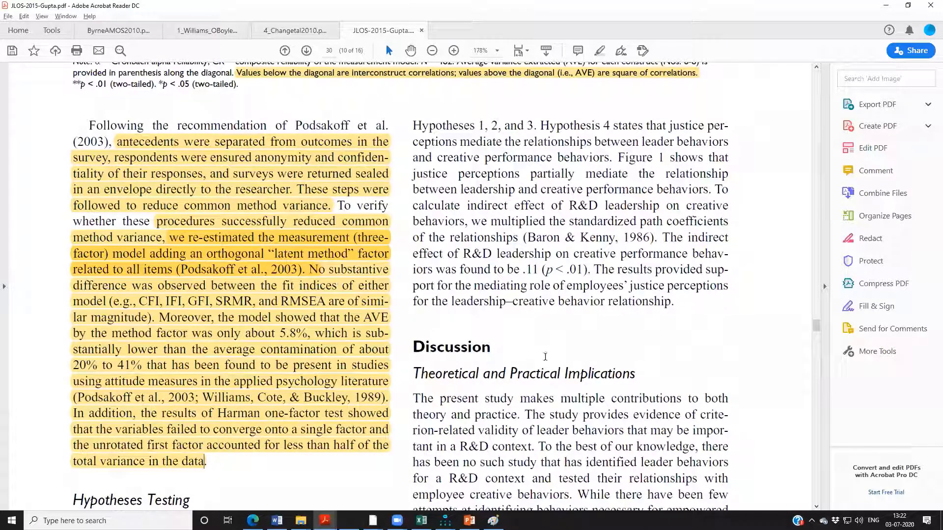
Save the highlighted article PDF under its existing name in Desktop > Workshop 2 - Psychometrics > Material > ReadingMaterial > 2_CFA_SEM.
{"action": "scroll", "coordinate": [542, 351], "scroll_direction": "down", "scroll_amount": 2}
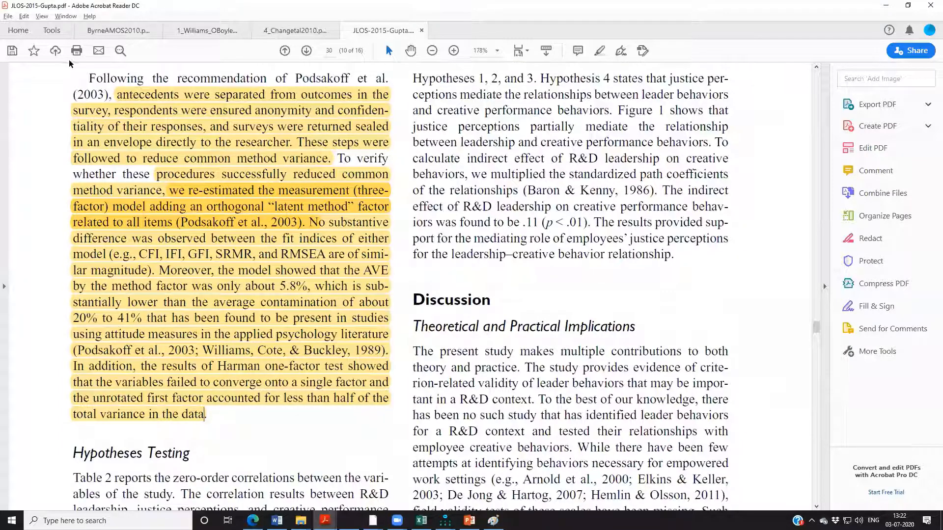
{"action": "left_click", "coordinate": [8, 16]}
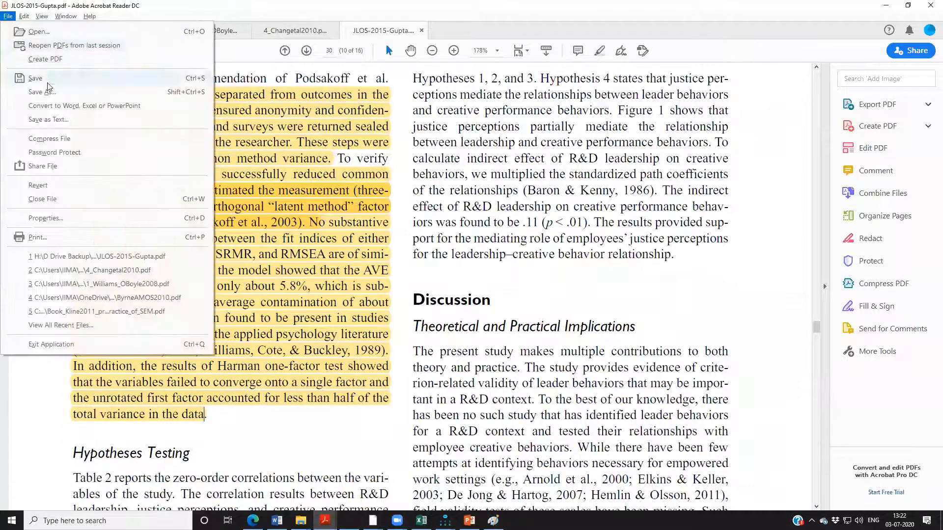
{"action": "left_click", "coordinate": [45, 81]}
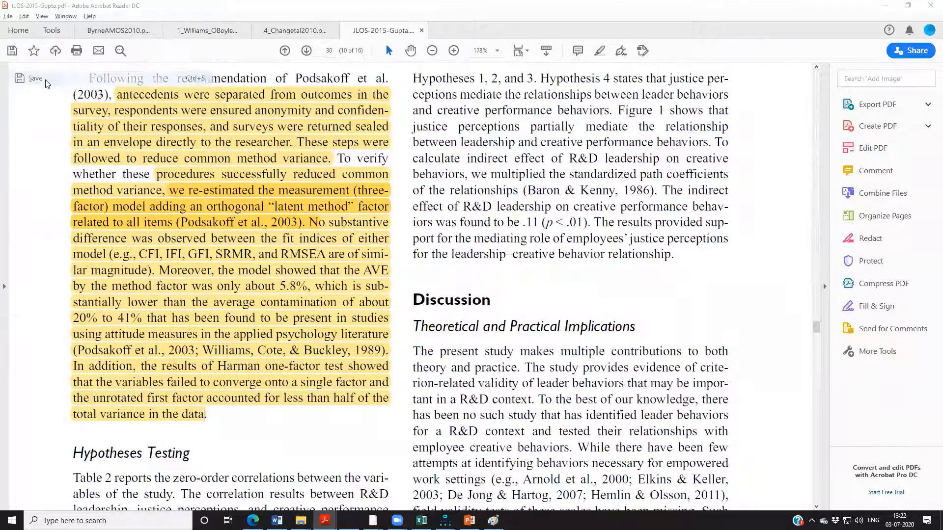
{"action": "left_click", "coordinate": [465, 220]}
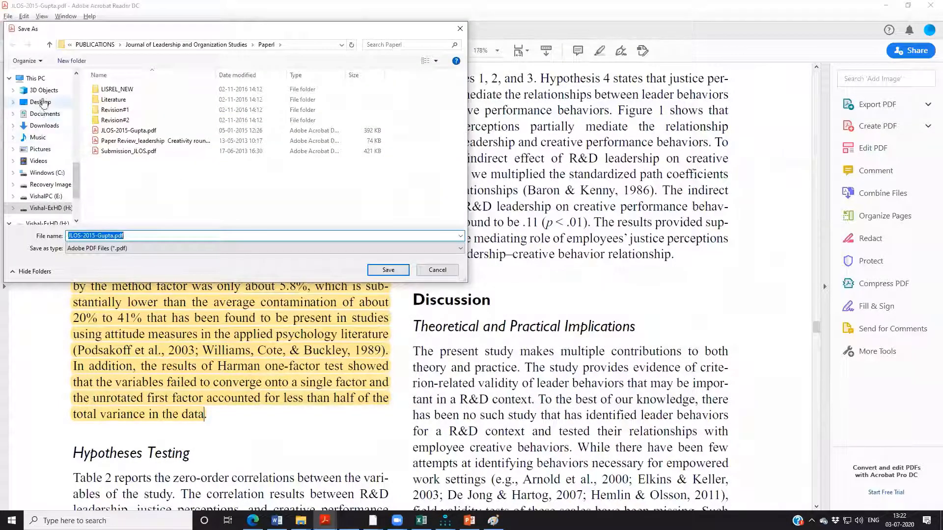
{"action": "left_click", "coordinate": [41, 101]}
{"action": "left_click", "coordinate": [127, 101]}
{"action": "double_click", "coordinate": [127, 100]}
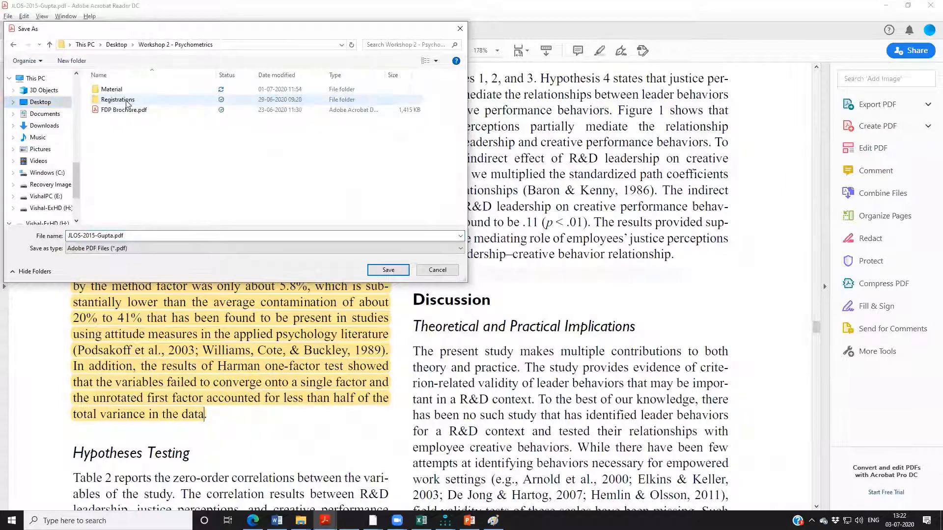
{"action": "double_click", "coordinate": [127, 90]}
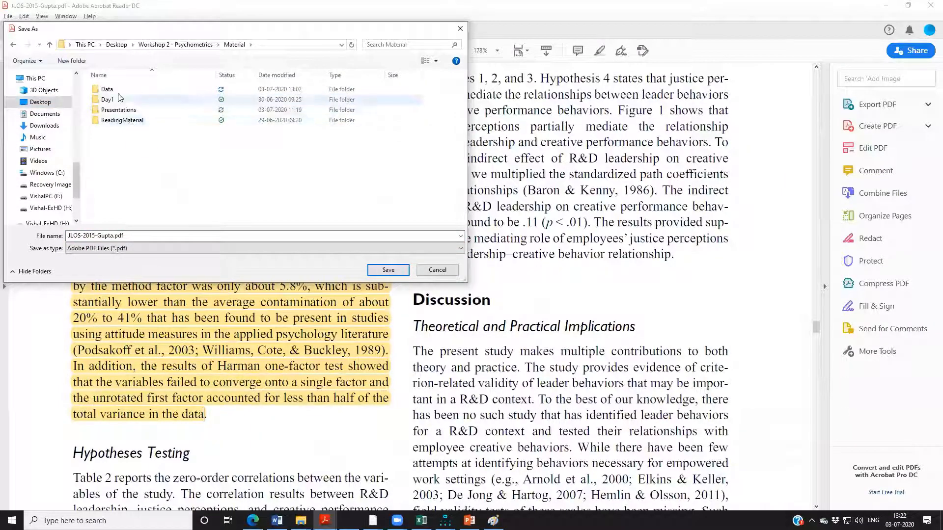
{"action": "double_click", "coordinate": [127, 120]}
{"action": "double_click", "coordinate": [123, 100]}
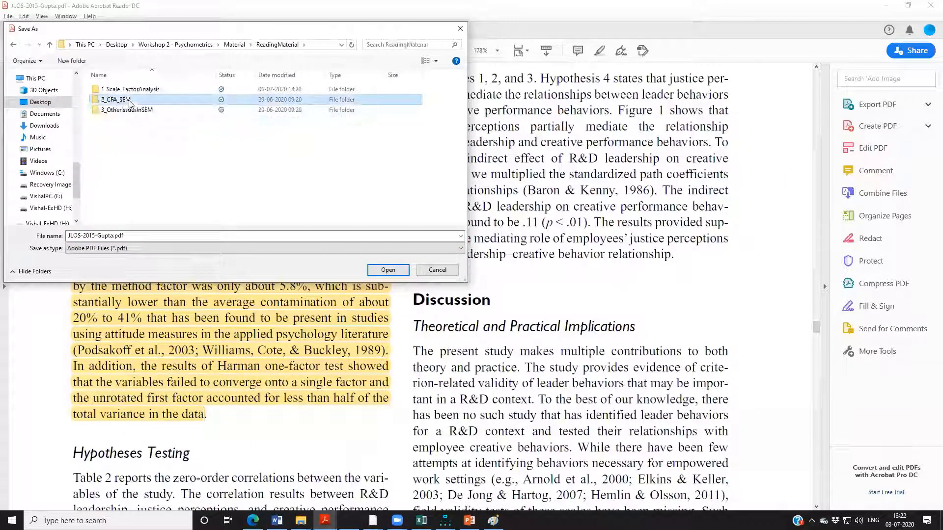
{"action": "left_click", "coordinate": [394, 274]}
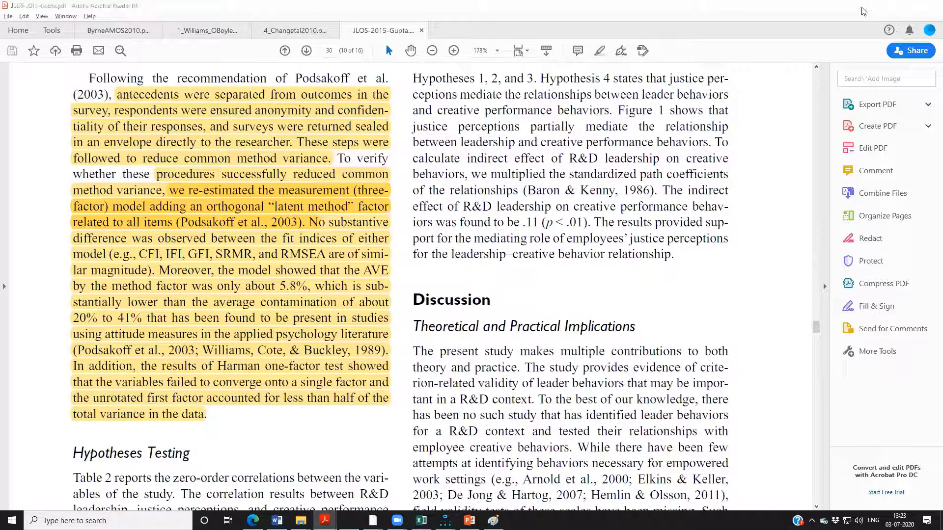
Minimize the article and switch to the Smodel path diagram in Amos.
{"action": "left_click", "coordinate": [886, 6]}
{"action": "left_click", "coordinate": [445, 520]}
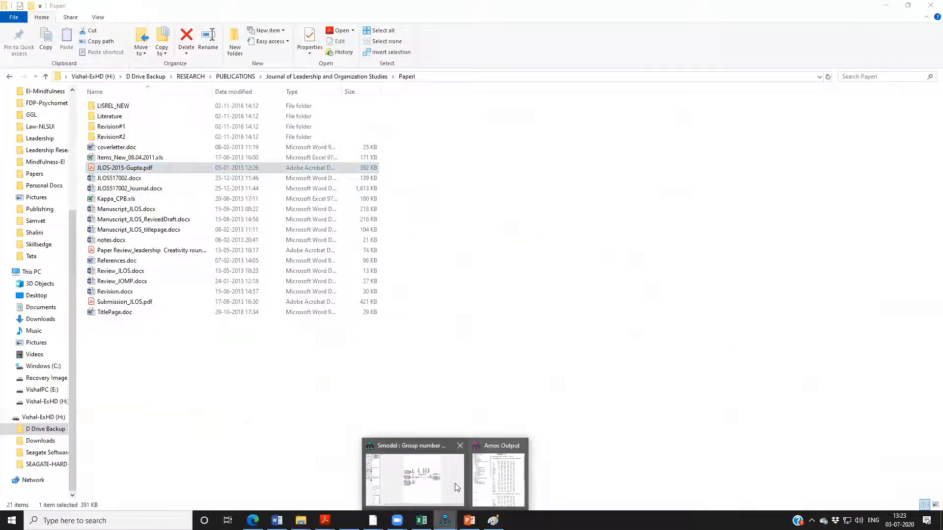
{"action": "left_click", "coordinate": [452, 485]}
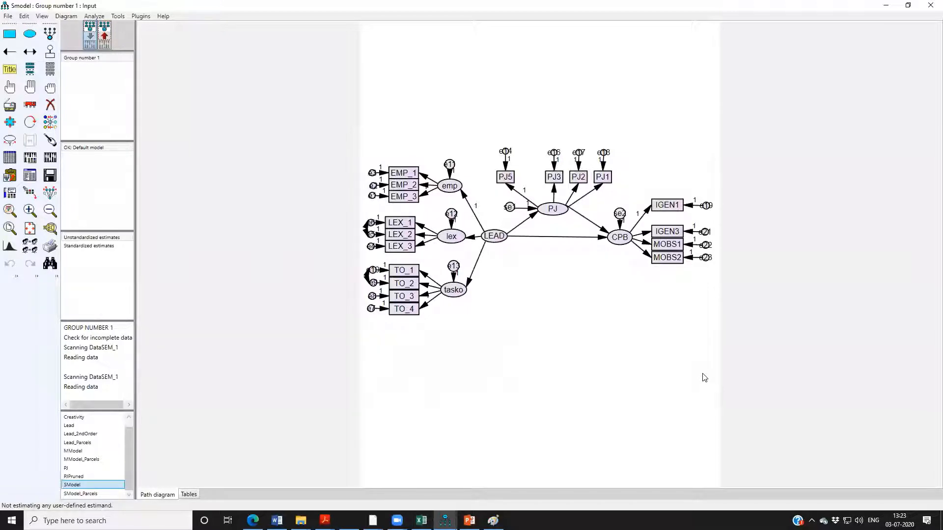
Open the SModel_Parcels model to show LEAD measured by the emp_p, to_p and lex_p parcels.
{"action": "key", "text": "alt+Tab"}
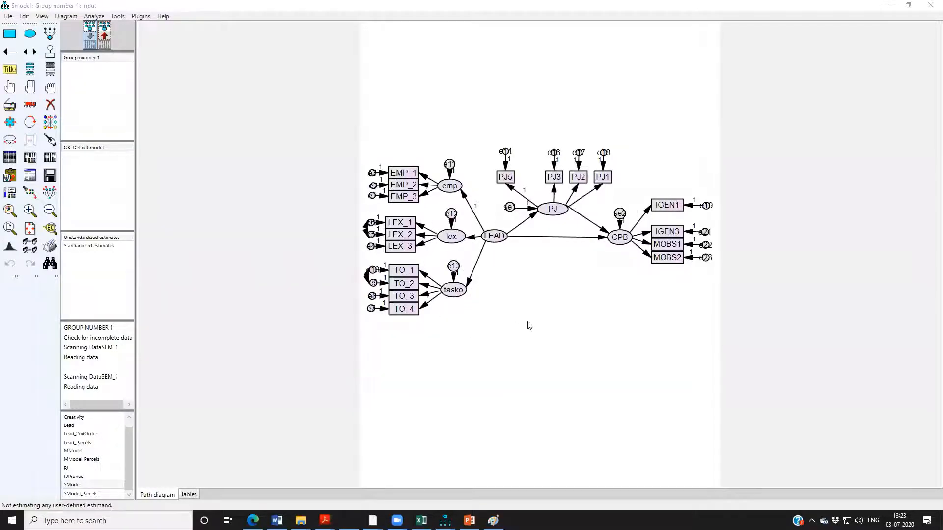
{"action": "scroll", "coordinate": [526, 339], "scroll_direction": "down", "scroll_amount": 1}
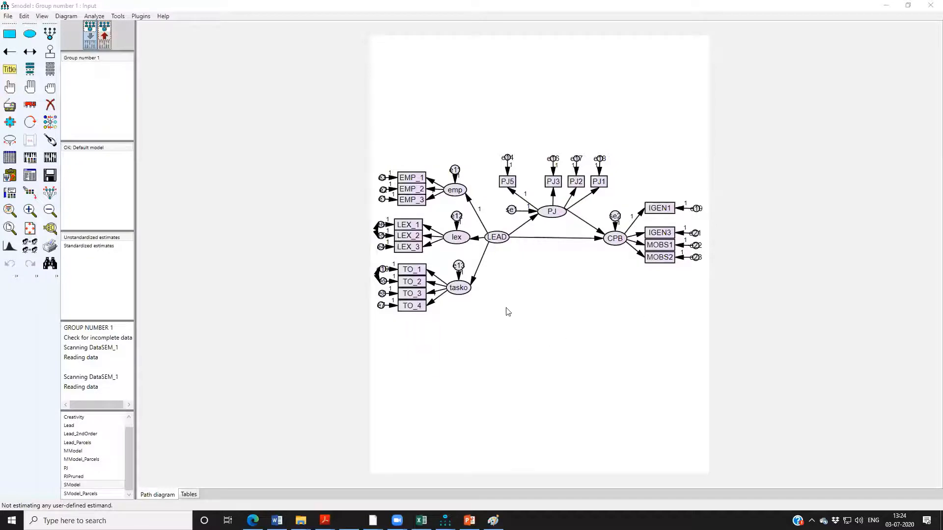
{"action": "left_click", "coordinate": [93, 493]}
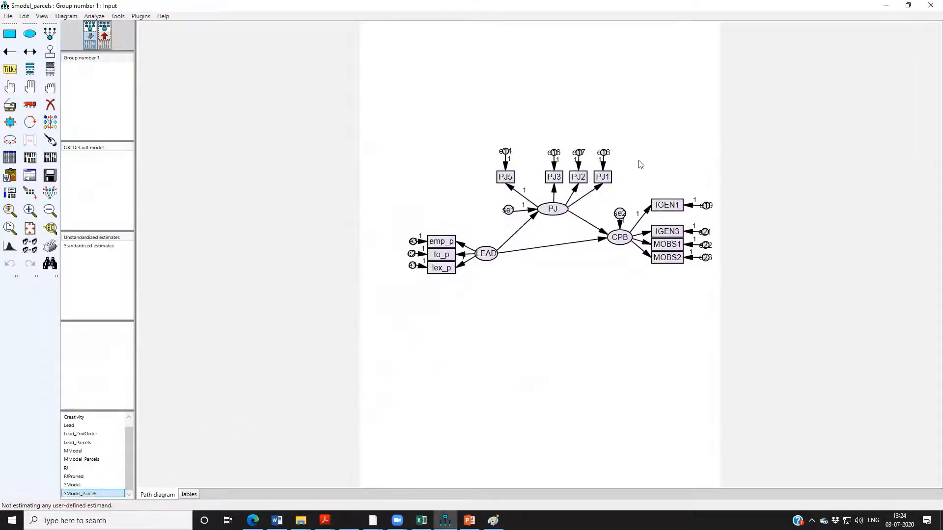
{"action": "left_click", "coordinate": [440, 244]}
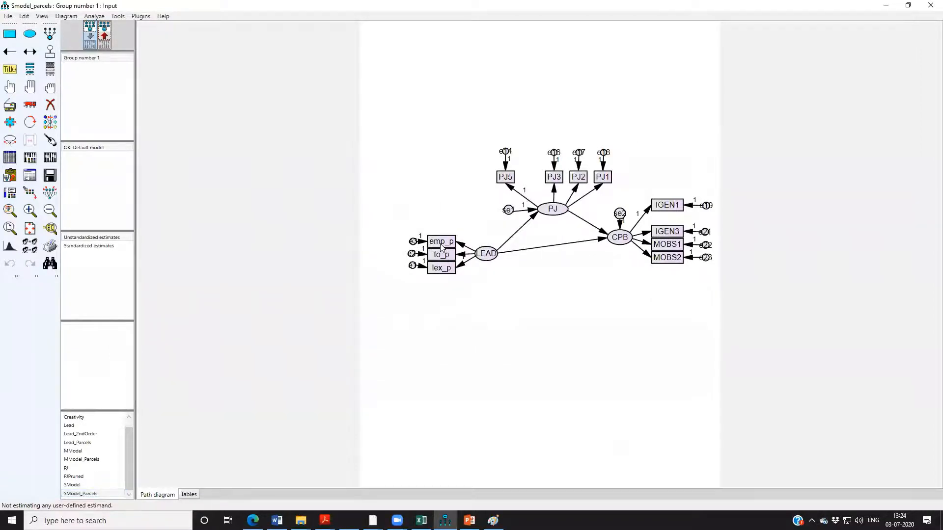